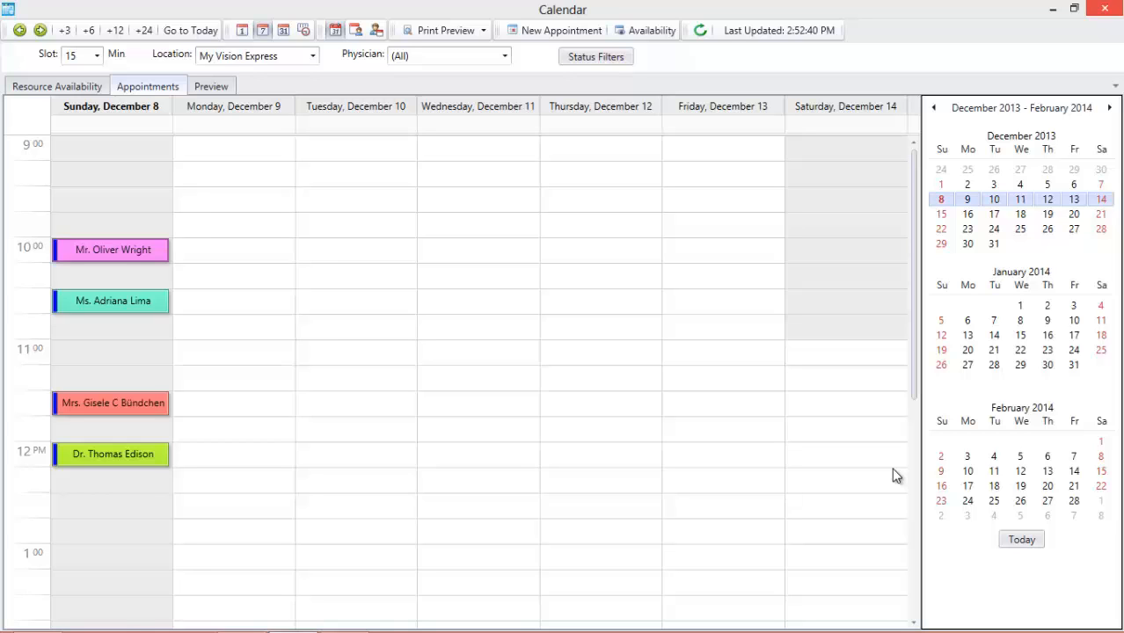
- Preview the Welcome Package letter from Sunday's 10:00 AM appointment, closing the letter window when done
double_click(88, 255)
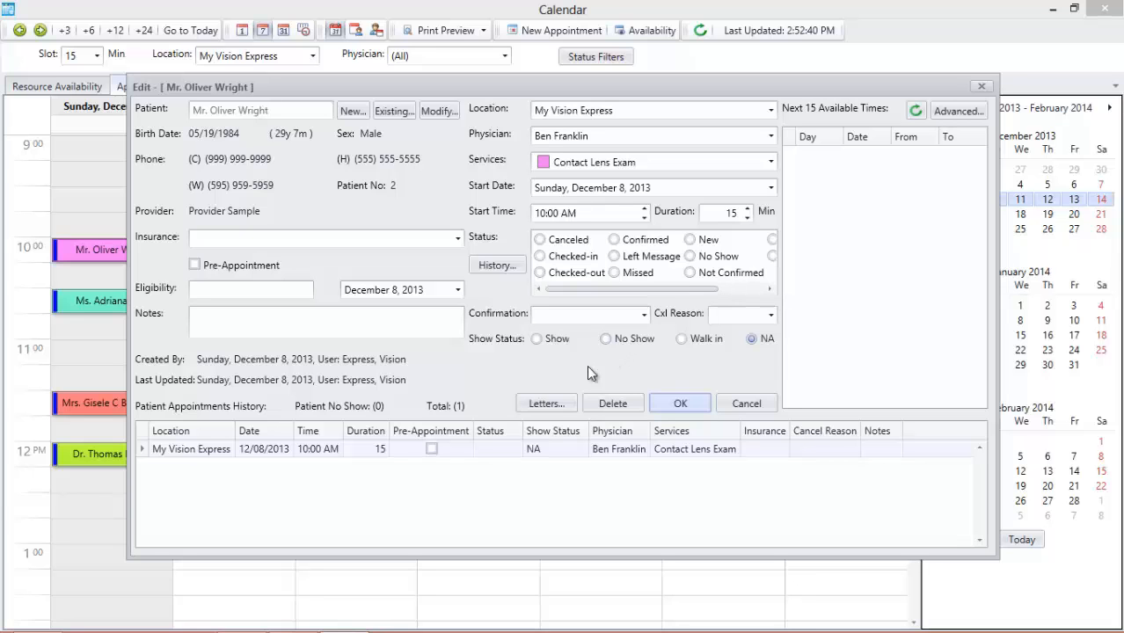
click(553, 405)
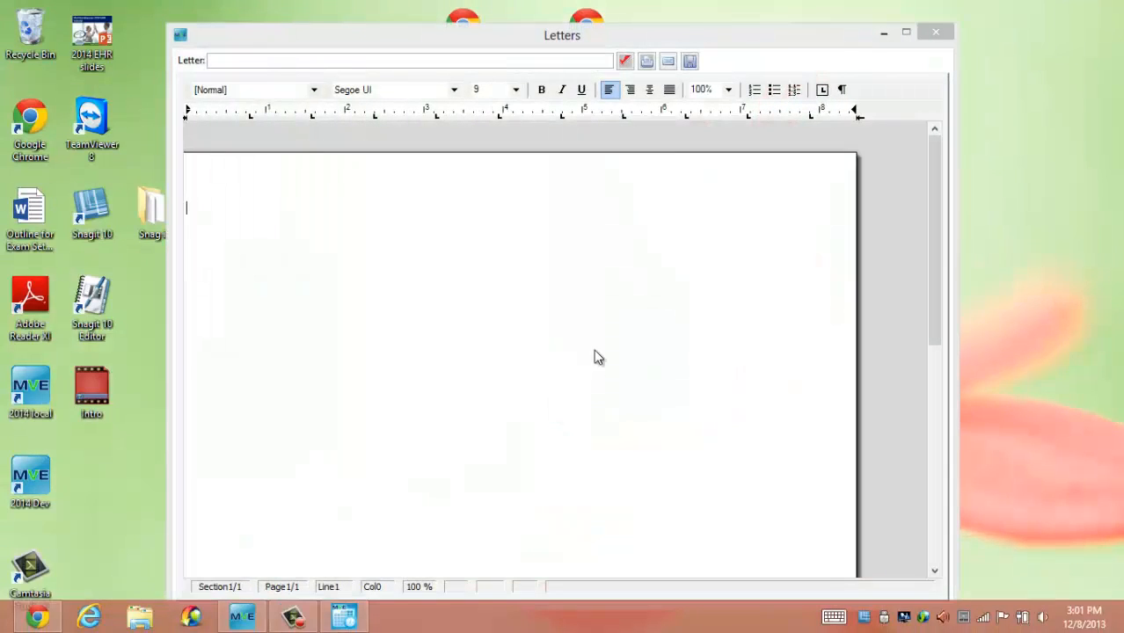
click(606, 61)
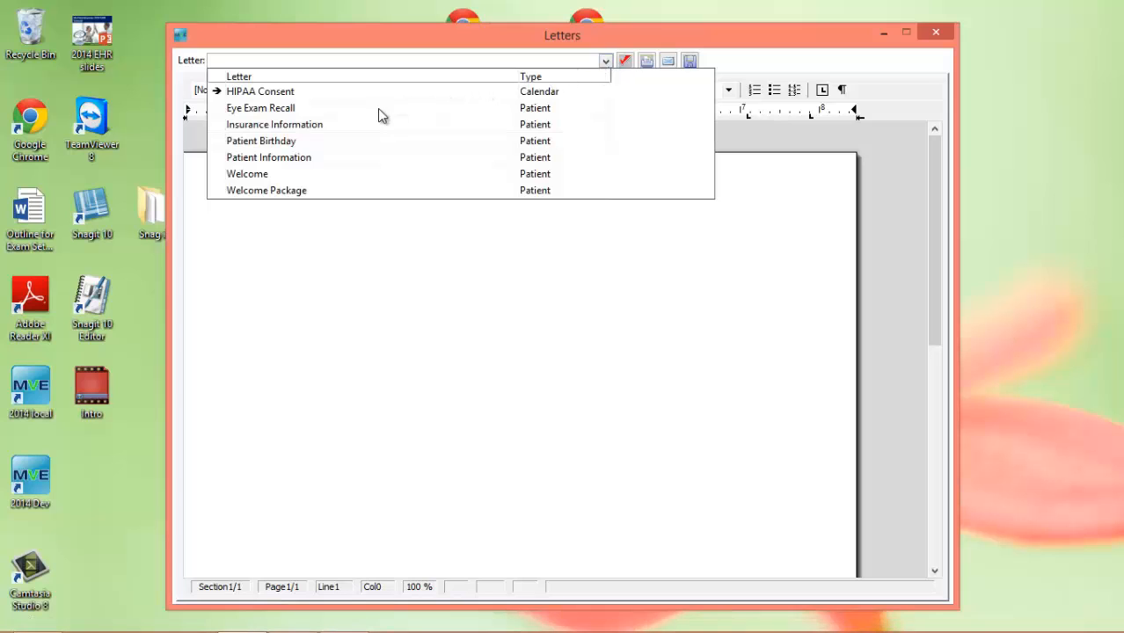
click(296, 191)
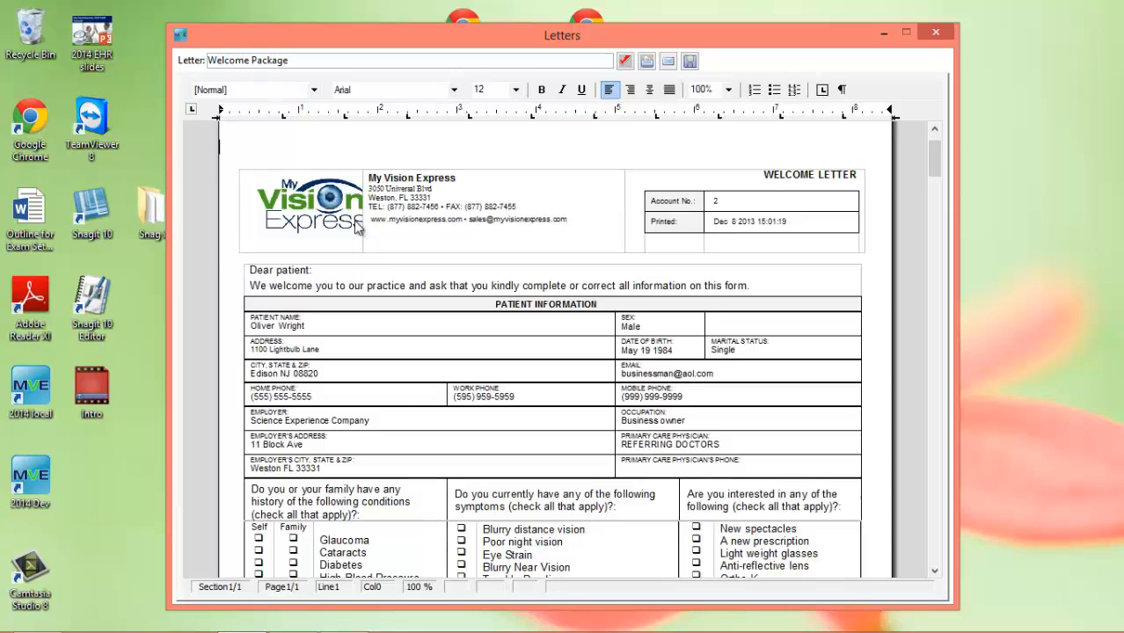
click(935, 32)
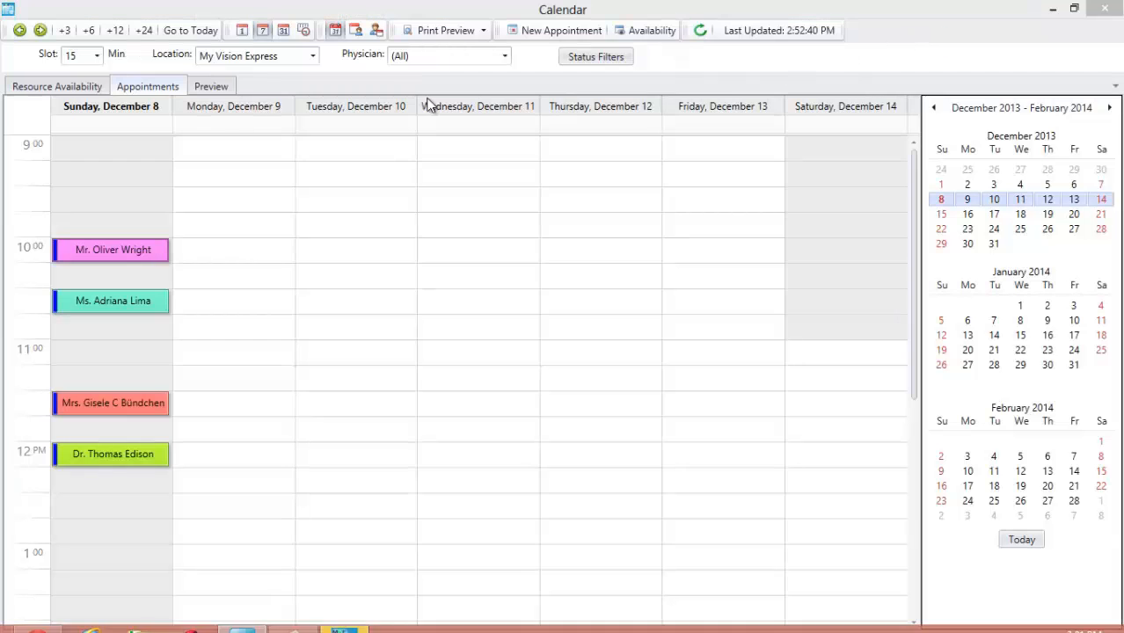
- Set the status of Sunday's 10:00 AM Contact Lens Exam appointment to Checked-in and save it
double_click(108, 249)
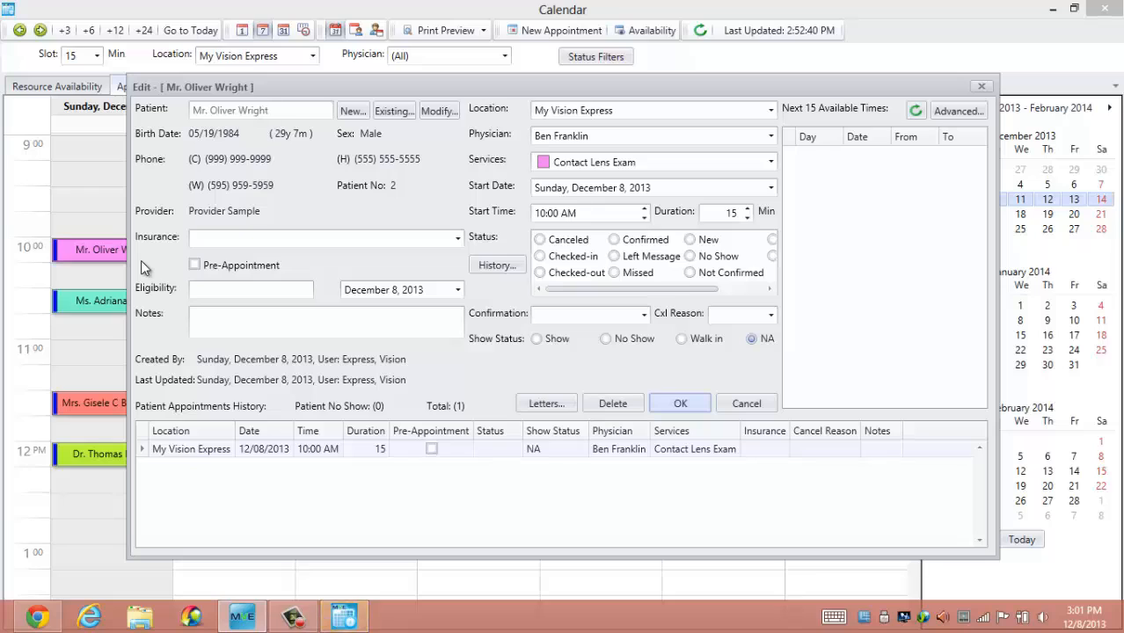
click(543, 258)
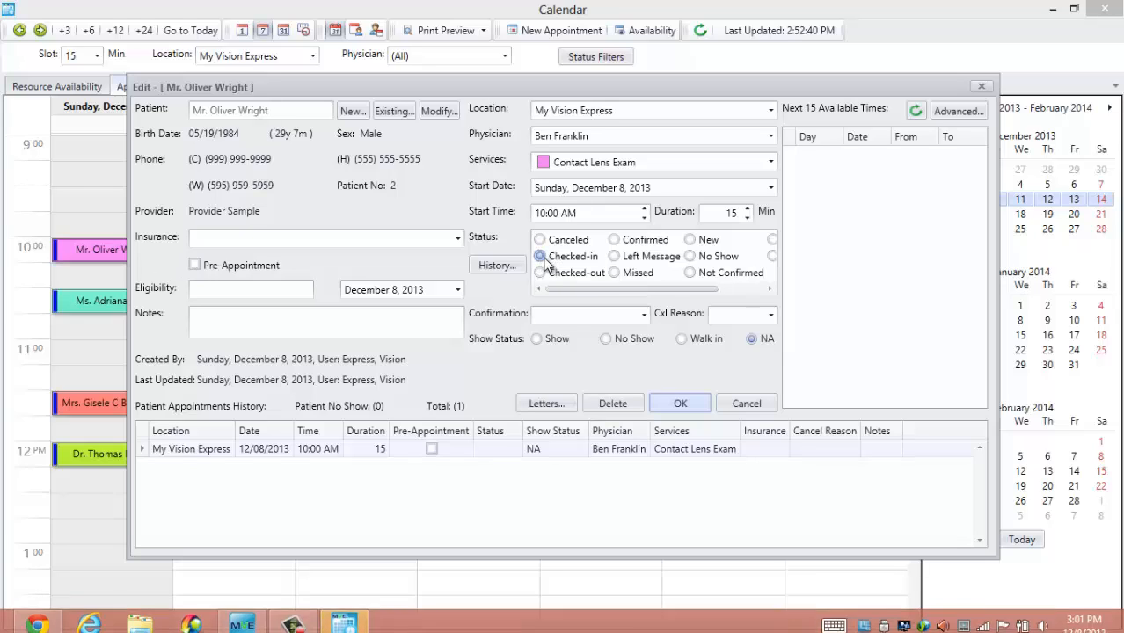
click(684, 403)
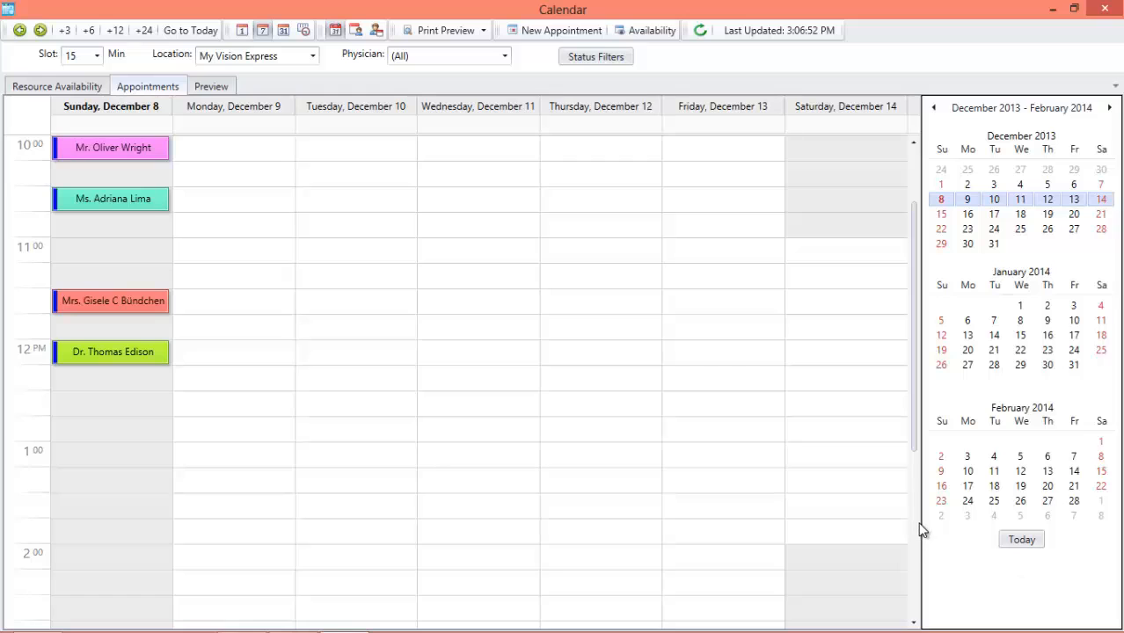
- Switch to the main My Vision Express window and list the day's appointments in the exam search
mouse_move(299, 628)
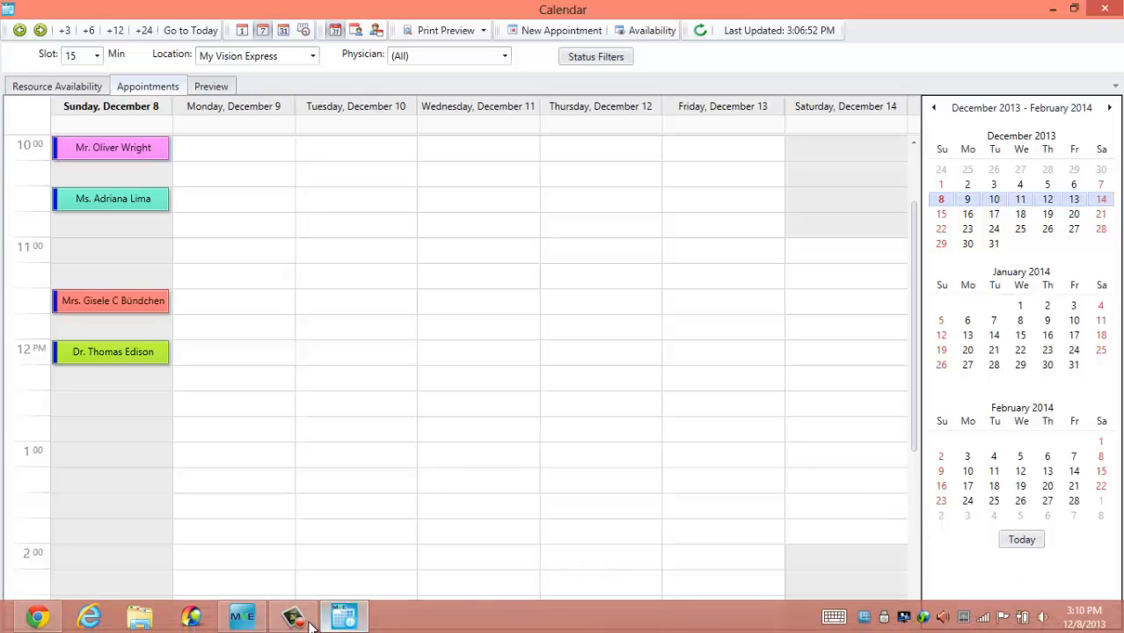
click(260, 622)
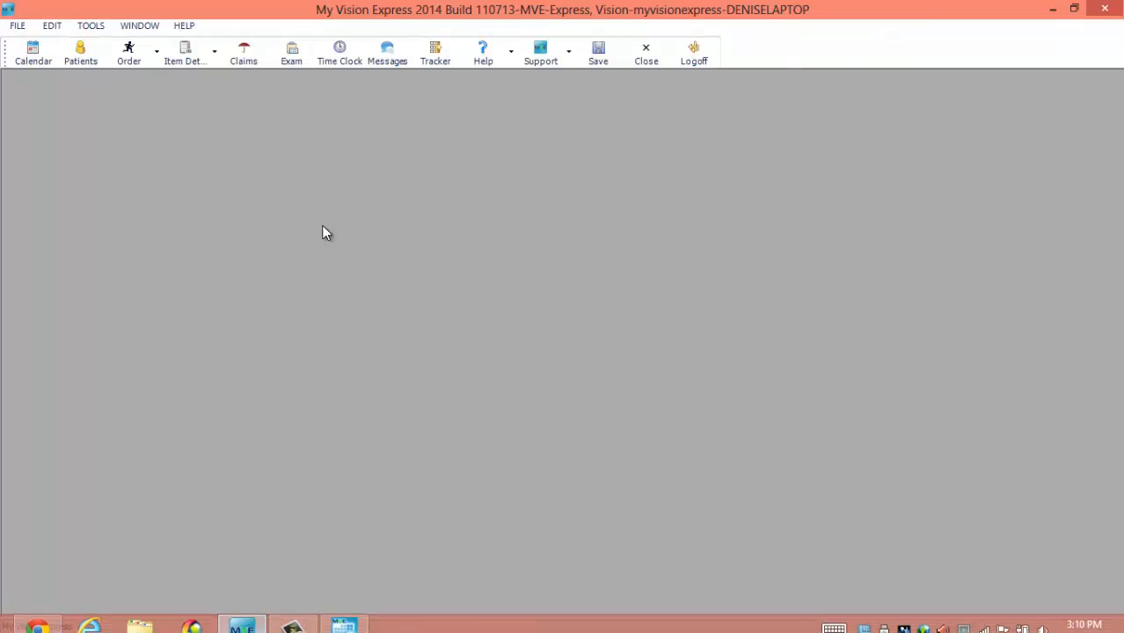
click(293, 55)
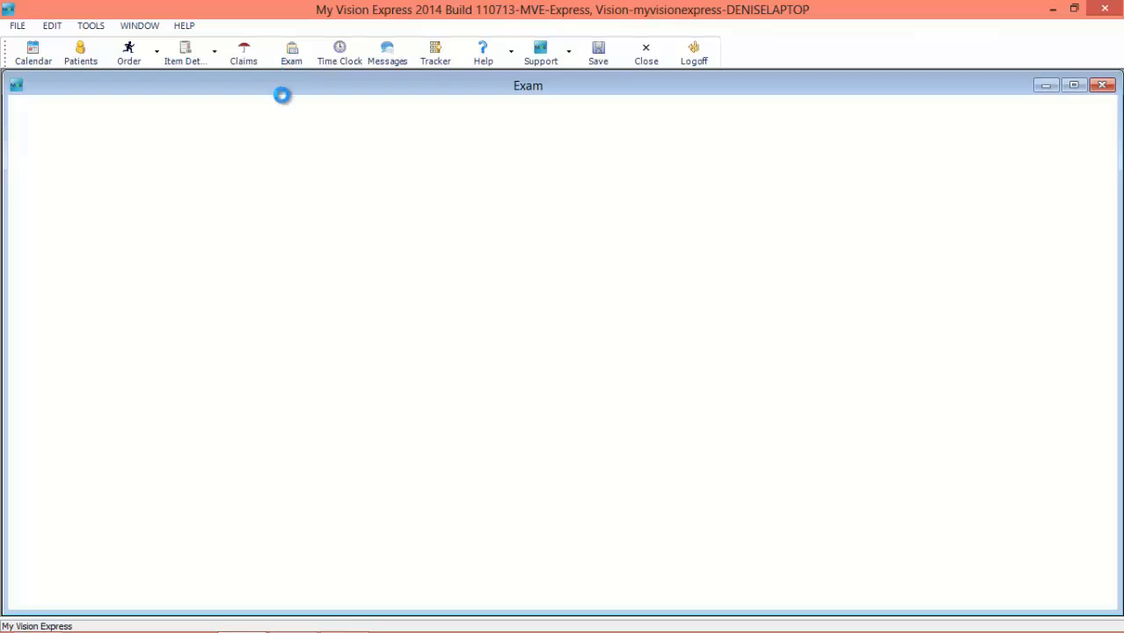
click(391, 216)
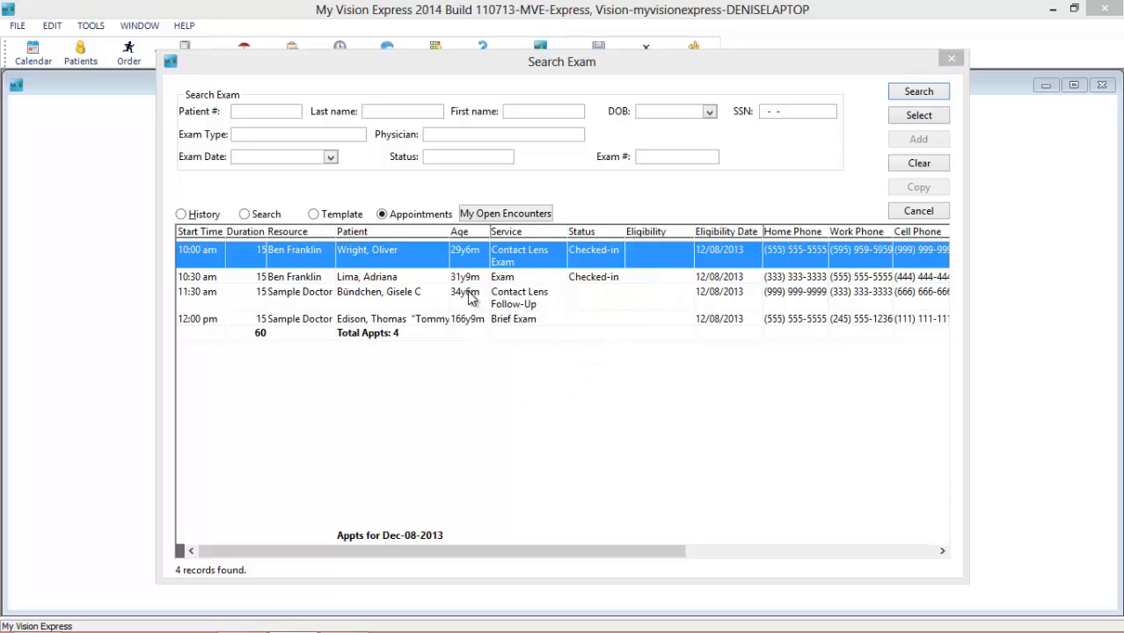
- Start an exam for the patient with the 10:30 am appointment using the Existing Comprehensive Exam template
double_click(444, 282)
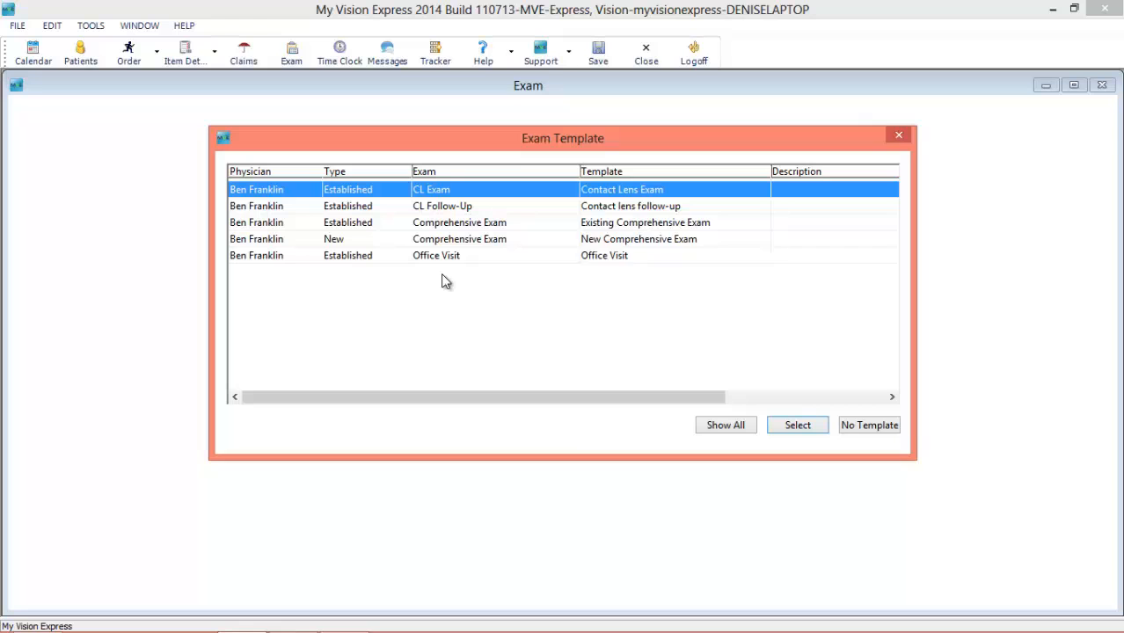
click(481, 228)
double_click(482, 229)
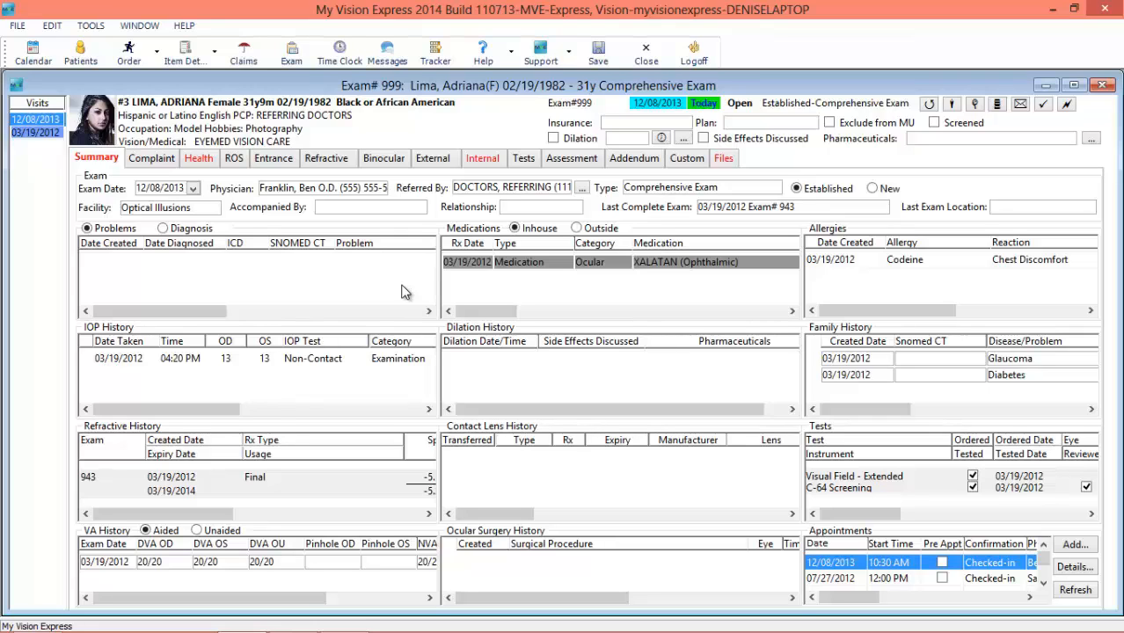
- Add the Contacts section to the open exam record
right_click(746, 157)
mouse_move(738, 166)
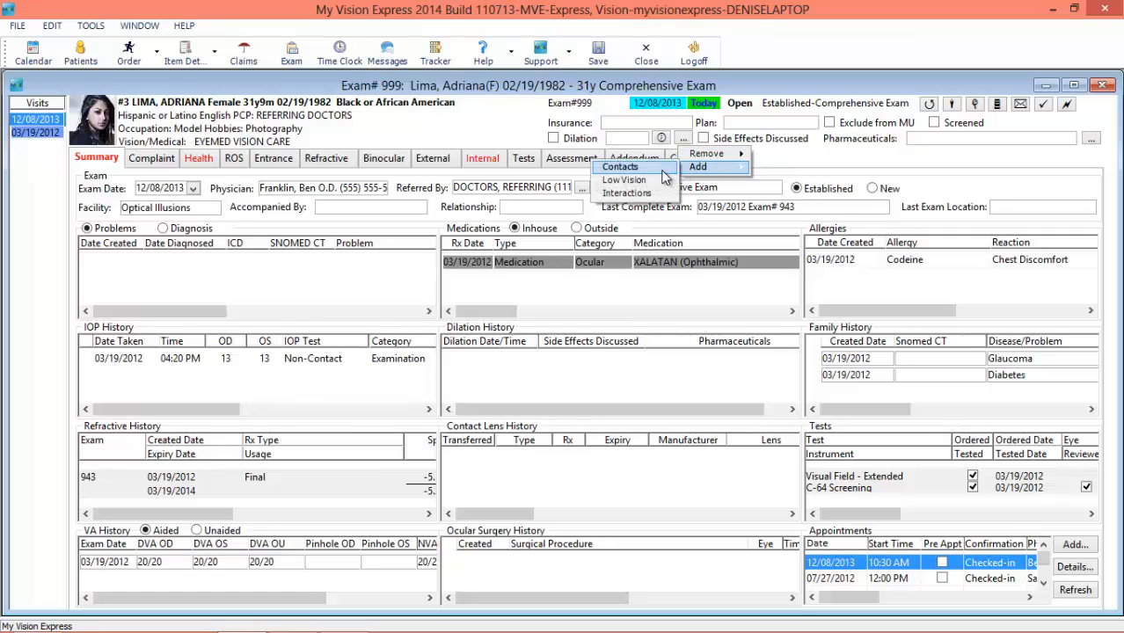
click(621, 167)
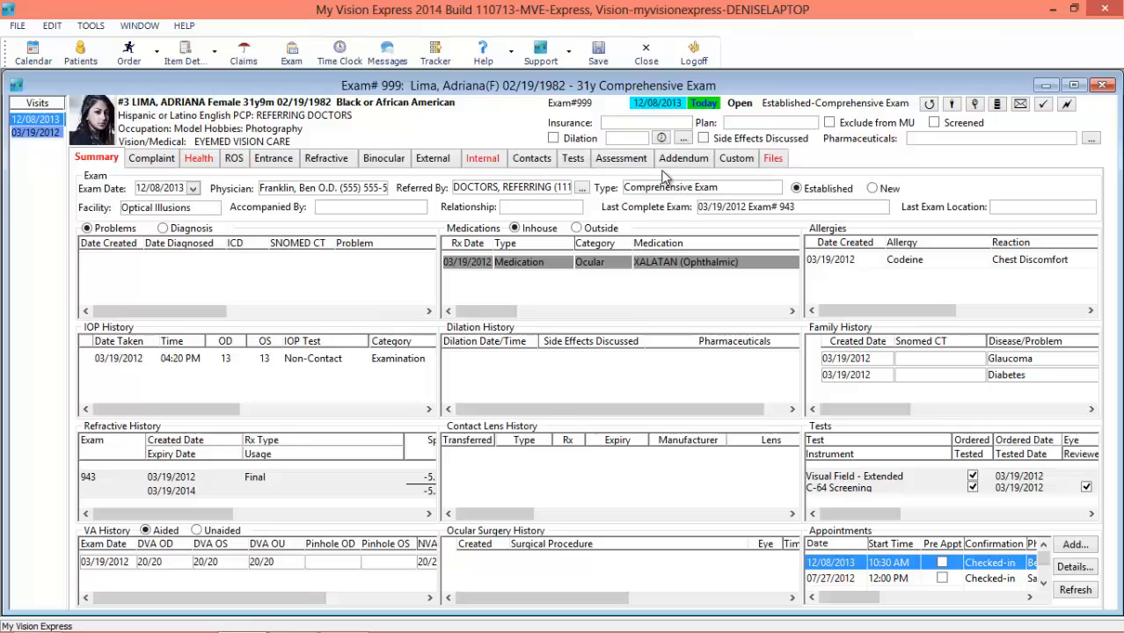
- Change the exam type to CL Exam and show diagnoses instead of problems in the exam summary
click(775, 189)
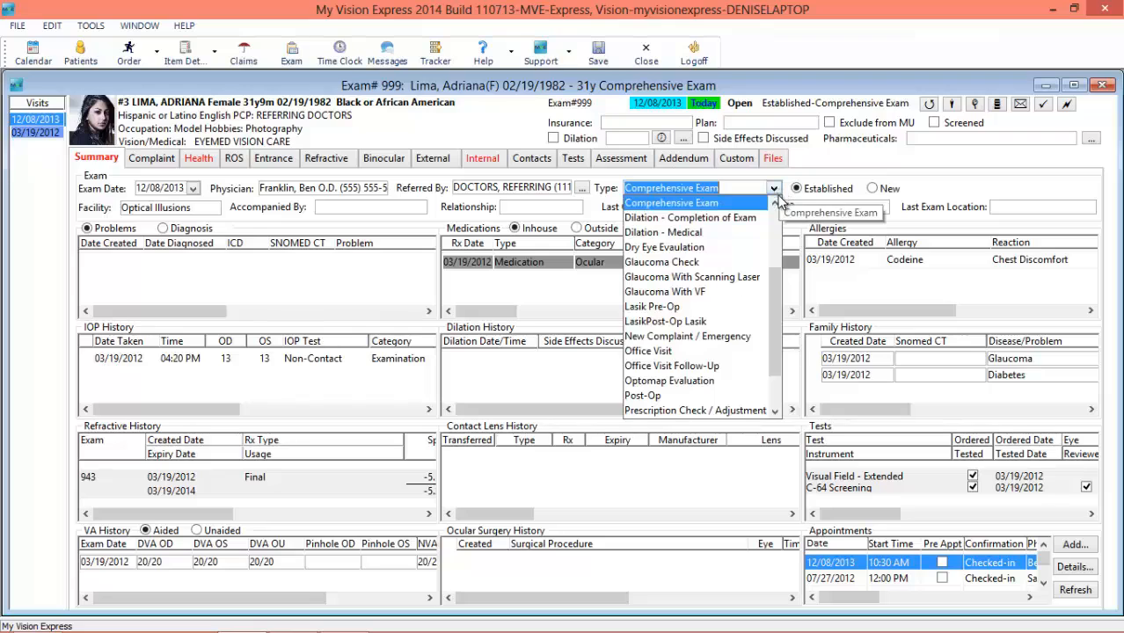
scroll(704, 231, up, 3)
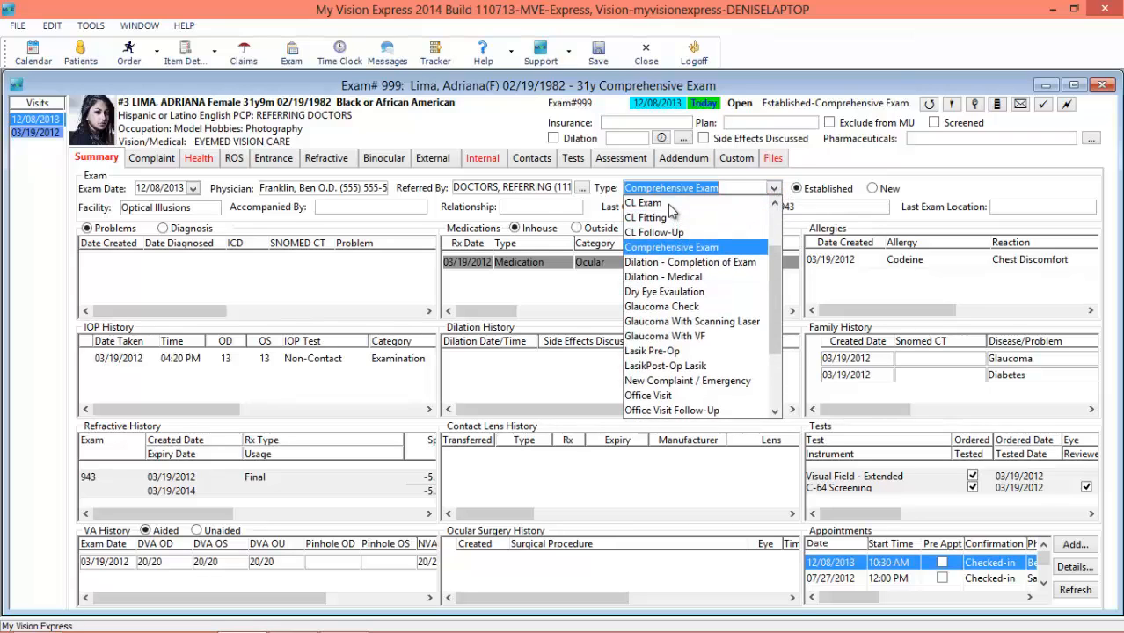
click(672, 204)
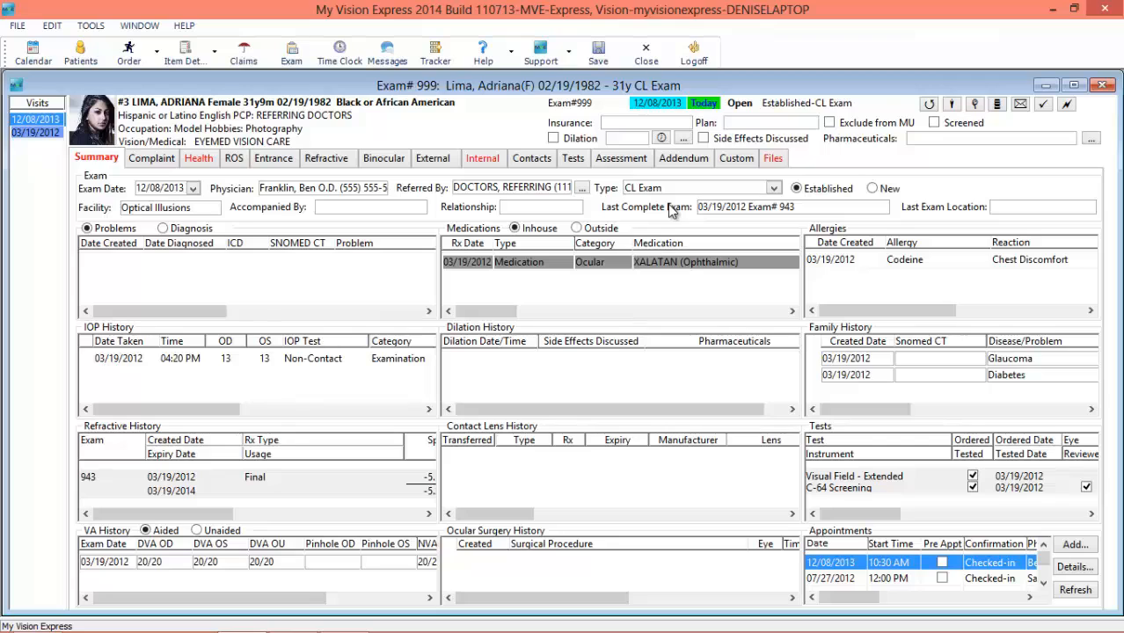
click(163, 228)
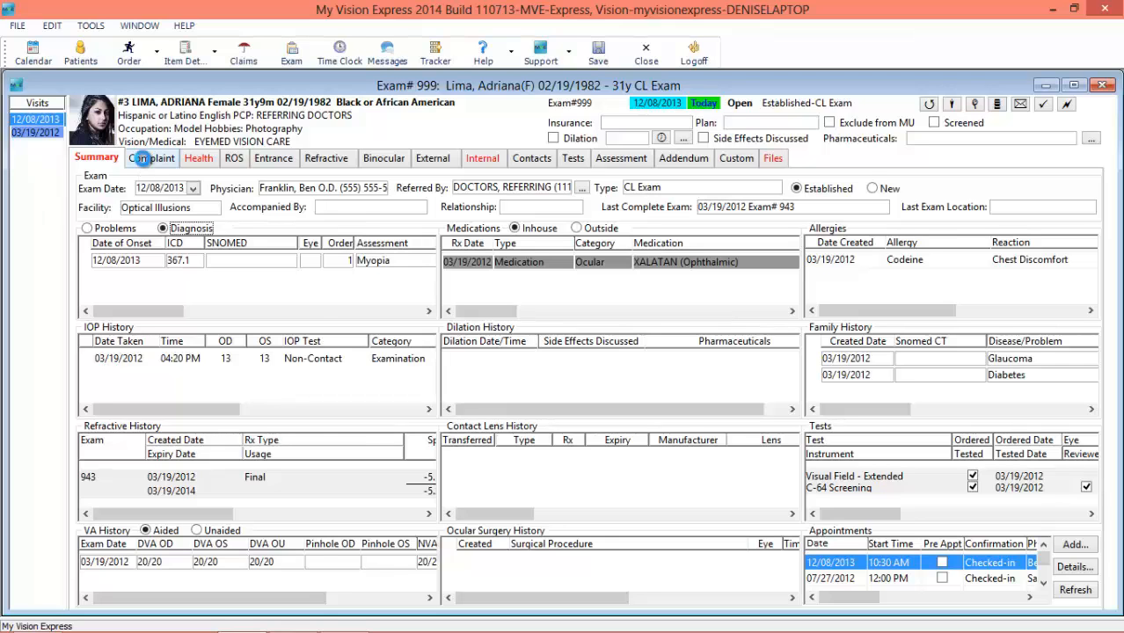
- Set the complaint's reason for visit to Annual eye exam
click(146, 166)
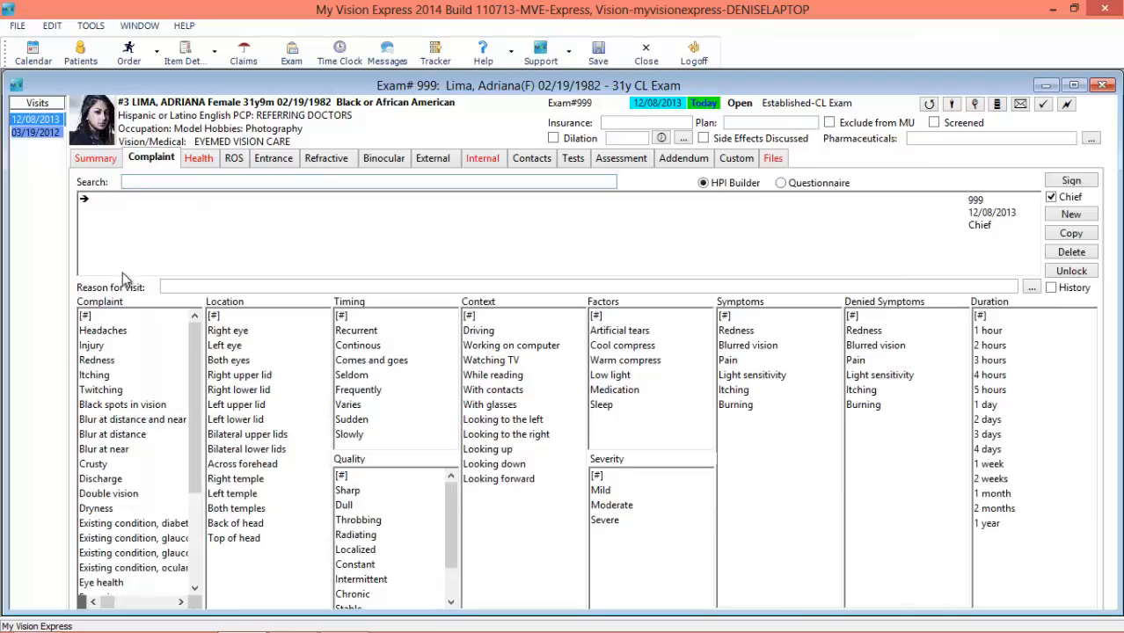
click(1010, 287)
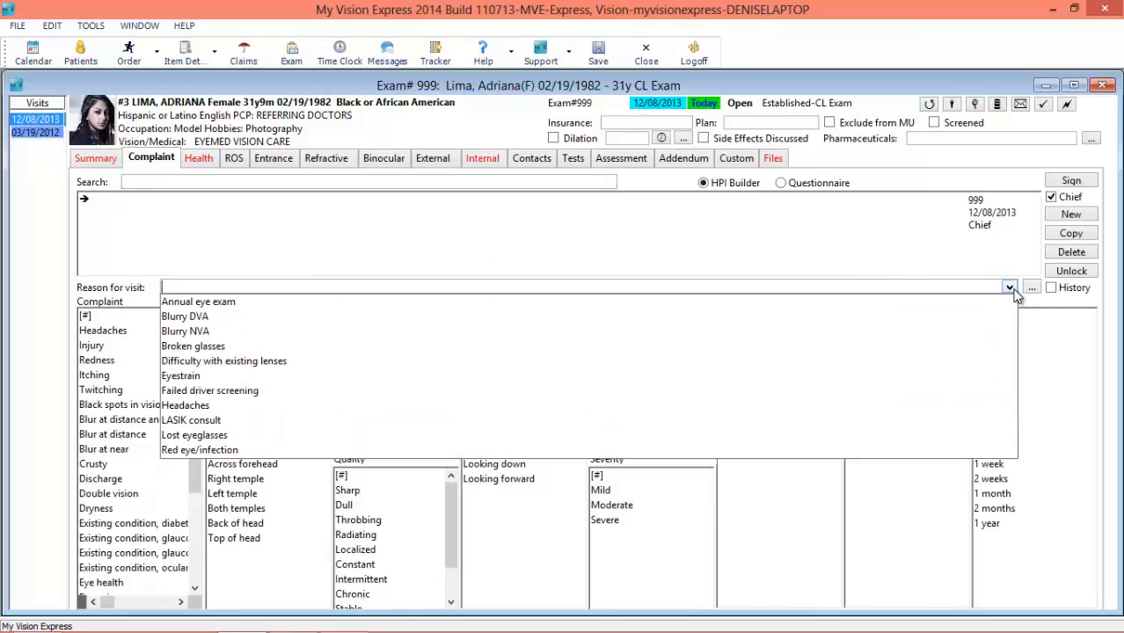
click(236, 305)
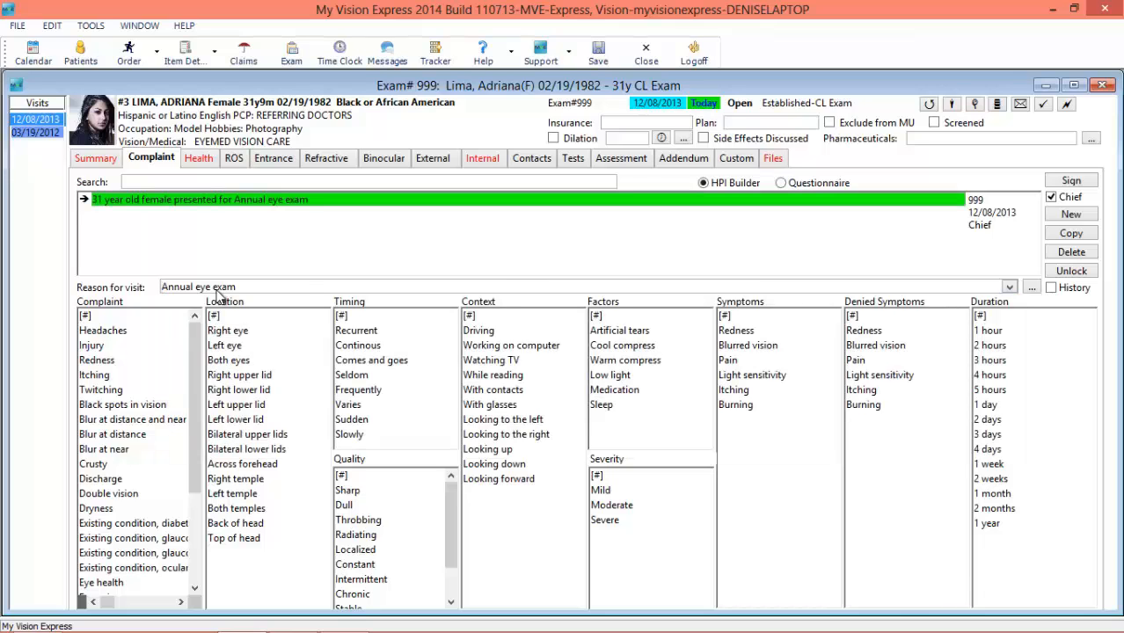
- Build the complaint as Redness, Both eyes, Comes and goes, While reading, and add "this is a note" to the reason for visit
click(101, 360)
click(222, 361)
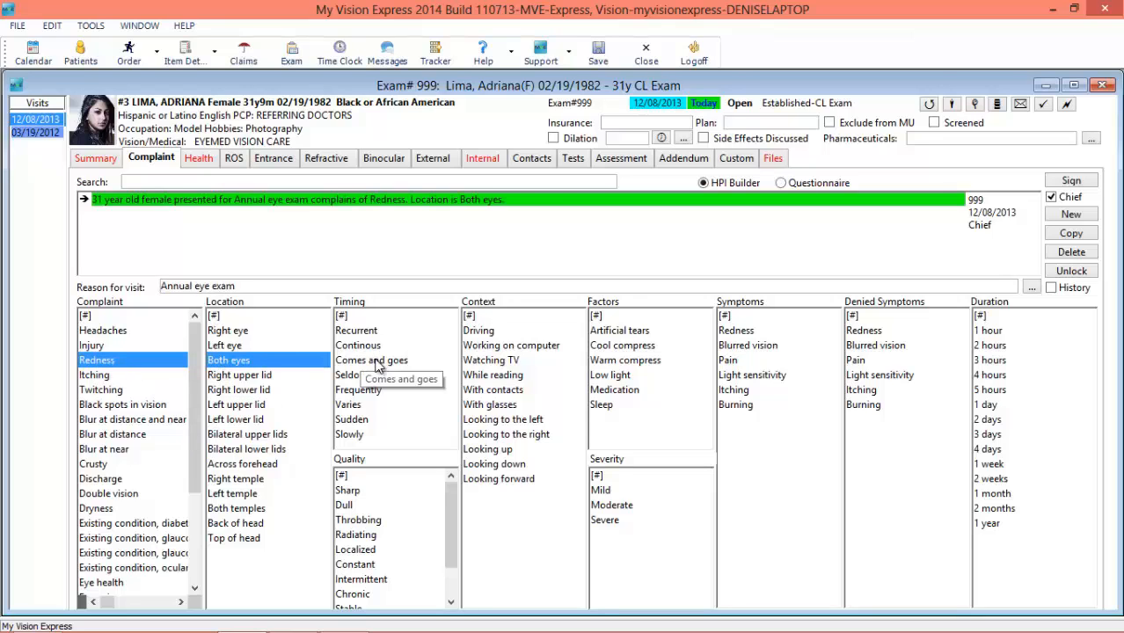
click(377, 361)
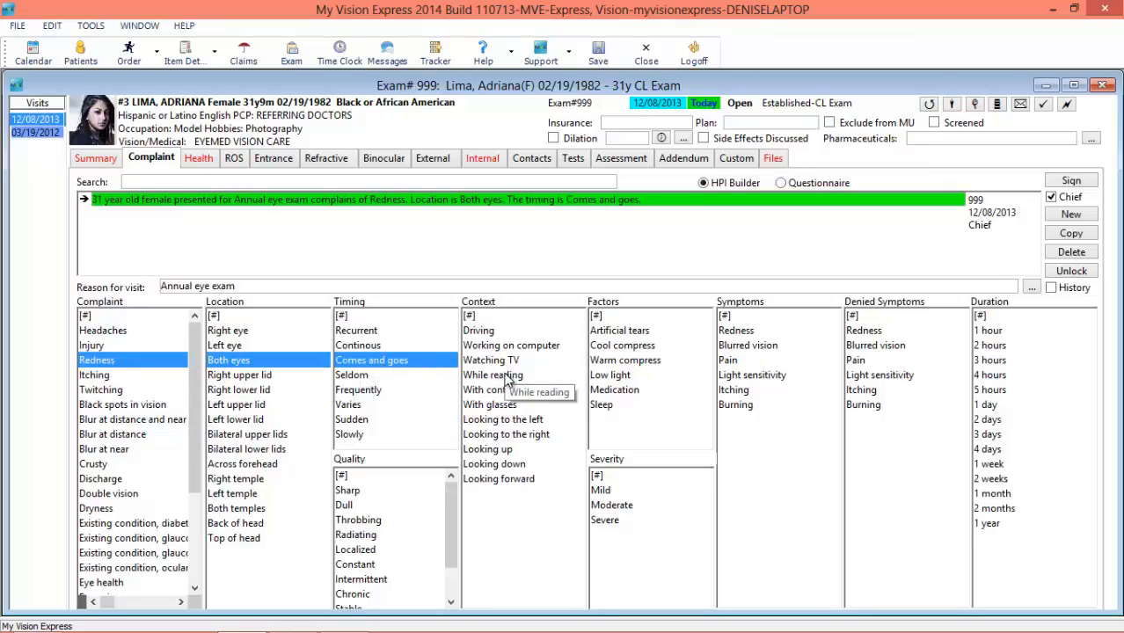
click(497, 377)
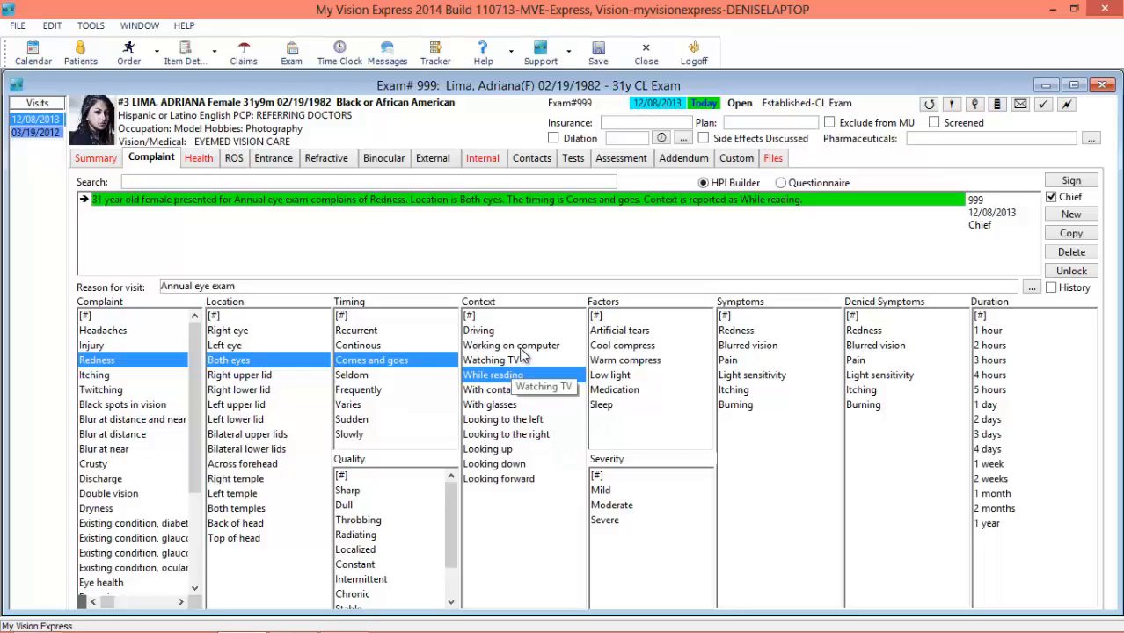
click(433, 283)
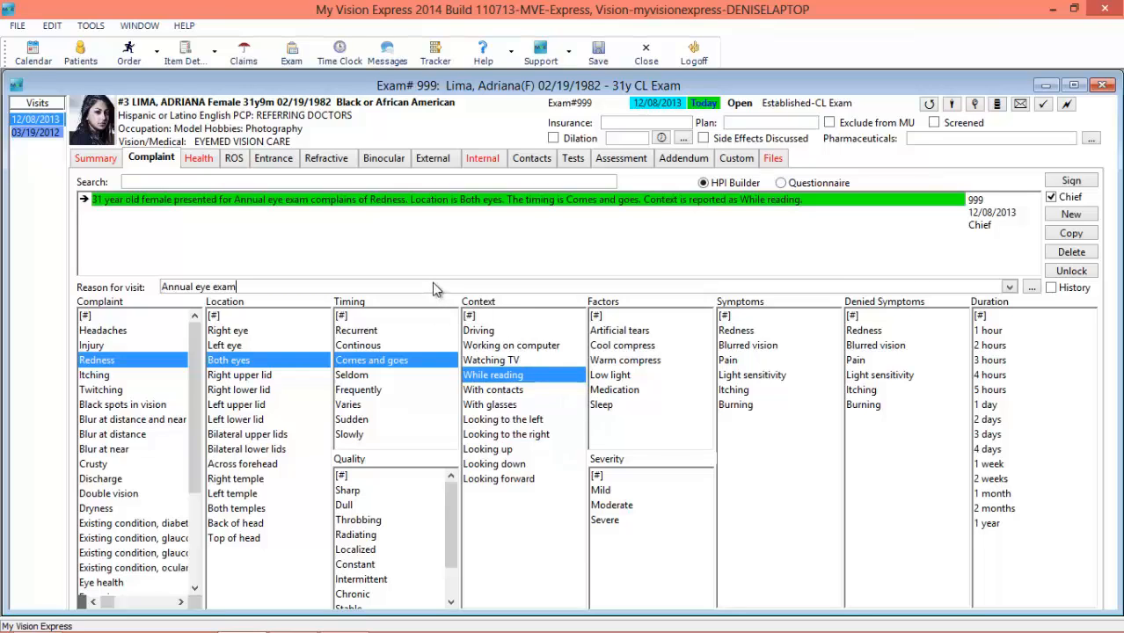
text(this is a note)
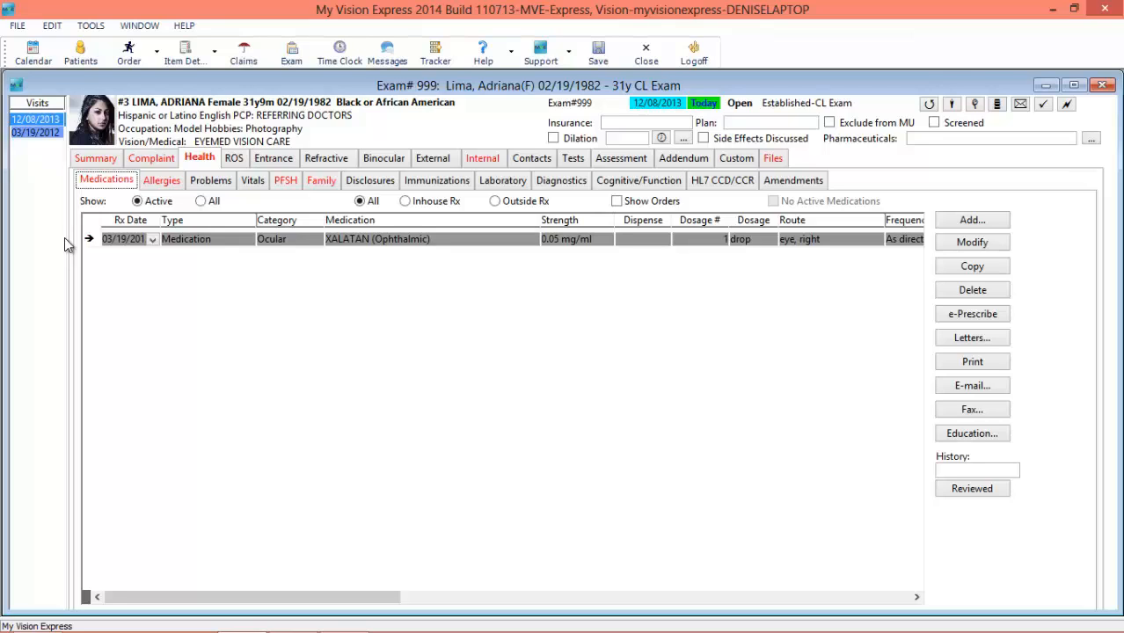
- Add XALATAN (Ophthalmic) 0.05 mg/ml to the patient's medications as an outside prescription
click(971, 221)
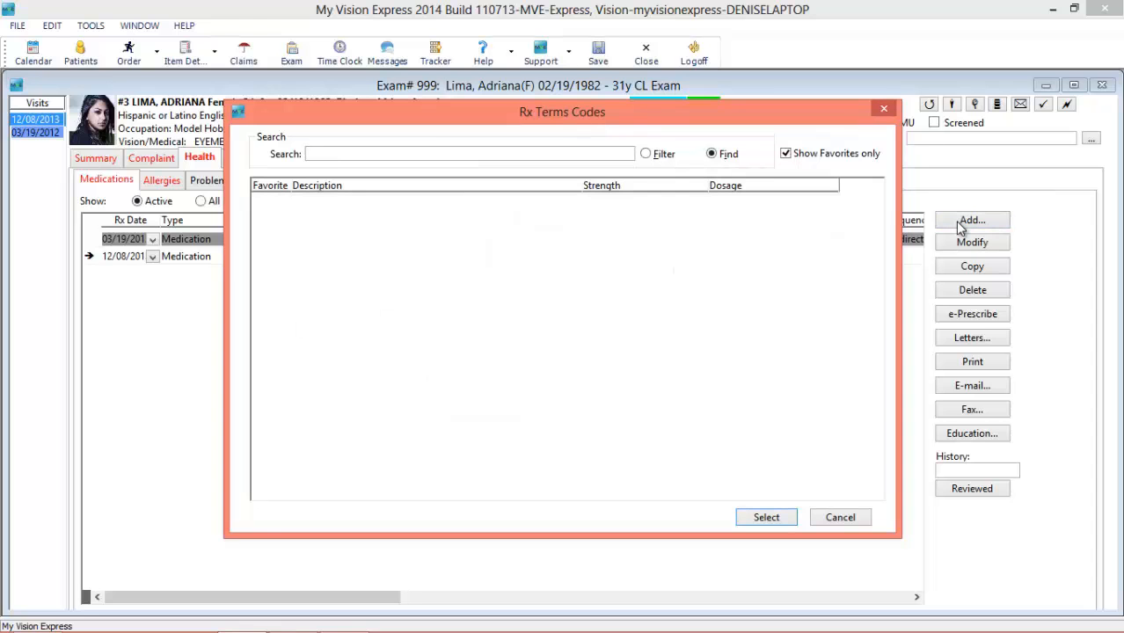
text(xalatan)
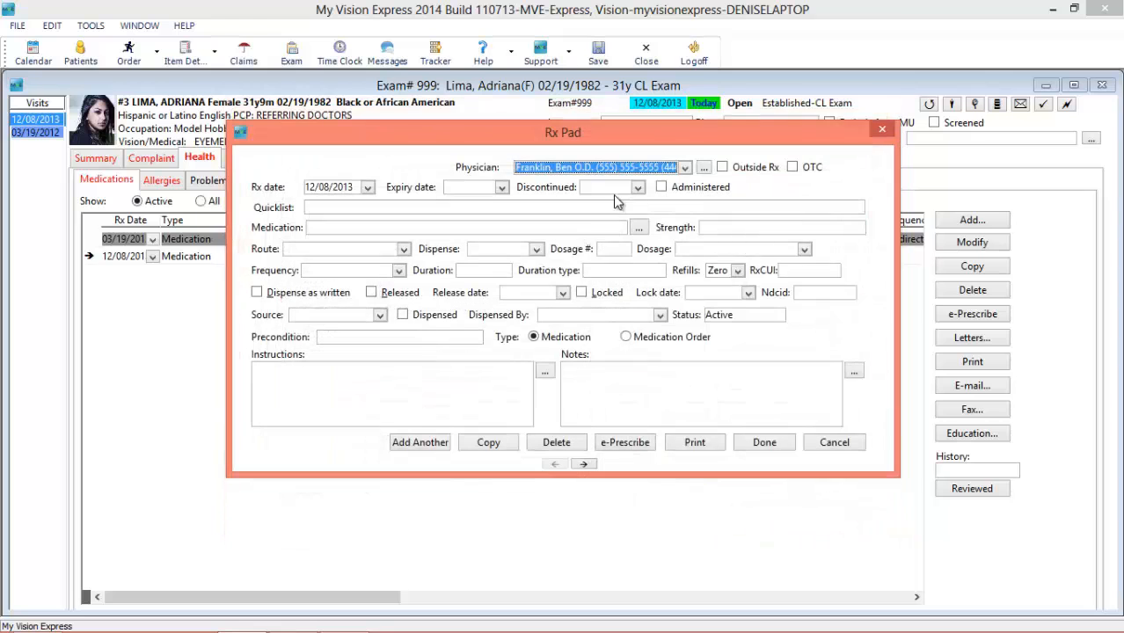
click(739, 169)
click(762, 444)
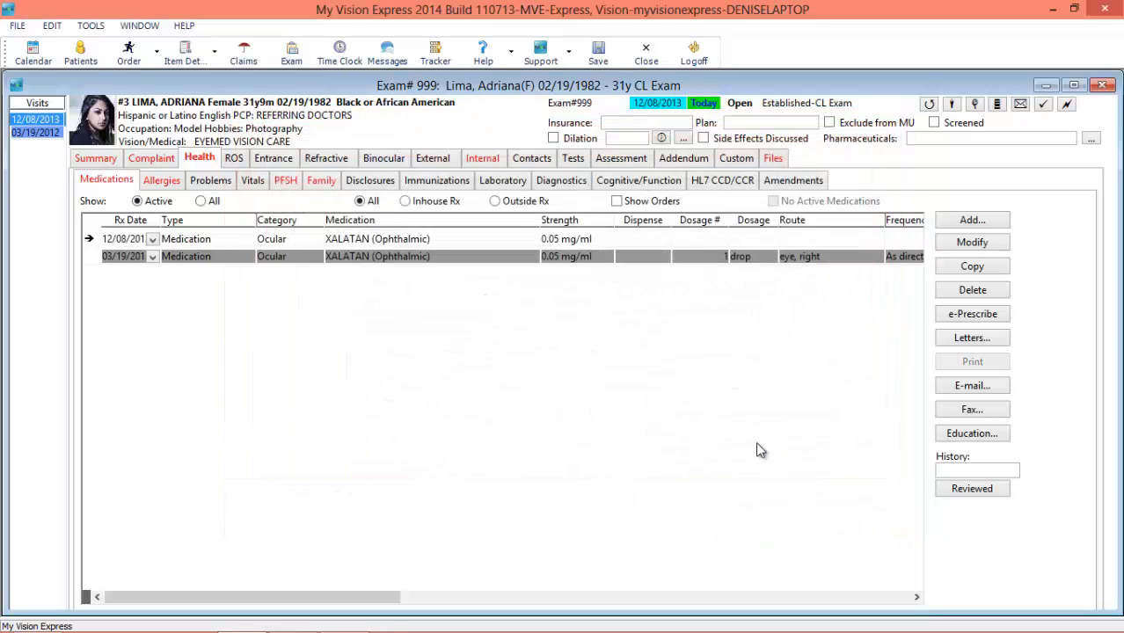
- Try to mark No Known Medication Allergies in the patient's allergy record
click(167, 181)
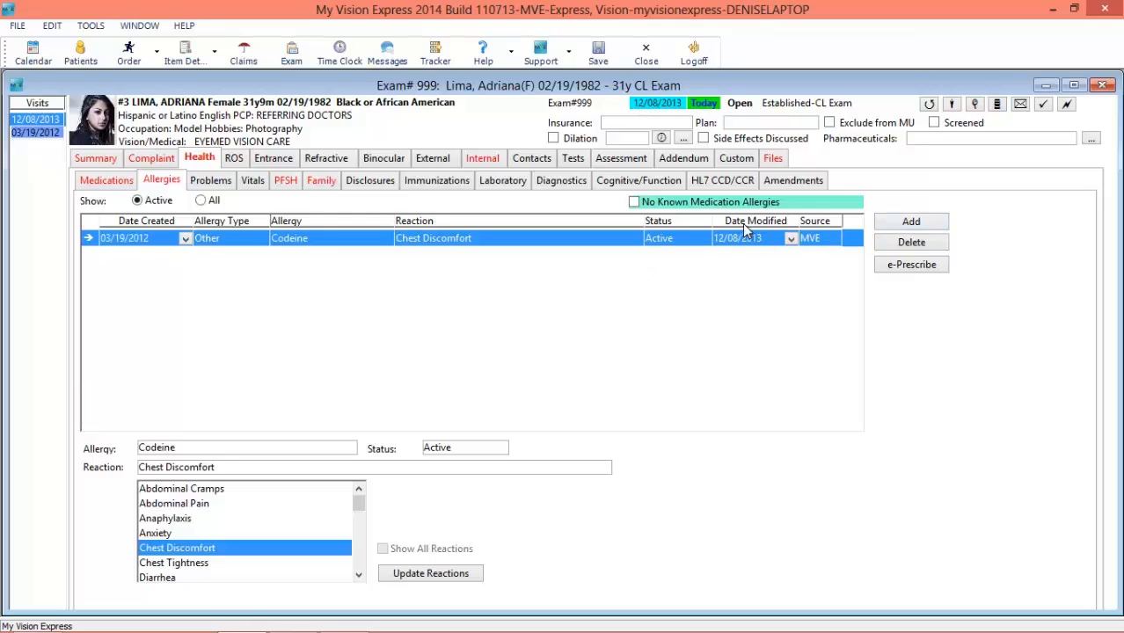
click(634, 202)
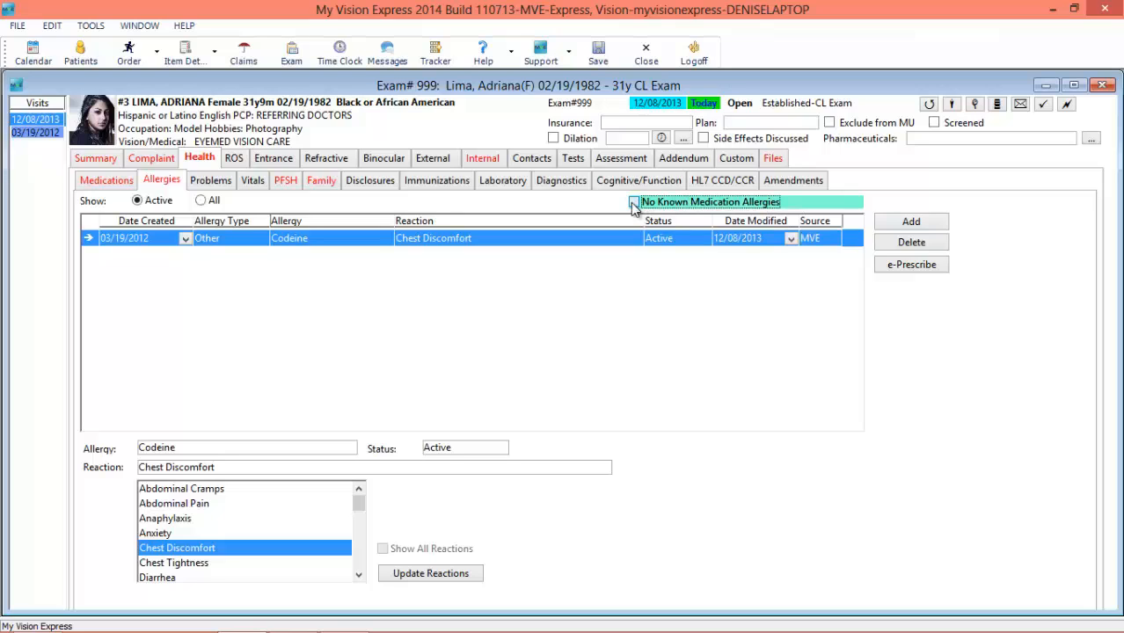
- Filter the full problem list by 250 and add Diabetes mellitus without complication (disorder), ICD 250, to the patient's problems
click(216, 182)
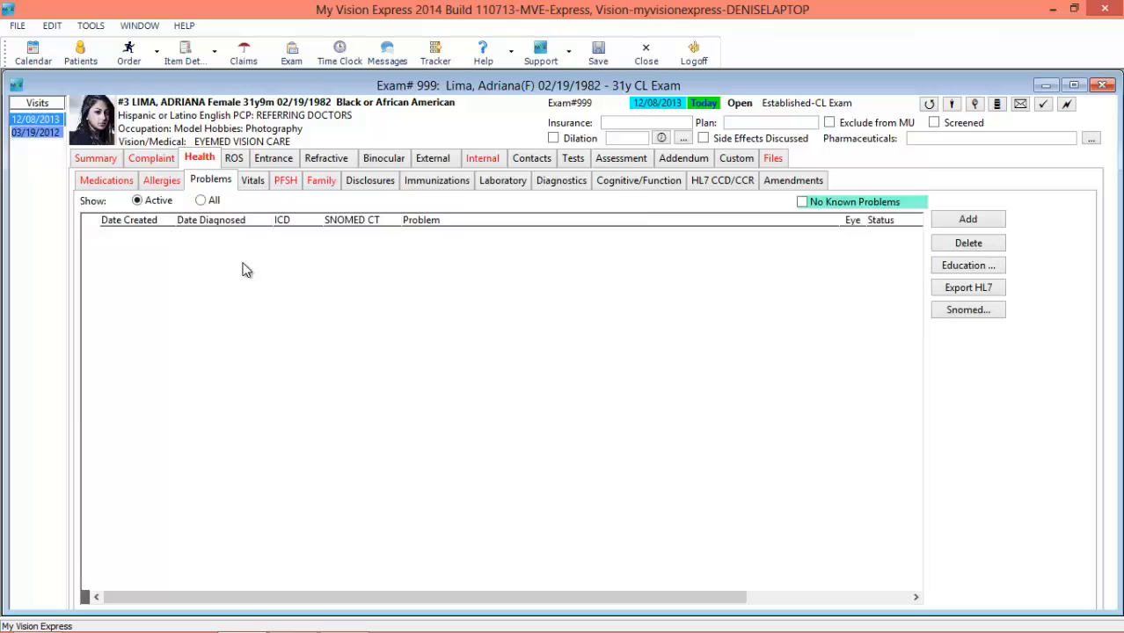
click(994, 226)
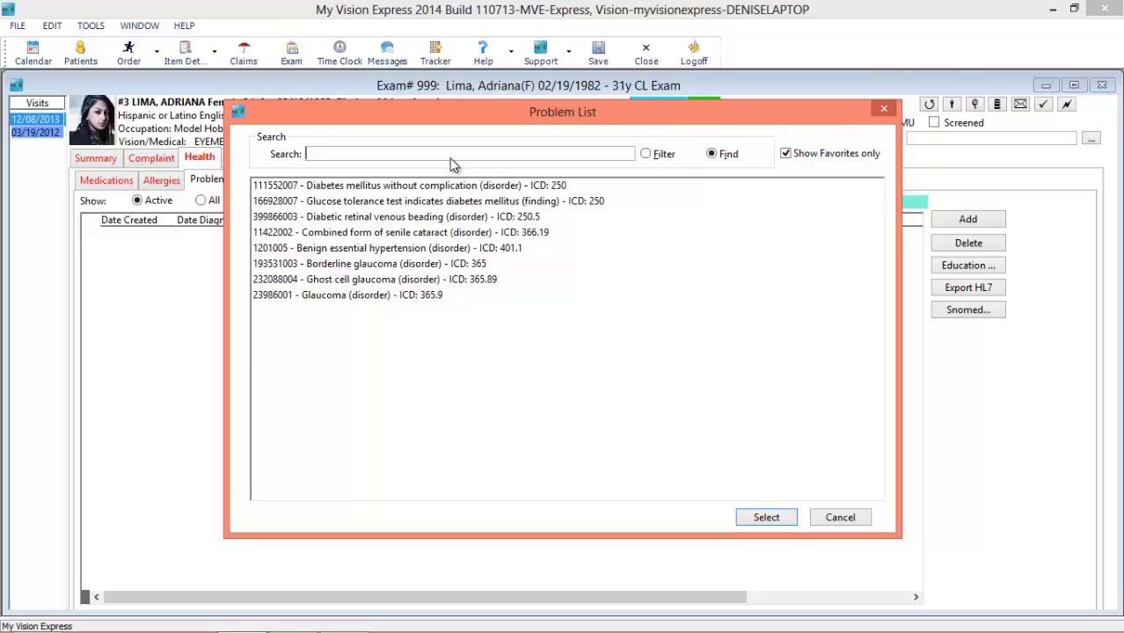
click(662, 161)
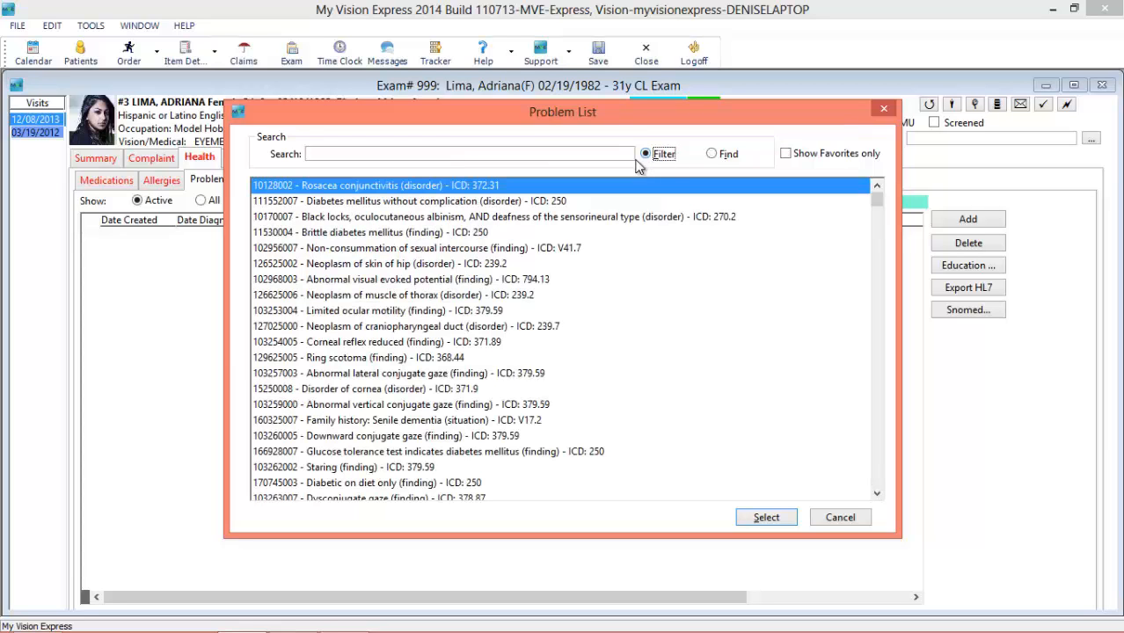
click(625, 159)
text(250)
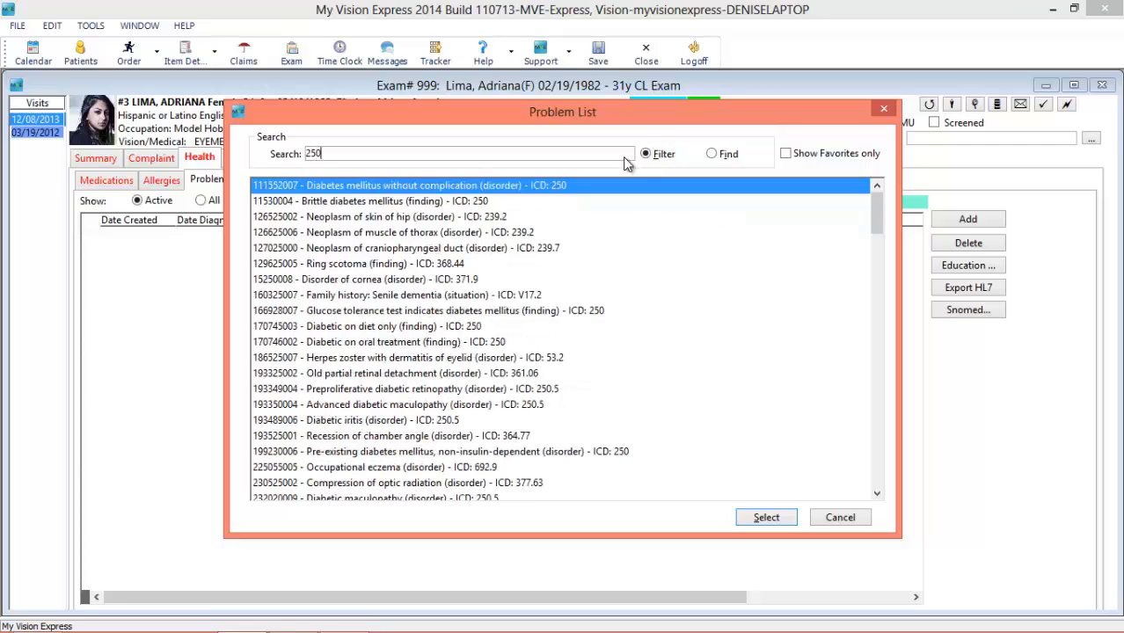
click(785, 518)
- Add a new vitals record for the 12/08/2013 visit
click(252, 181)
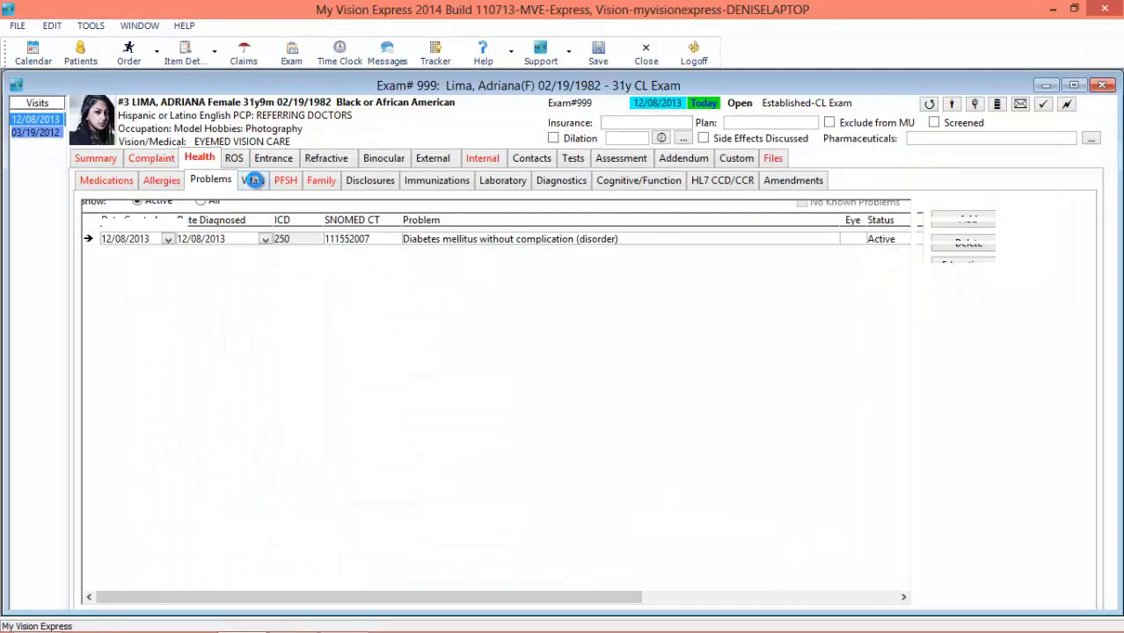
click(978, 213)
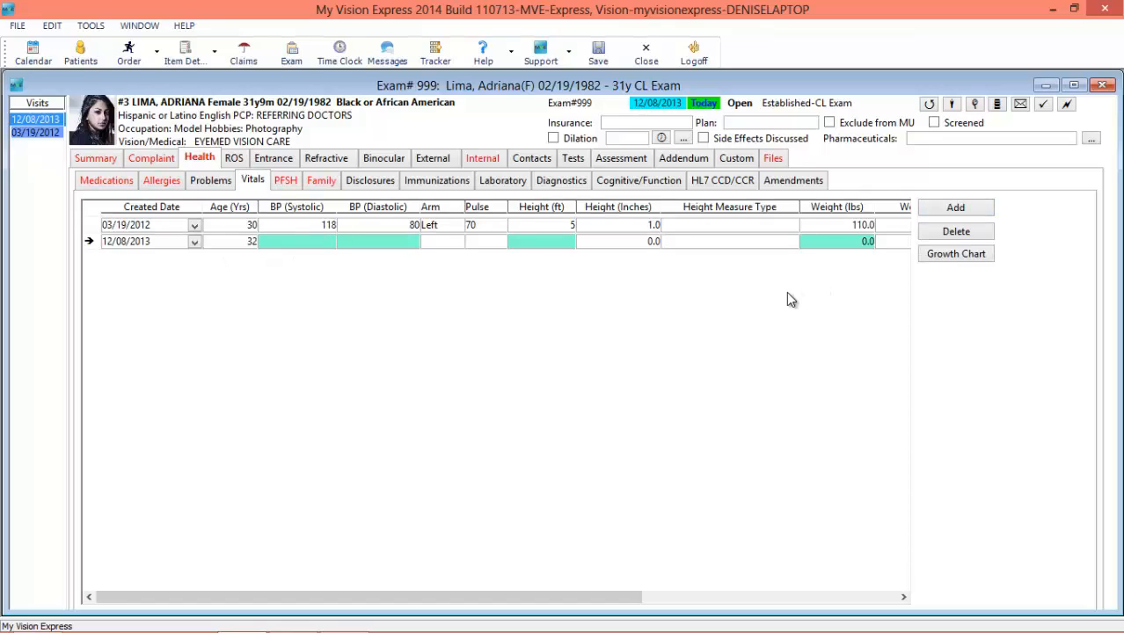
- Mark the PFSH as reviewed and copy the social history from the 03/19/2012 exam
click(285, 181)
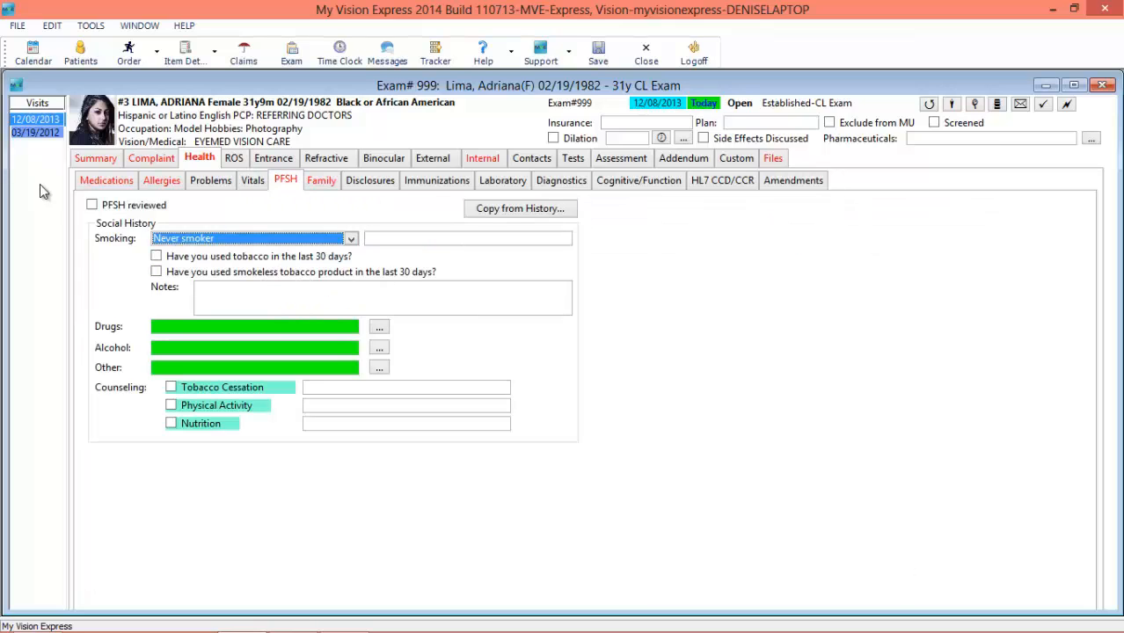
click(110, 207)
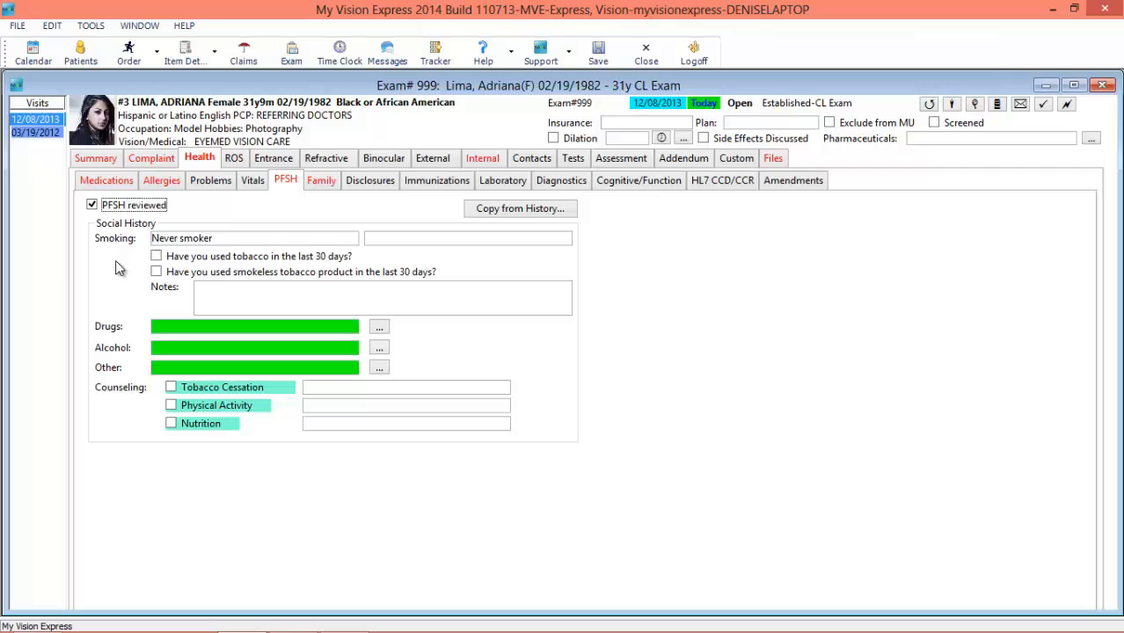
click(567, 212)
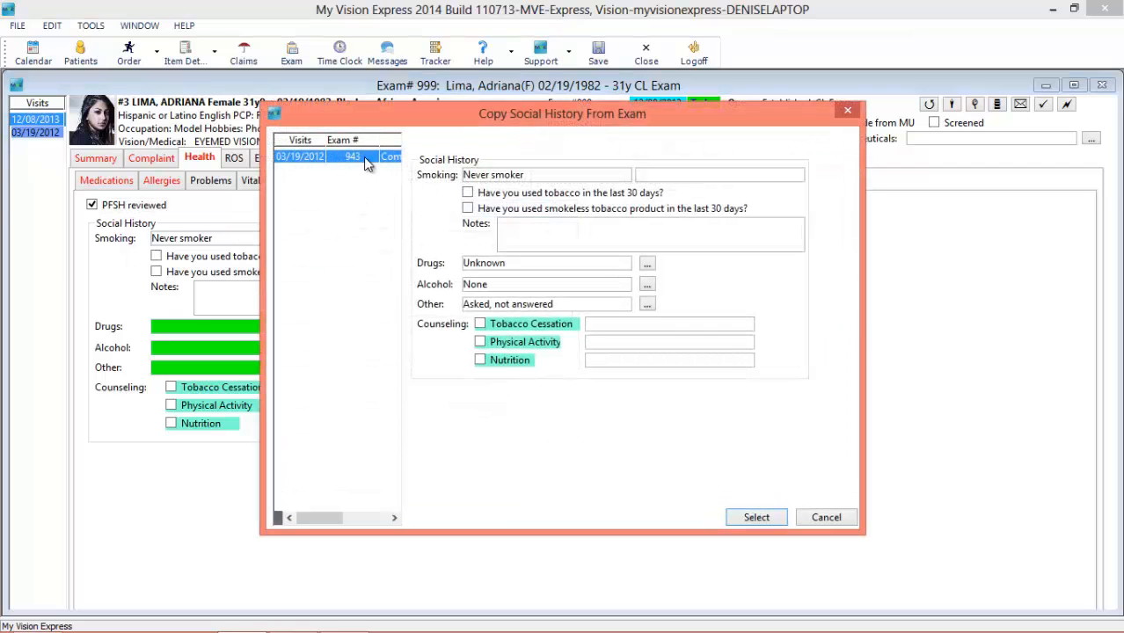
click(754, 519)
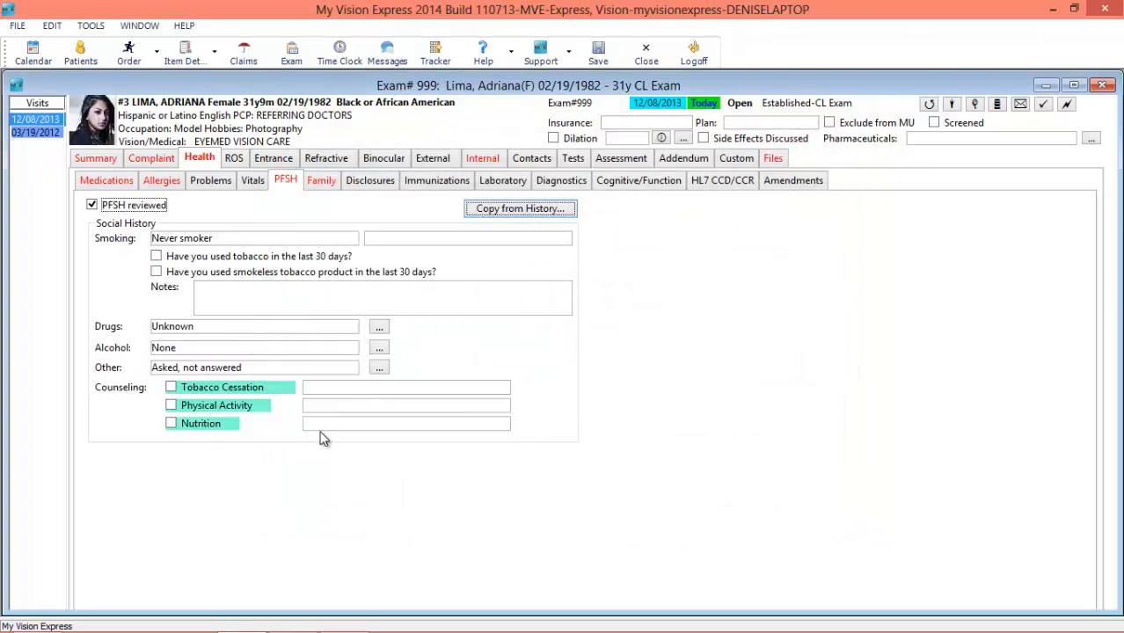
click(322, 181)
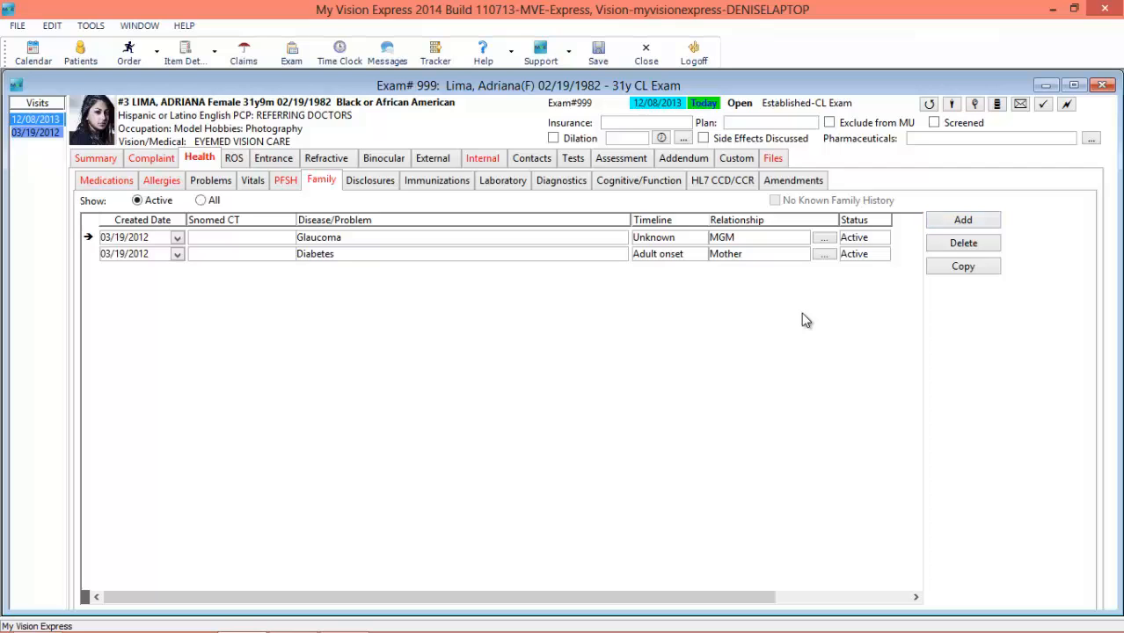
click(717, 180)
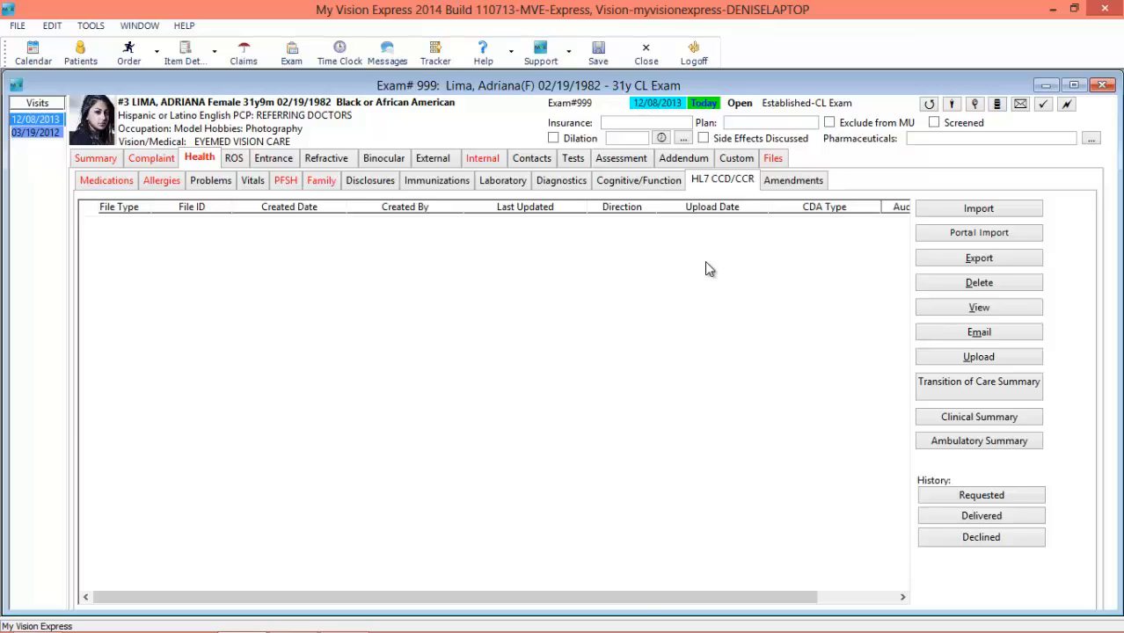
- Try setting every review-of-systems category to Negative, and clear all the ROS entries again
click(234, 159)
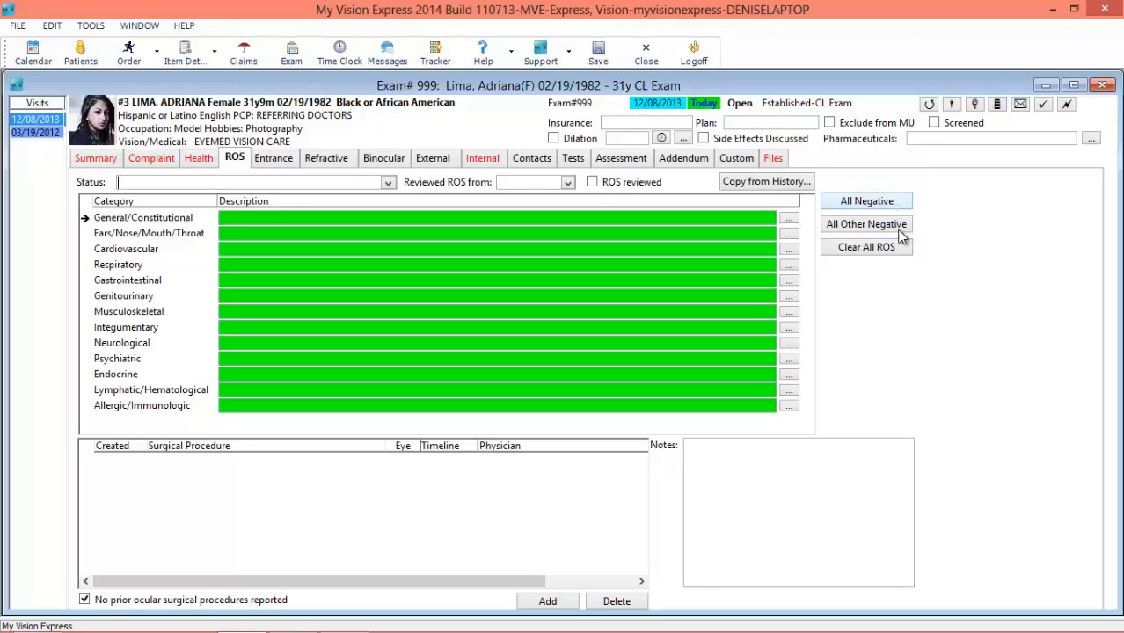
click(898, 206)
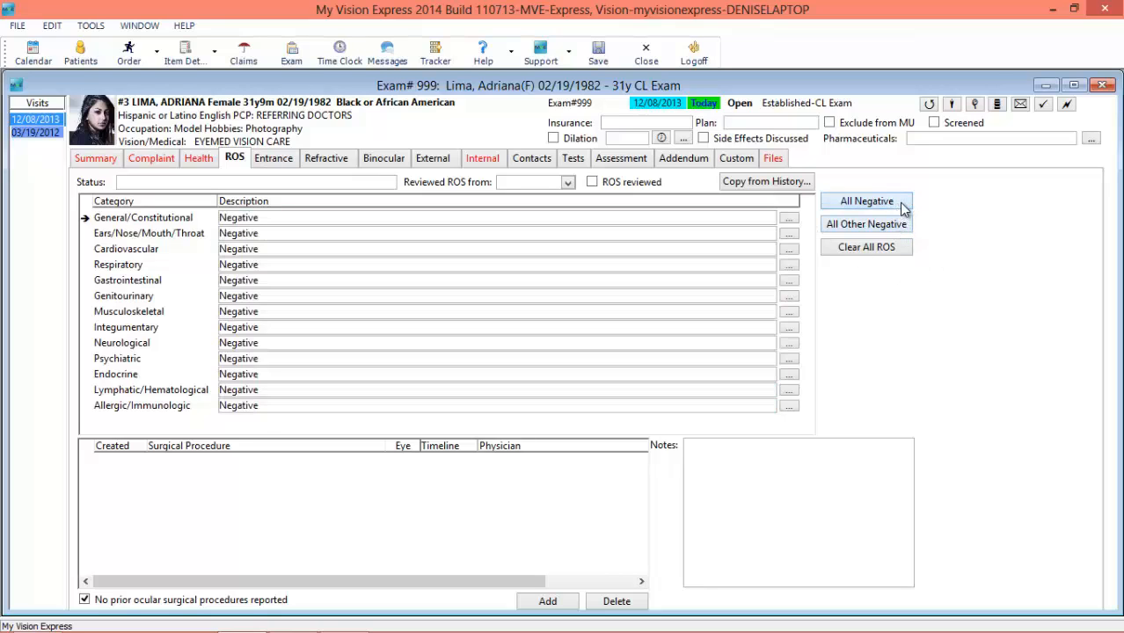
click(911, 250)
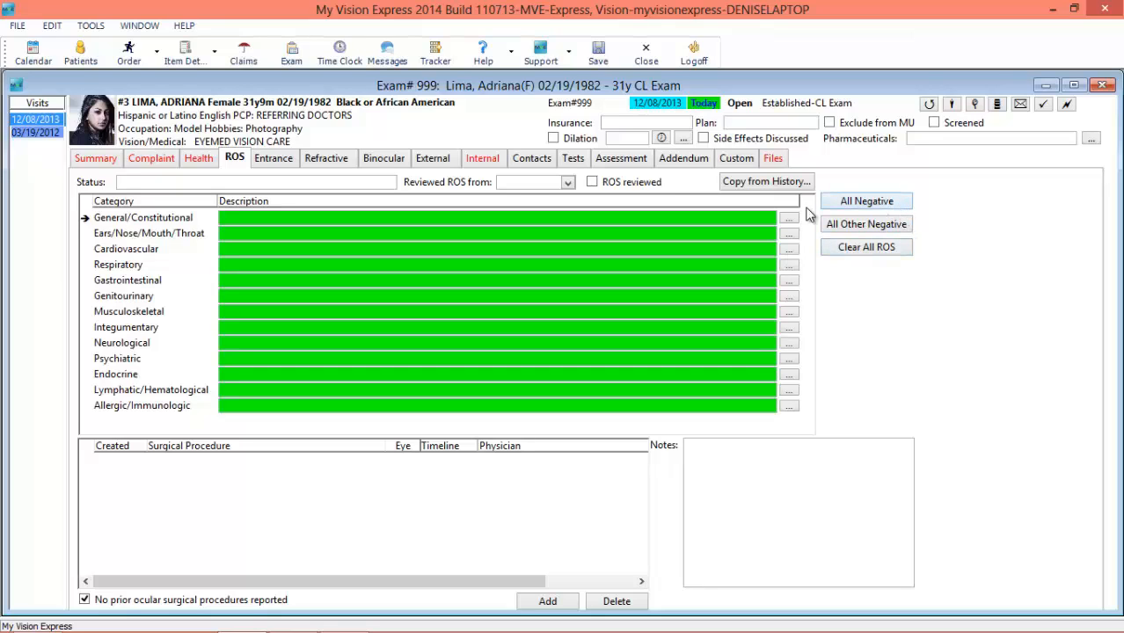
- Copy the review of systems from the 03/19/2012 exam into the current exam
click(766, 182)
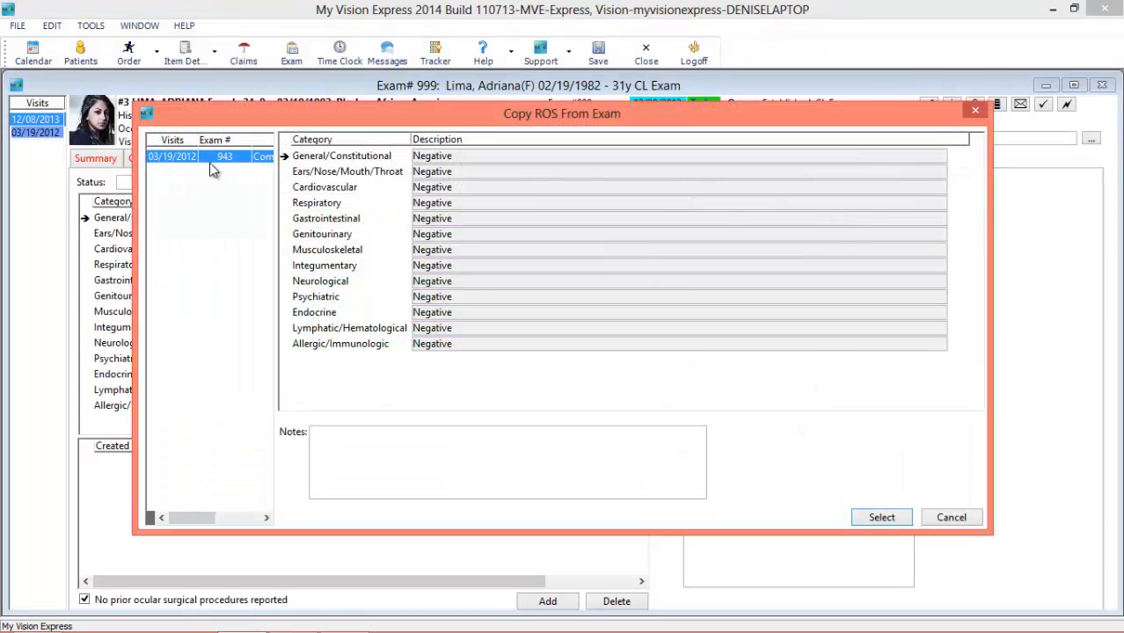
click(878, 520)
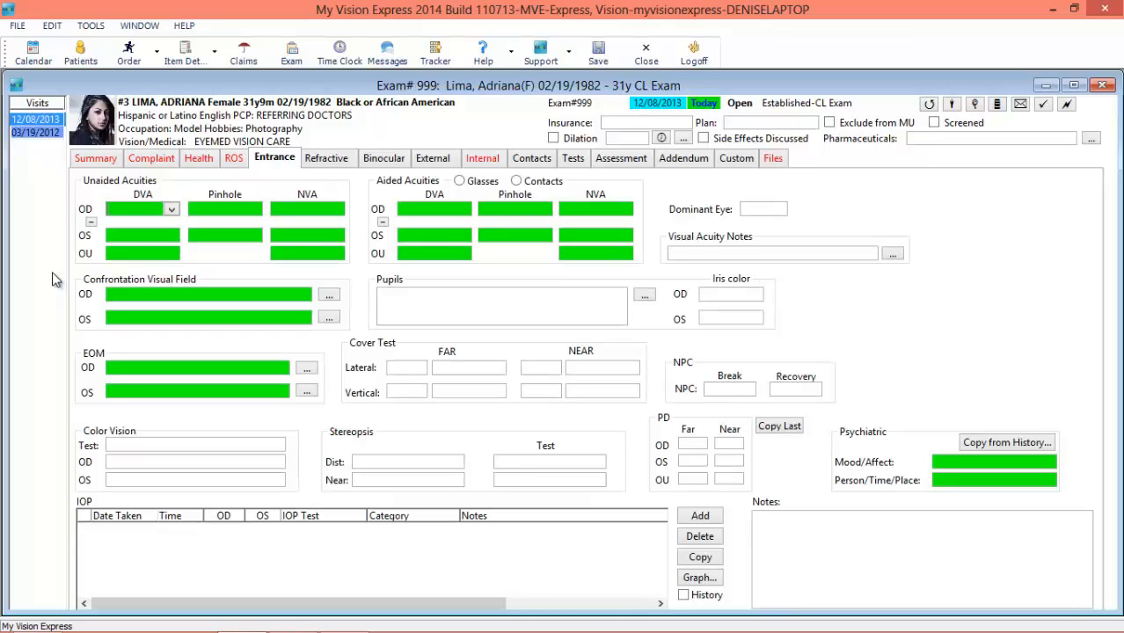
- Fill the entrance tests with default findings: full confrontation fields, pupil size without a number, full range of motion, and Ortho for all cover tests
double_click(133, 295)
double_click(414, 306)
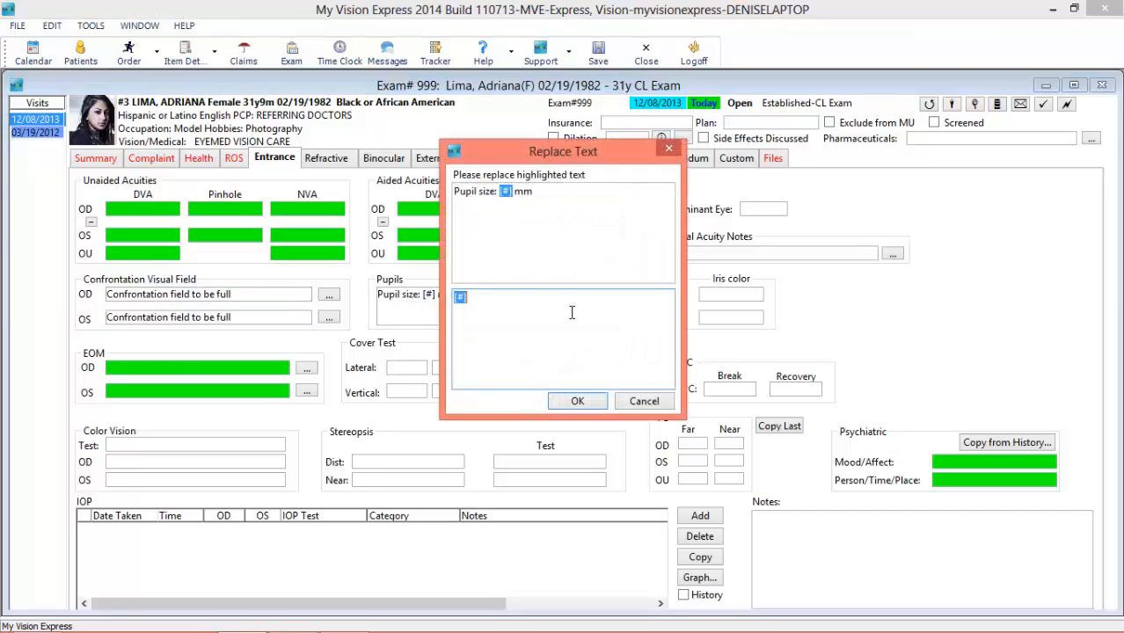
click(583, 404)
double_click(179, 372)
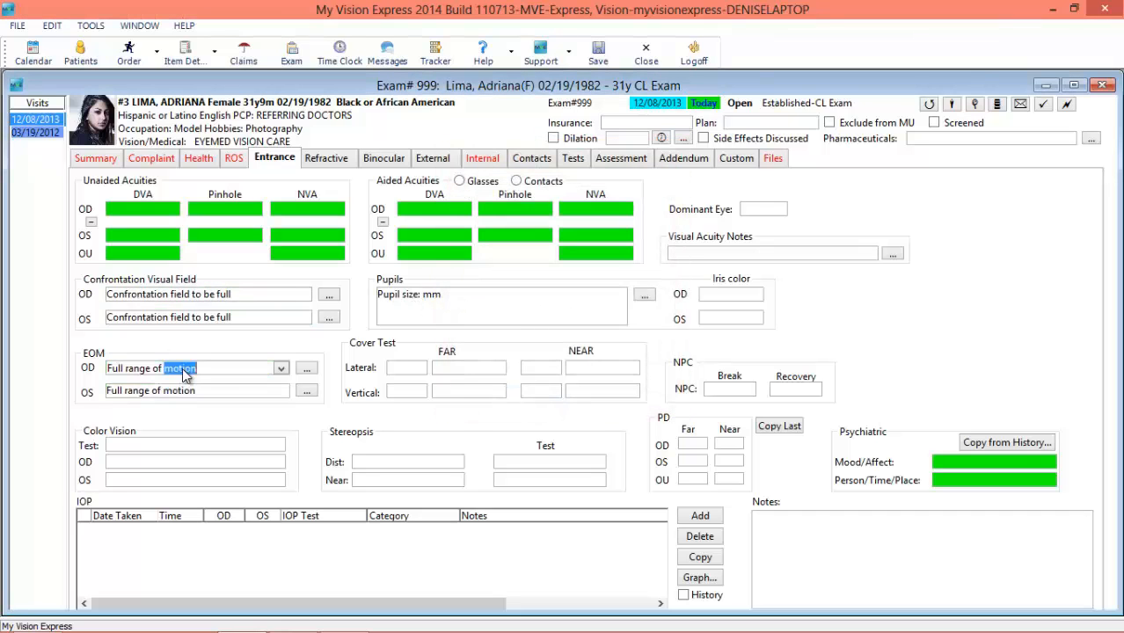
click(420, 367)
click(410, 382)
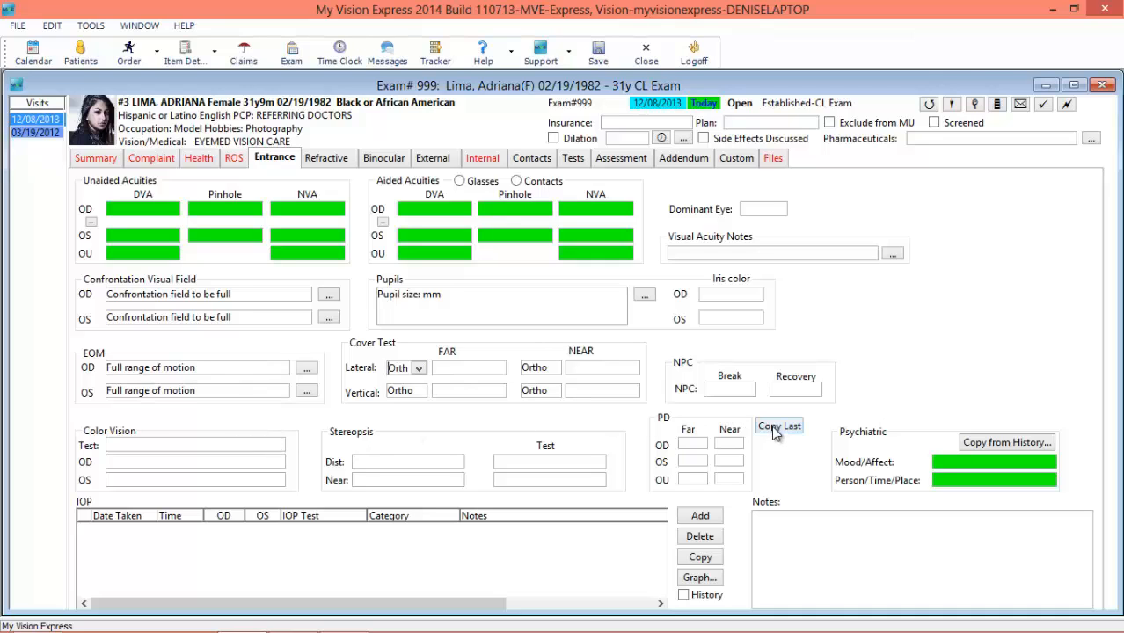
- Copy the psychiatric Mood/Affect and Person/Time/Place findings from the patient's exam history
click(1022, 446)
click(617, 302)
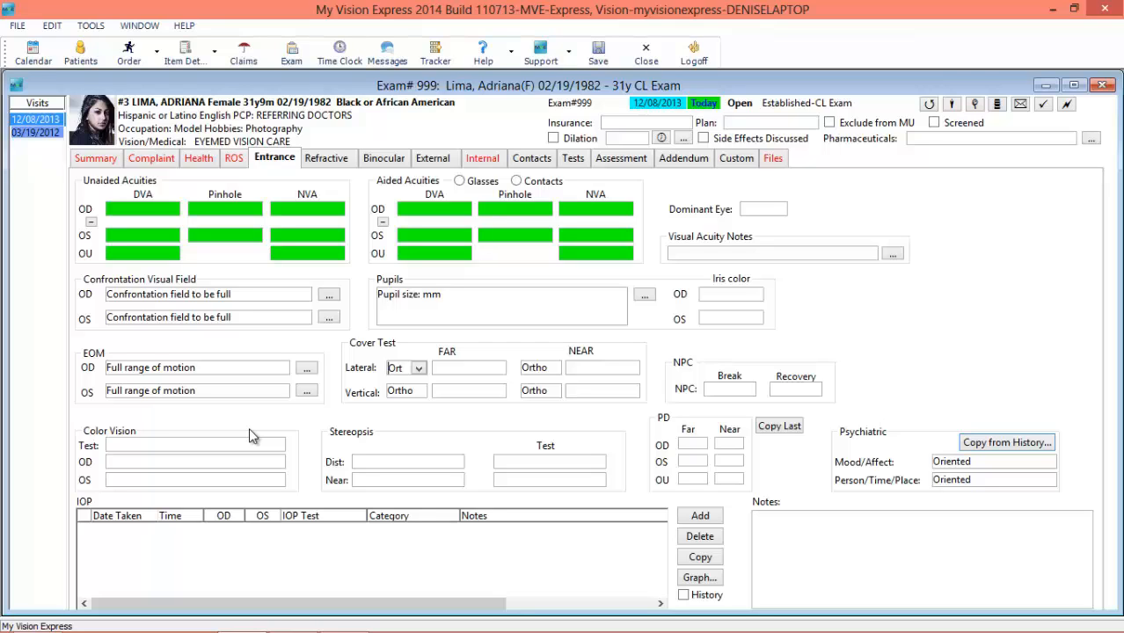
- Add an IOP entry with Non-Contact as the test and Examination as the category, leaving the pressures blank
click(696, 516)
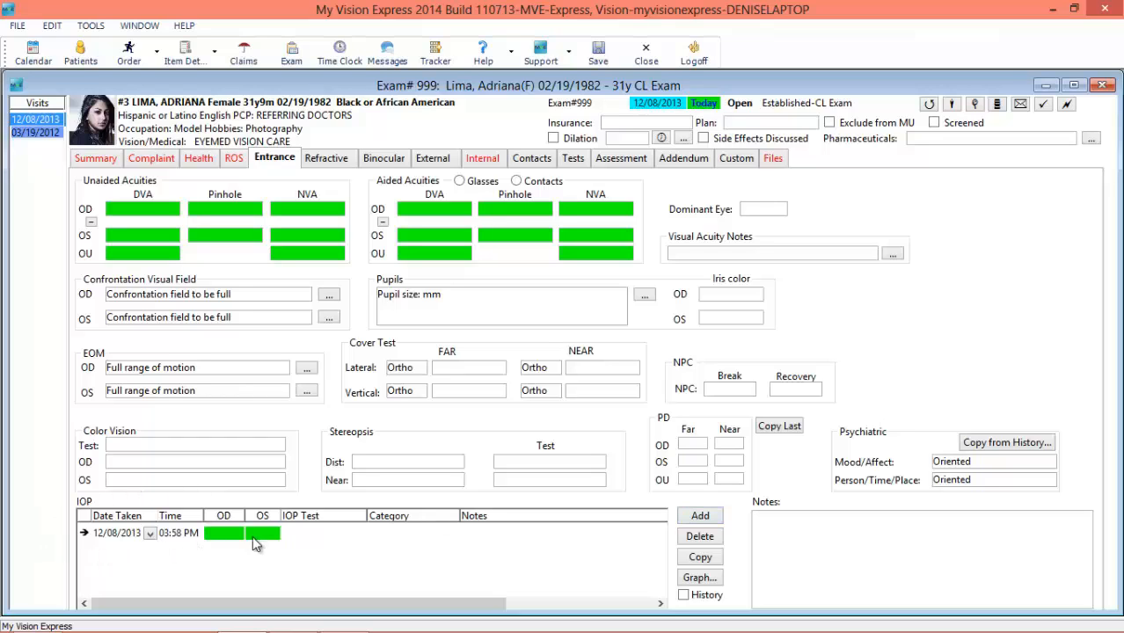
click(331, 535)
click(358, 533)
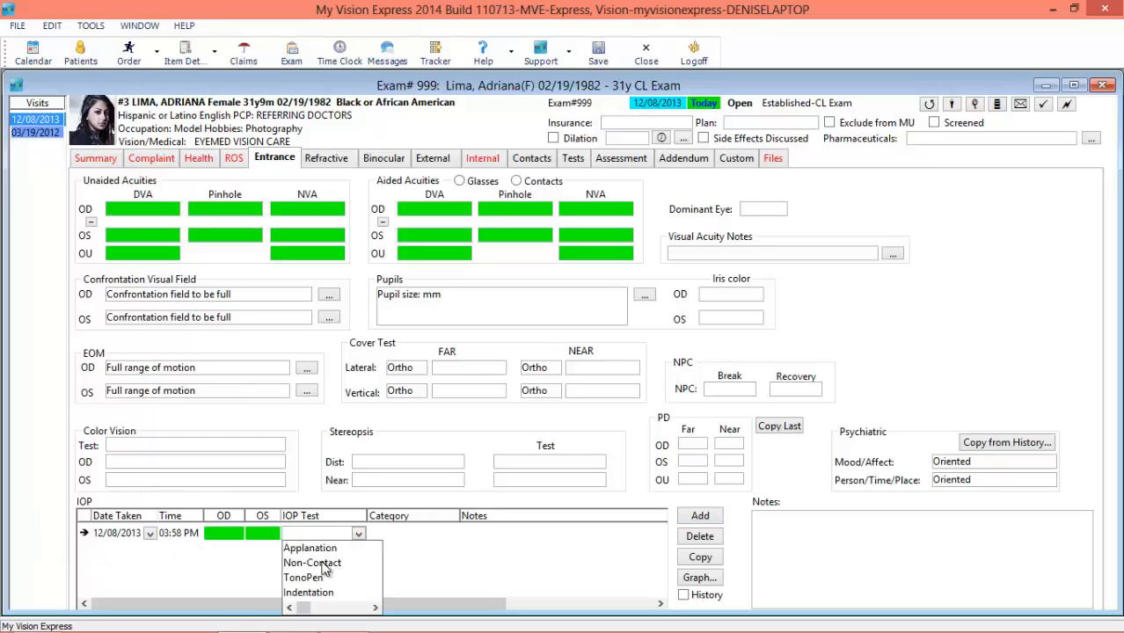
click(325, 560)
click(453, 535)
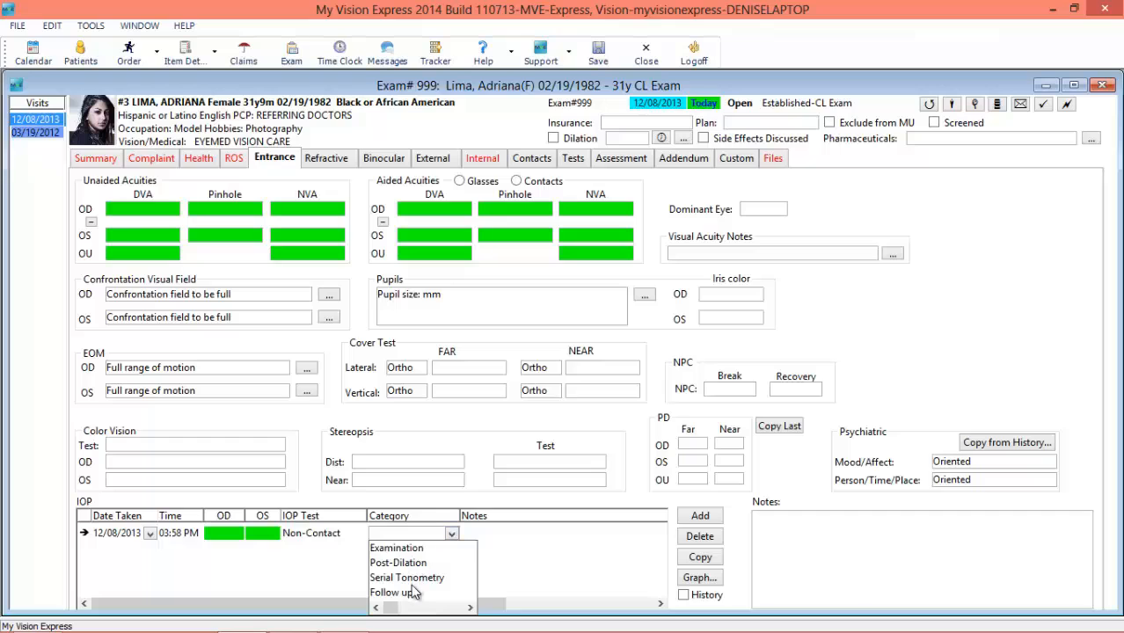
click(422, 547)
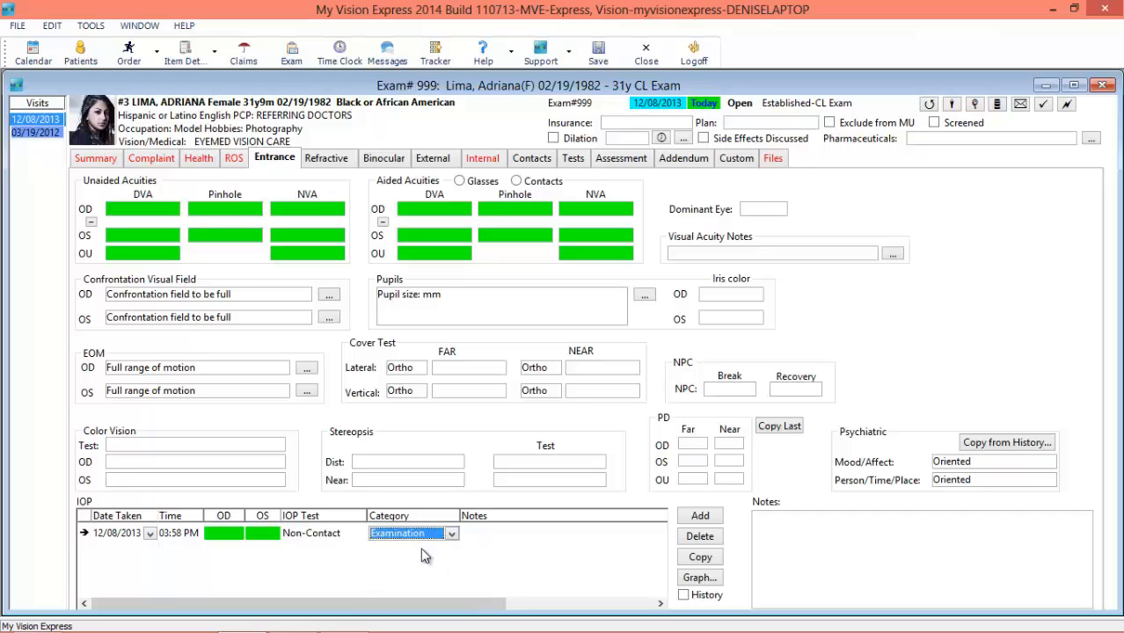
- Copy the Final prescription of 03/19/2012 into the current exam and set the copy's Rx type to Presenting
click(344, 161)
click(342, 156)
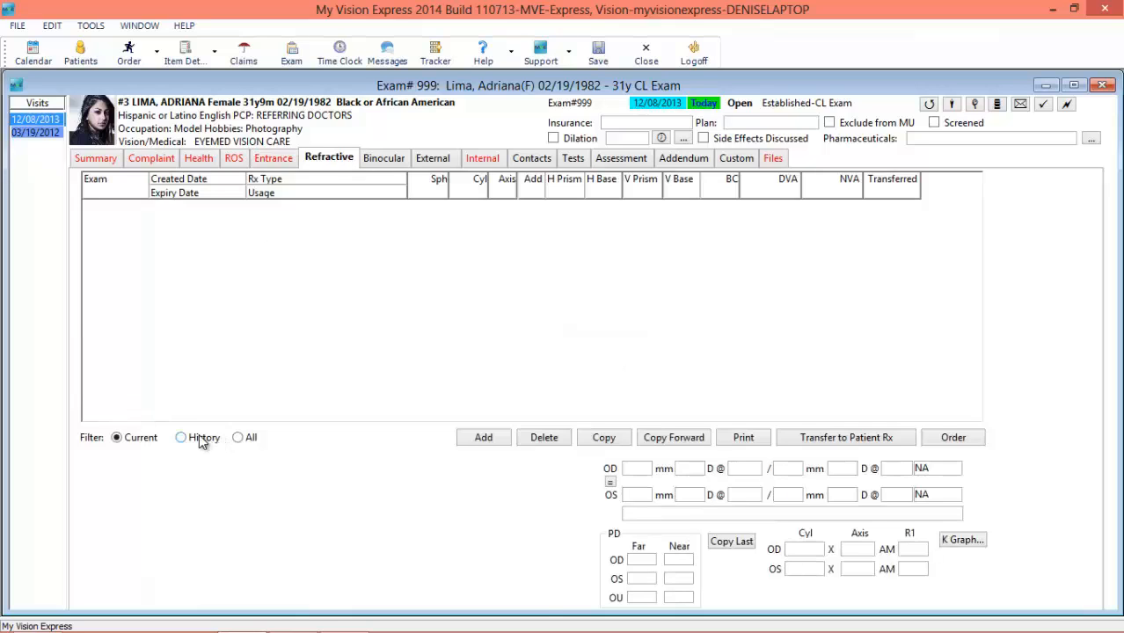
click(198, 435)
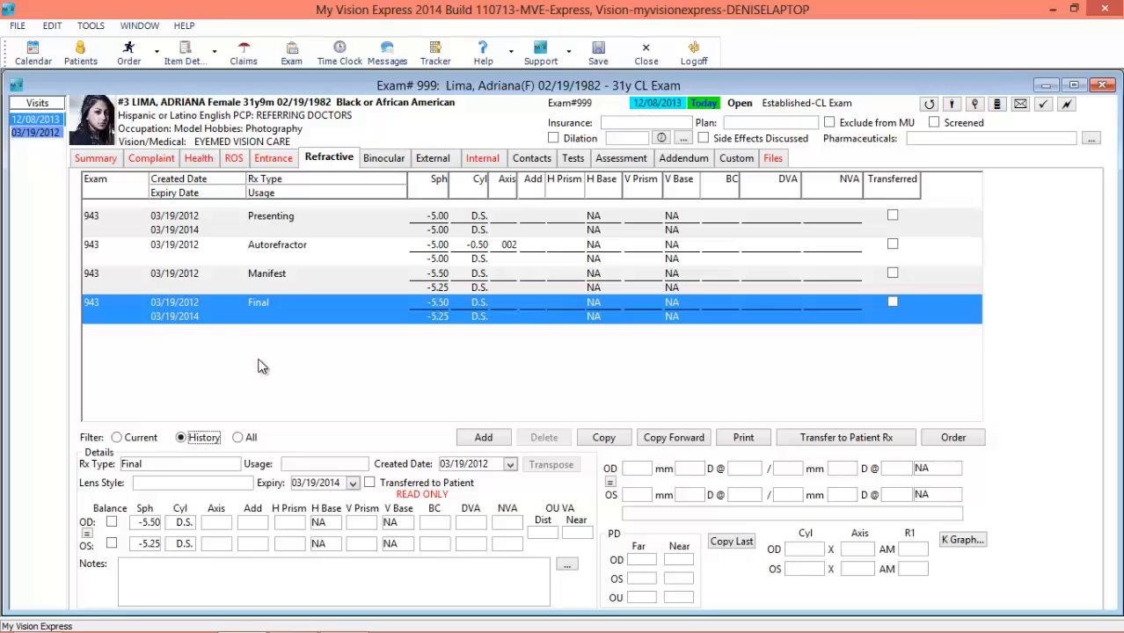
click(607, 437)
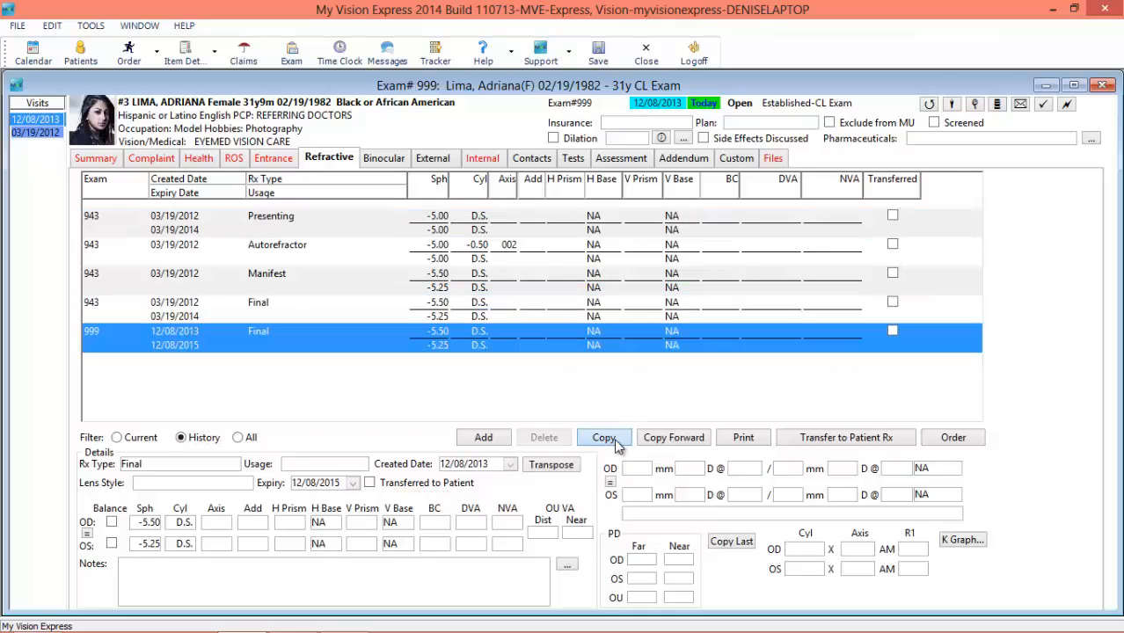
click(131, 440)
click(234, 464)
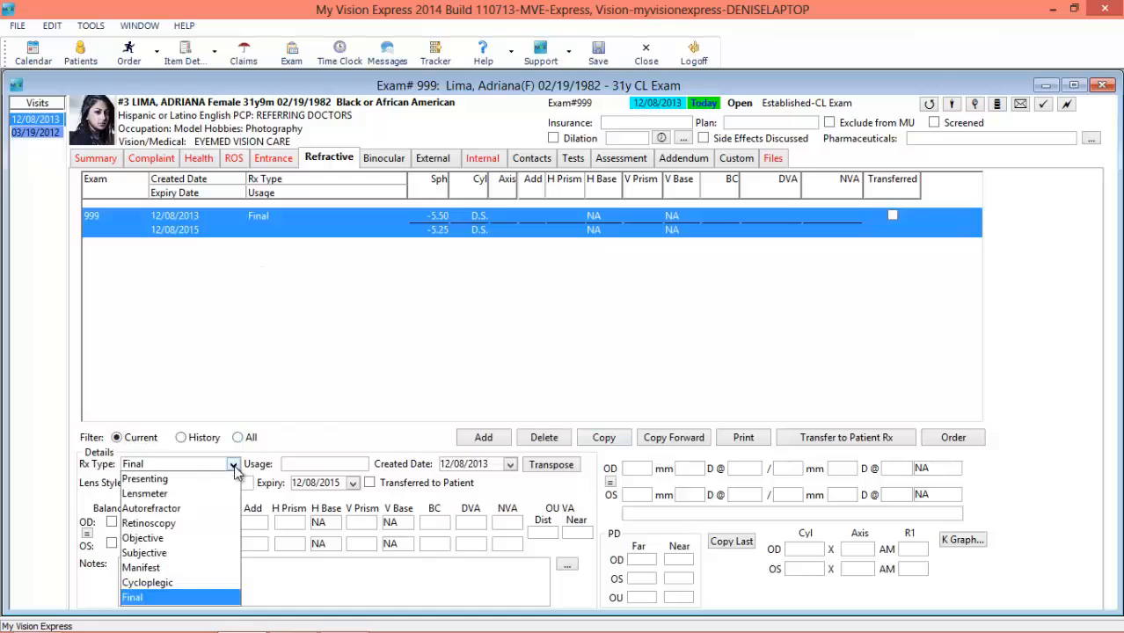
click(201, 478)
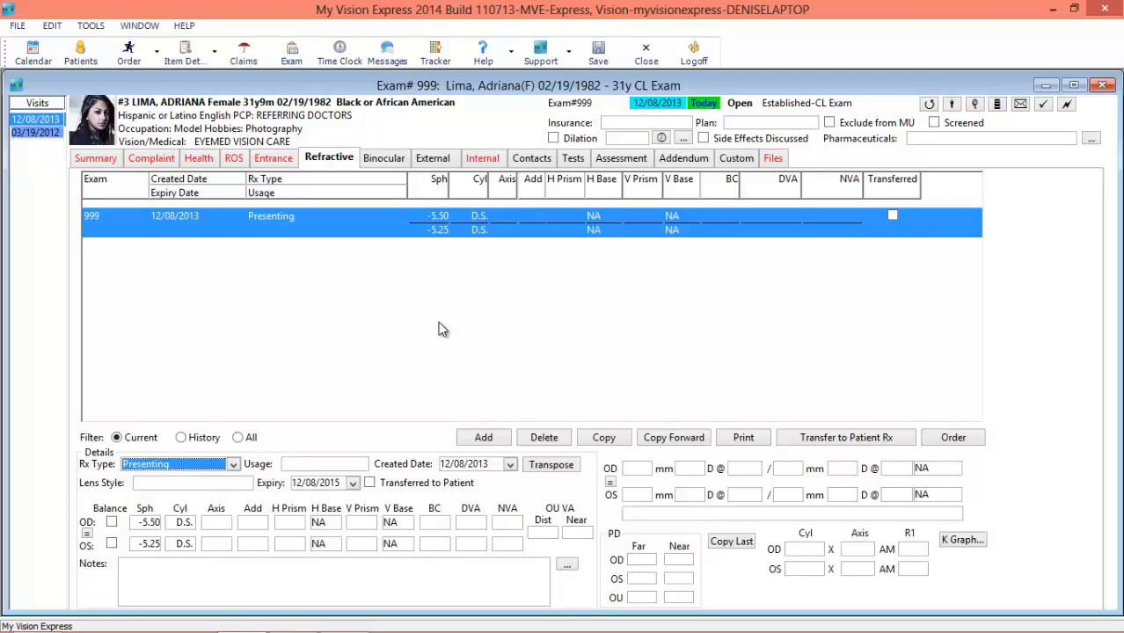
- Copy the Presenting prescription as an Autorefractor Rx with OD cylinder -0.25 and axis 002
click(610, 442)
click(233, 465)
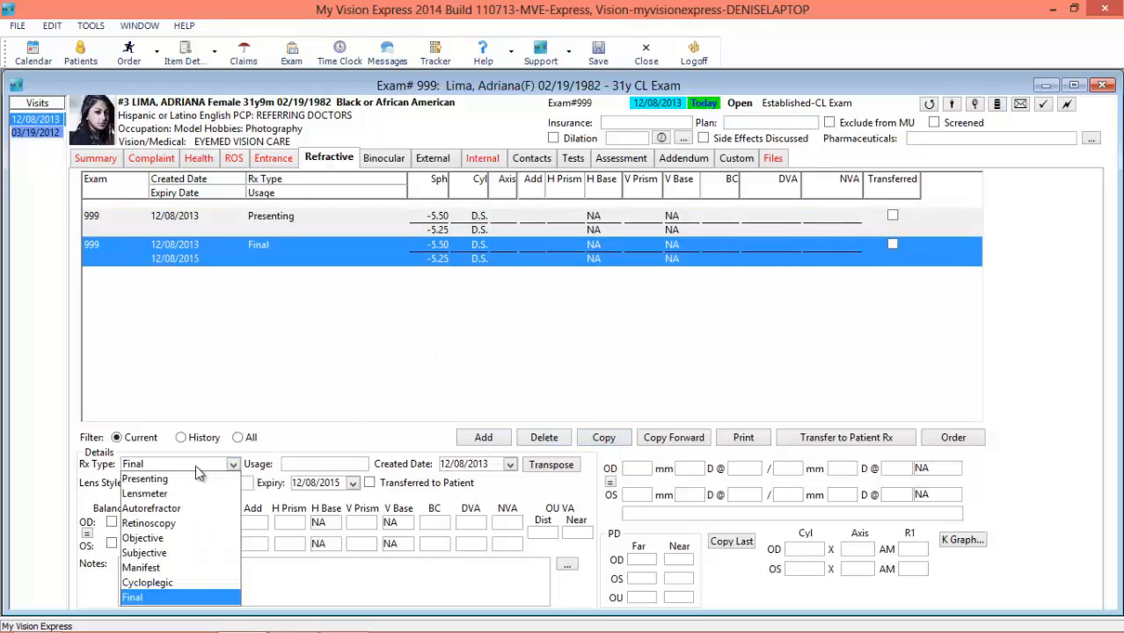
click(152, 508)
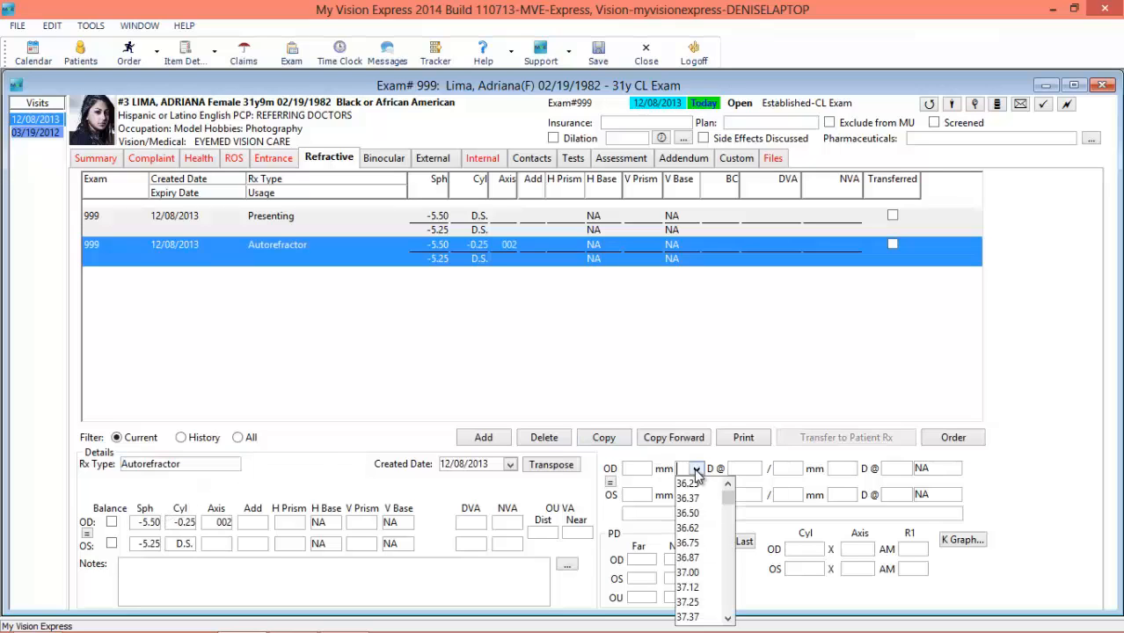
- Enter the first-meridian keratometry readings on the Autorefractor Rx: OD 36.50 D at 002 and OS 36.87 D at 003
click(695, 511)
click(701, 496)
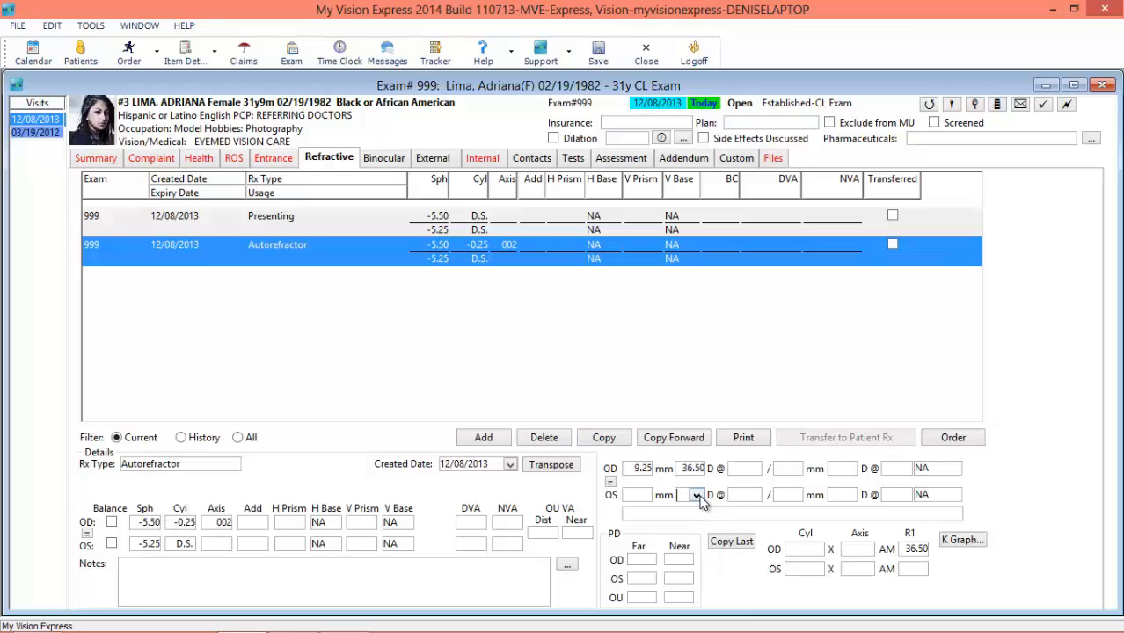
click(696, 495)
click(694, 421)
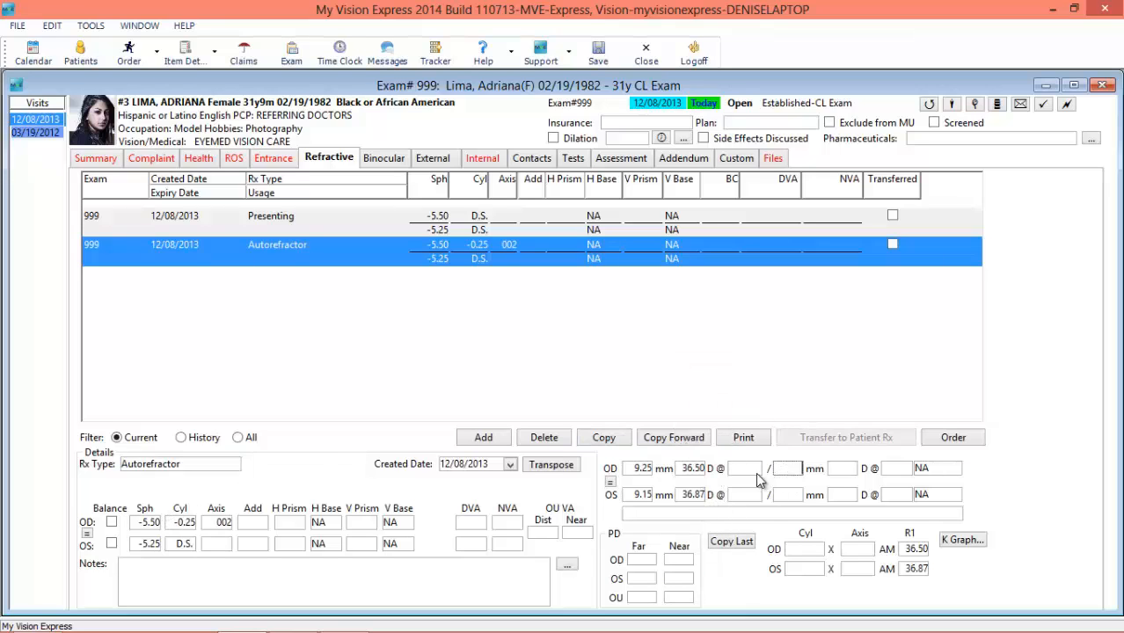
click(754, 471)
click(738, 512)
click(753, 495)
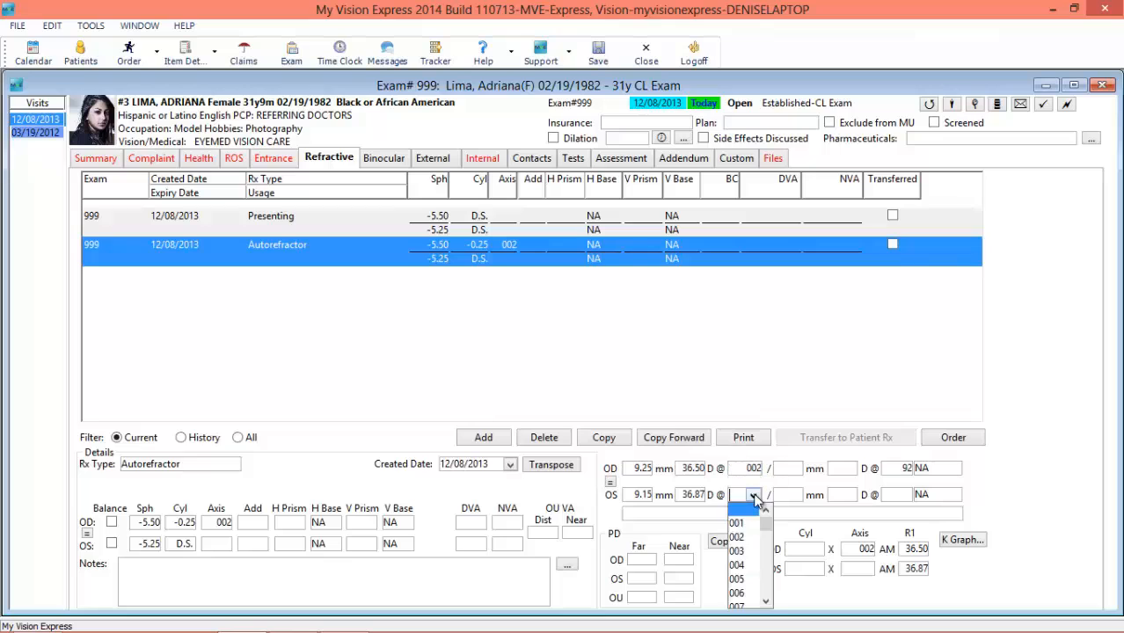
click(746, 551)
- Set the second-meridian keratometry powers to 36.50 D for OD and 36.87 D for OS
click(859, 472)
click(851, 518)
click(853, 497)
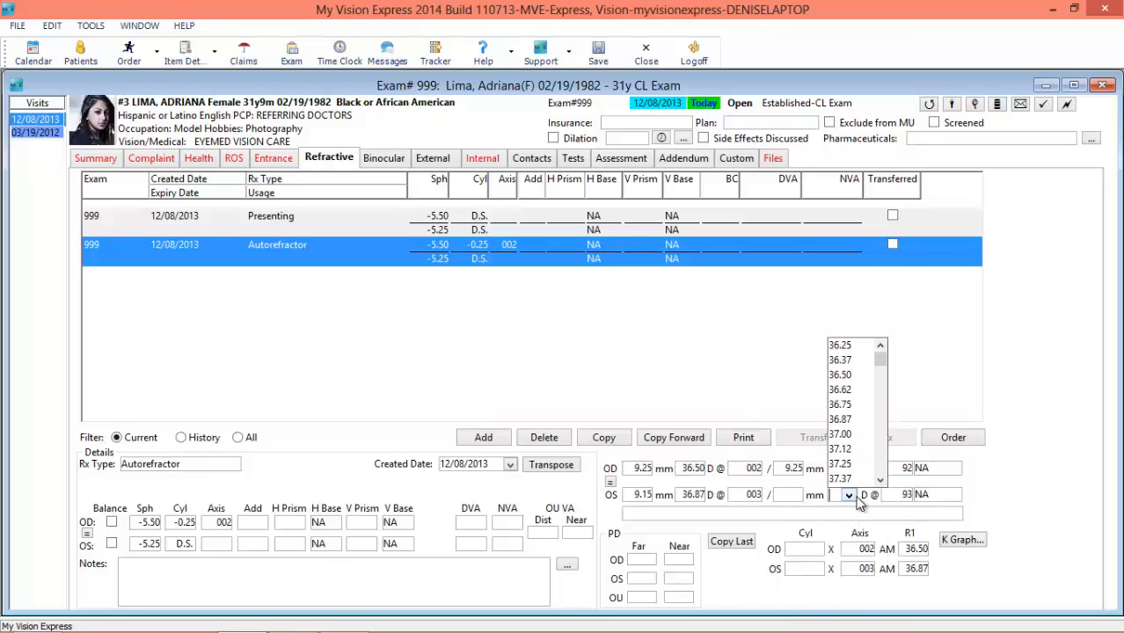
click(854, 489)
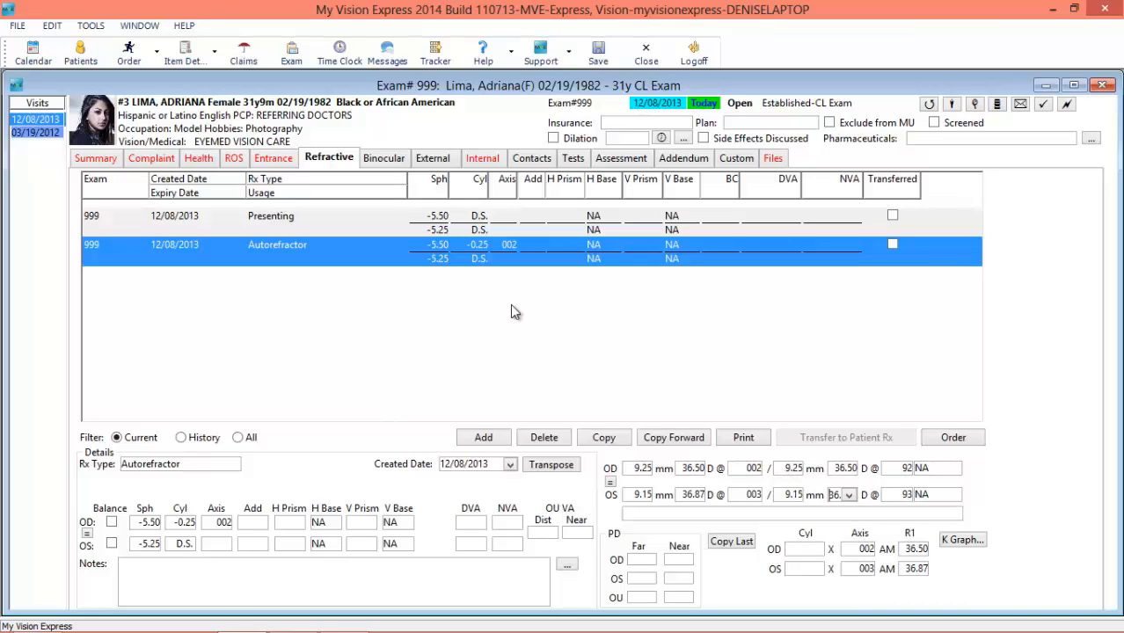
- Copy the Autorefractor prescription as a Manifest Rx with OD cylinder -0.75 and axis 003
click(607, 437)
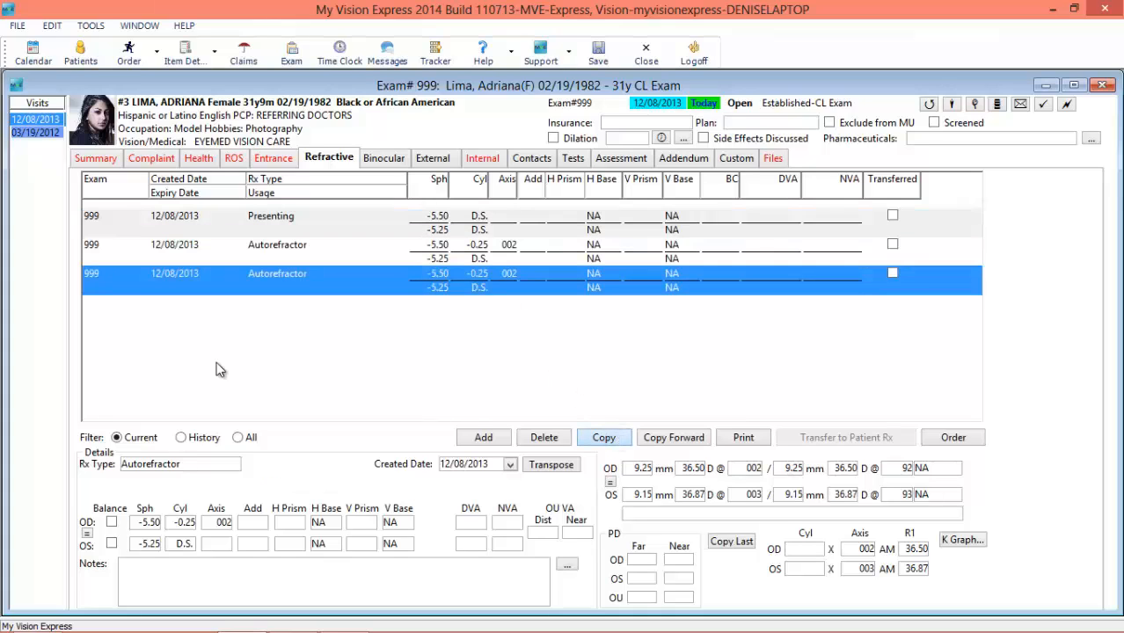
click(239, 465)
click(157, 569)
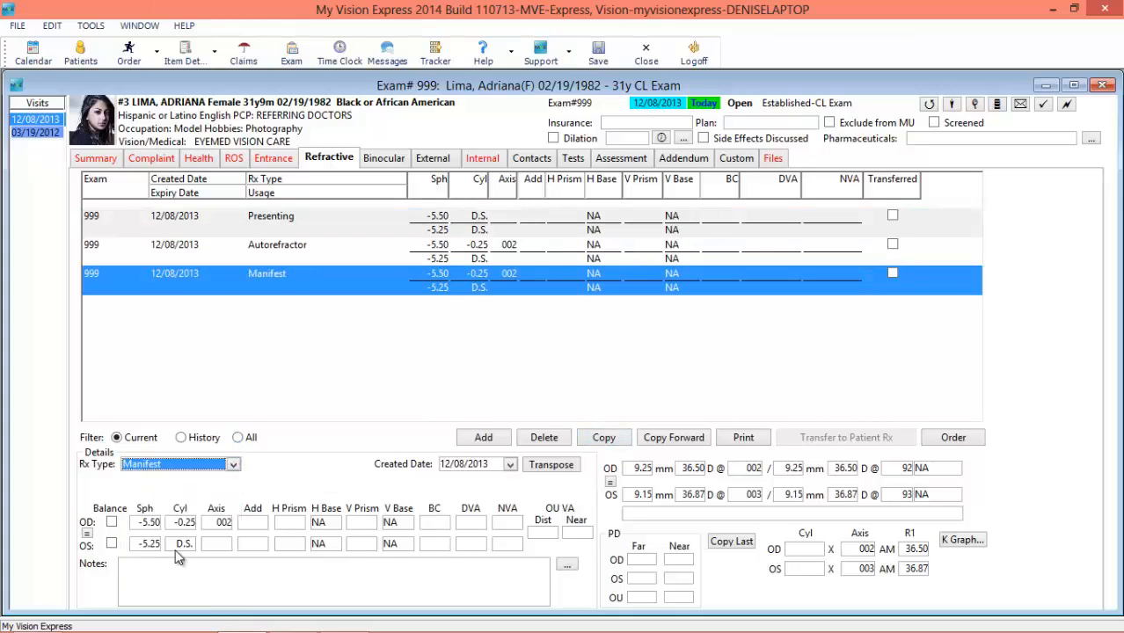
click(187, 522)
click(192, 567)
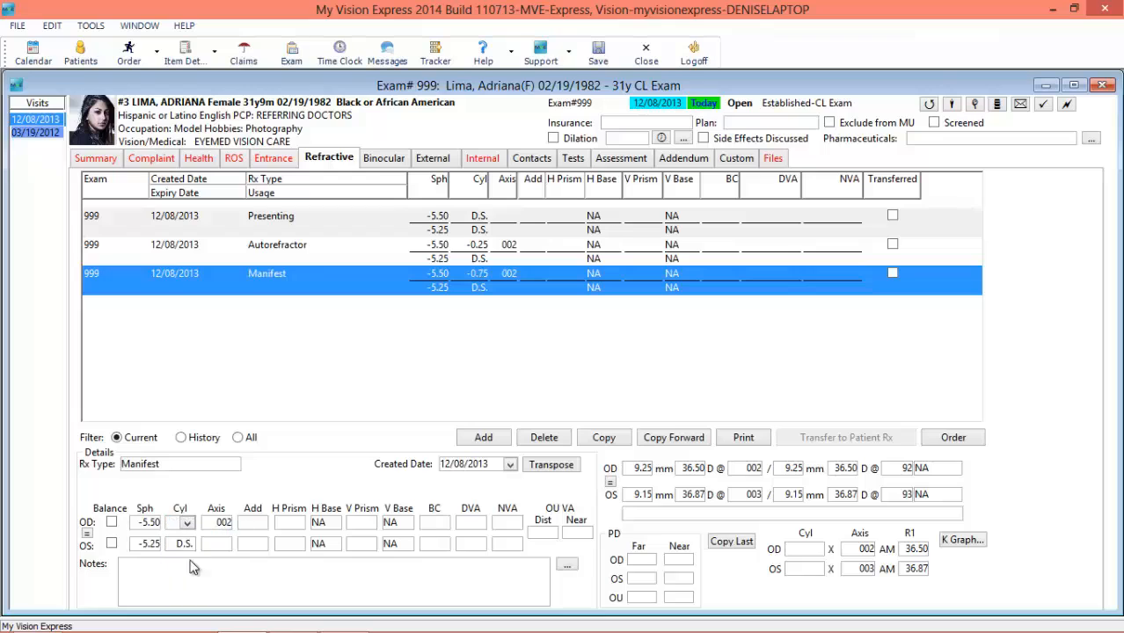
click(219, 523)
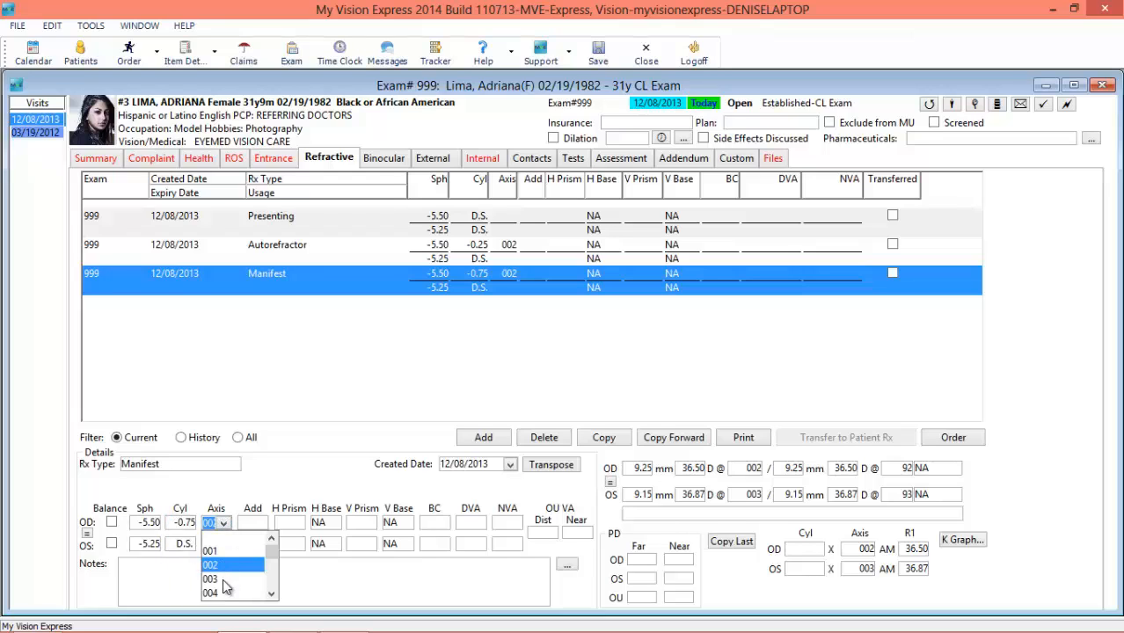
click(223, 580)
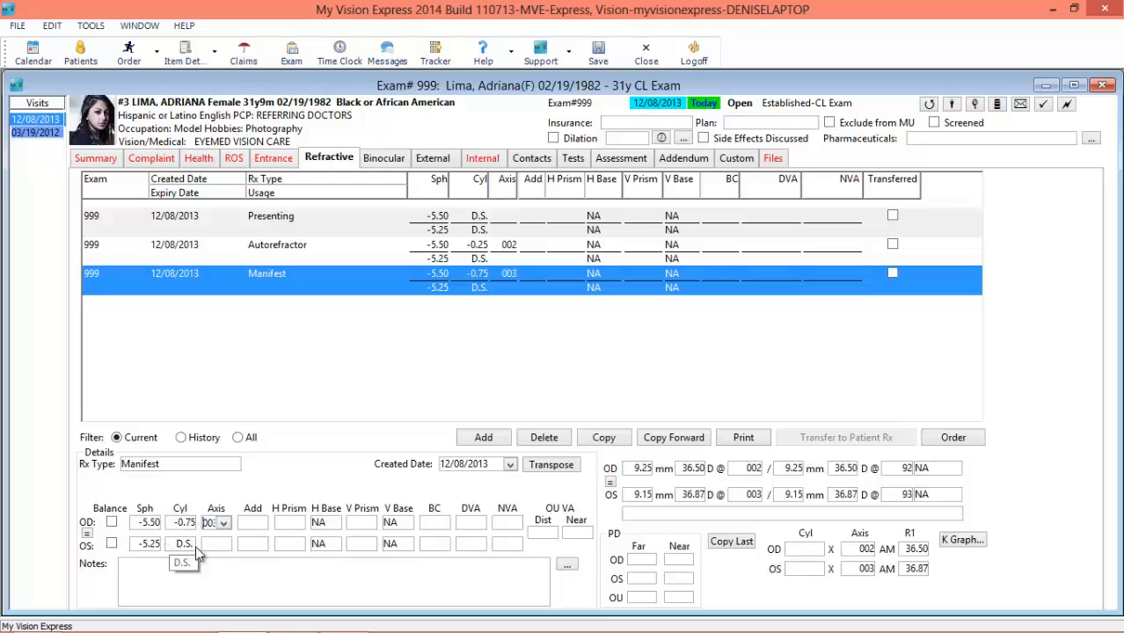
- Copy the Manifest prescription forward as the Final Rx and set its usage to Distance
click(690, 440)
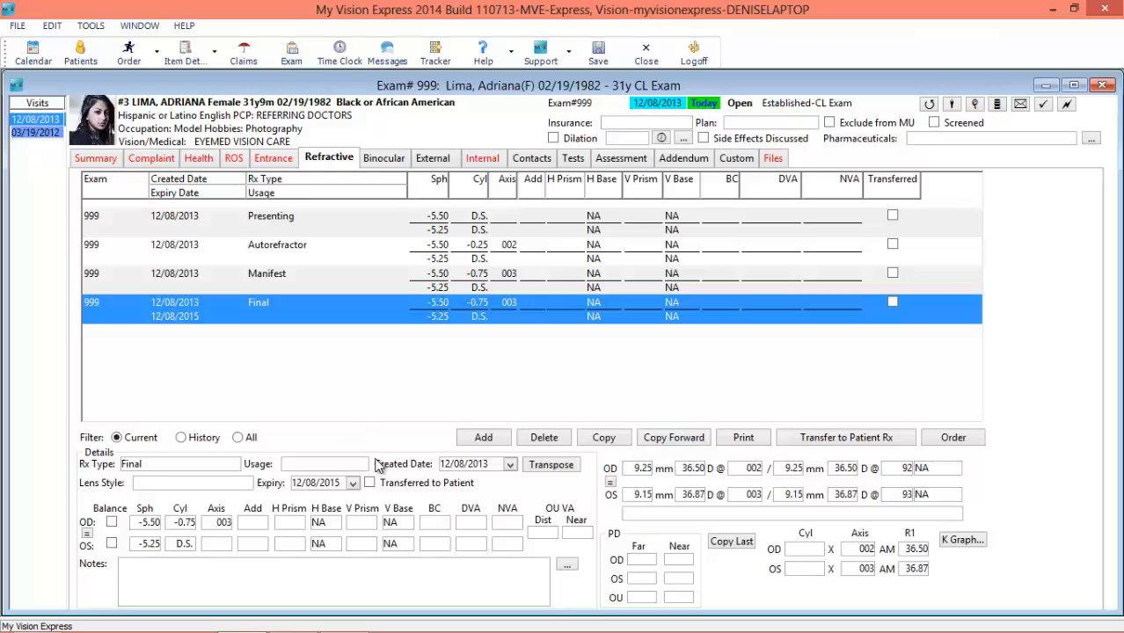
click(368, 464)
click(364, 464)
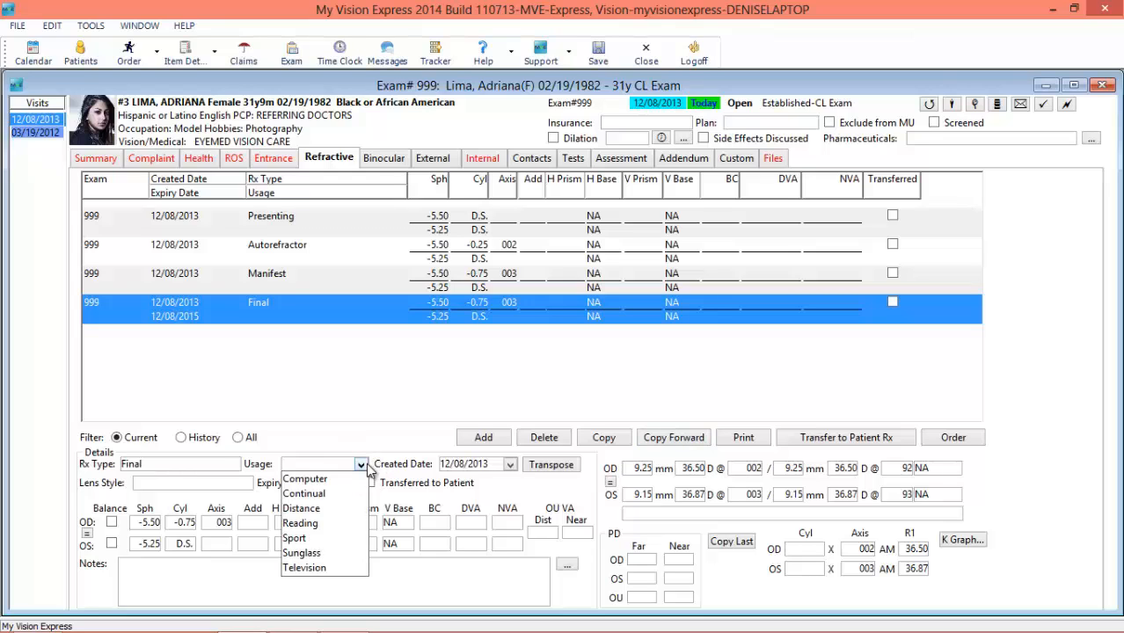
click(308, 509)
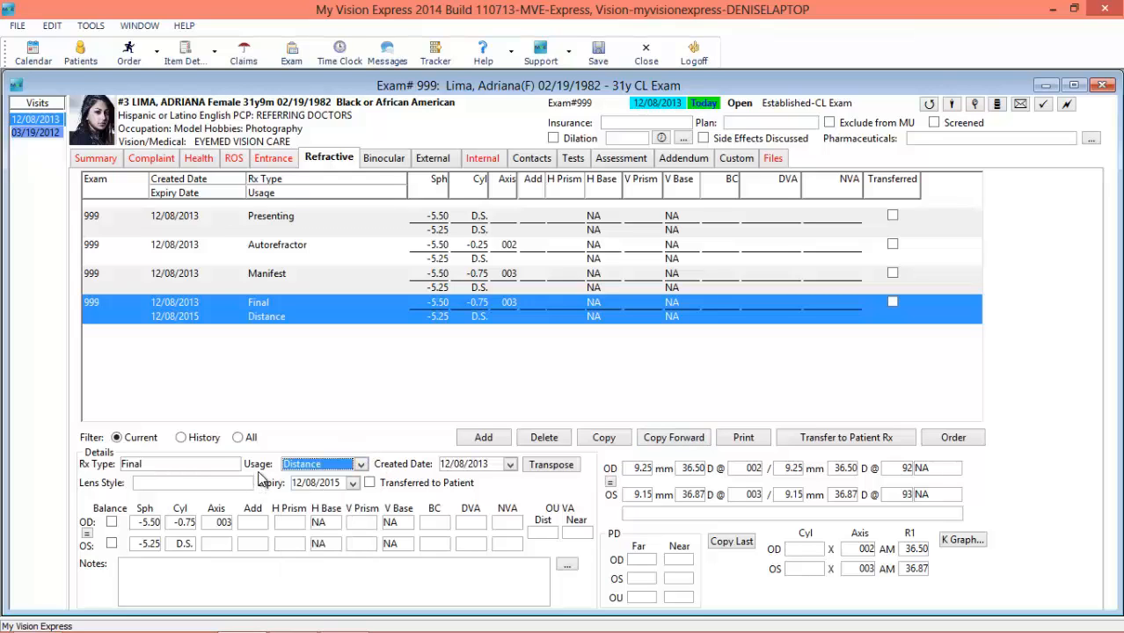
- Add the preset note "Recommended A/R Coating" to the Final Rx and transfer it to the patient, discontinuing the previous Rx of the same usage
click(246, 586)
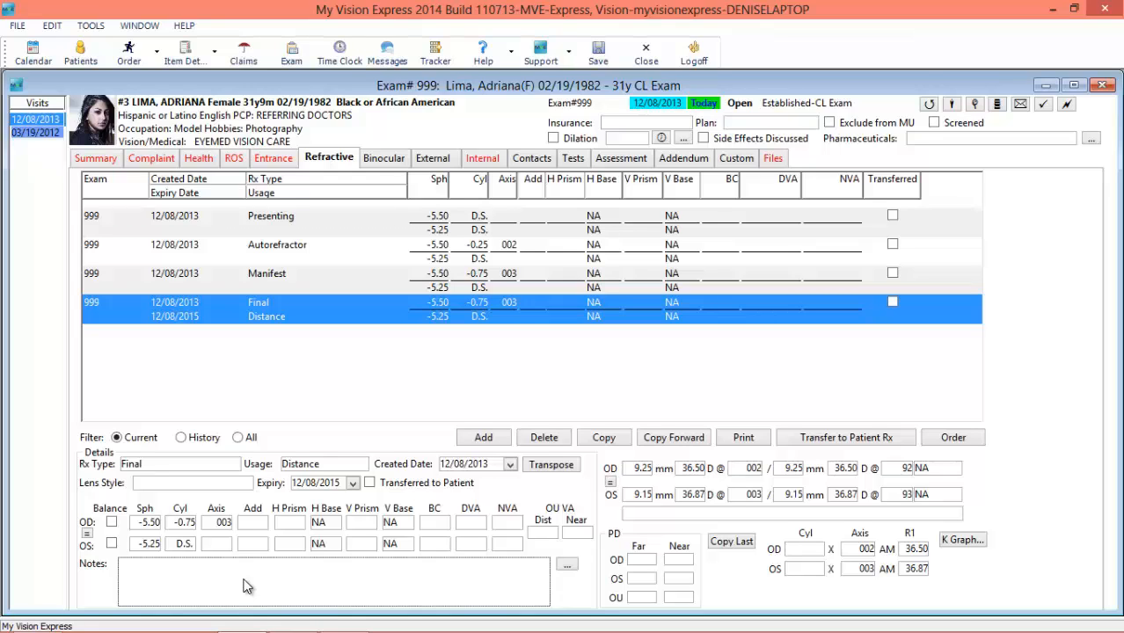
right_click(246, 585)
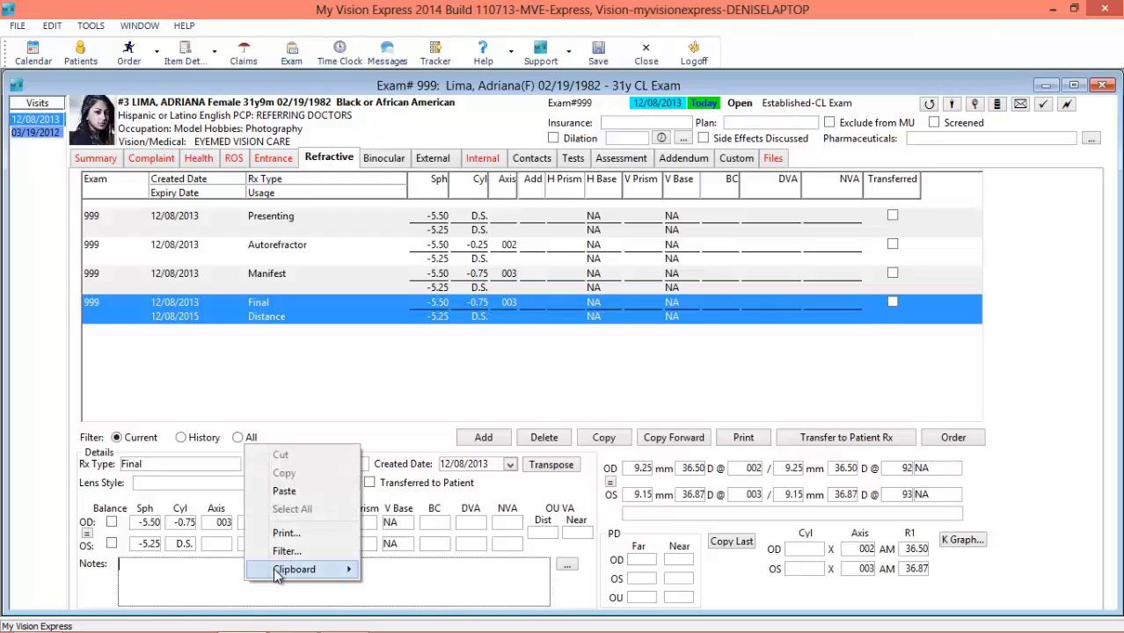
mouse_move(283, 573)
mouse_move(224, 588)
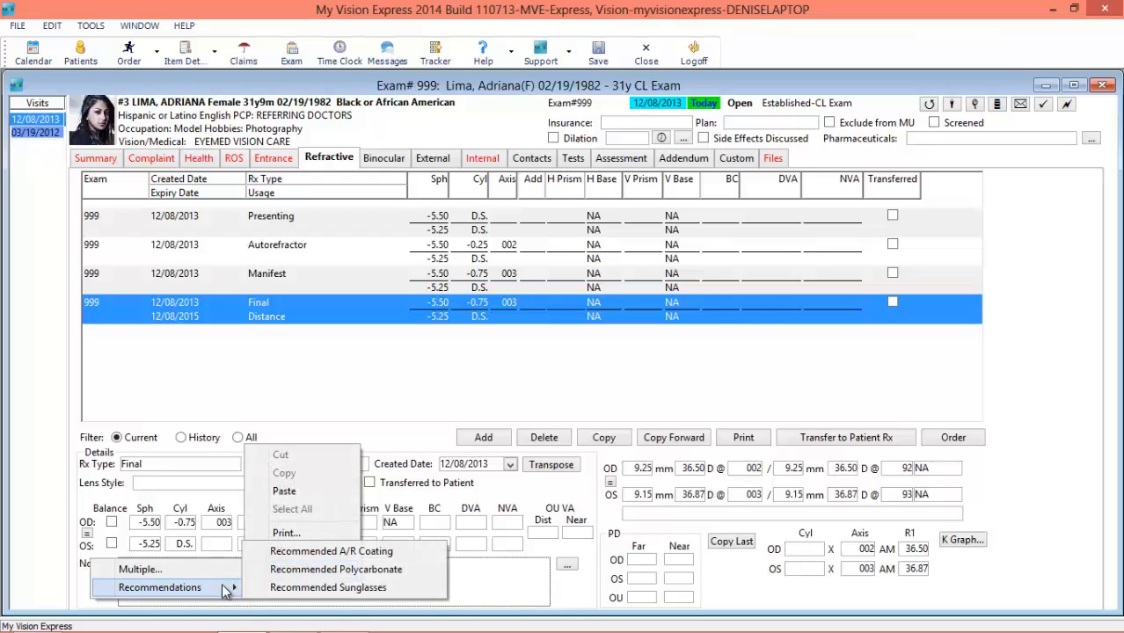
click(318, 558)
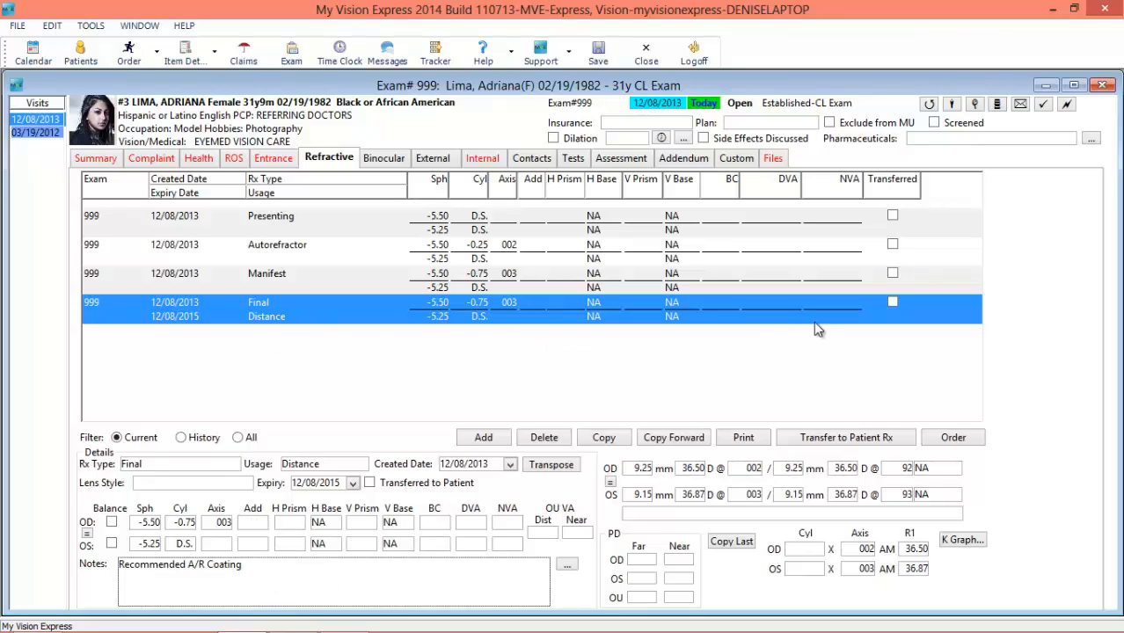
click(837, 436)
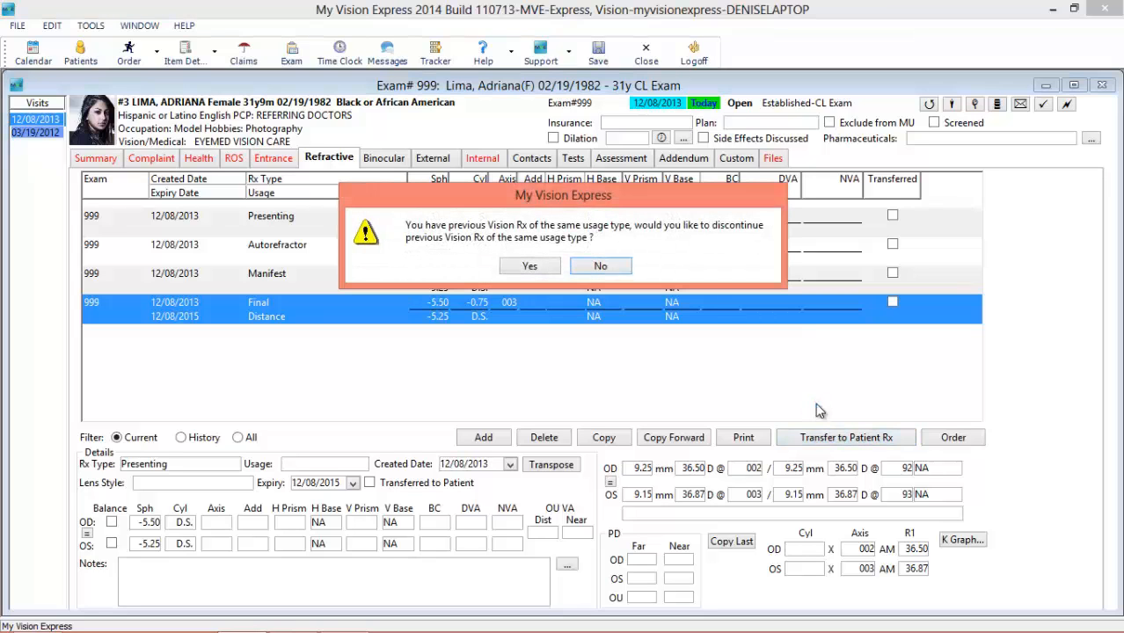
click(552, 266)
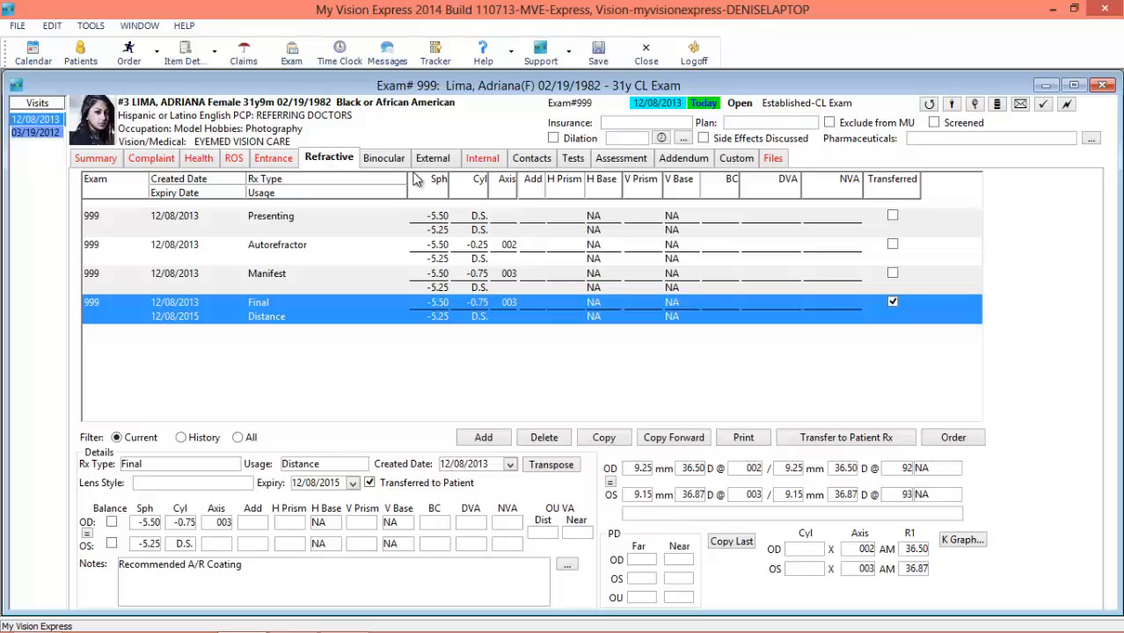
- Record binocular pursuits as Smooth and saccades as Accurate for both eyes
click(387, 162)
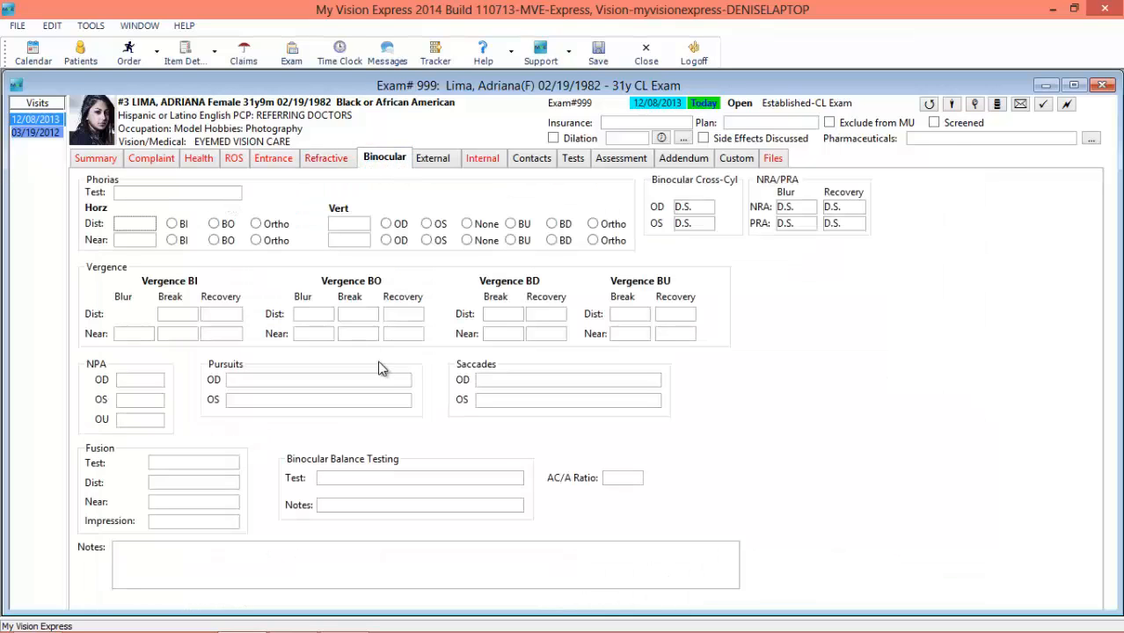
click(404, 383)
click(336, 397)
click(648, 384)
click(572, 392)
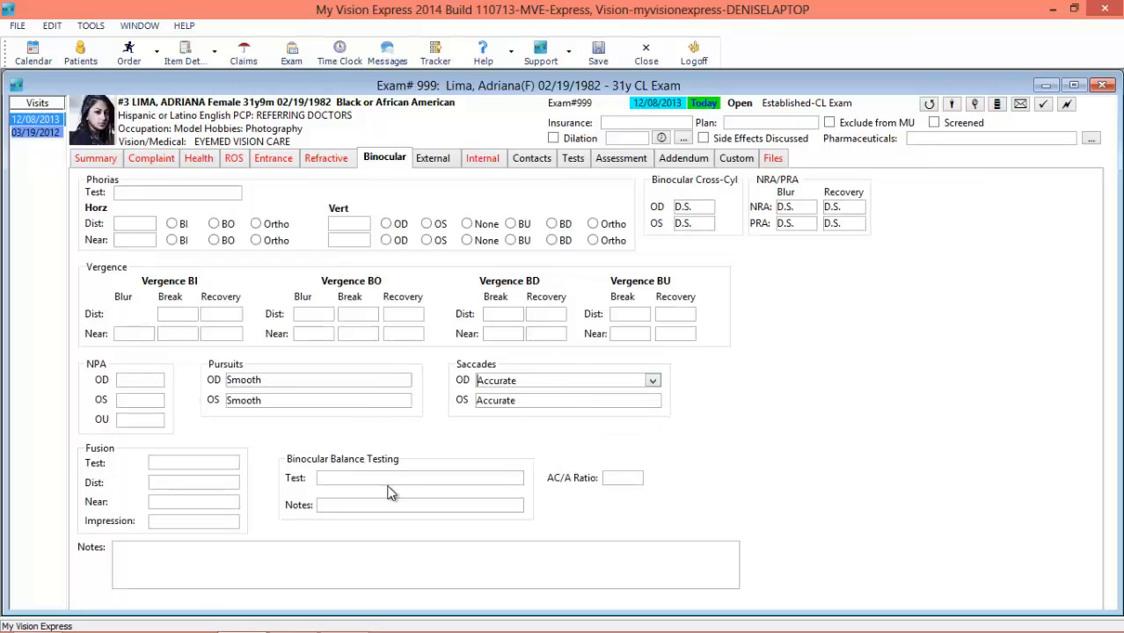
click(366, 558)
- Mark all external exam structures as normal for both eyes
click(432, 160)
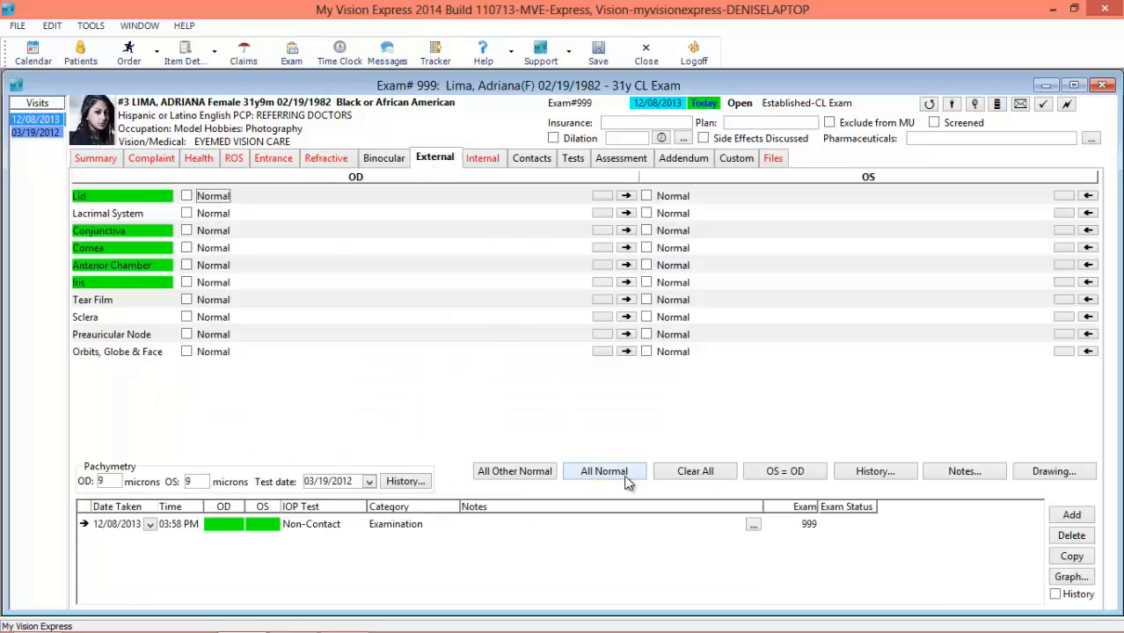
click(581, 197)
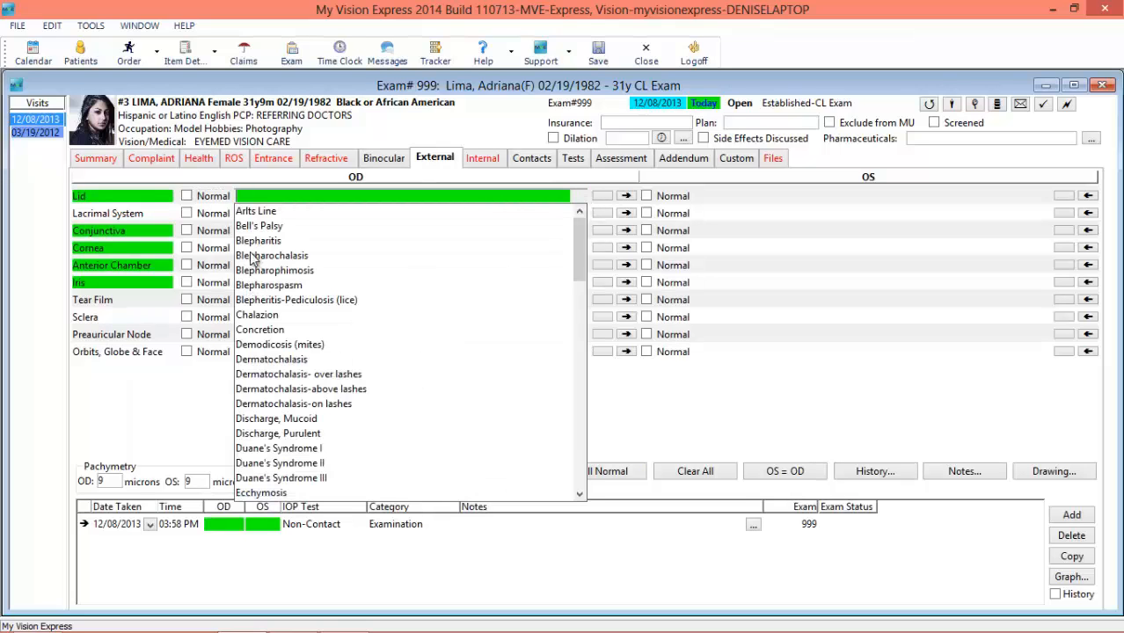
click(179, 422)
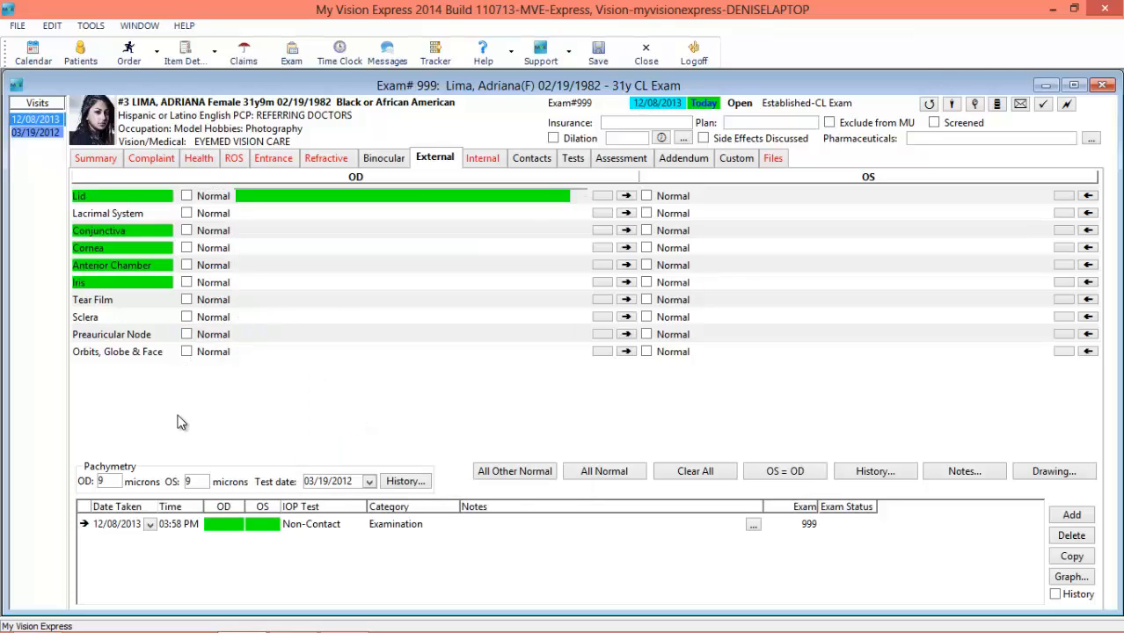
click(595, 476)
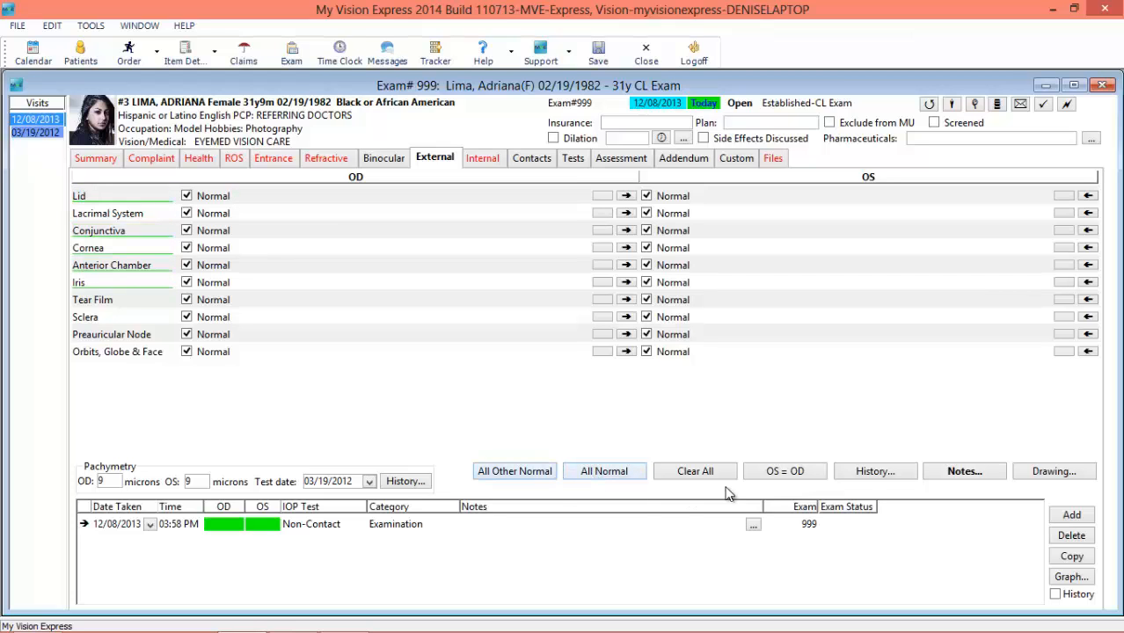
- Copy both eyes' external findings from the 03/19/2012 exam and record an IOP of 12 for OD and OS
click(868, 475)
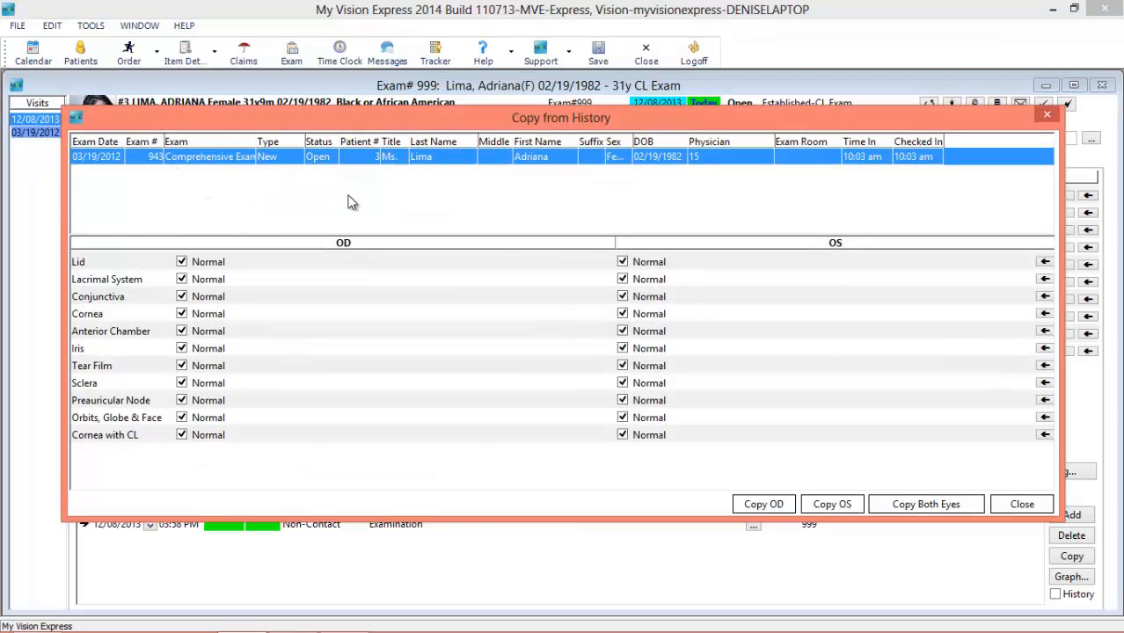
click(924, 508)
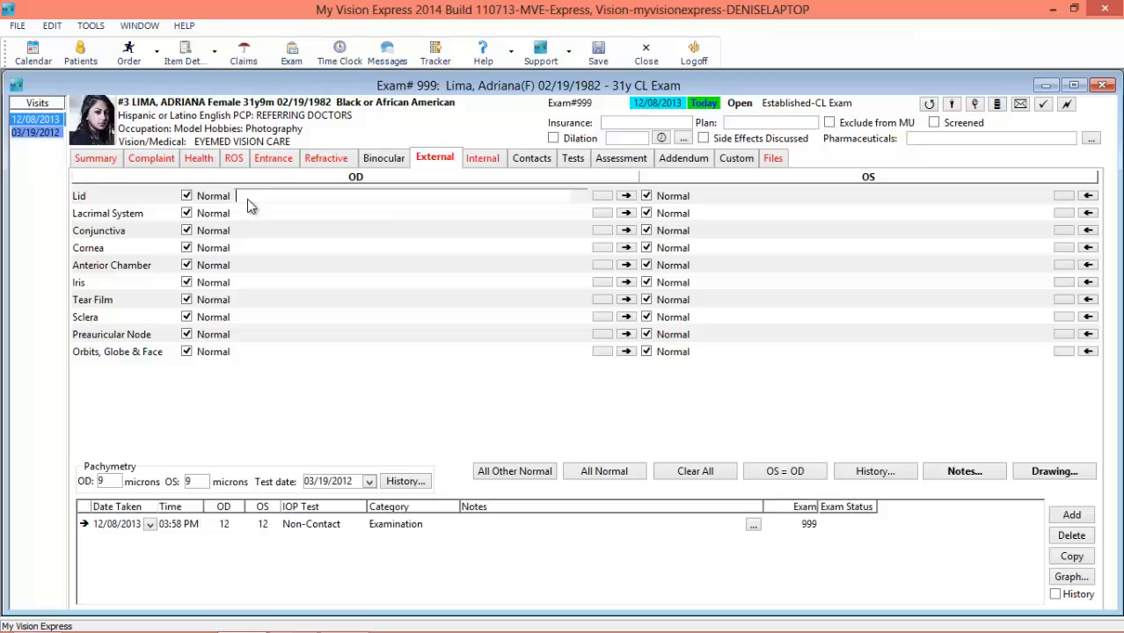
click(272, 159)
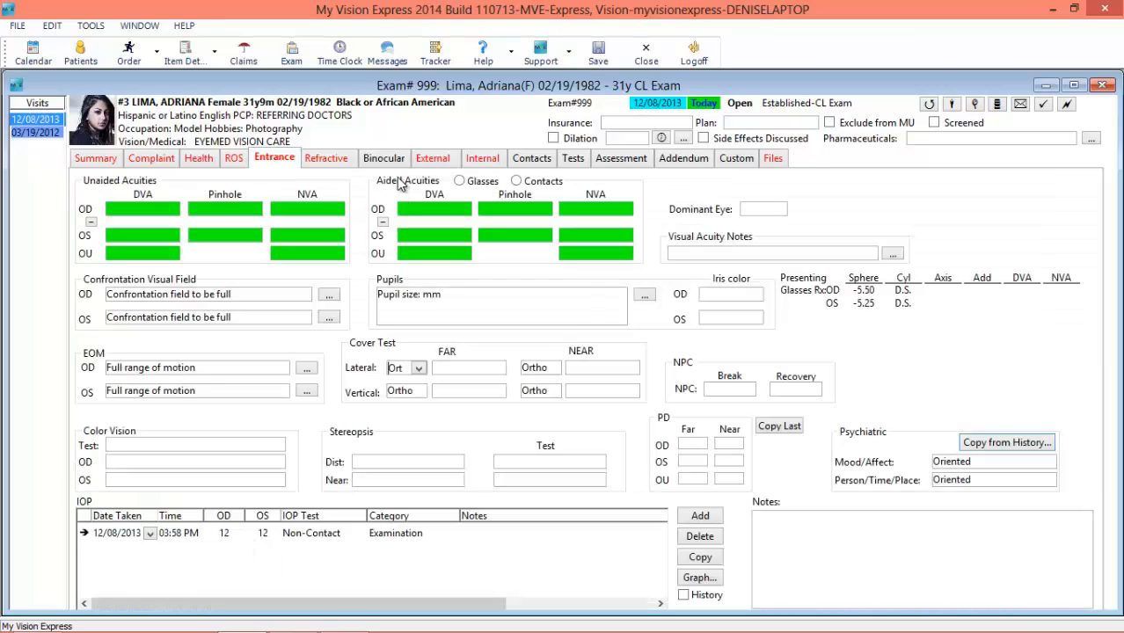
- Set the internal exam method to 90 D Lens and record the dilation with Tropicamide 0.5%
click(475, 160)
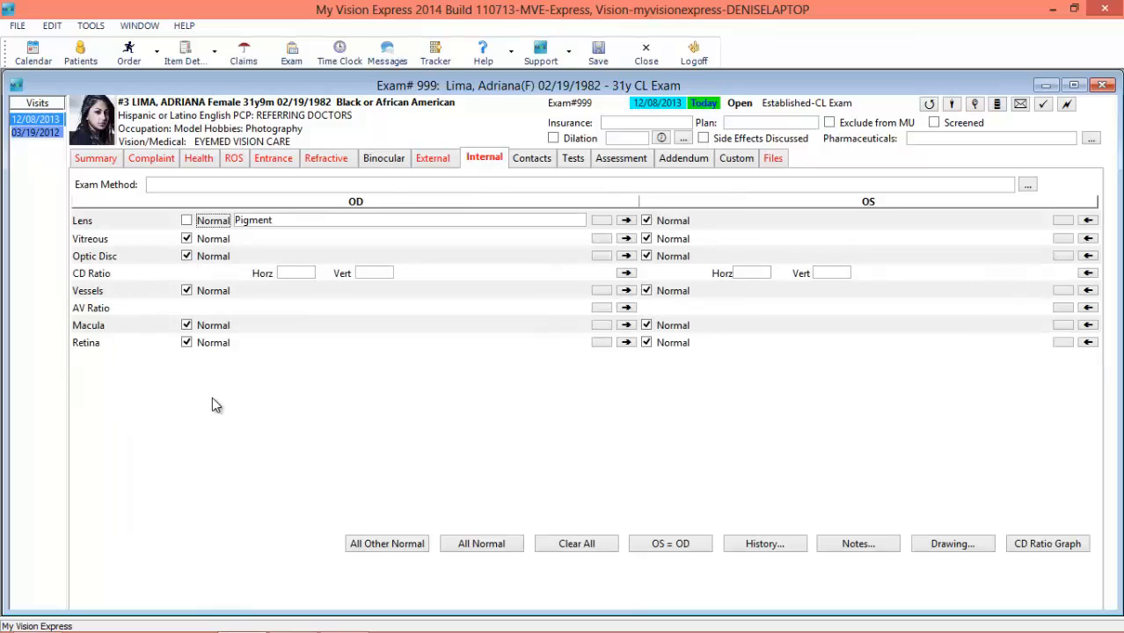
click(578, 236)
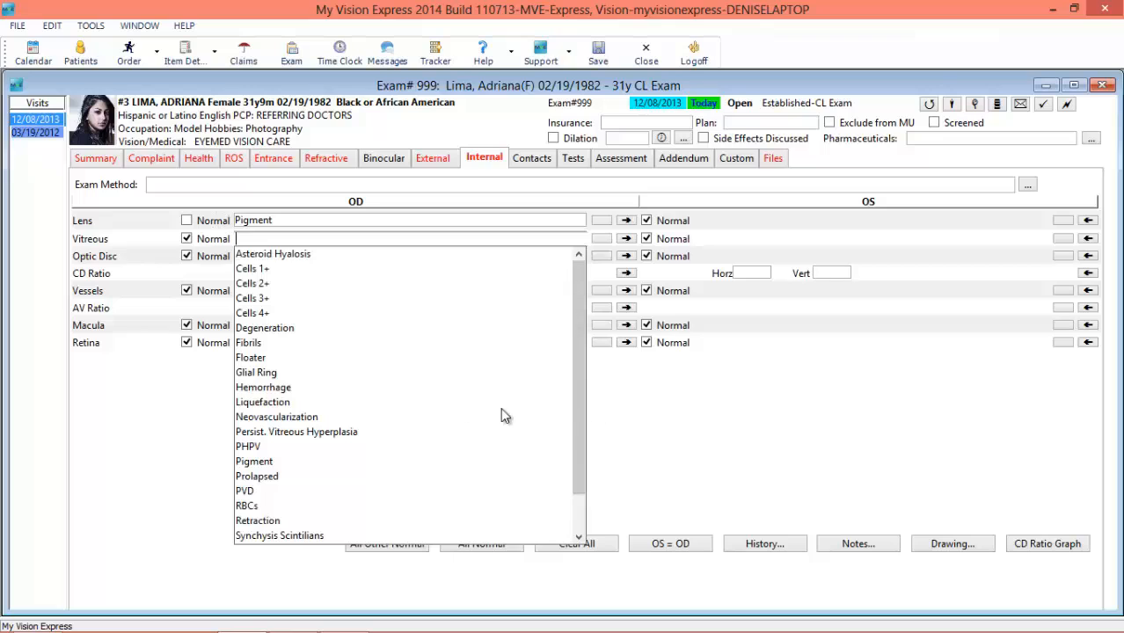
click(685, 426)
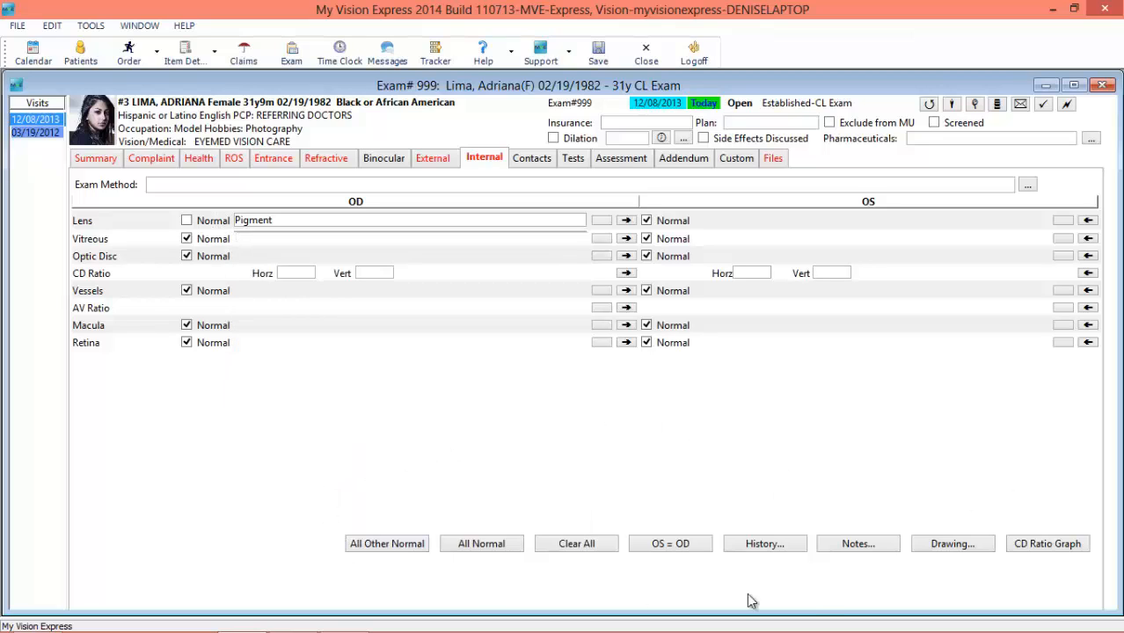
click(1006, 184)
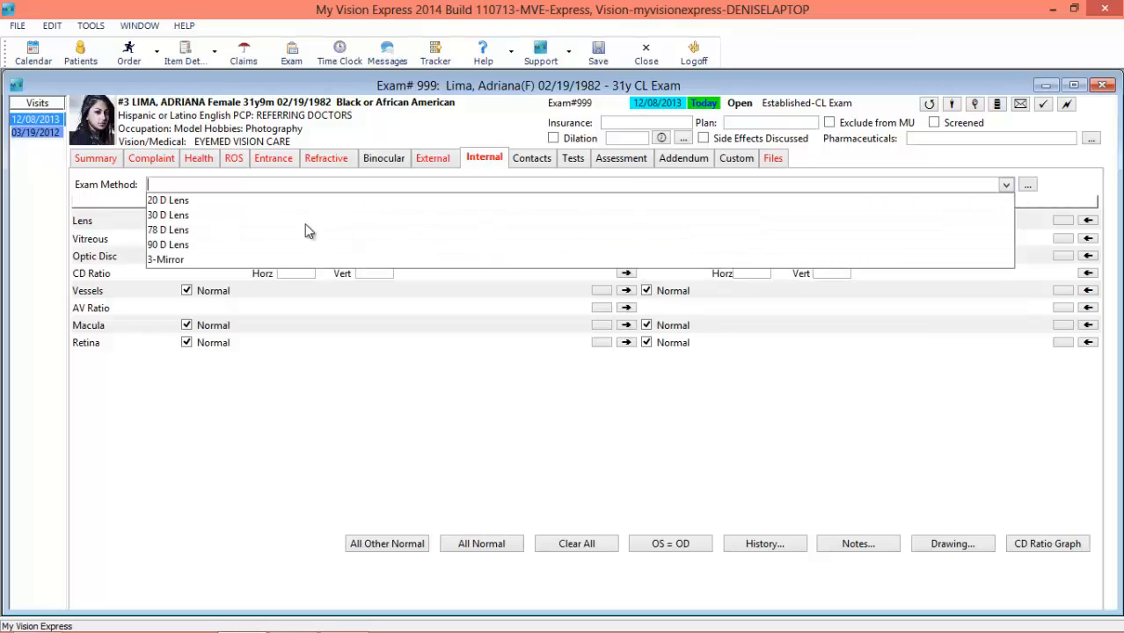
click(207, 243)
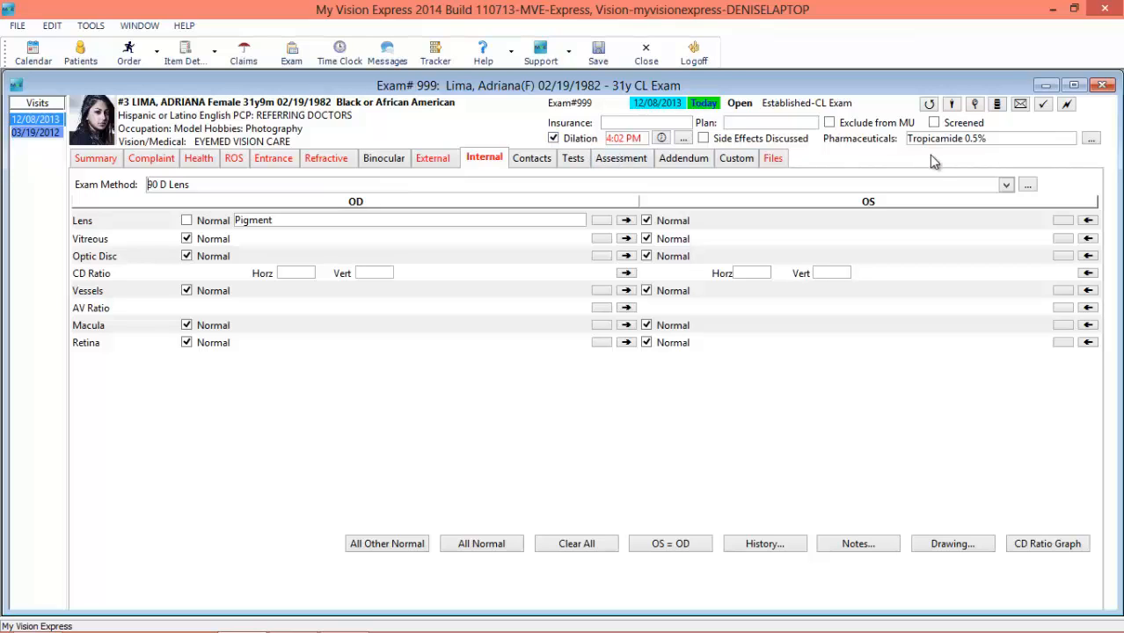
- Add a new soft contact lens prescription to the exam and set its Rx type to Trial
click(532, 161)
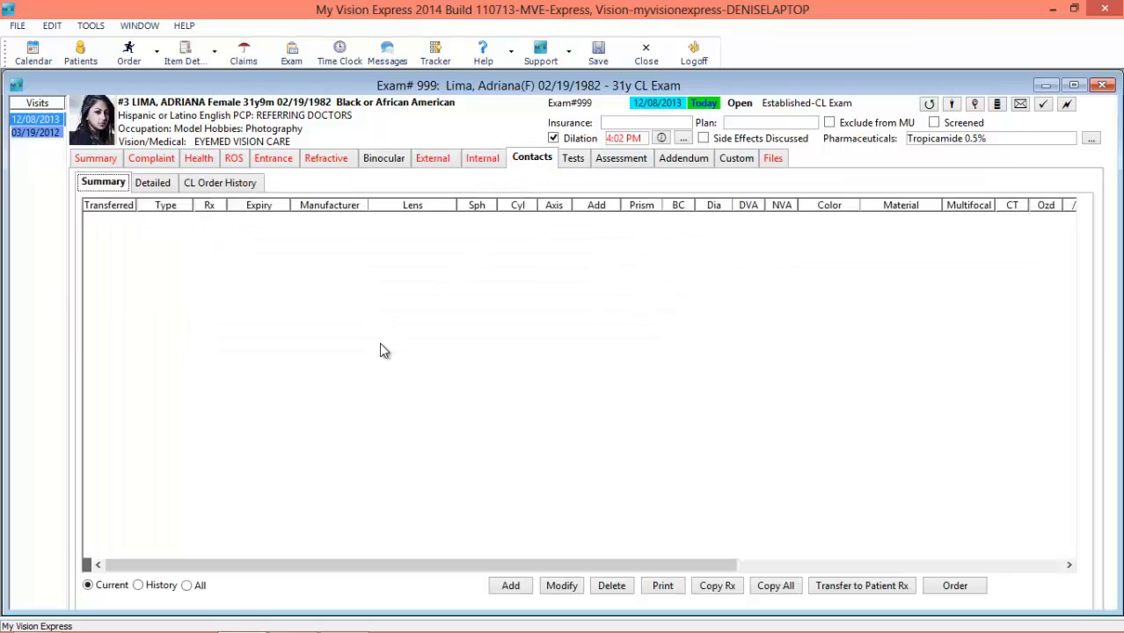
click(138, 587)
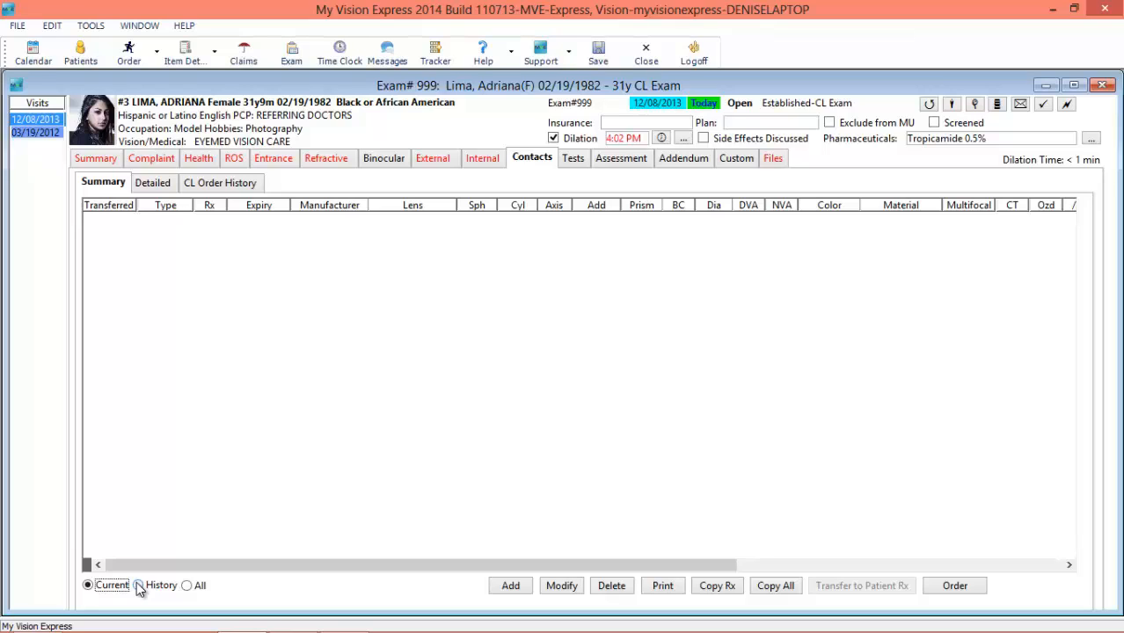
click(519, 589)
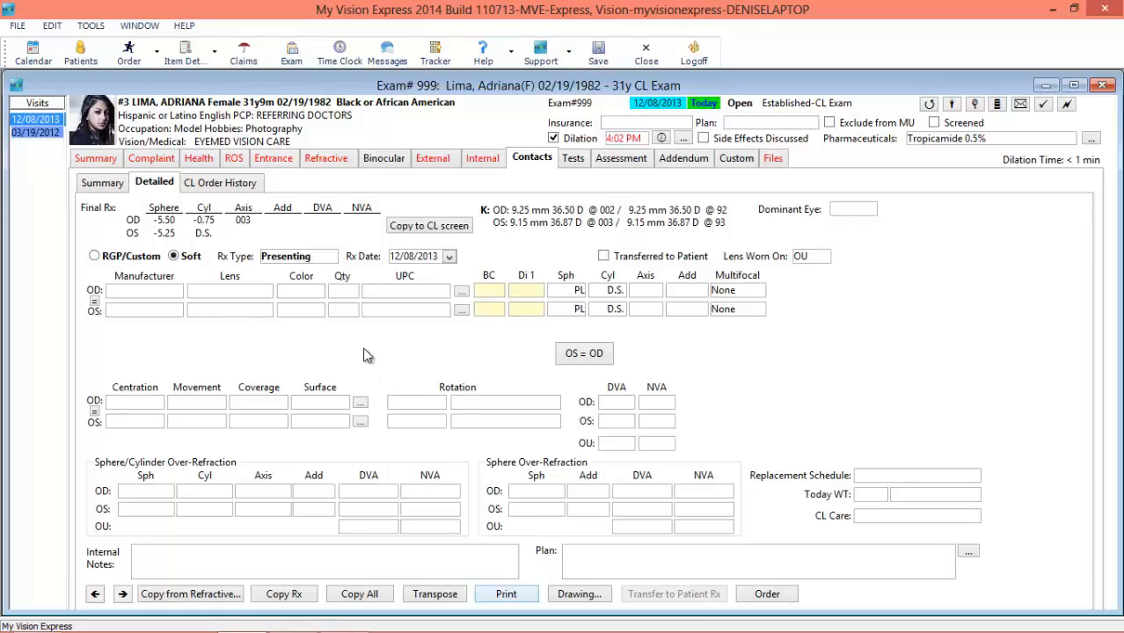
click(331, 256)
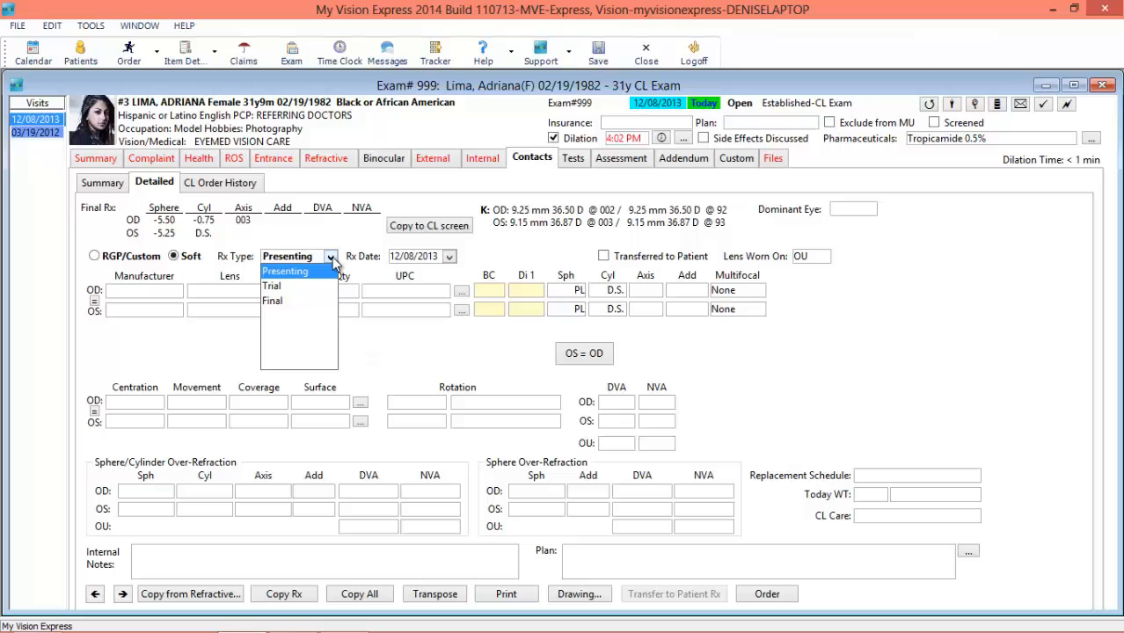
click(331, 257)
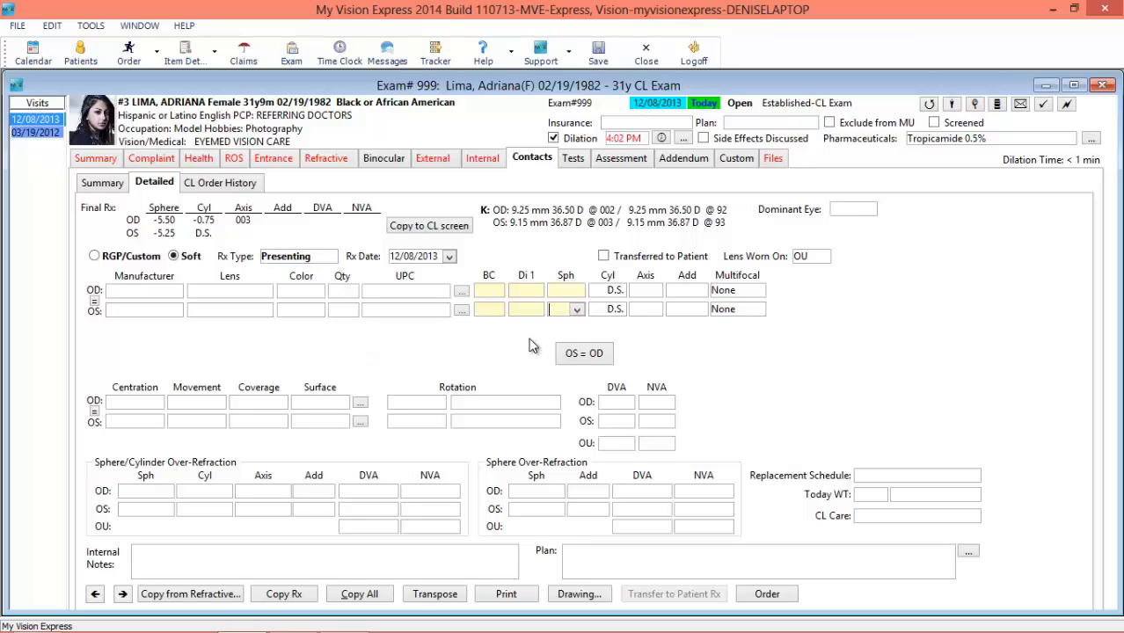
click(332, 257)
click(311, 282)
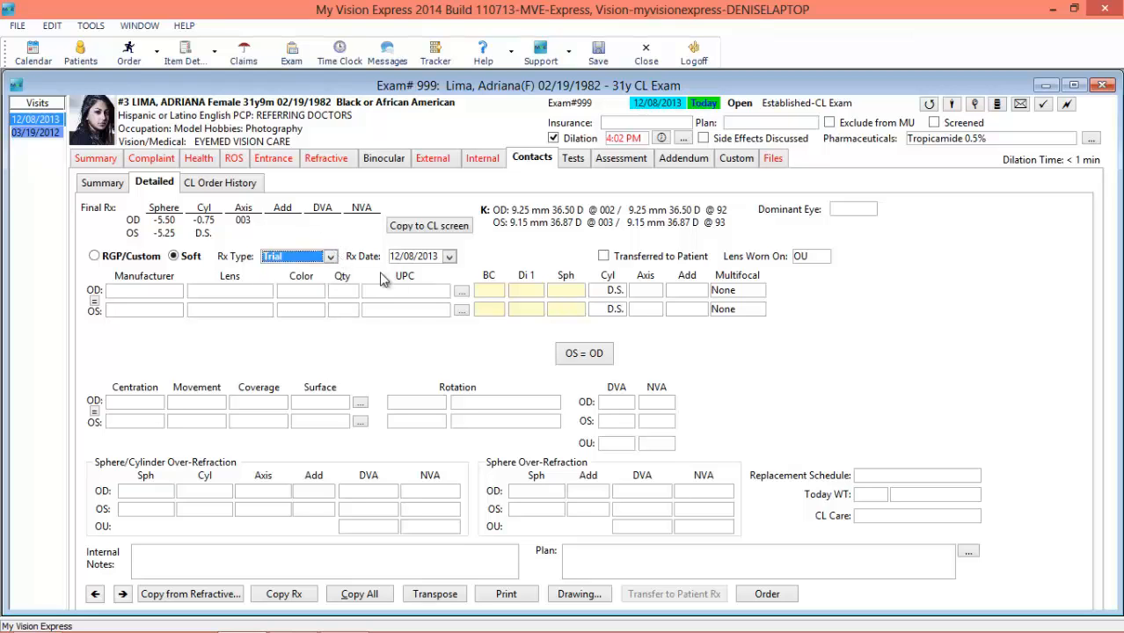
- Choose the Bausch & Lomb Purevision lens for OD in Clear with base curve 8.30, diameter 14.00 and sphere -5.25
click(461, 293)
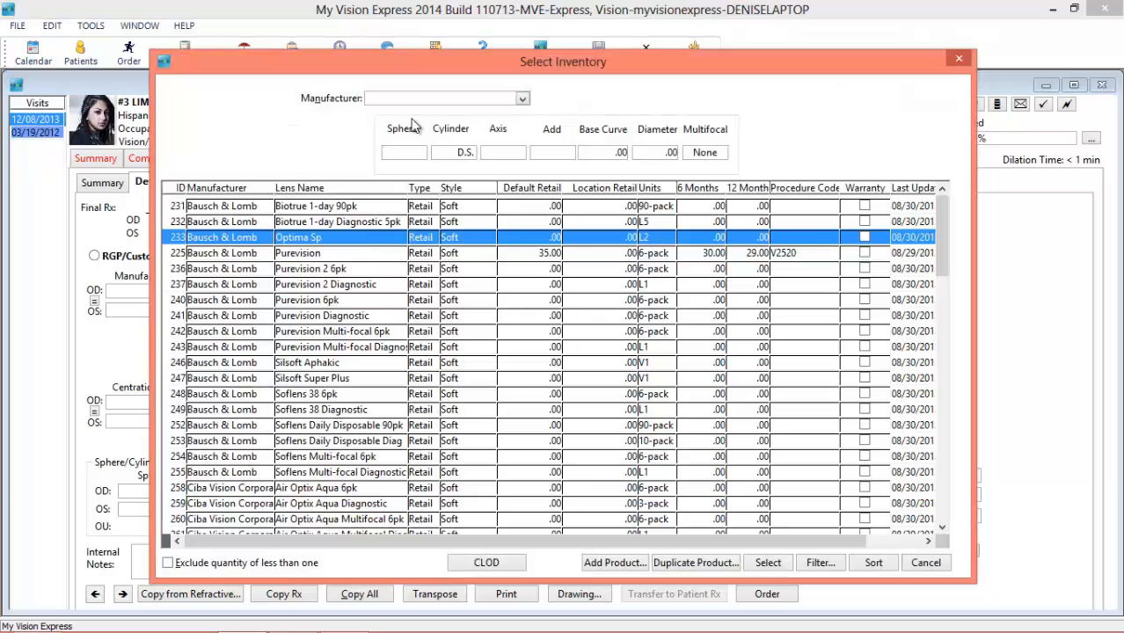
double_click(336, 255)
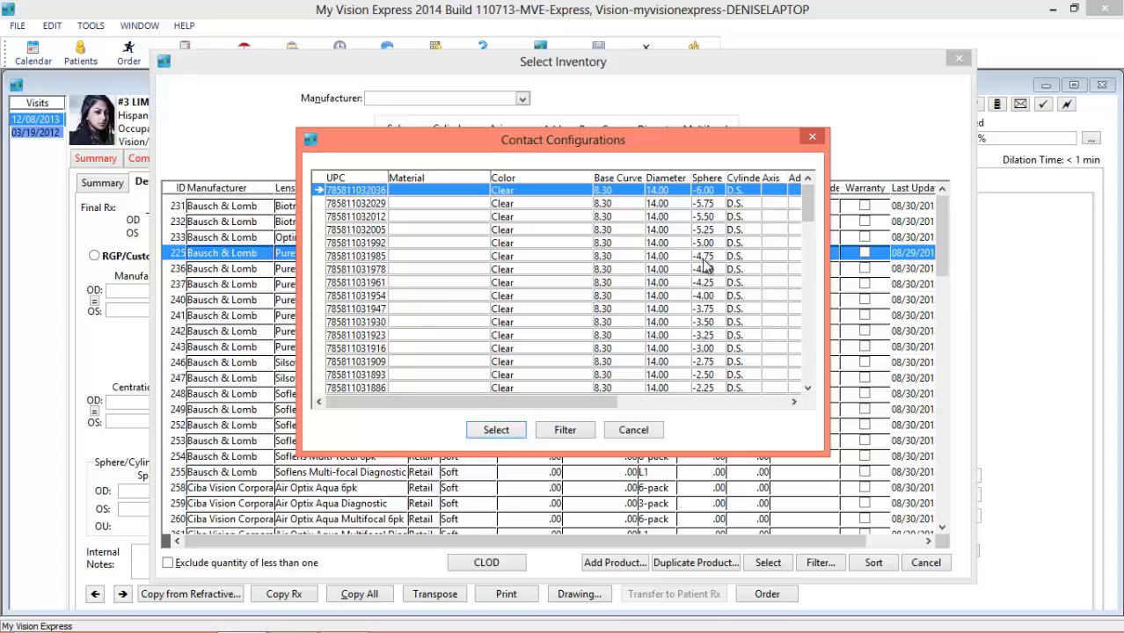
double_click(710, 231)
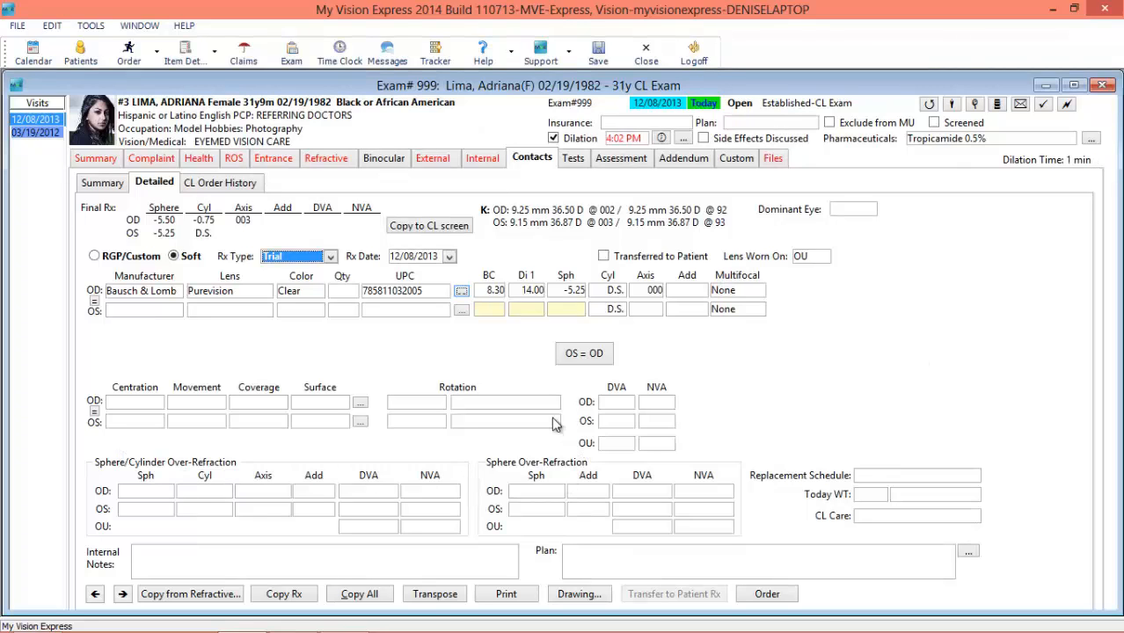
- Record the OD lens fit as centration Inferior, movement .25 mm, coverage No and surface Clear, and copy it to OS
click(158, 403)
click(128, 444)
click(217, 404)
click(242, 422)
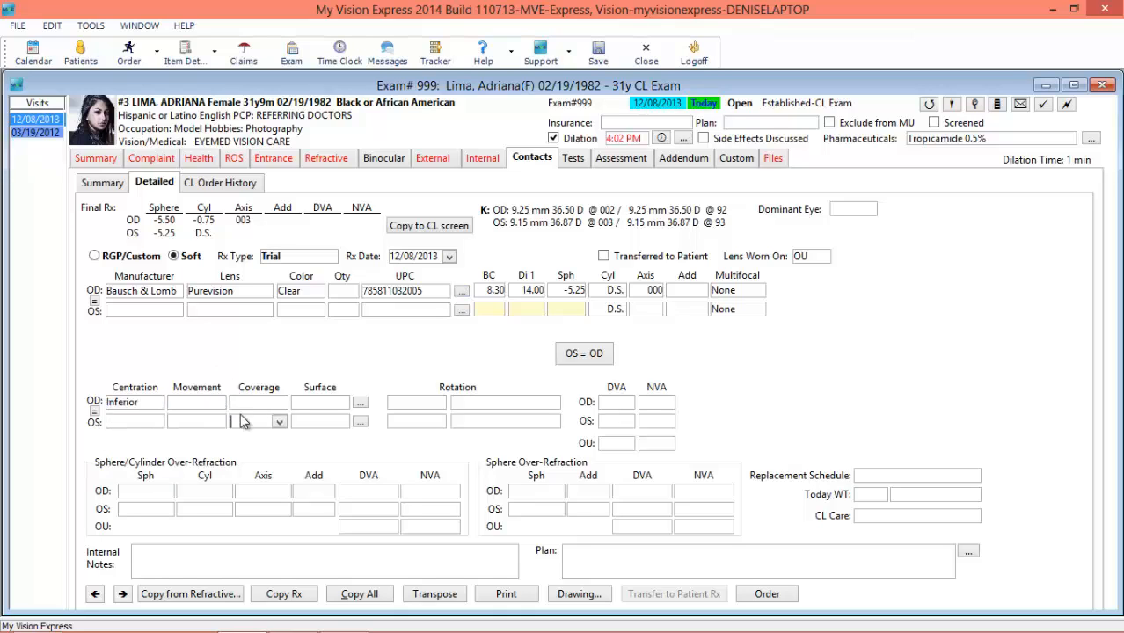
click(280, 403)
click(250, 415)
click(218, 403)
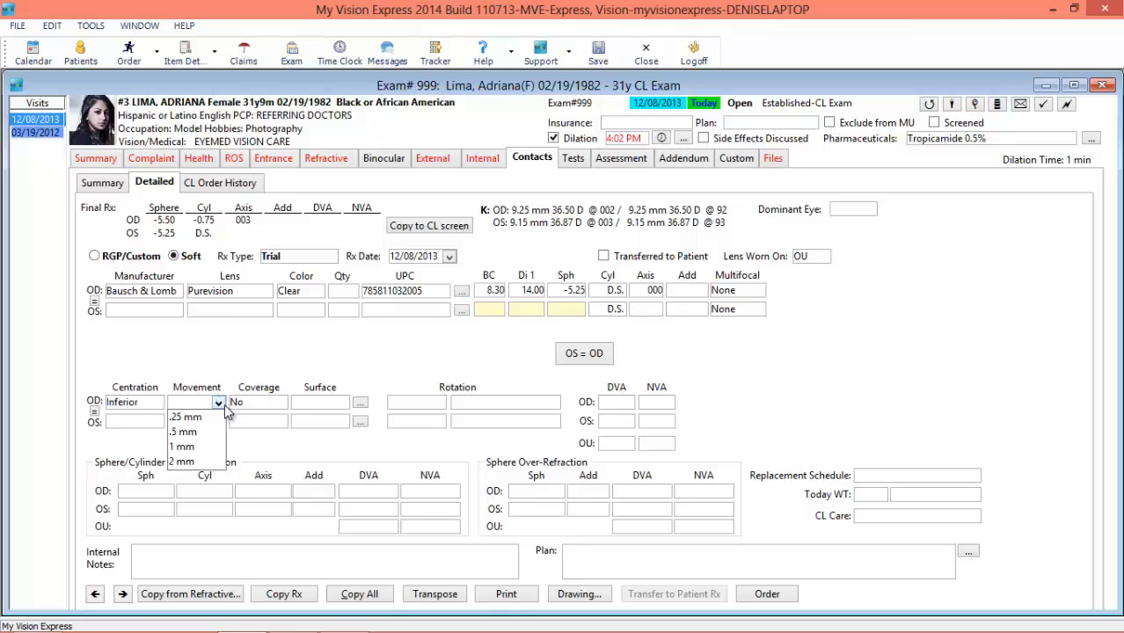
click(189, 415)
click(342, 402)
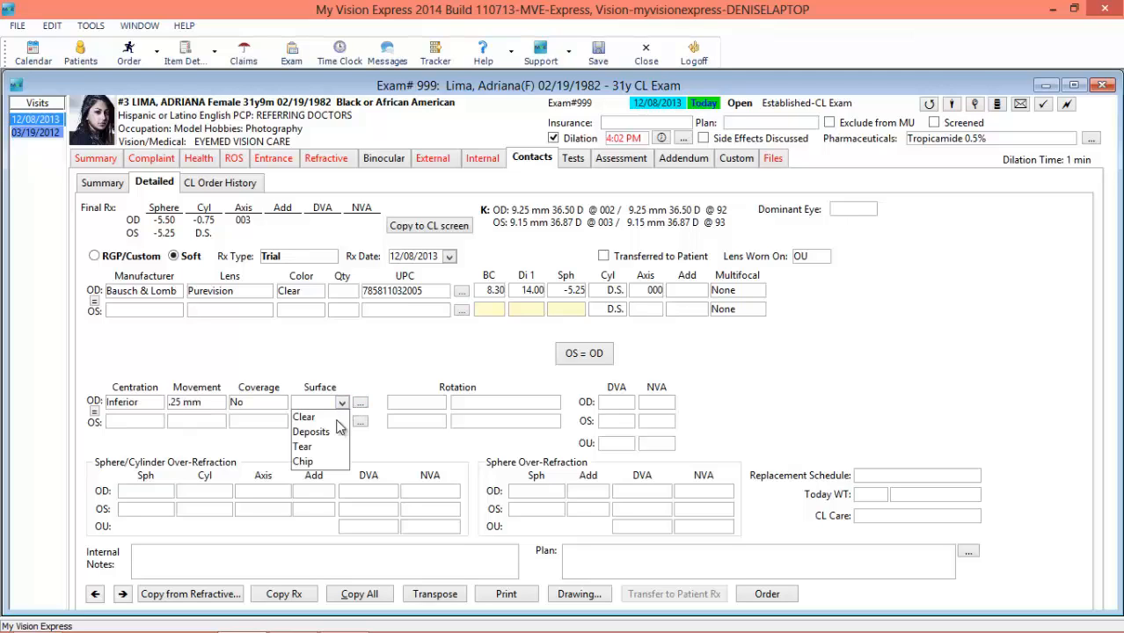
click(338, 419)
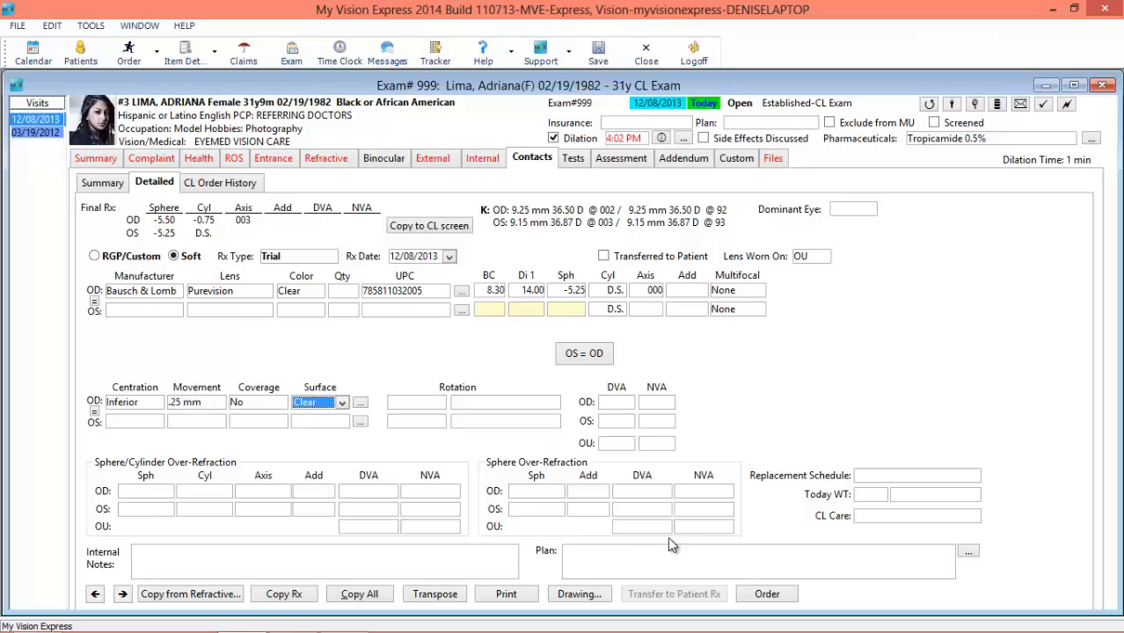
click(94, 410)
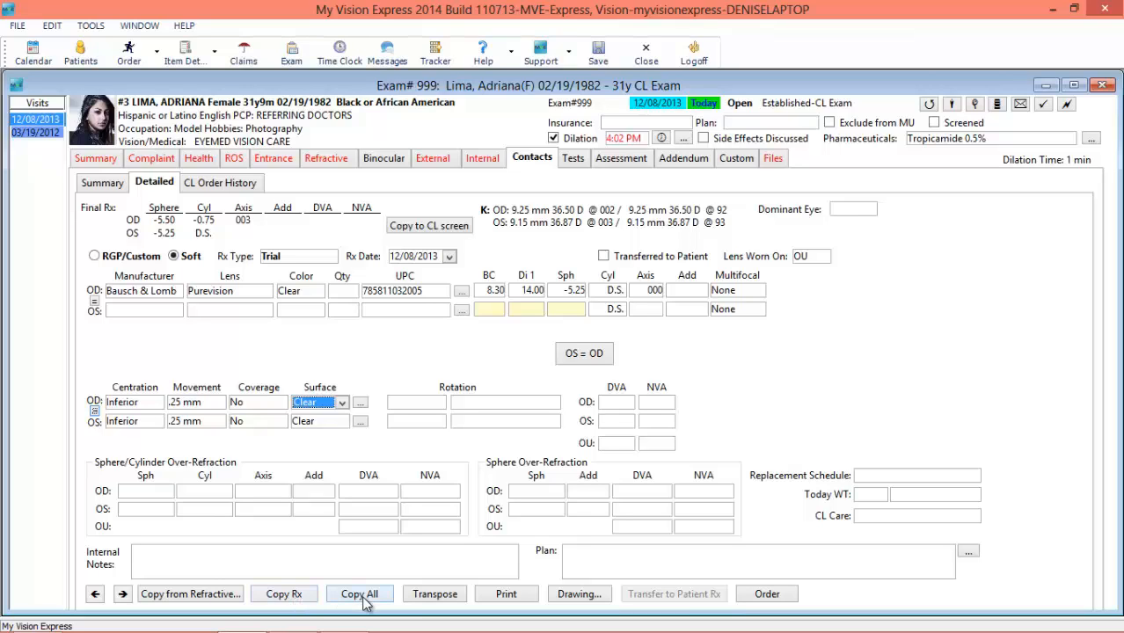
- Enter "come back in one week" as the plan for the trial contact lenses
mouse_move(573, 620)
click(591, 566)
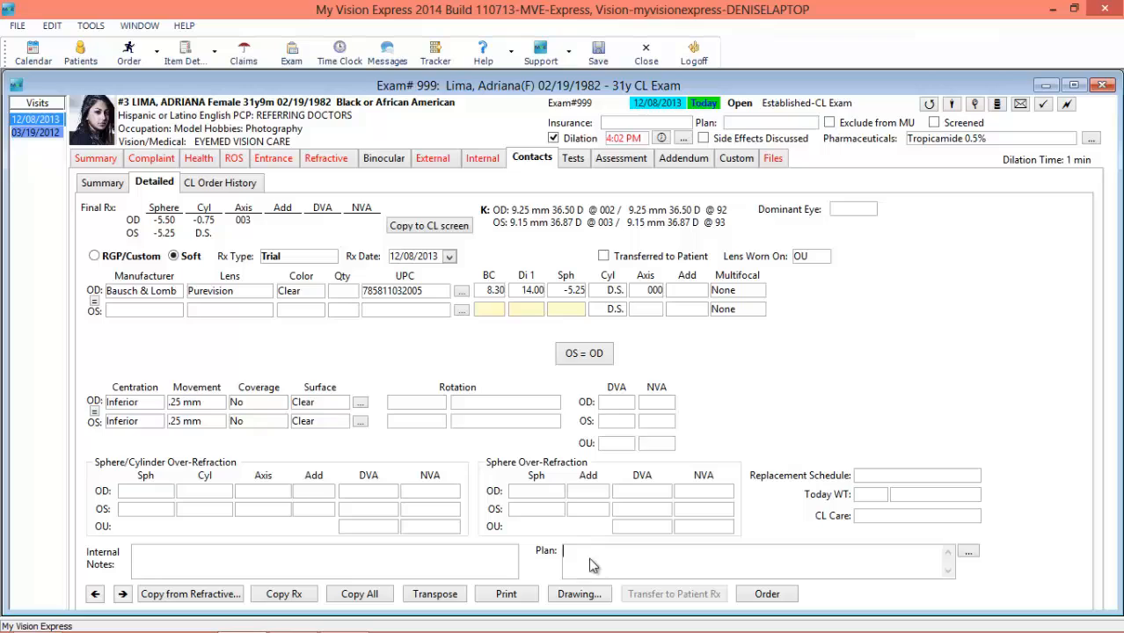
text(come back in one week)
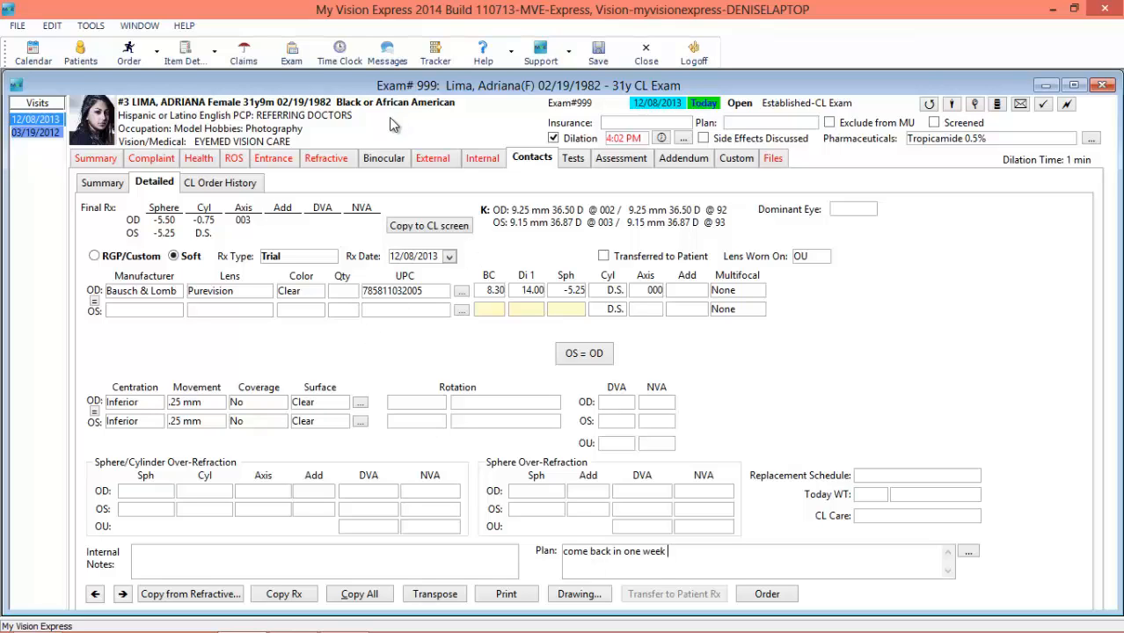
- Add an Optomap test to the exam and mark it as tested and reviewed
click(571, 158)
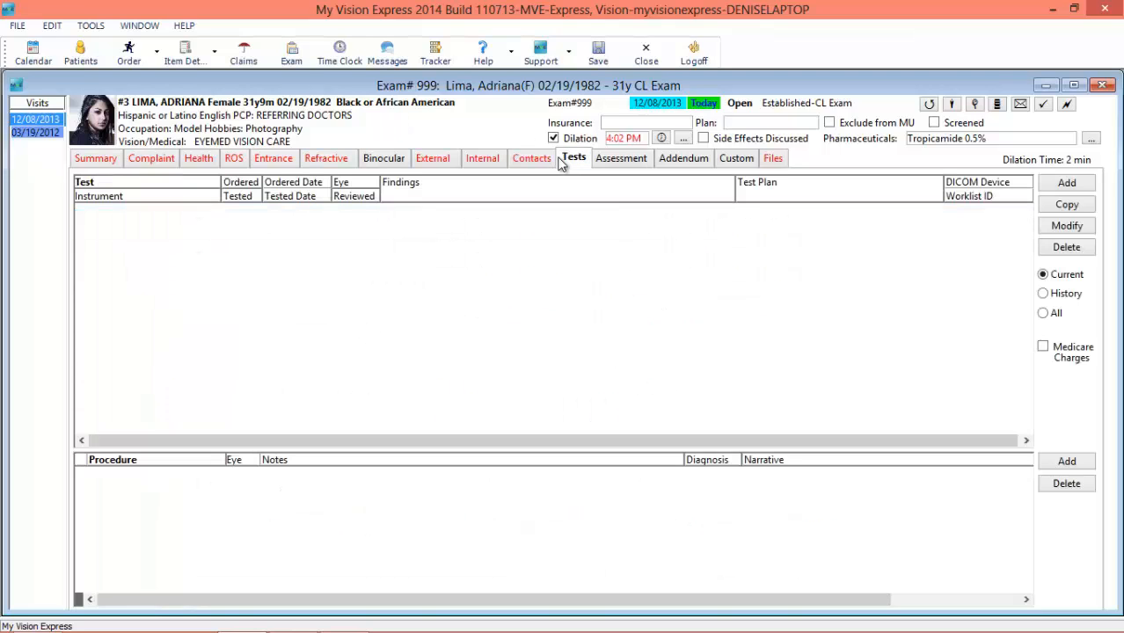
click(1084, 183)
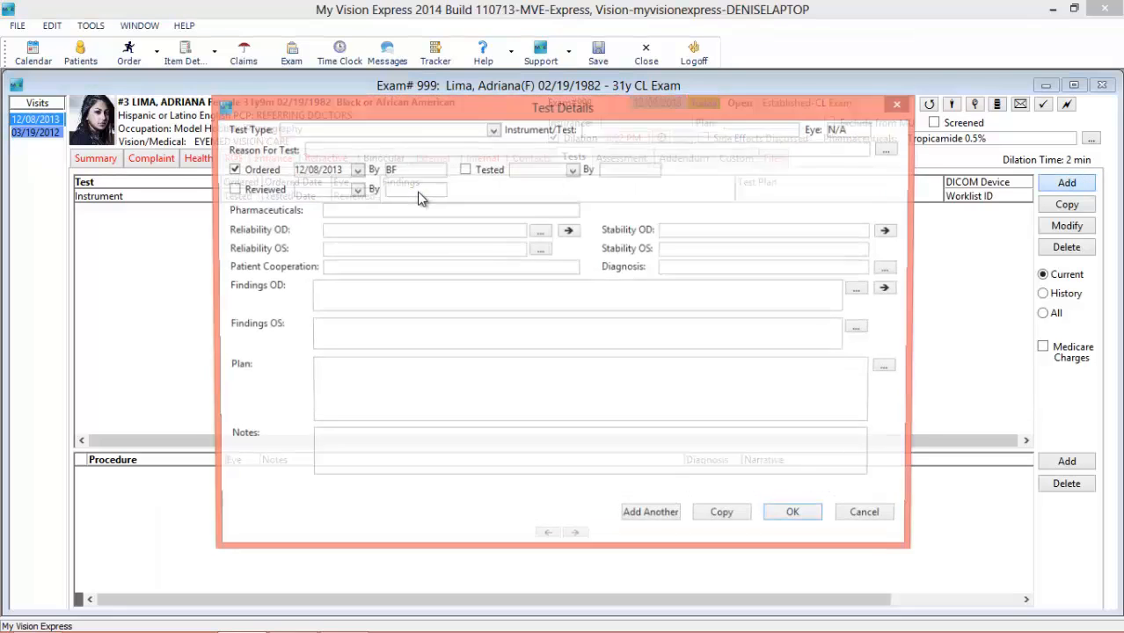
click(494, 130)
drag(493, 188, 491, 238)
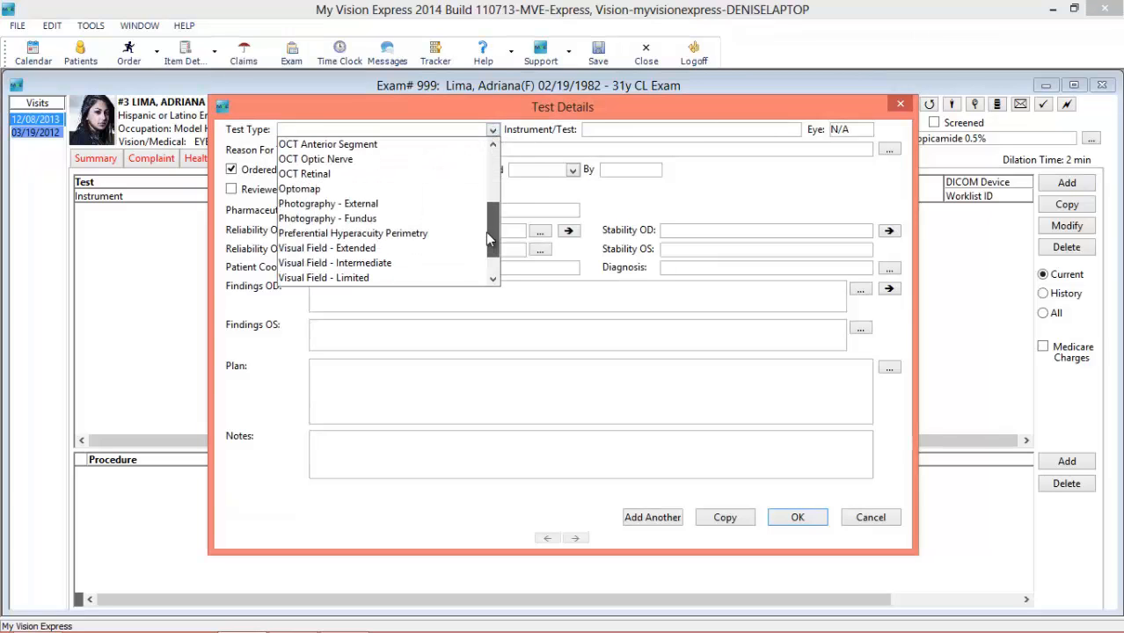
click(295, 184)
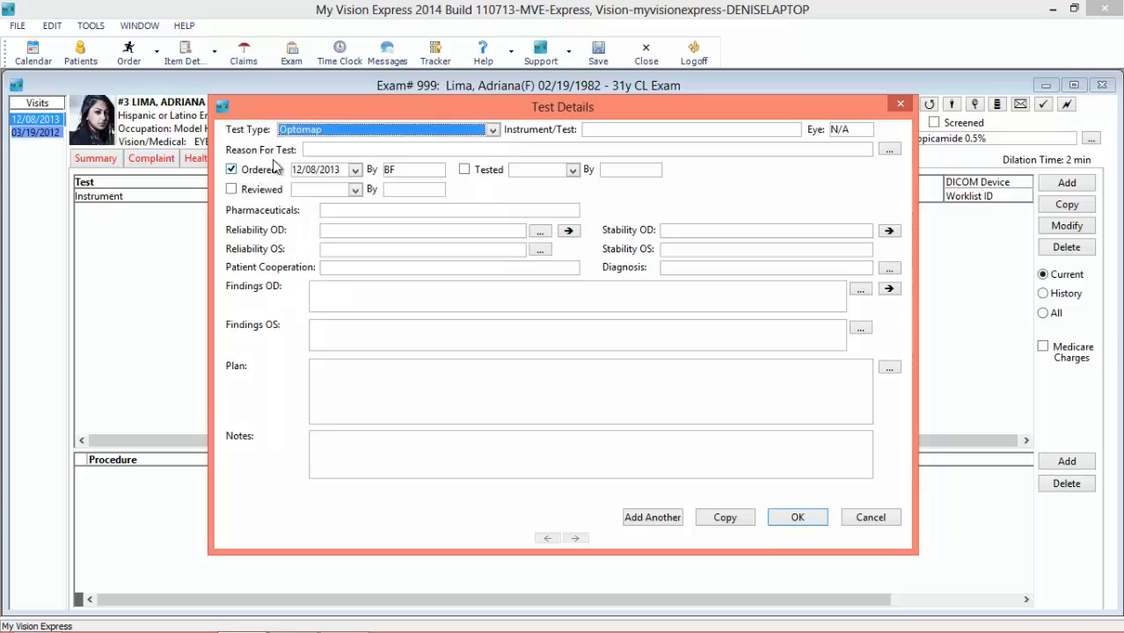
click(464, 170)
click(236, 189)
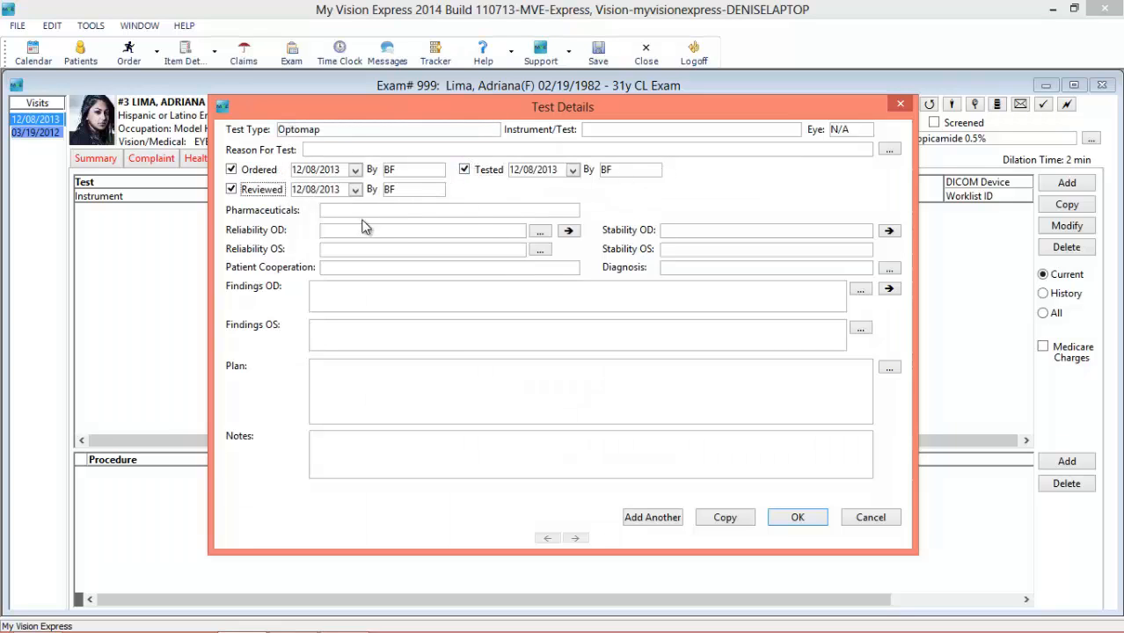
- Set the Optomap test's OD reliability to Good, OD stability to Baseline and patient cooperation to Good
click(522, 234)
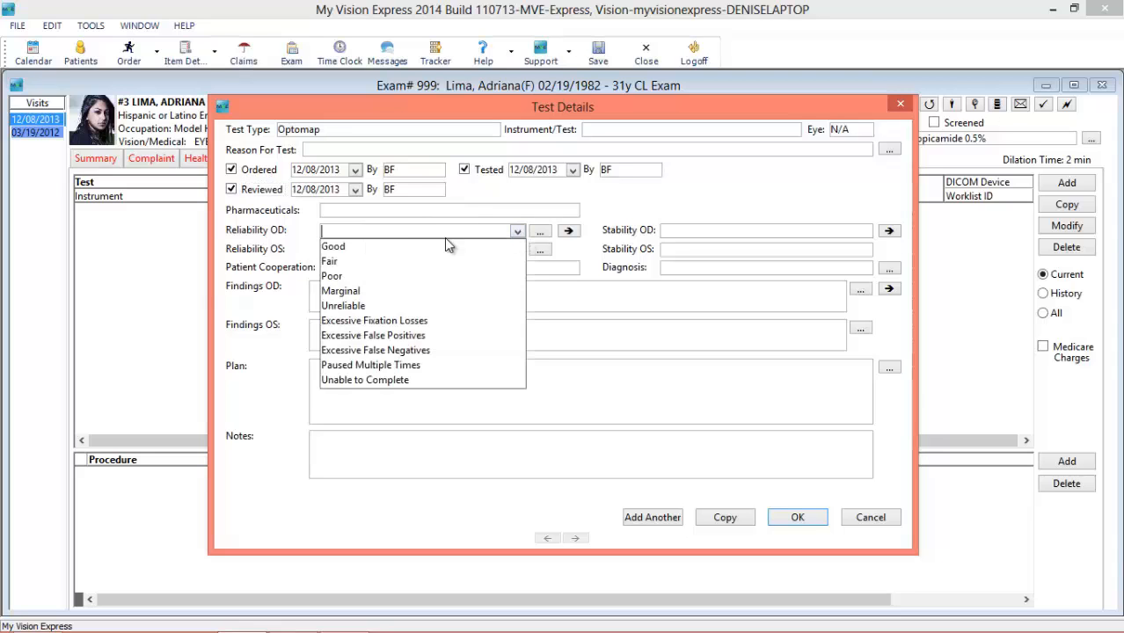
click(444, 238)
click(517, 233)
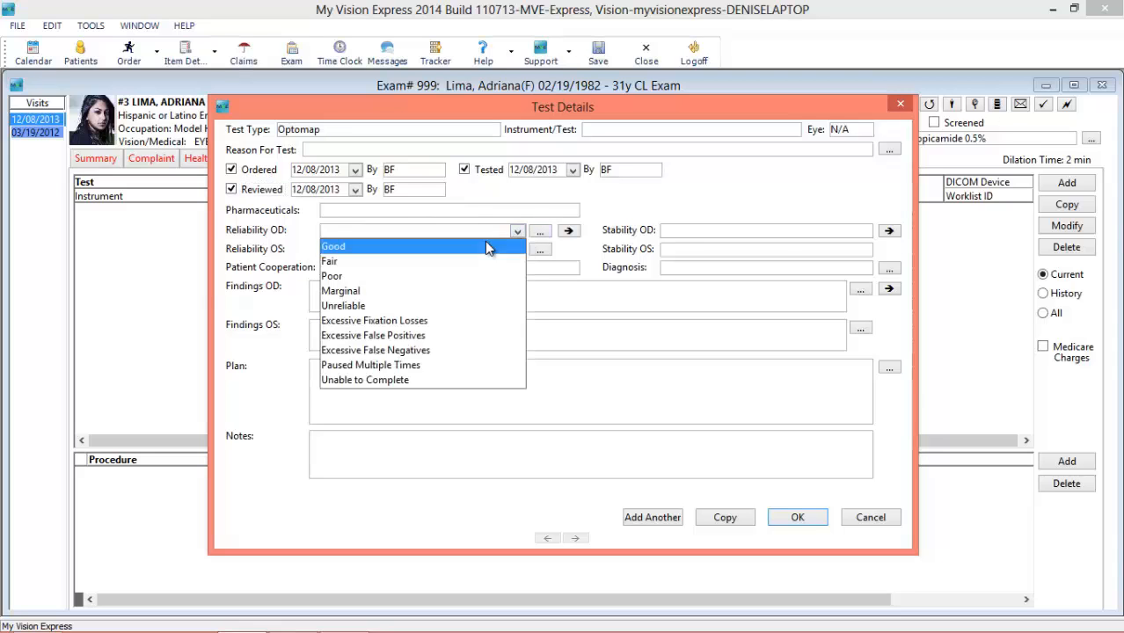
click(485, 244)
click(864, 232)
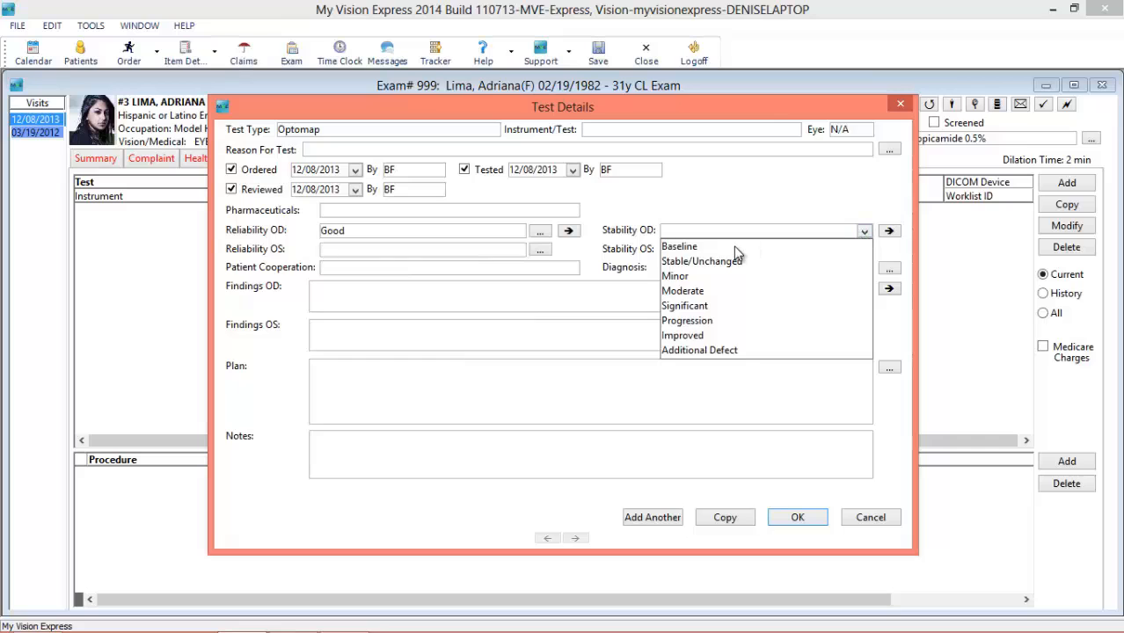
click(733, 246)
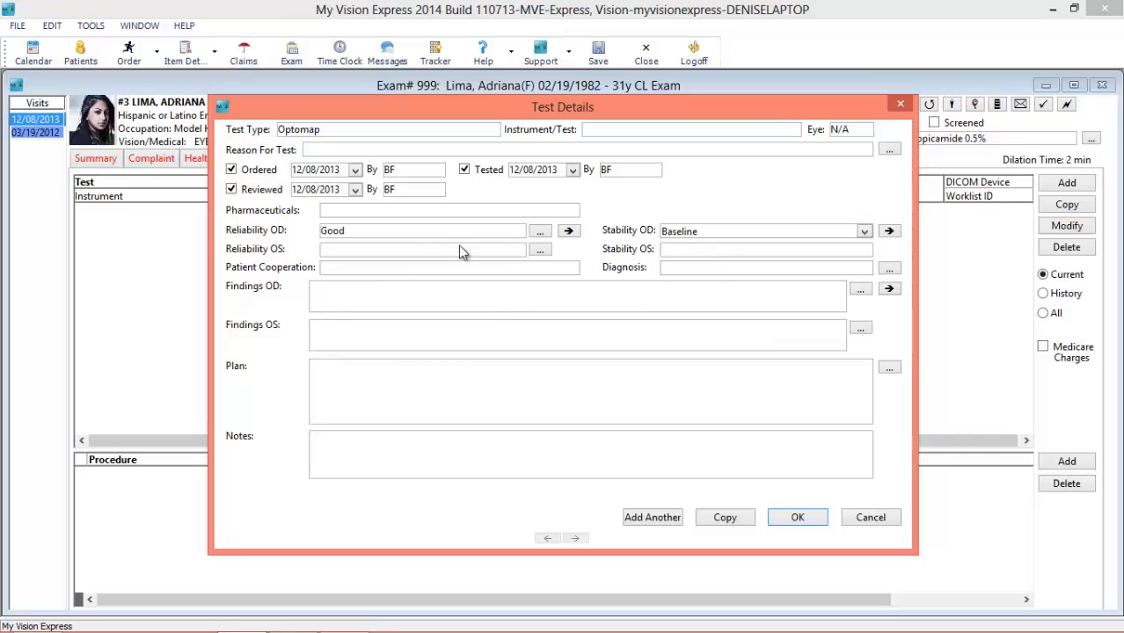
click(569, 269)
click(526, 287)
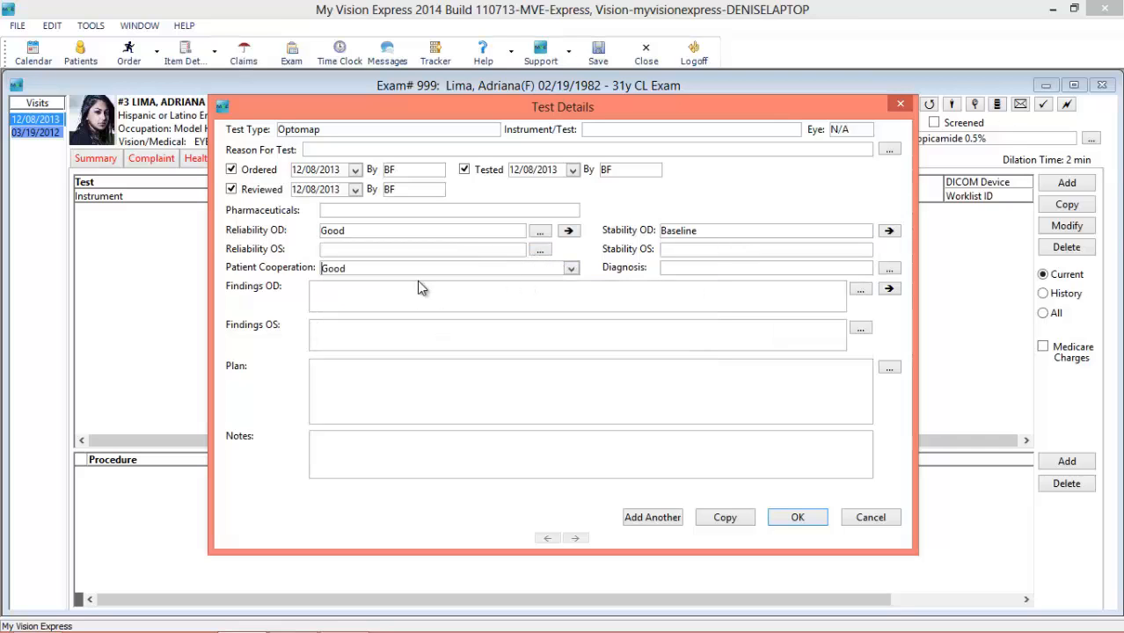
- Enter diagnosis 365.01 for the Optomap test and save it, accepting the Optomap charge and the ICD code
click(678, 273)
text(365.01)
key(Return)
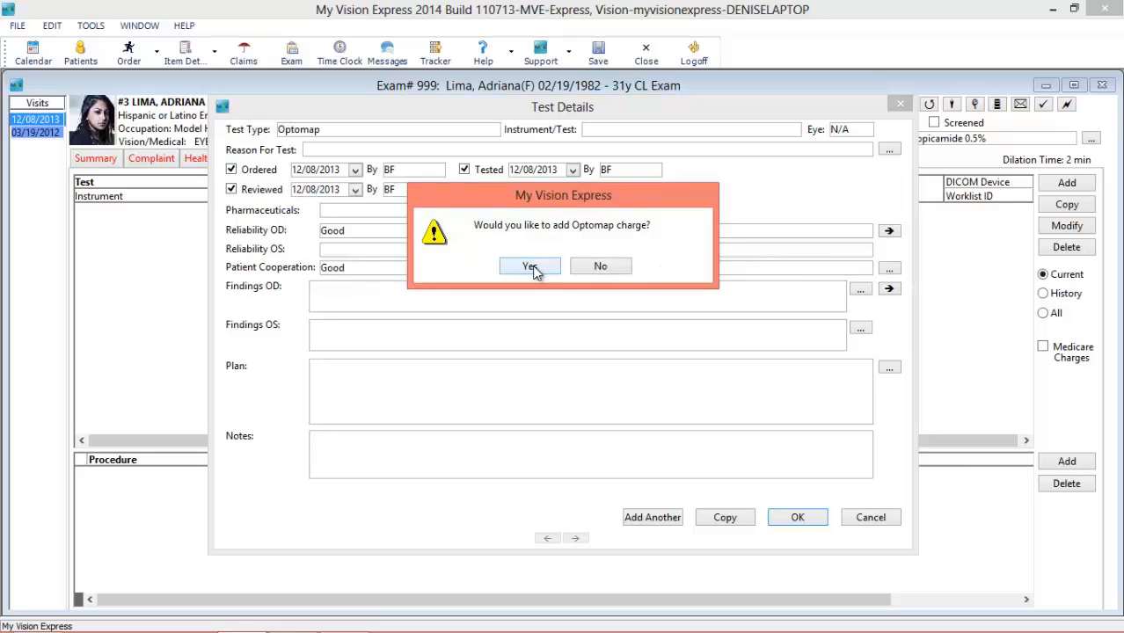
click(530, 267)
click(555, 269)
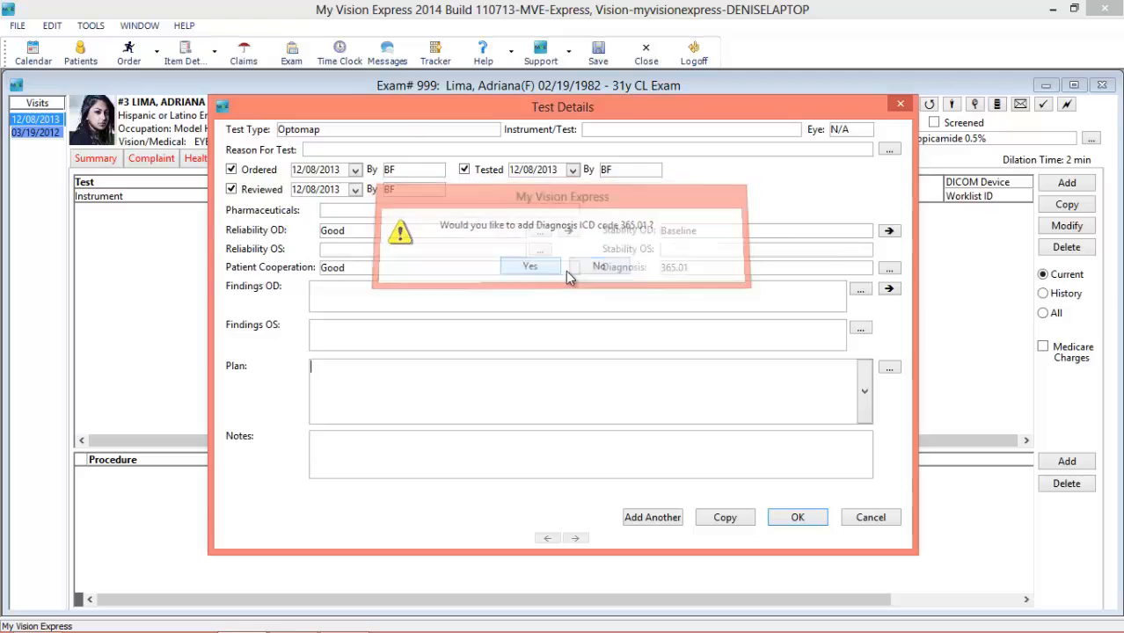
click(796, 517)
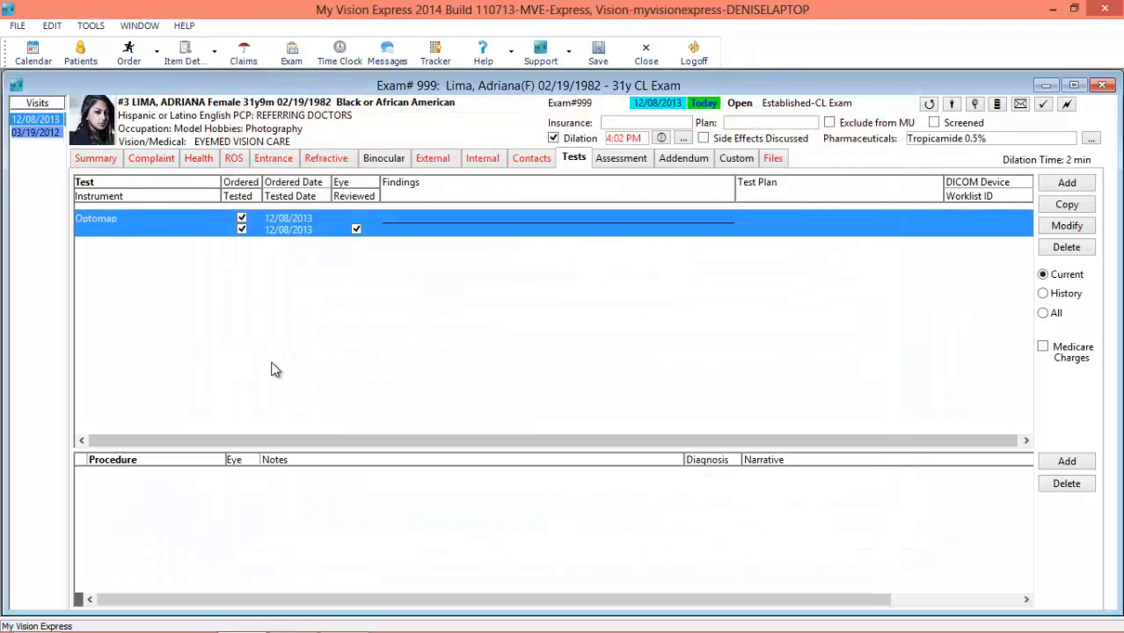
- Start a blank procedure entry and look through the available procedures, including the punctal plug options
click(1064, 463)
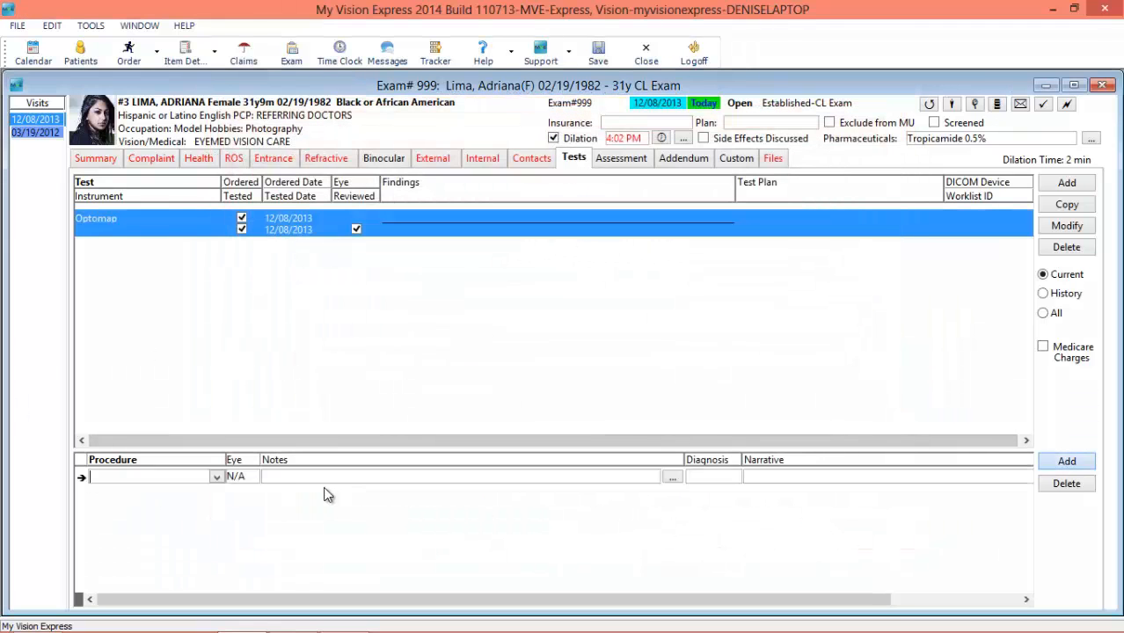
click(216, 476)
scroll(183, 521, down, 5)
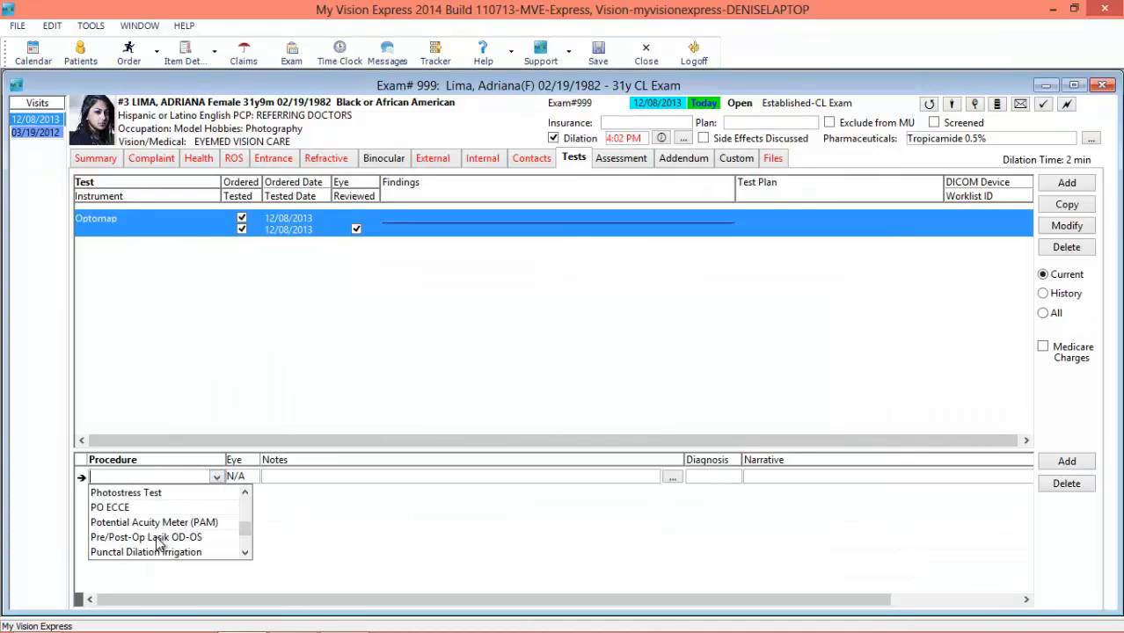
scroll(158, 543, down, 2)
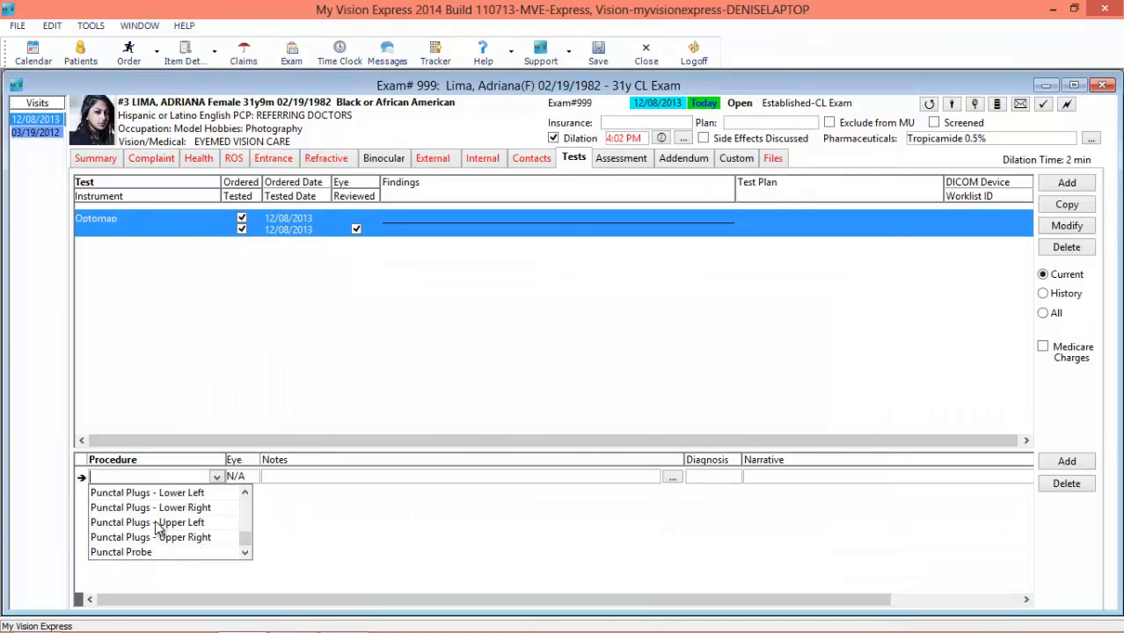
click(355, 524)
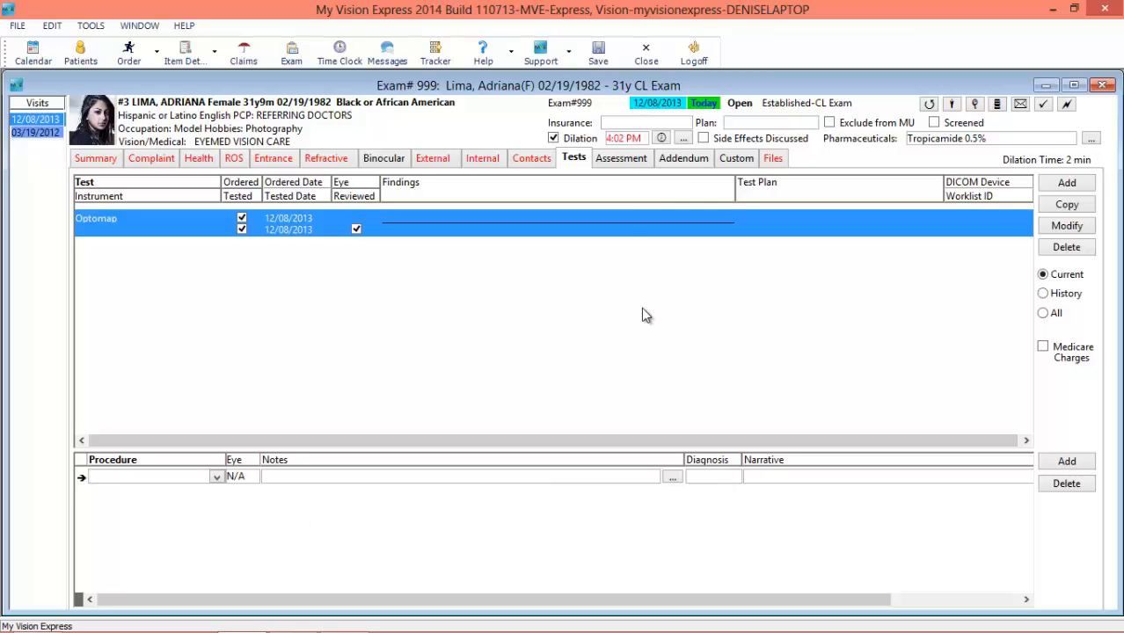
- Import diagnoses 367.1 from Contact - Trial and 367.21 from Spectacle - Final into the assessment, accepting the Refractive charge
click(619, 163)
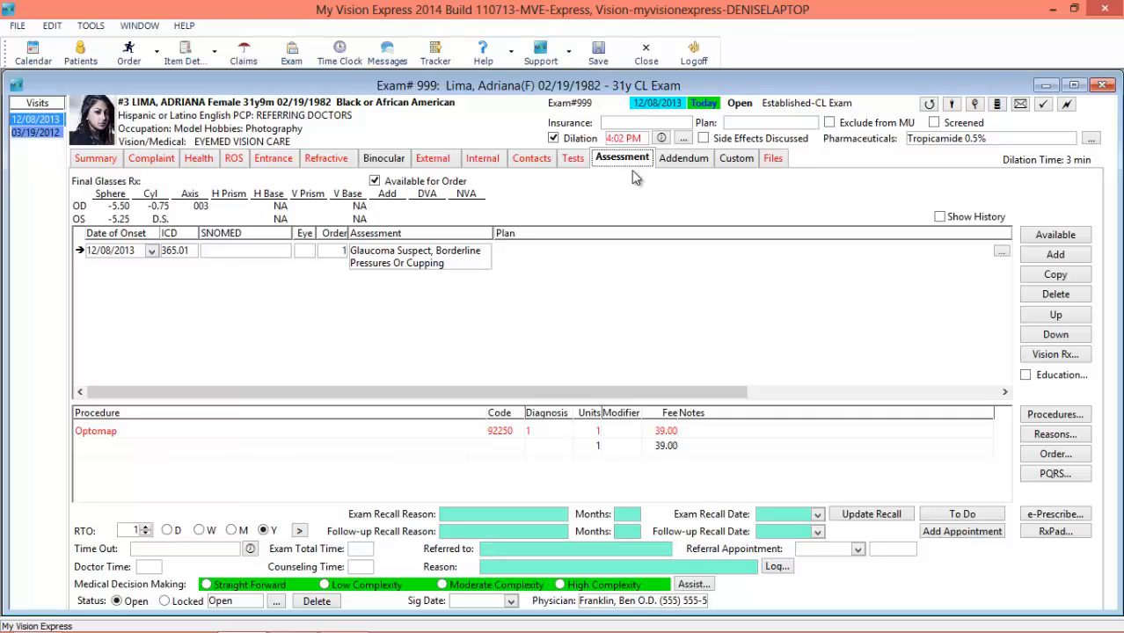
click(1034, 236)
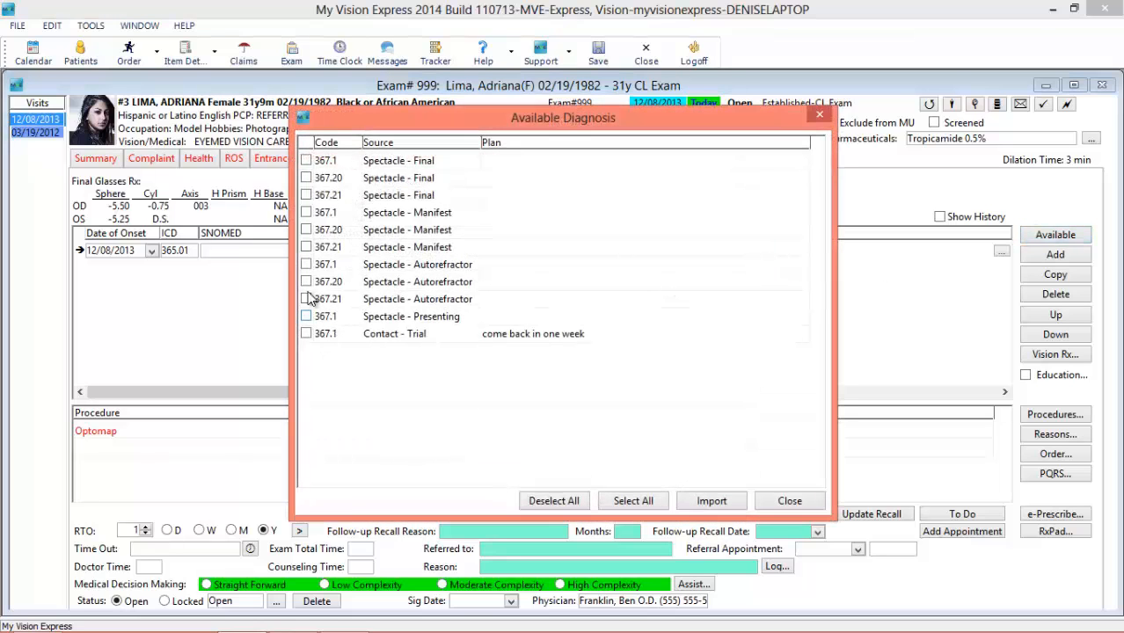
click(306, 333)
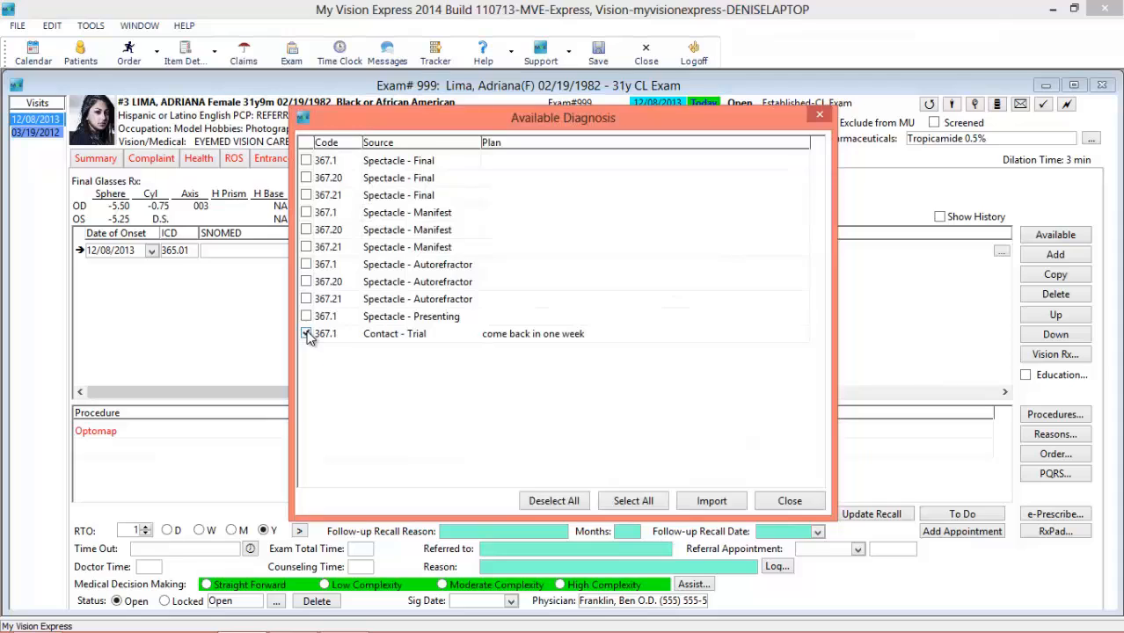
click(306, 195)
click(714, 501)
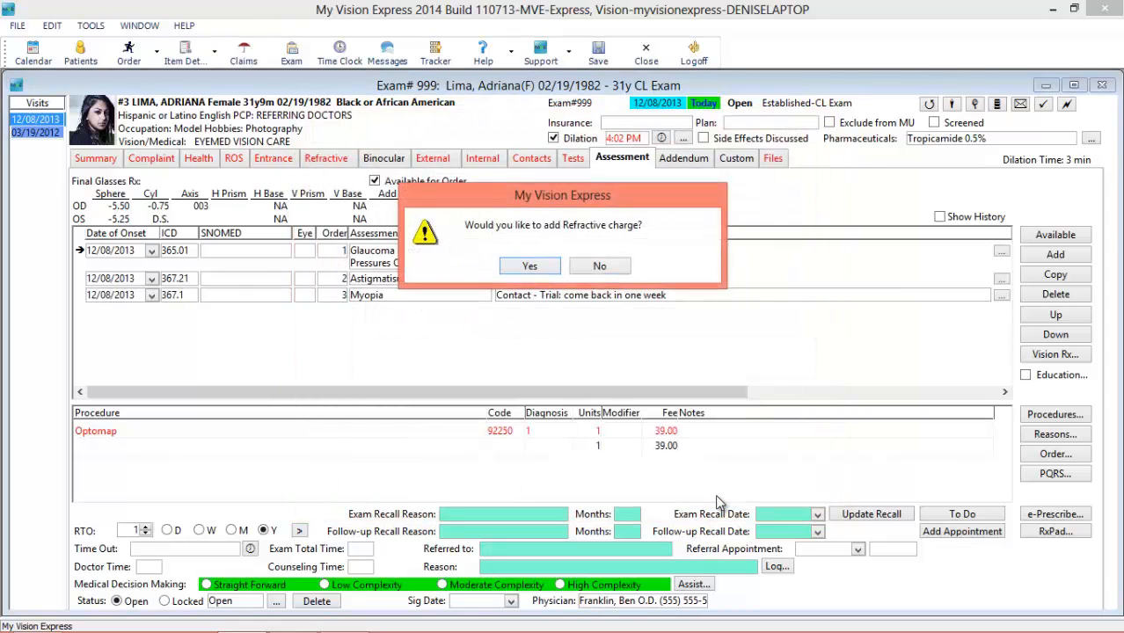
click(532, 267)
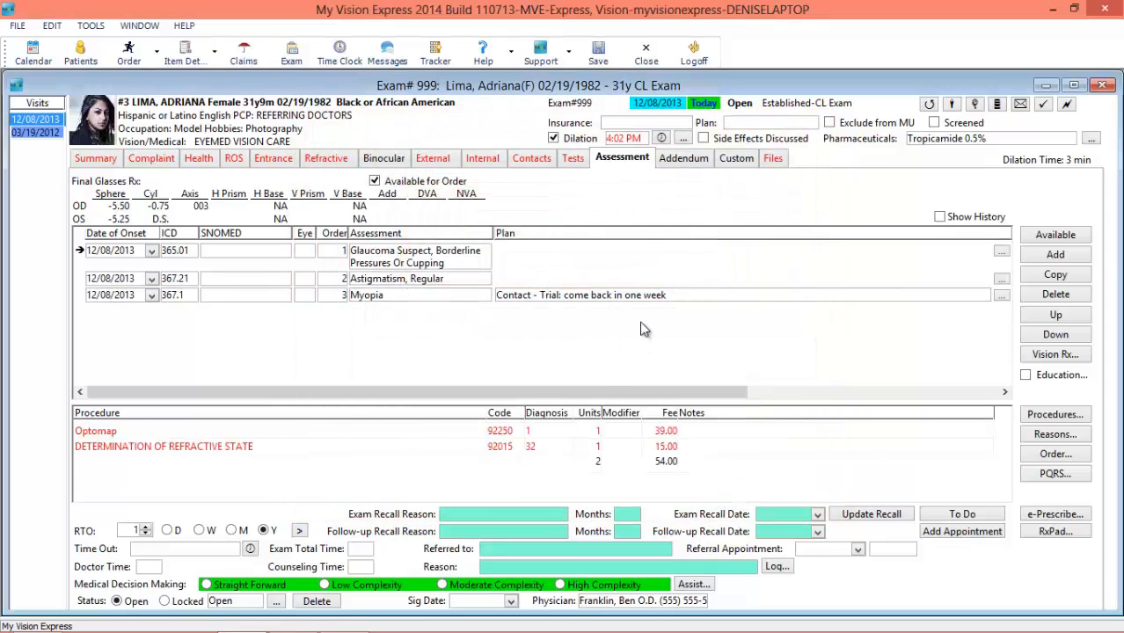
- Set the plan of the Glaucoma Suspect diagnosis to "trying new monotherapy" from the Glaucoma / Ocular Hypertension category
click(640, 261)
click(1001, 252)
click(1002, 252)
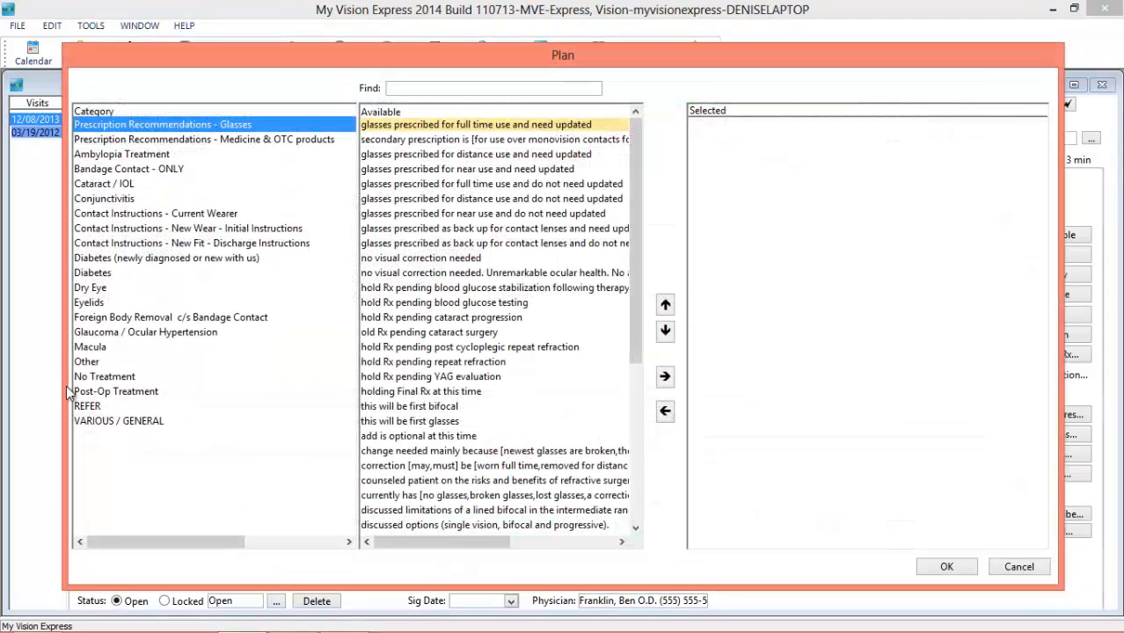
click(162, 333)
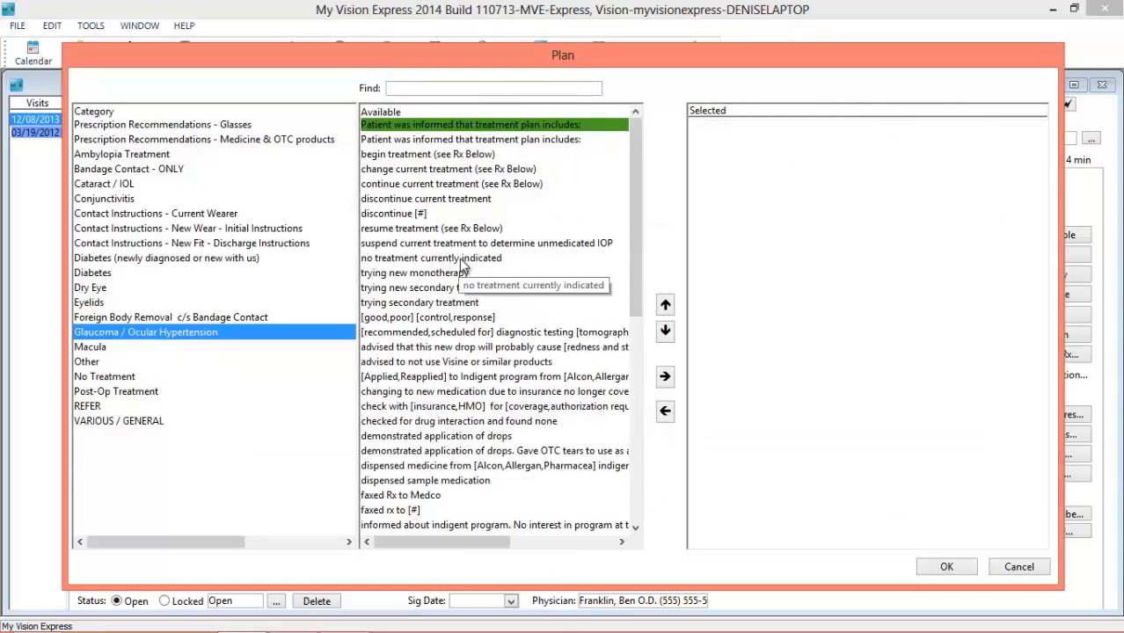
click(457, 273)
click(665, 376)
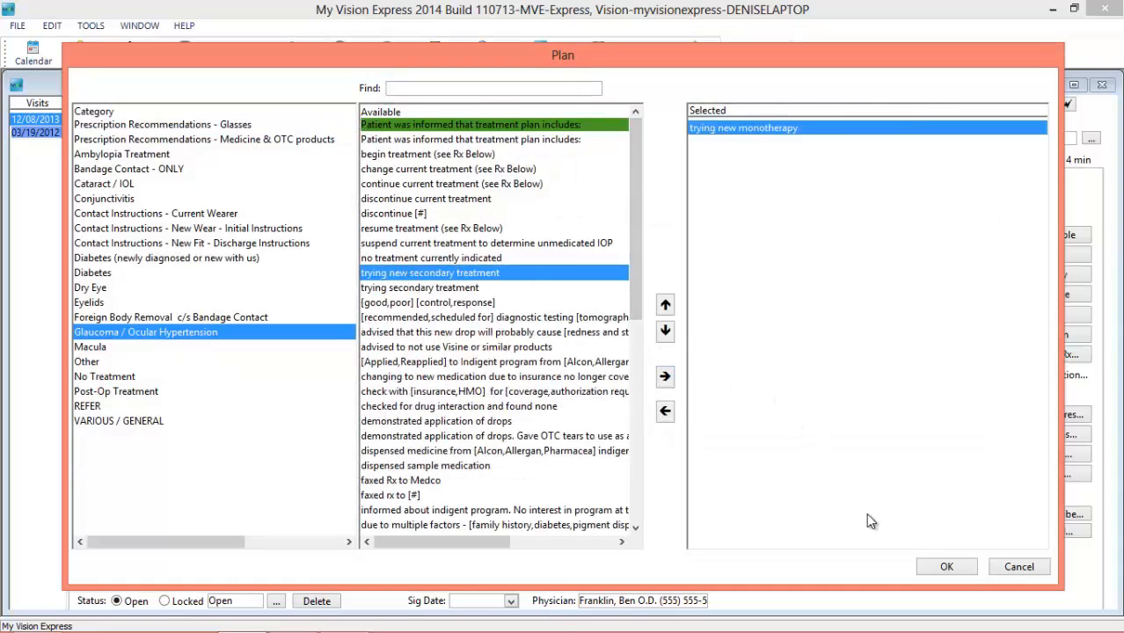
click(947, 567)
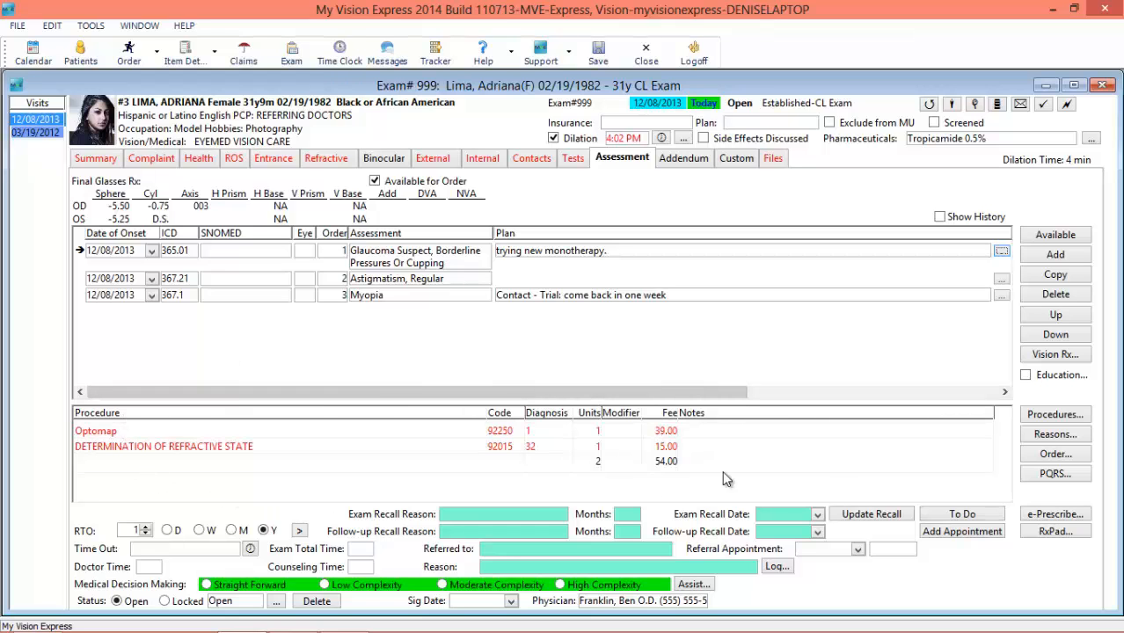
- Add the procedures 92014 - Existing Patient - Comprehensive Exam and Premium Fit - new lens (New Fit/Refit) to the exam
click(1053, 415)
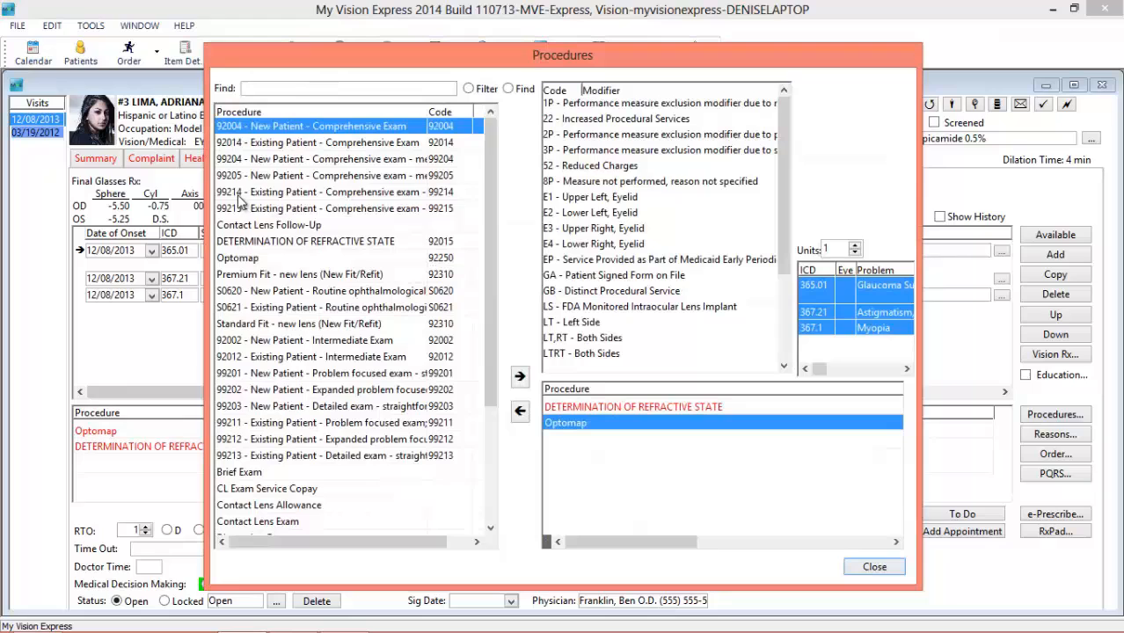
click(275, 144)
click(521, 376)
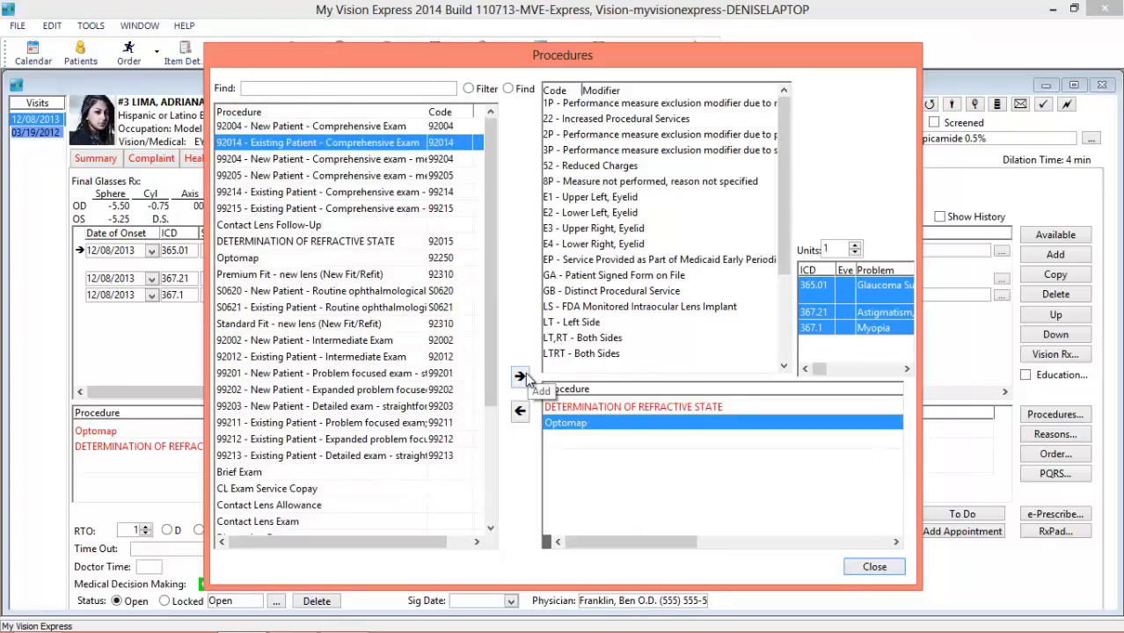
click(355, 276)
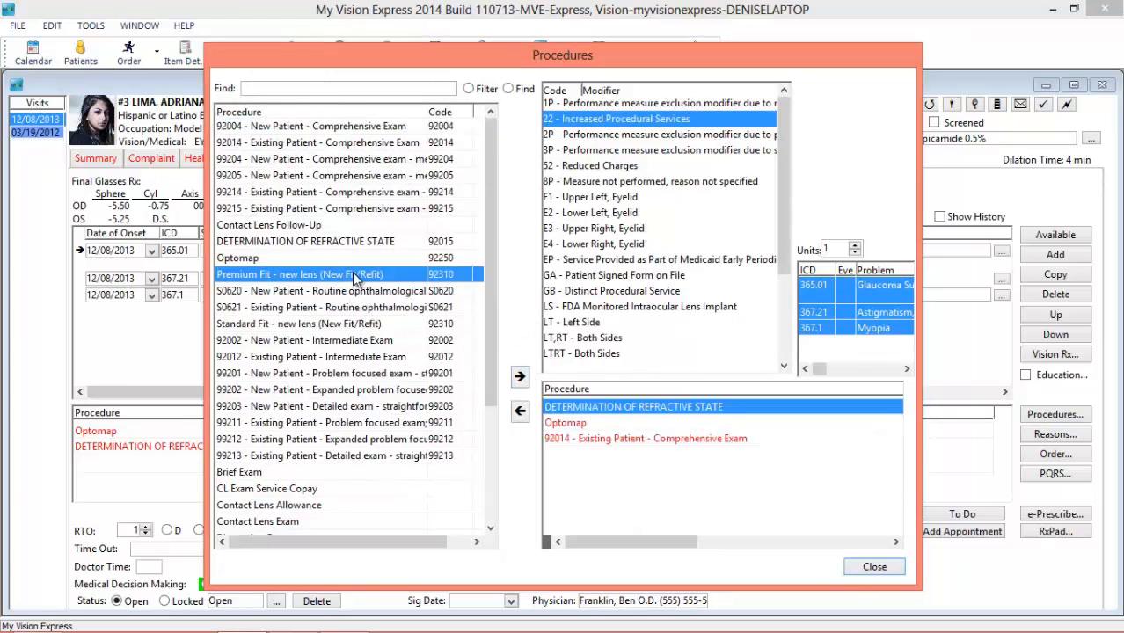
click(519, 376)
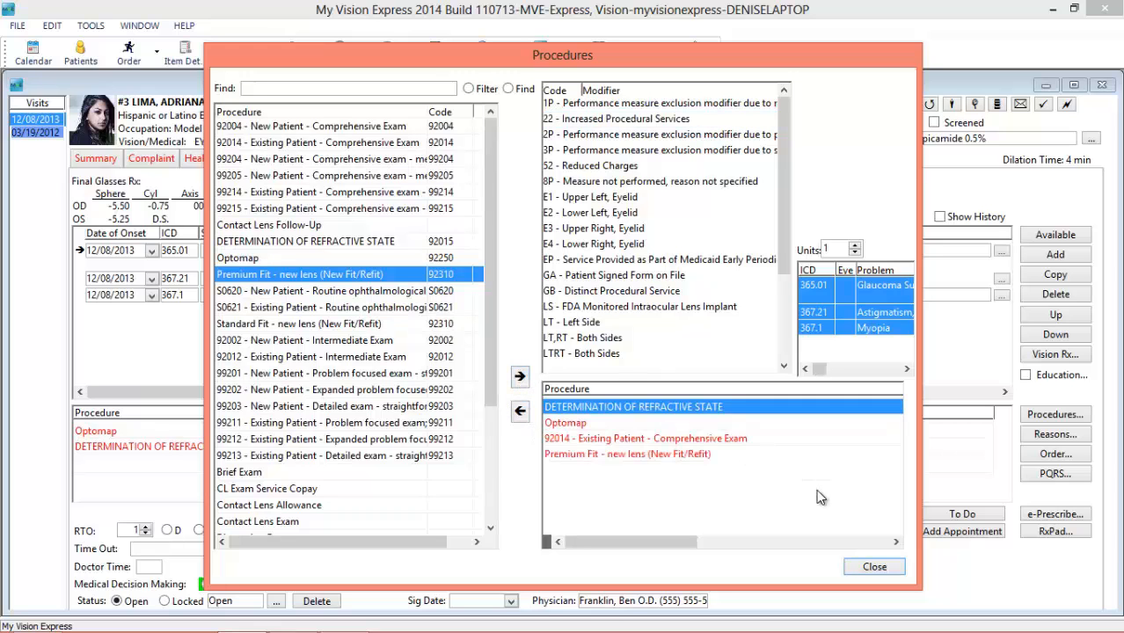
click(873, 565)
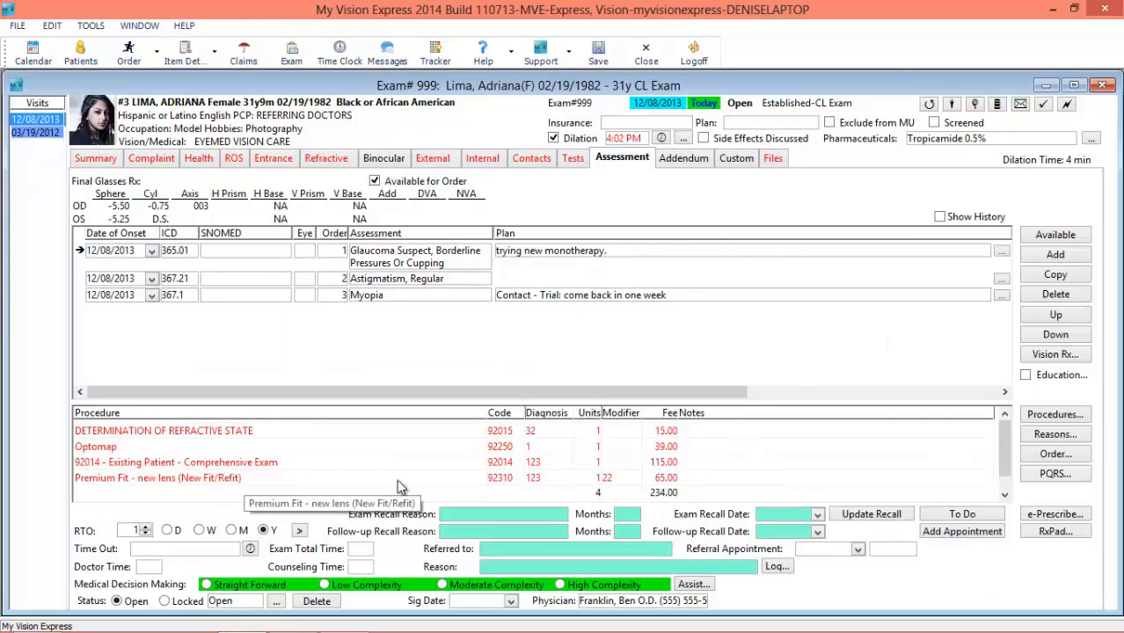
- Set the exam recall reason to 12 Months and the follow-up recall reason to CL recheck
click(554, 521)
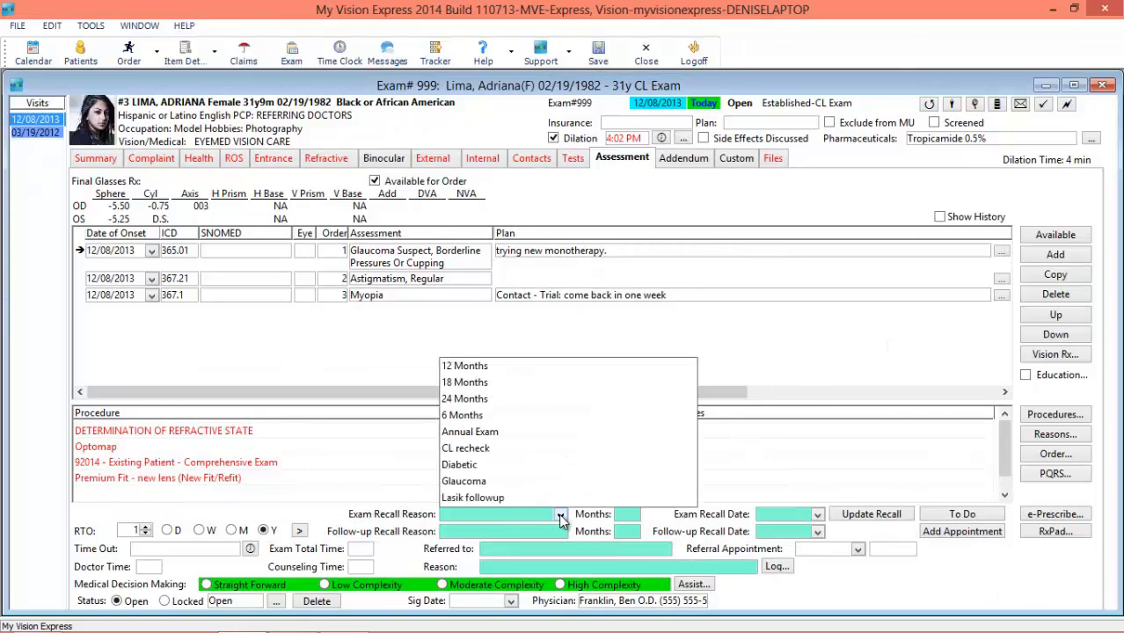
click(483, 365)
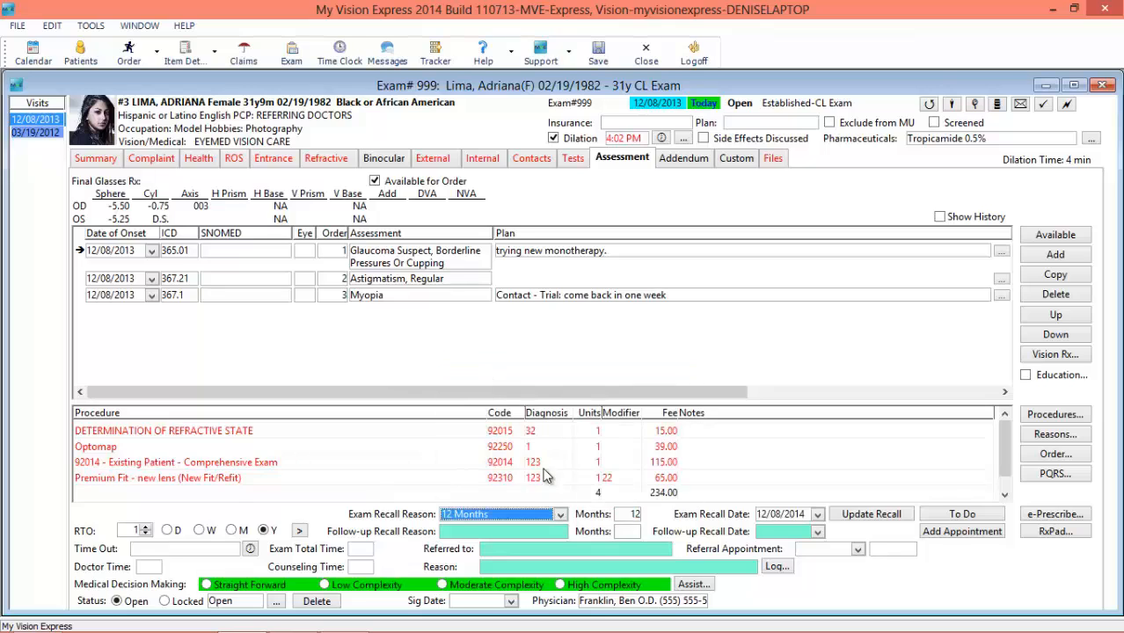
click(560, 532)
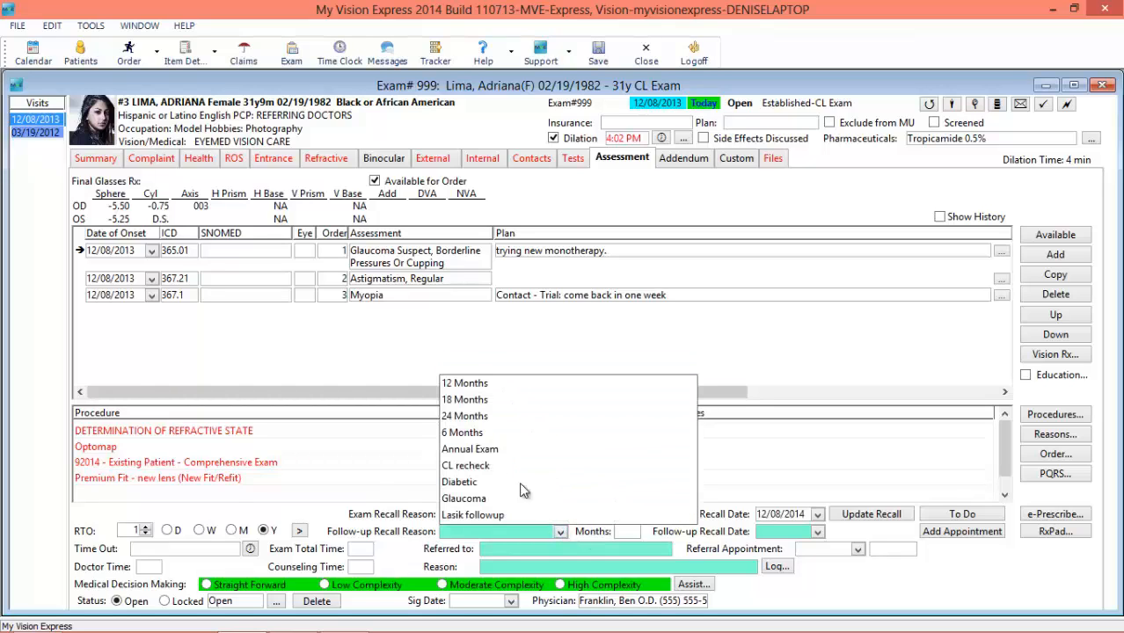
click(490, 470)
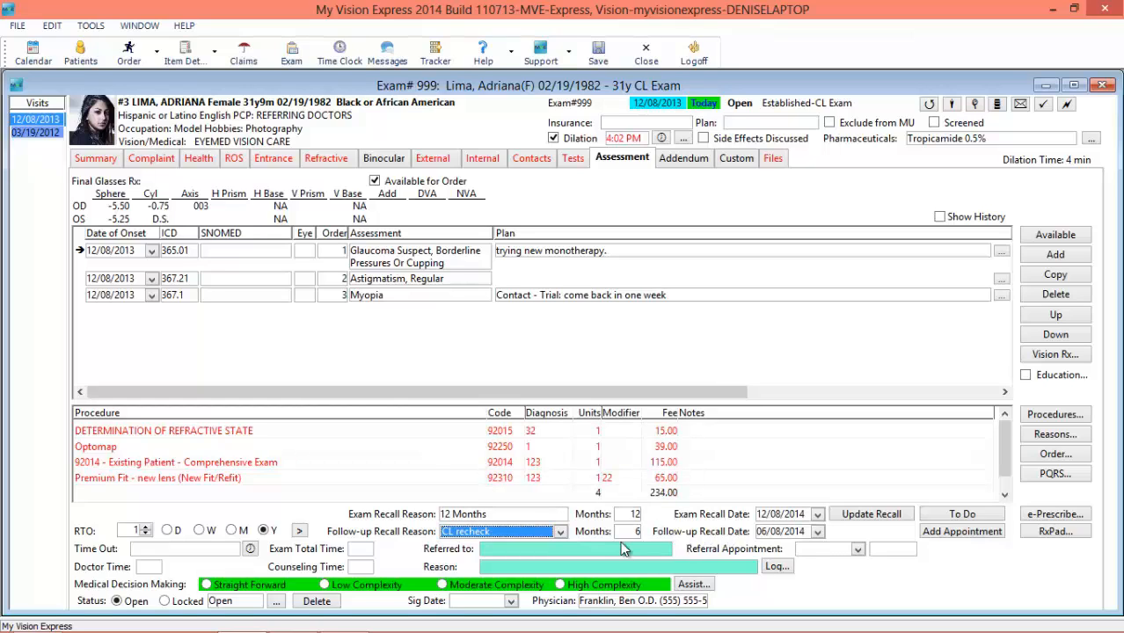
- Refer the patient to the listed MD with Glaucoma suspect as the referral reason
click(667, 549)
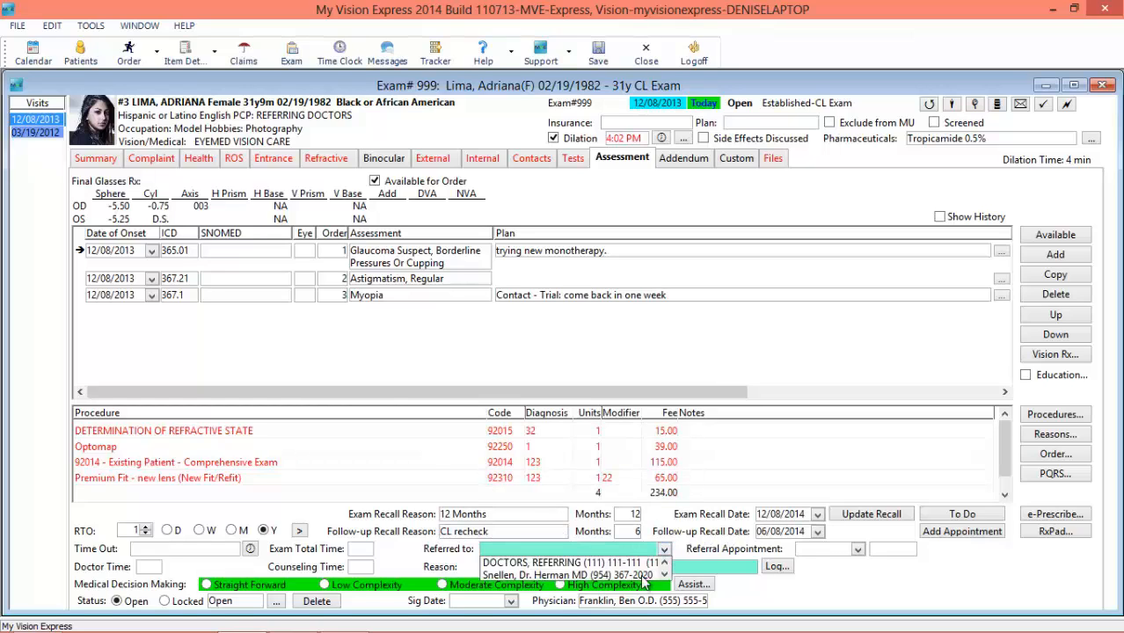
click(641, 576)
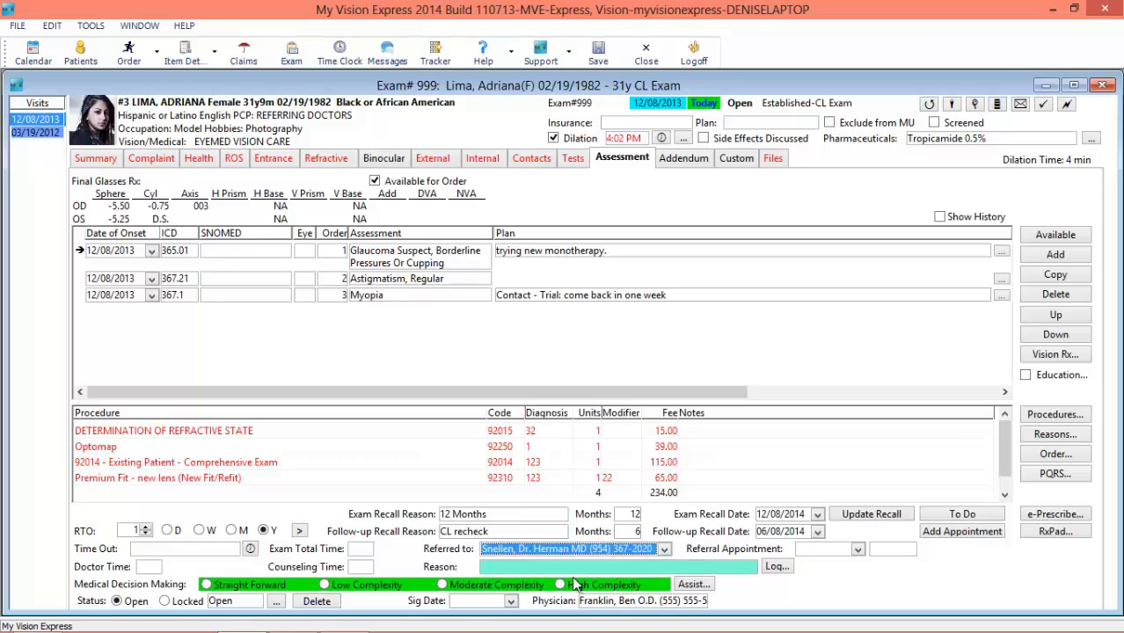
click(749, 568)
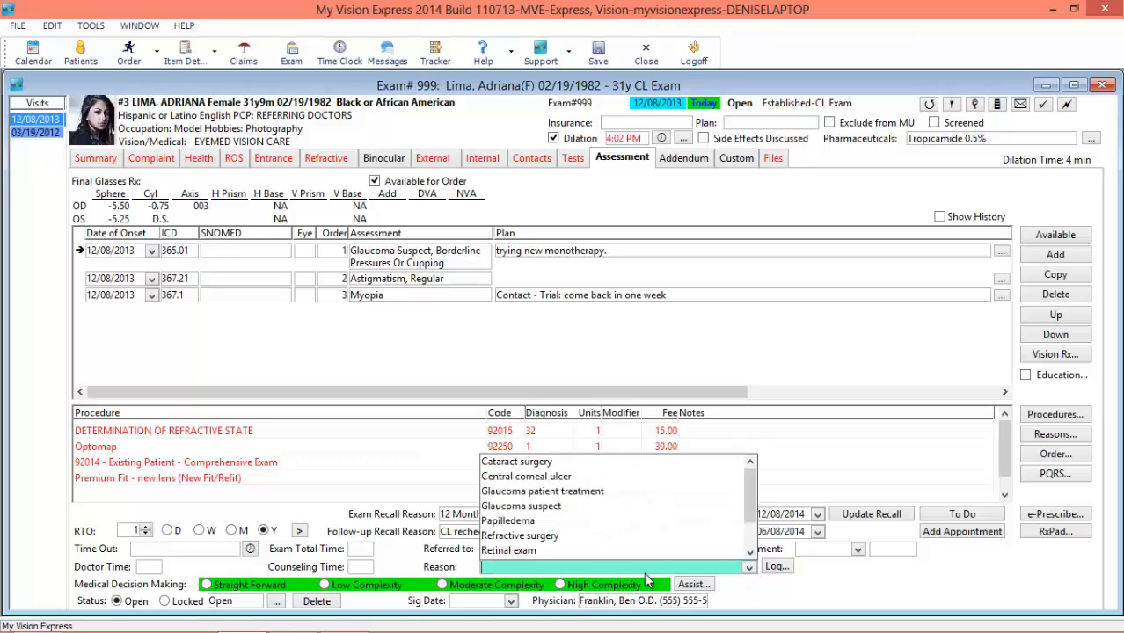
click(545, 507)
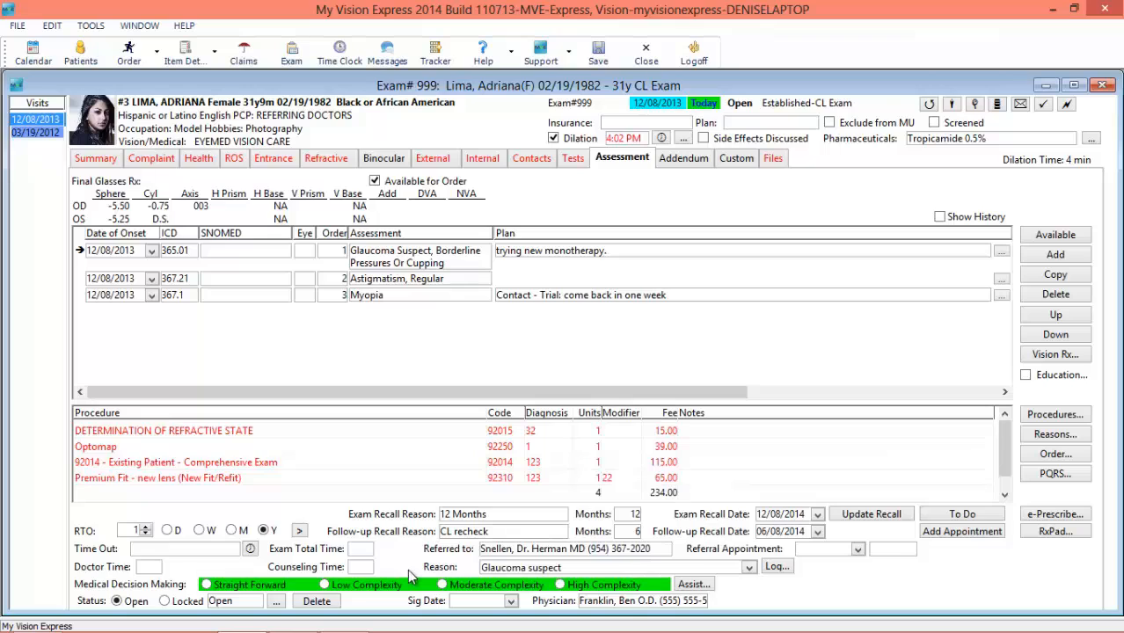
- Stamp the exam's time out with the current time and set the signature date to 12/08/2013
click(250, 549)
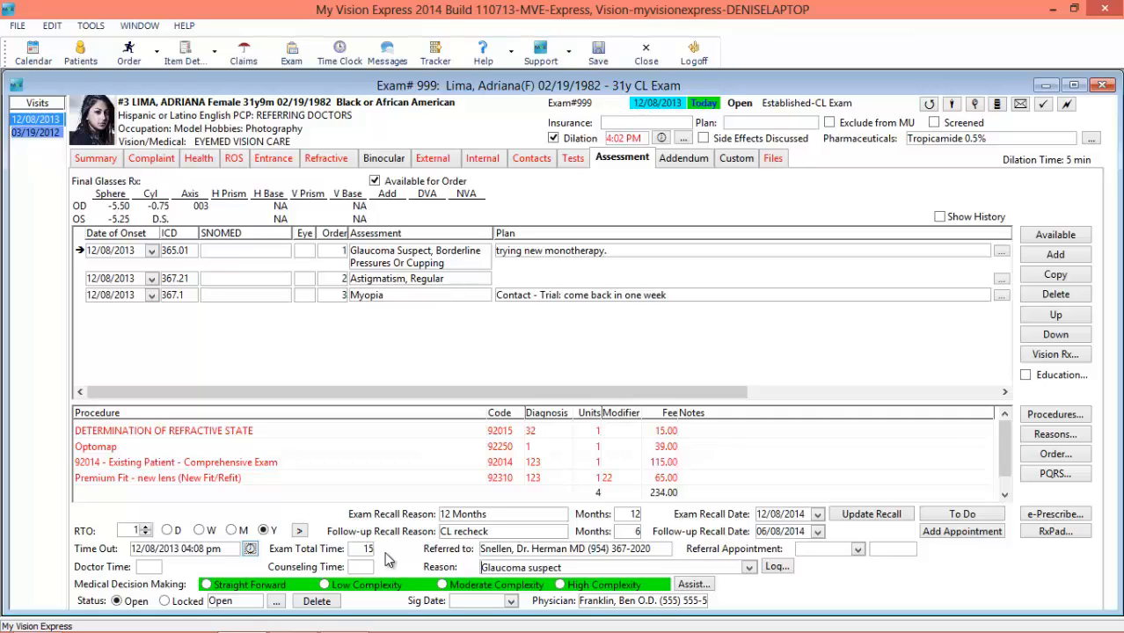
click(511, 602)
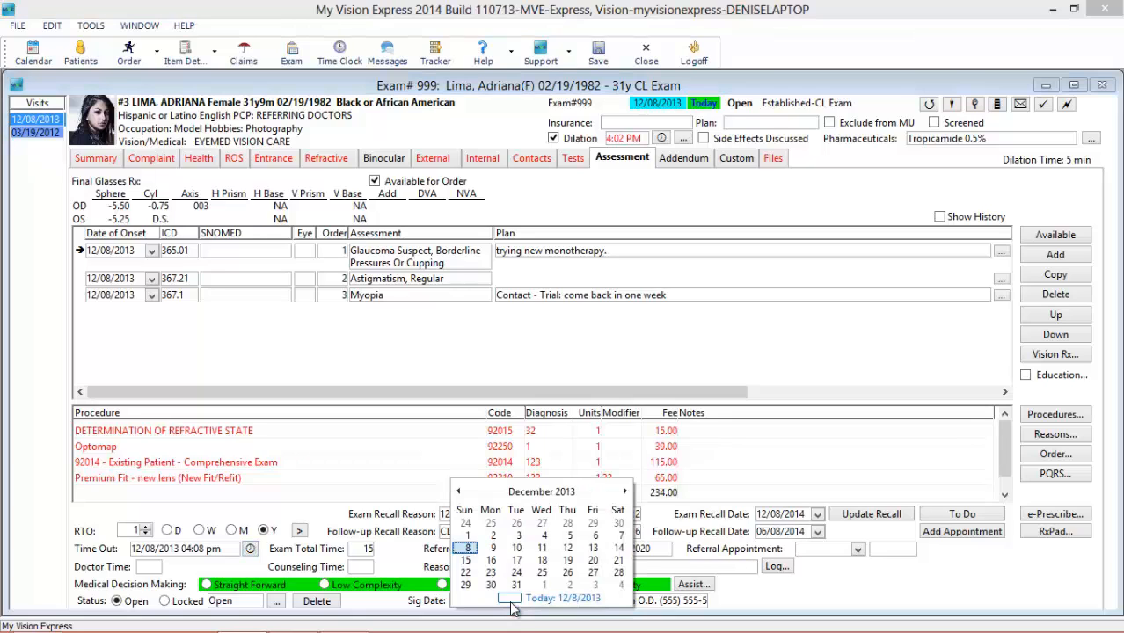
click(489, 598)
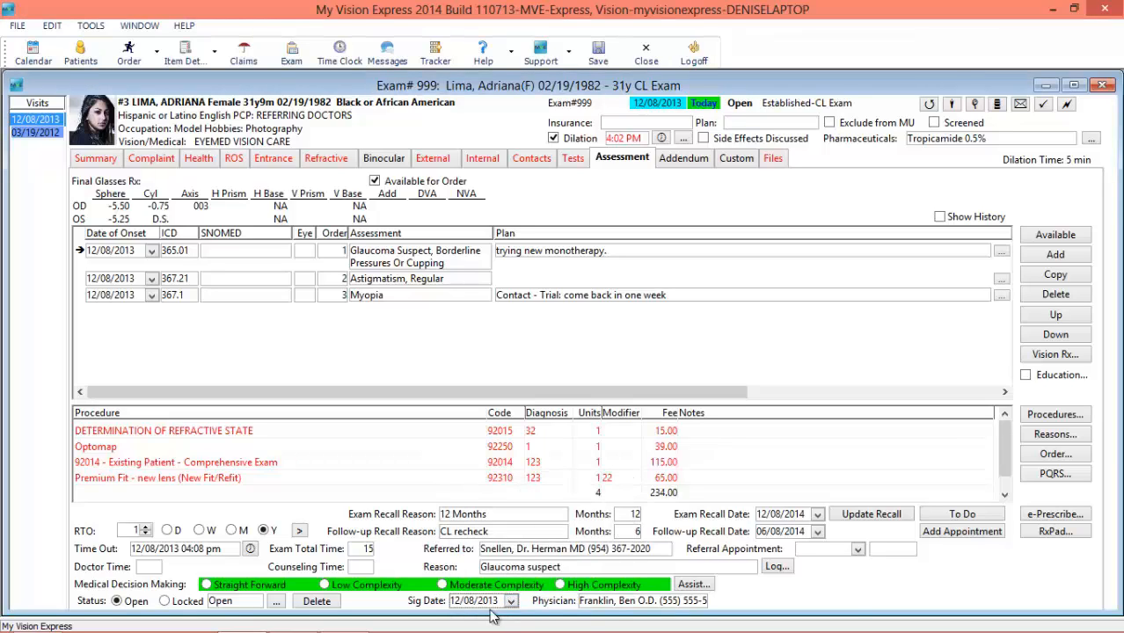
- Lock the exam and unlock it again by entering the physician password
click(176, 604)
click(529, 266)
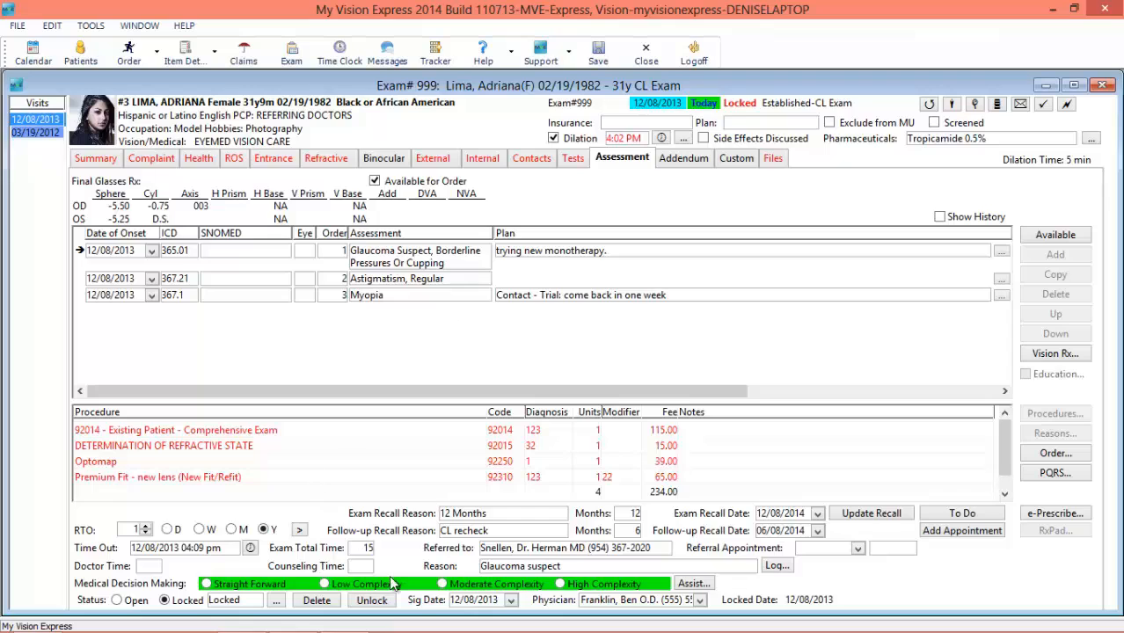
click(371, 600)
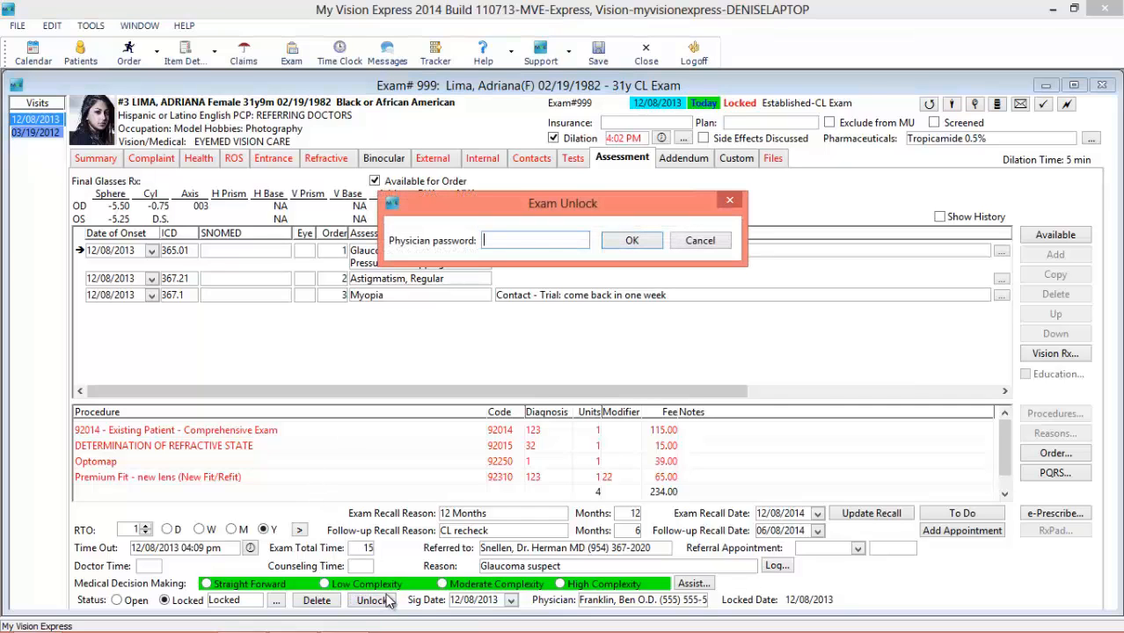
text(********)
click(635, 242)
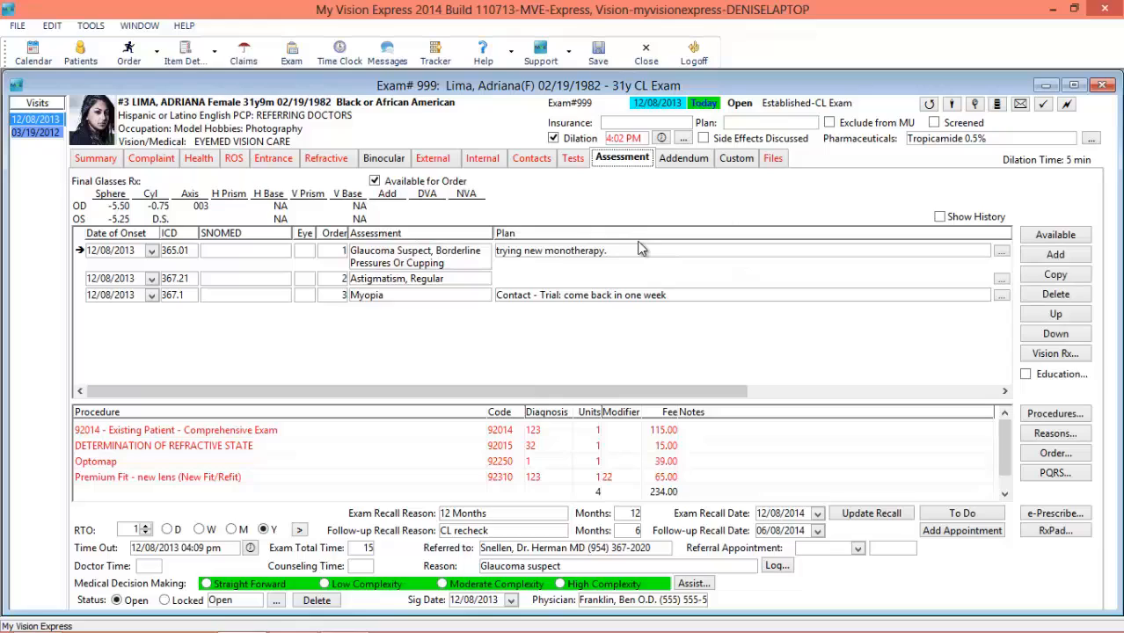
- Review the exam's Meaningful Use Checklist through its target and pass/fail columns, and view the Exam Coder's code levels
click(1068, 104)
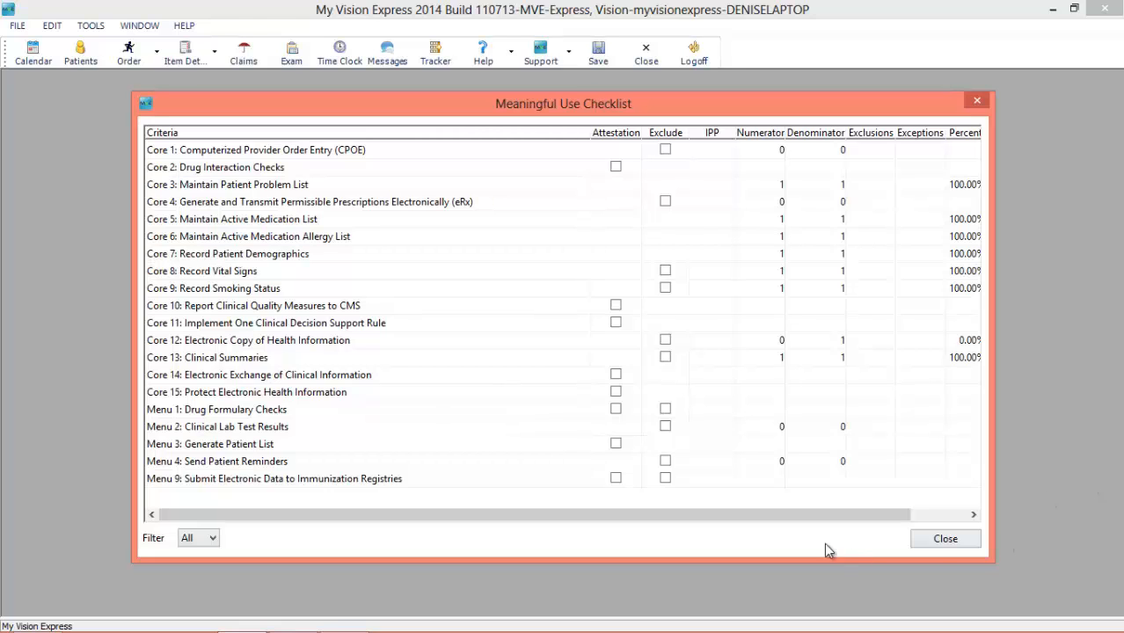
drag(851, 519, 916, 517)
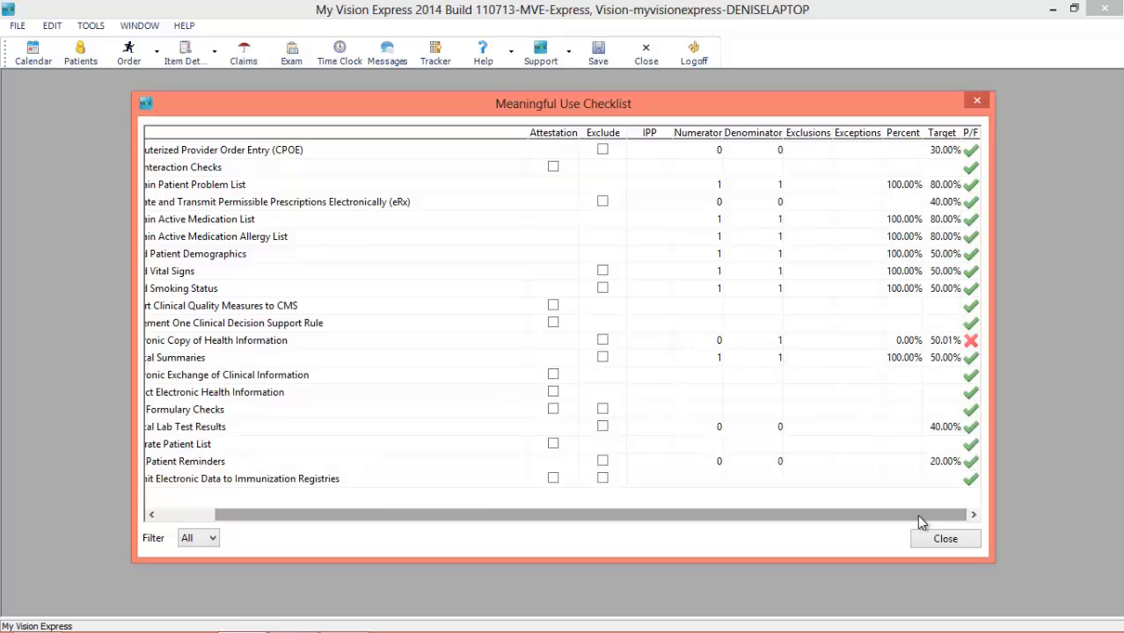
click(944, 538)
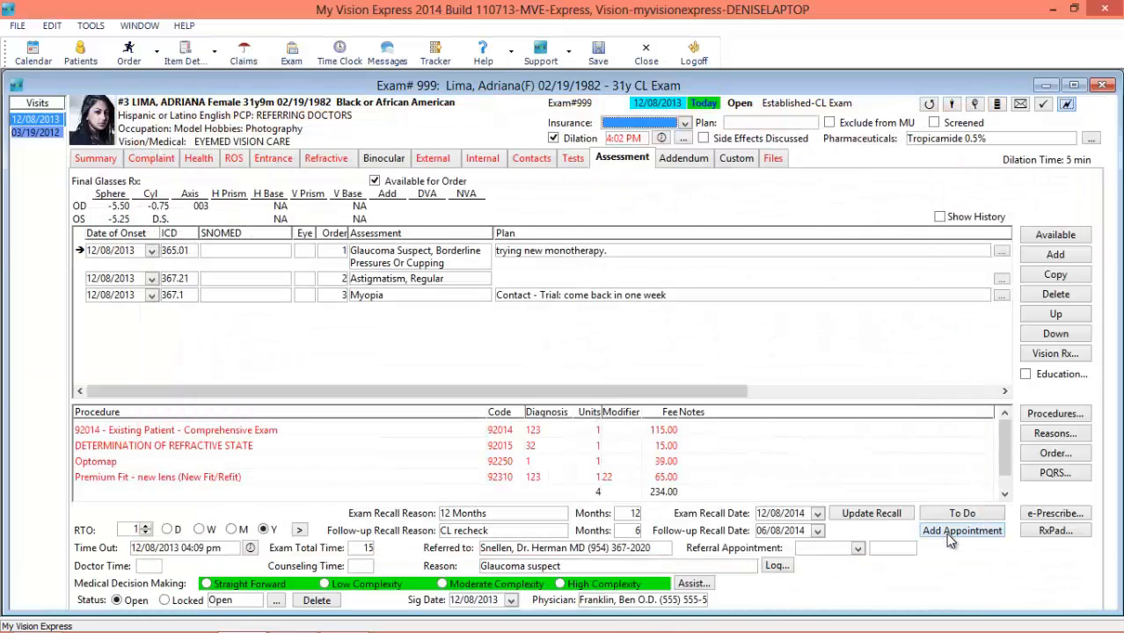
click(1043, 105)
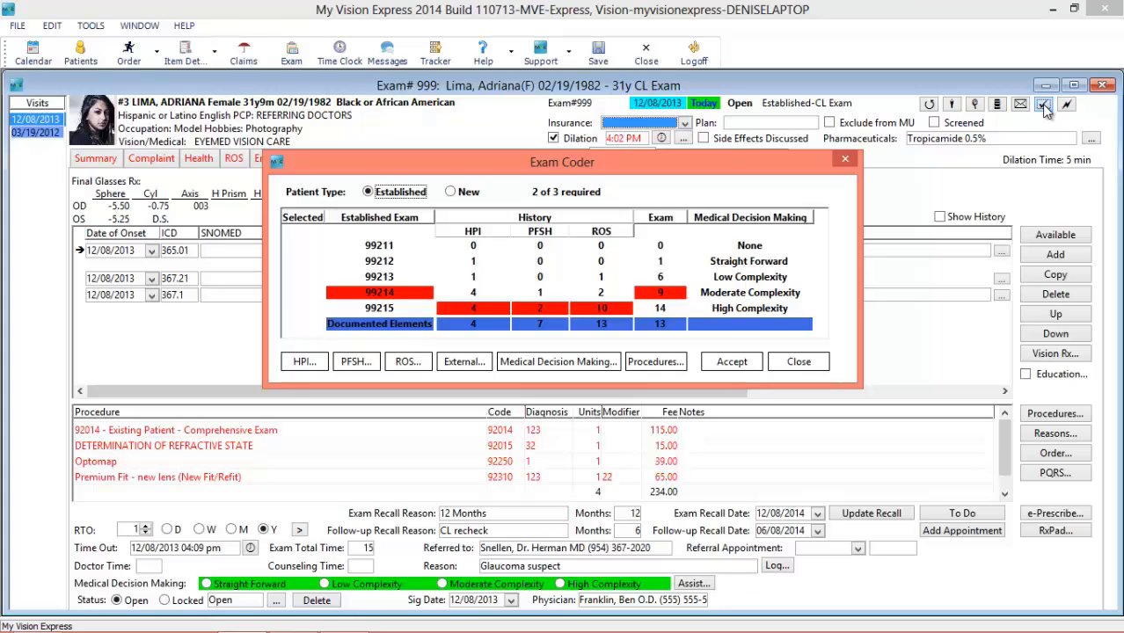
click(797, 361)
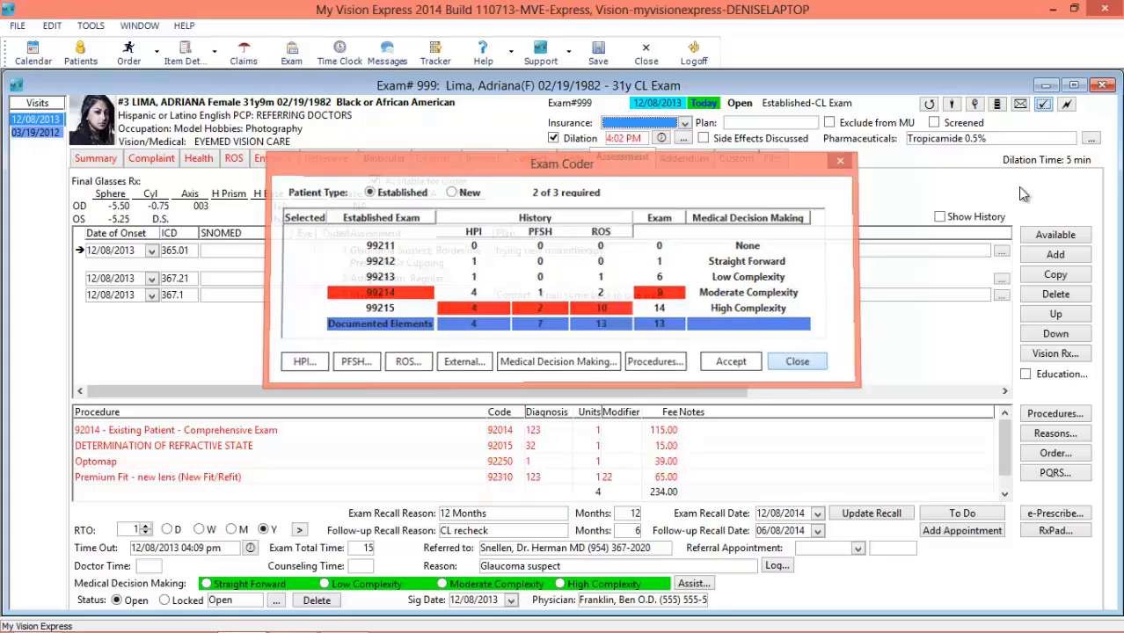
- Generate the Referral - Glaucoma letter for the exam, review it through to the signature line, and close it
click(1020, 104)
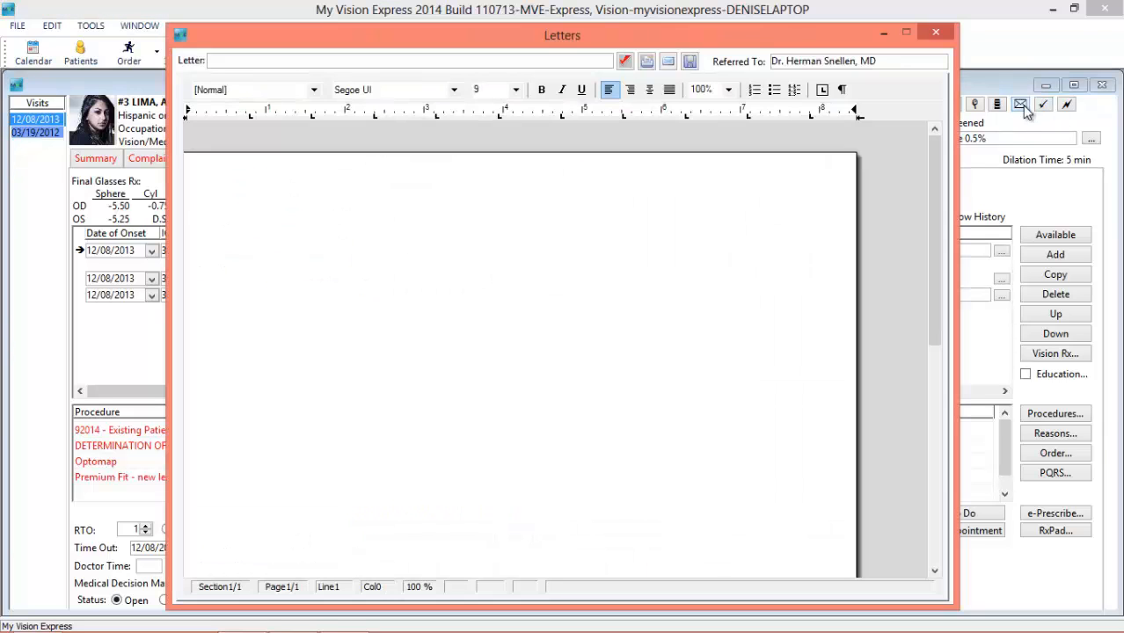
click(606, 62)
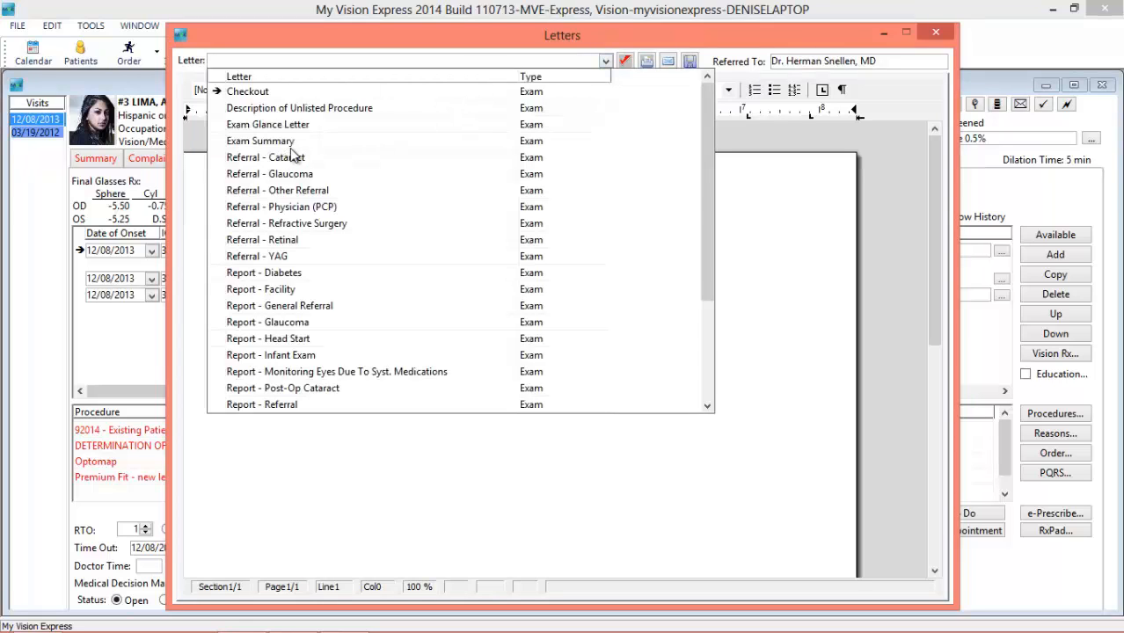
click(287, 175)
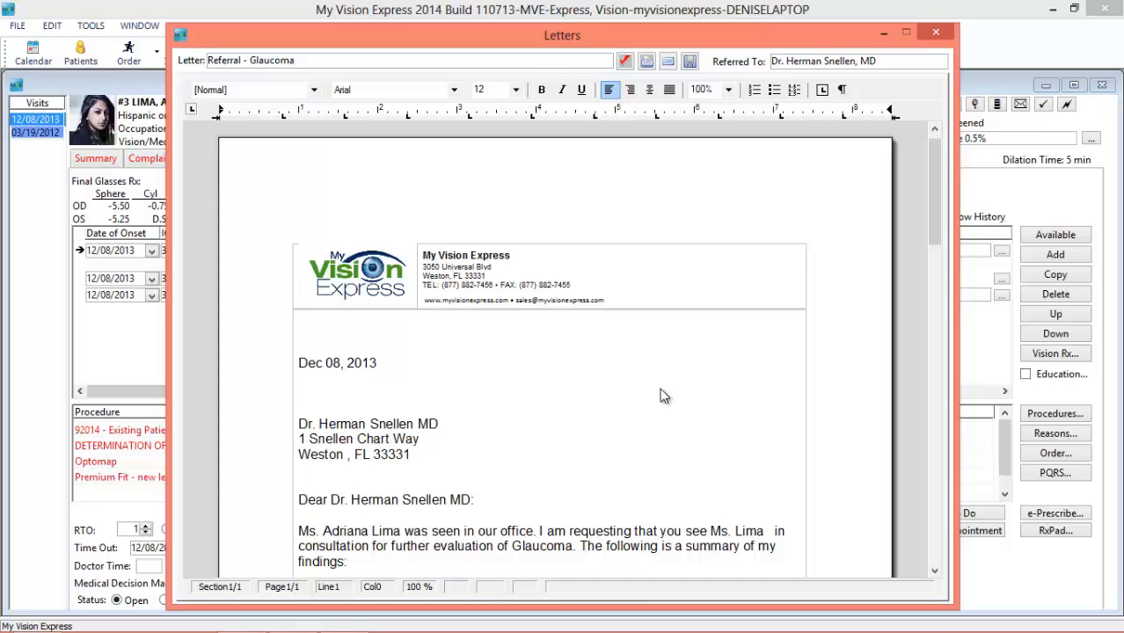
click(664, 396)
scroll(660, 395, down, 3)
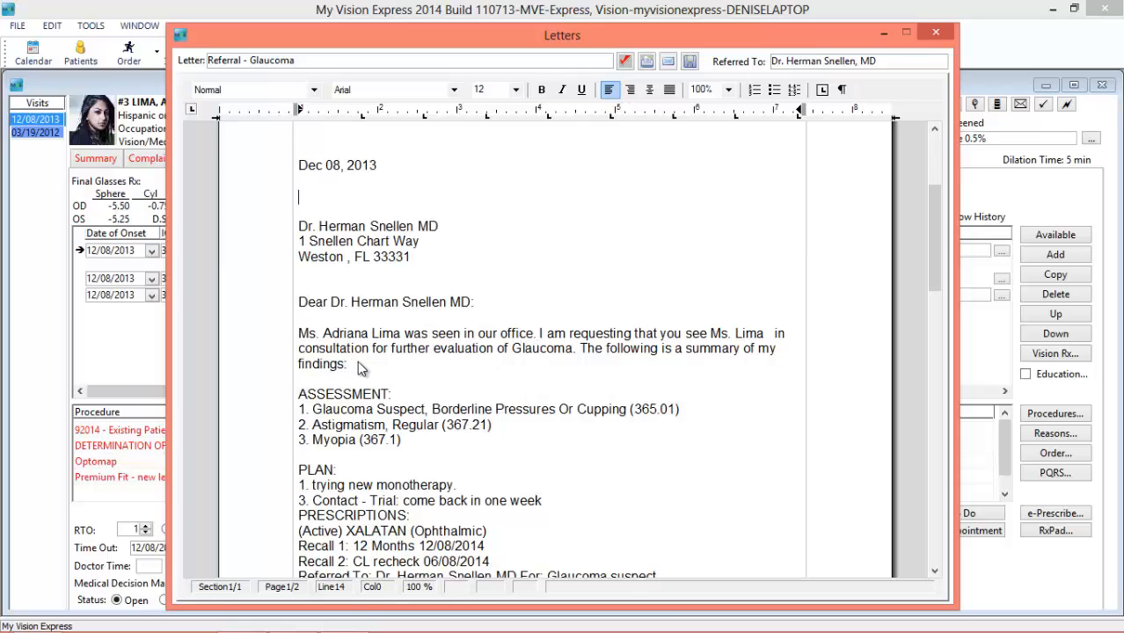
scroll(373, 373, down, 5)
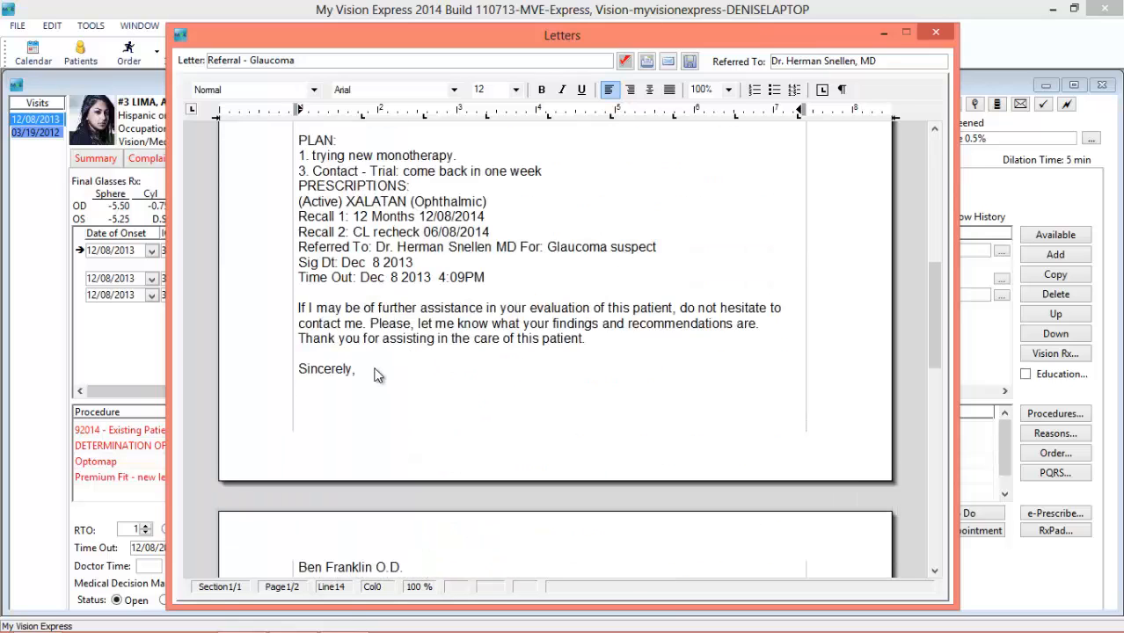
scroll(374, 374, down, 1)
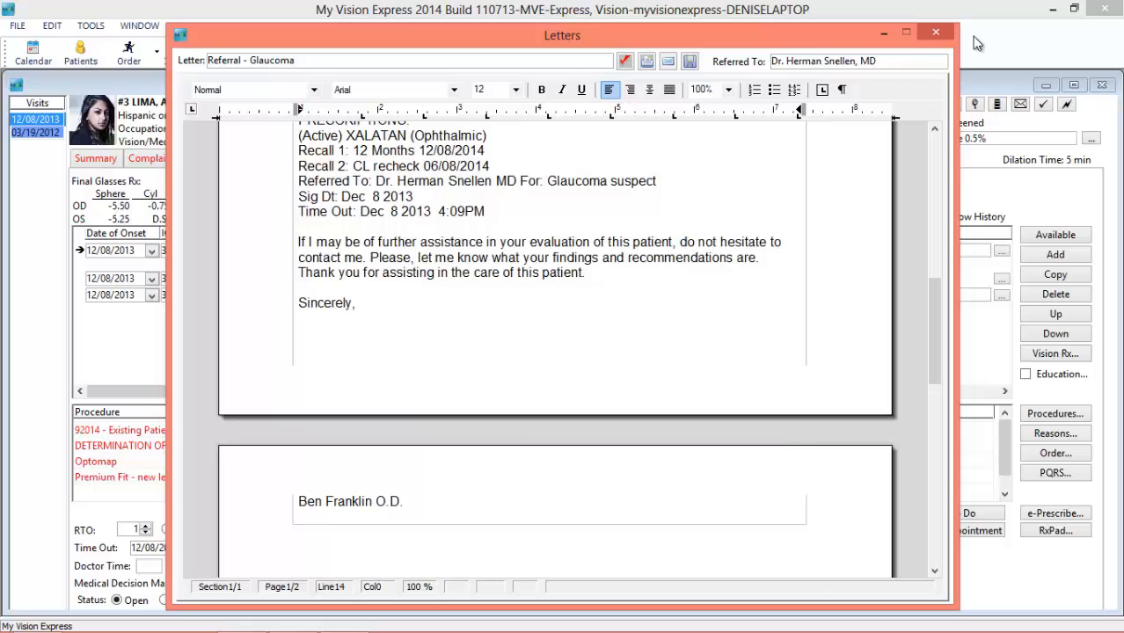
click(934, 33)
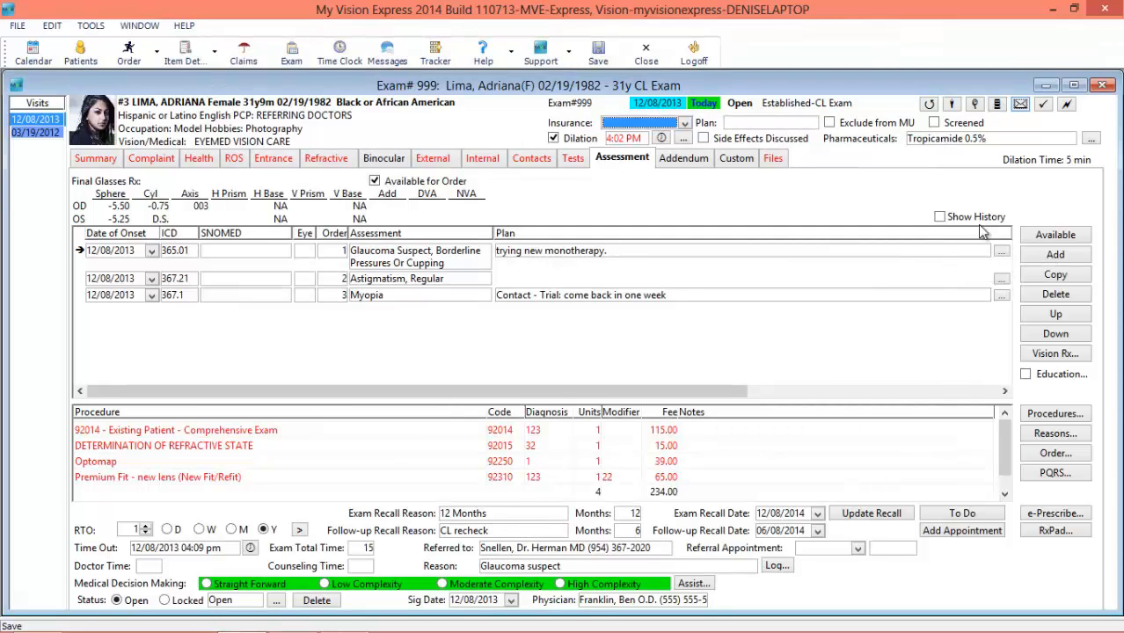
- Start a new exam from the 11:30 am Contact Lens Follow-Up appointment using the Contact lens follow-up template
click(975, 104)
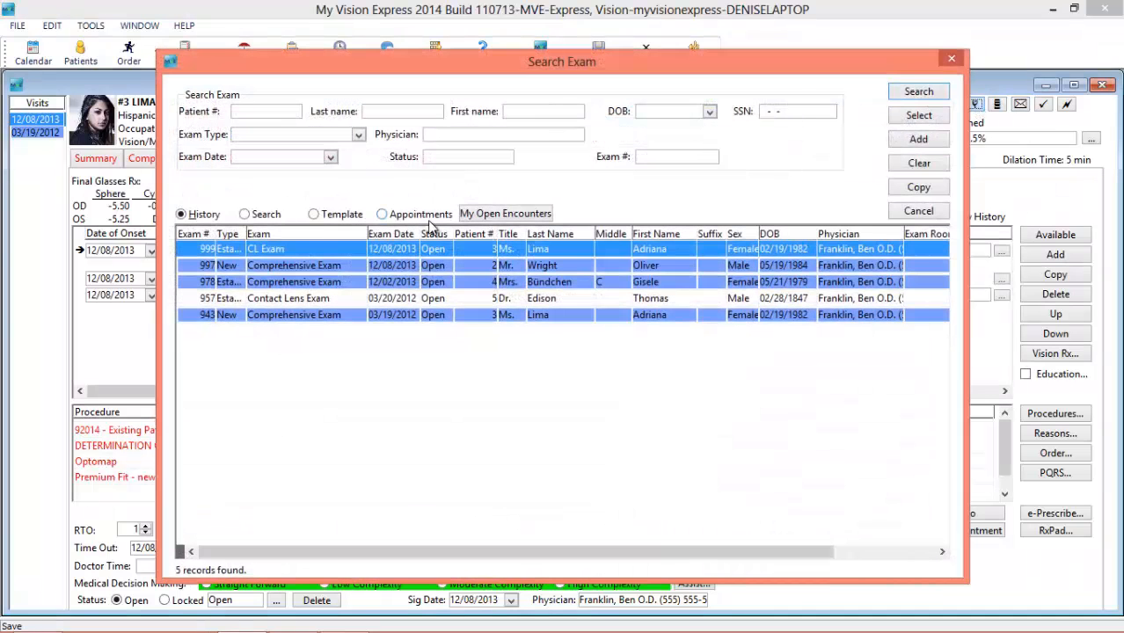
click(404, 213)
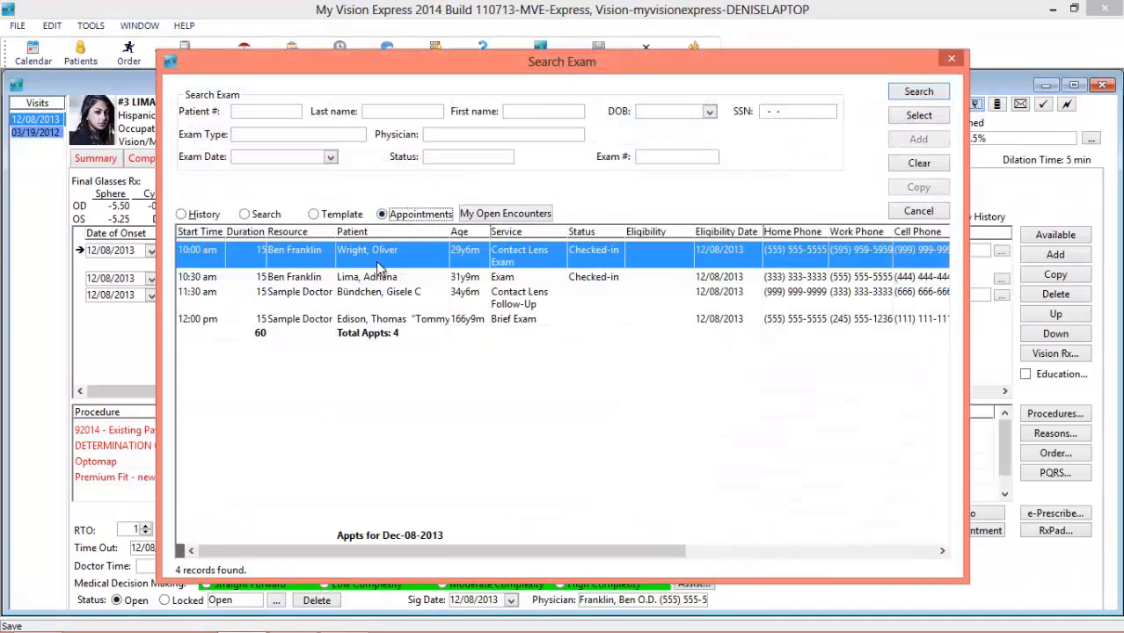
double_click(378, 295)
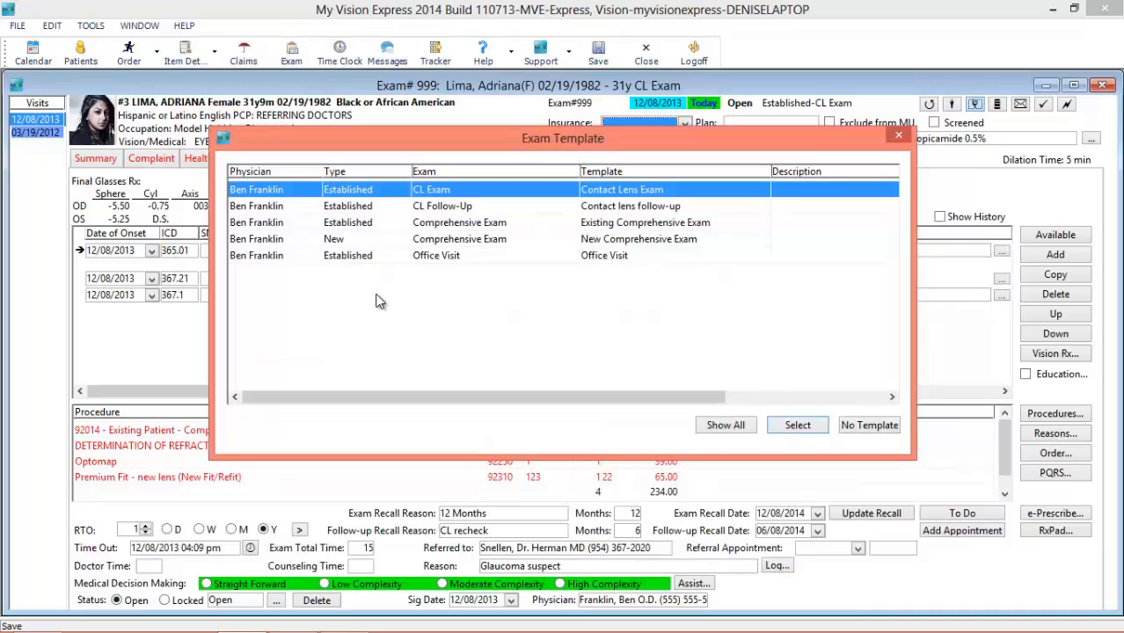
double_click(445, 206)
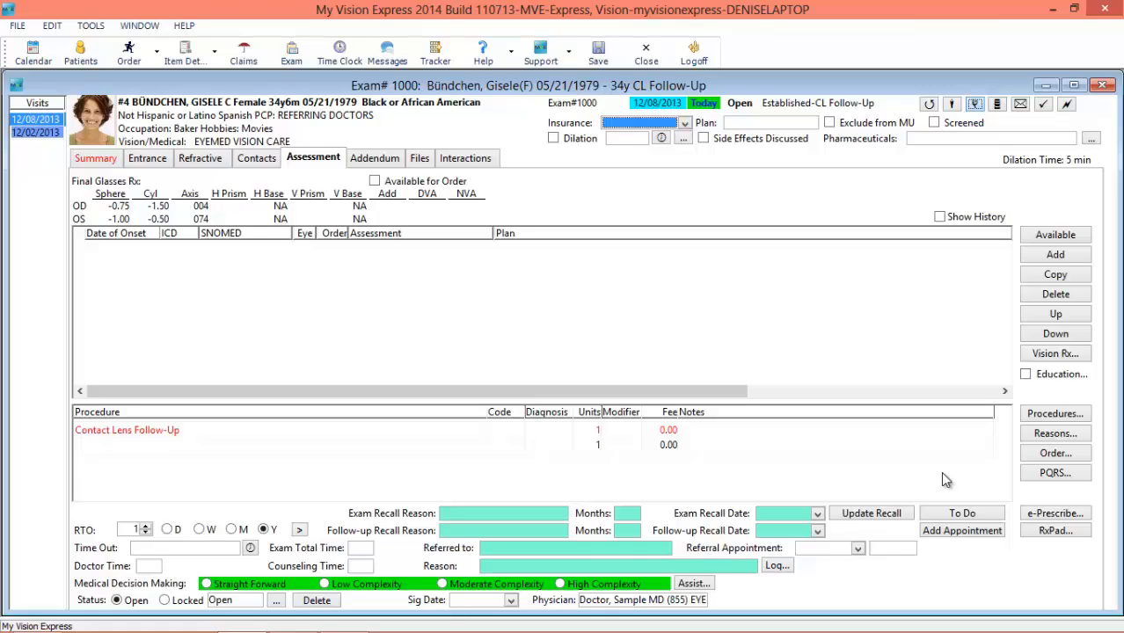
- Record the entrance aided acuities with contacts, setting the DVA to 20/20 for OD, OS and OU
click(88, 160)
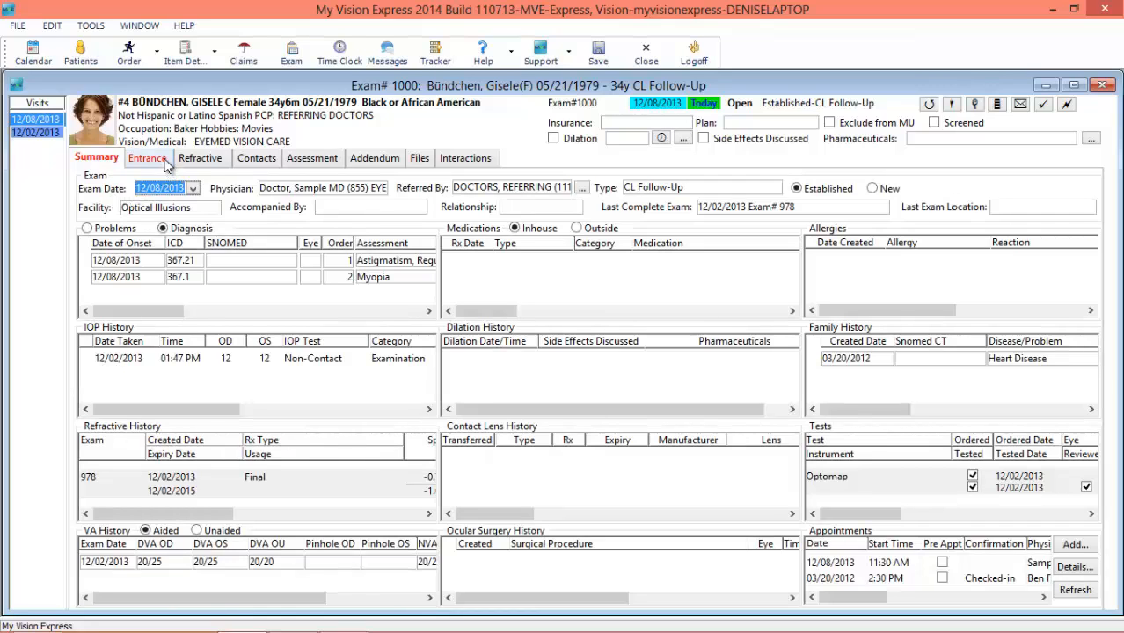
click(147, 160)
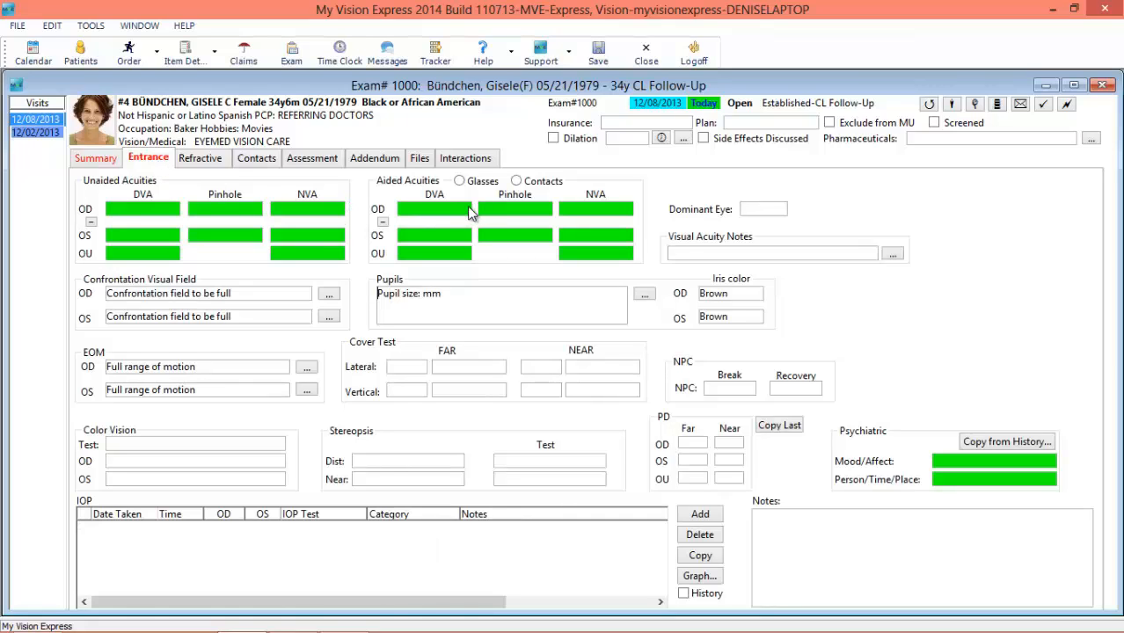
click(516, 180)
click(462, 210)
click(427, 225)
click(461, 235)
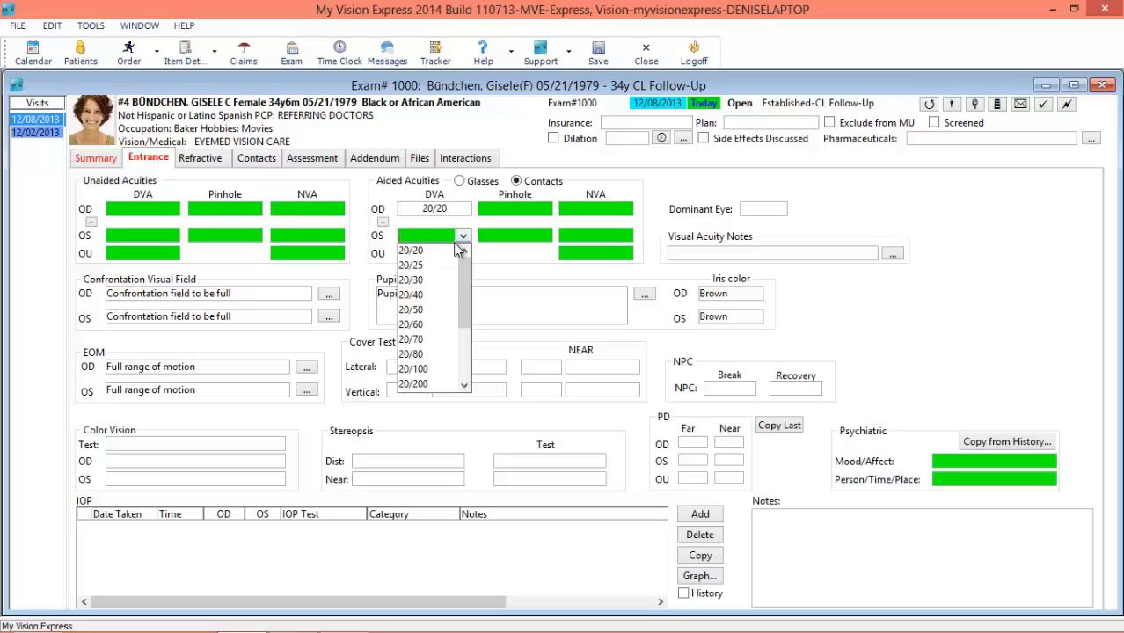
click(456, 251)
click(462, 253)
click(452, 268)
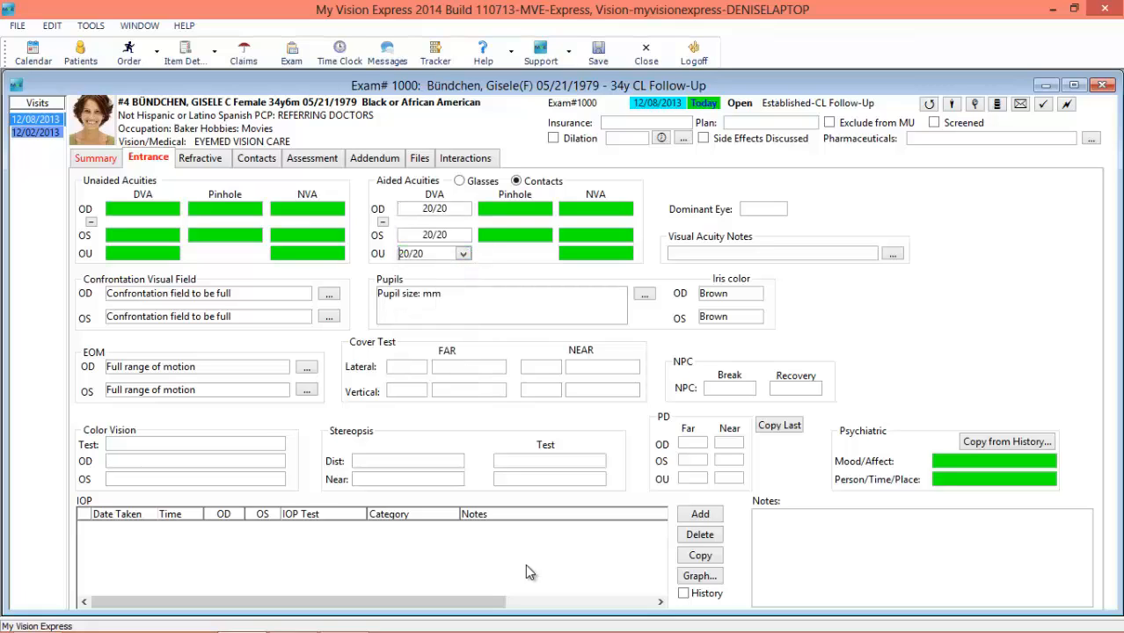
- View the refractive history and copy the earlier trial soft contact lens Rx into the current exam as a Final Rx
click(202, 159)
click(197, 439)
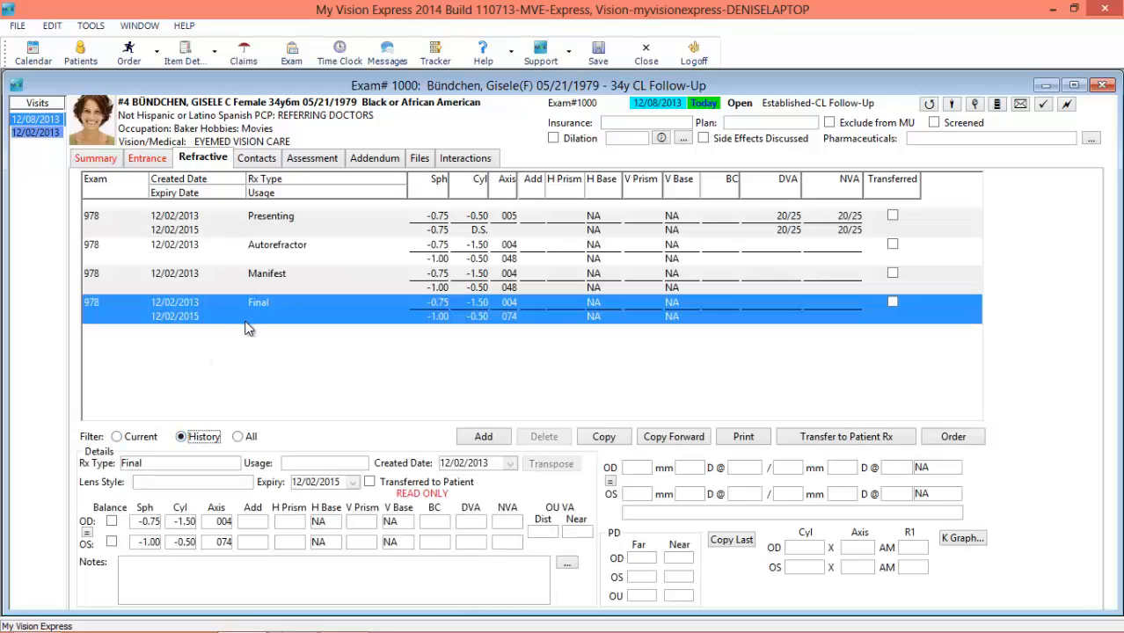
click(257, 160)
click(100, 183)
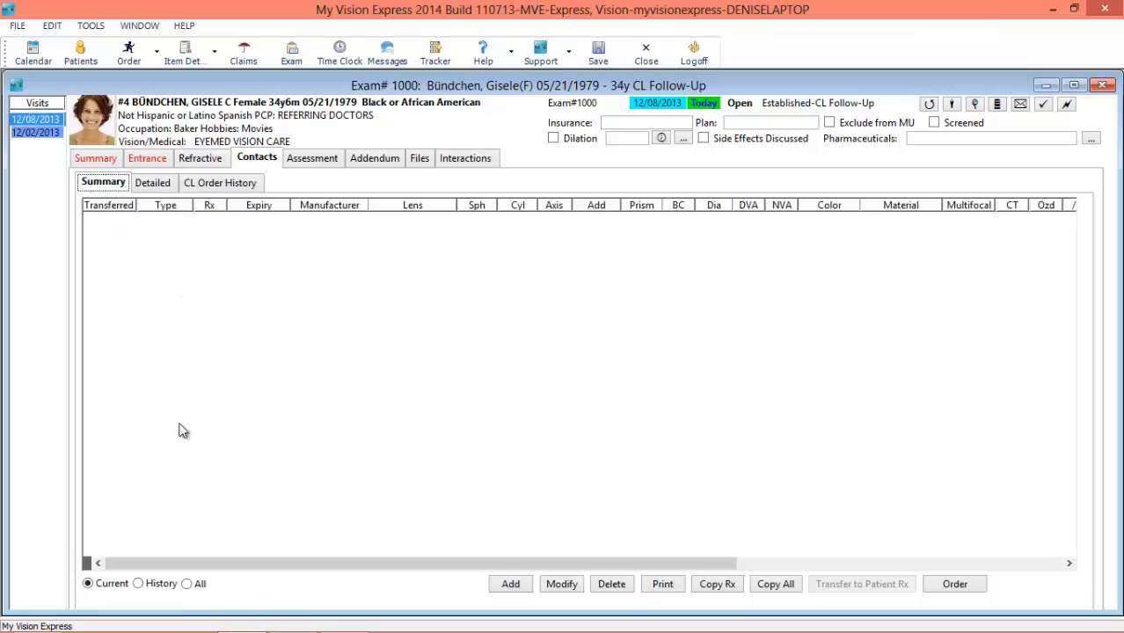
click(149, 584)
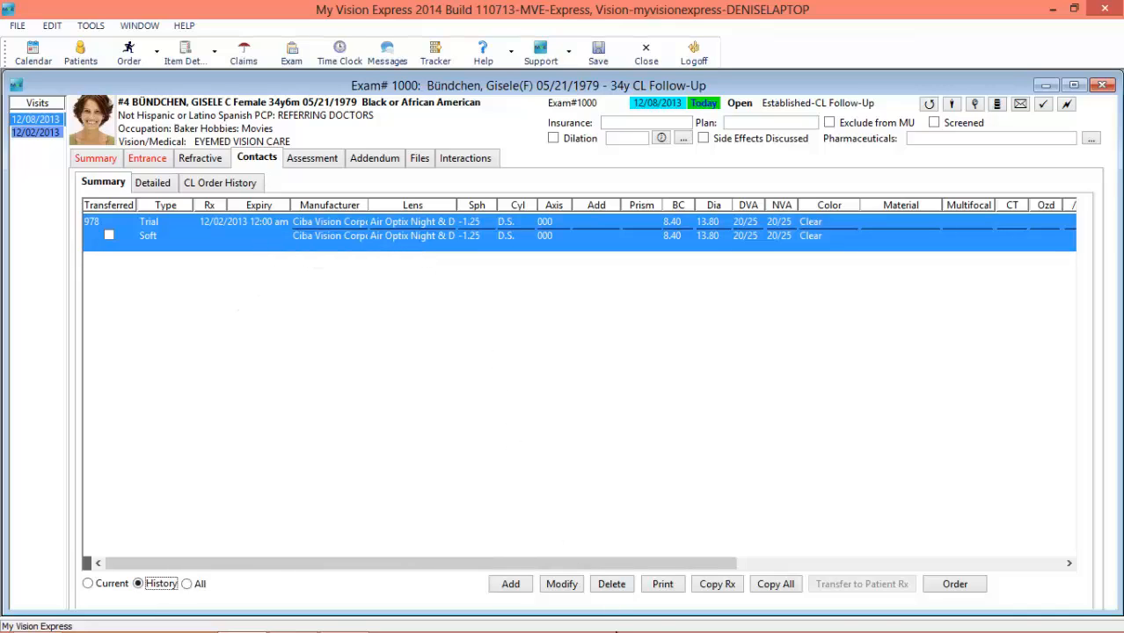
click(720, 590)
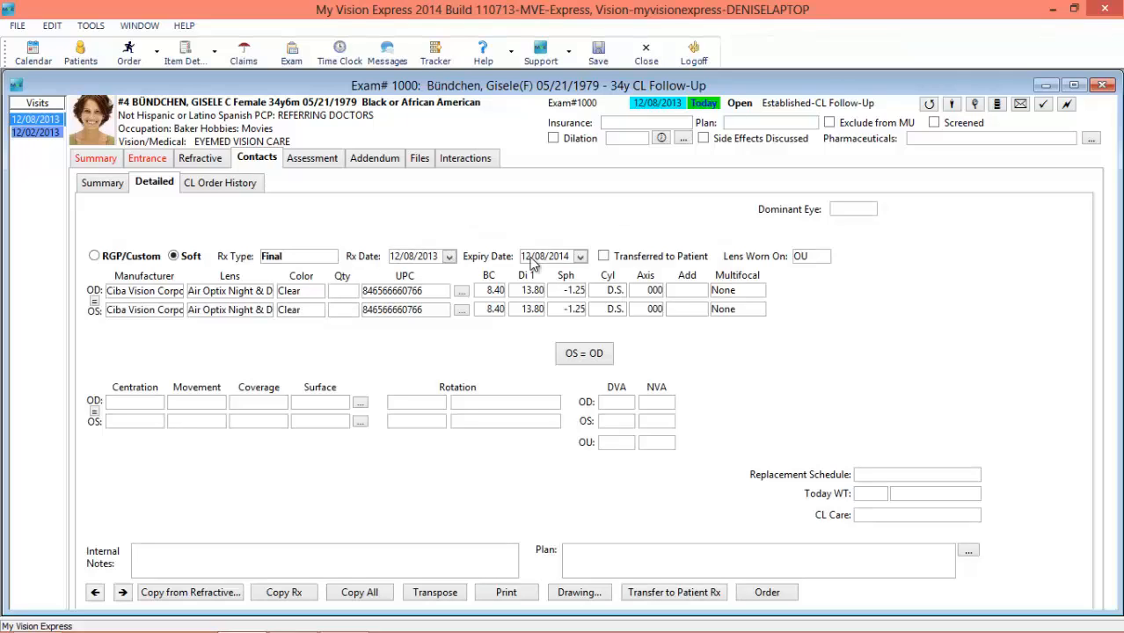
- Set the contact Rx's OD sphere to -1.50, transfer it to the patient, and choose Monthly replacement and Clear Care
click(584, 296)
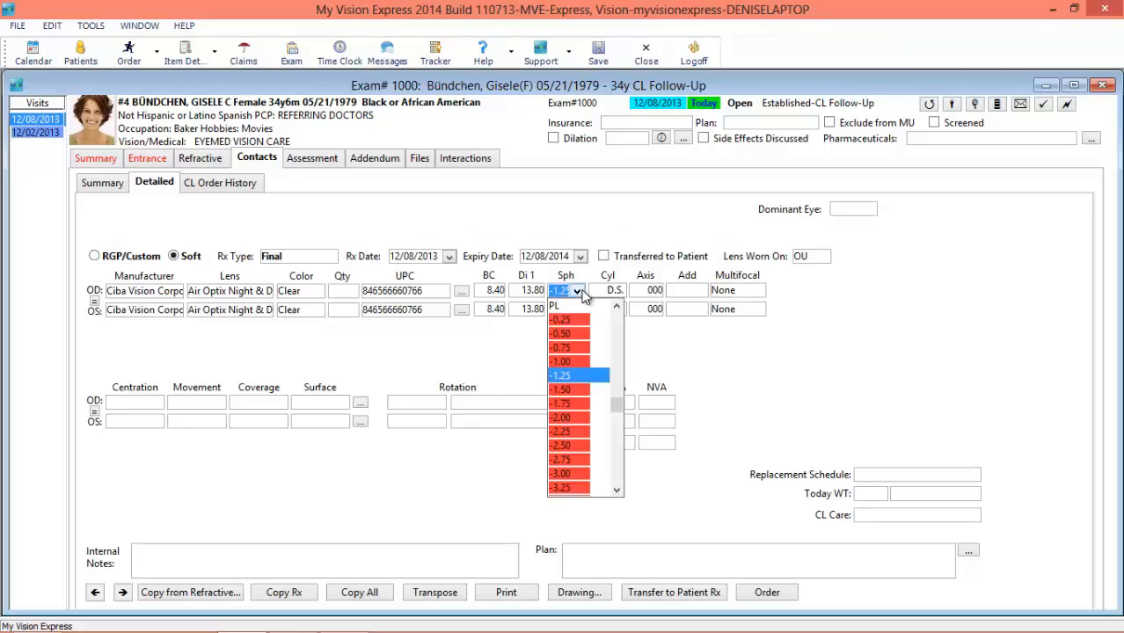
click(580, 369)
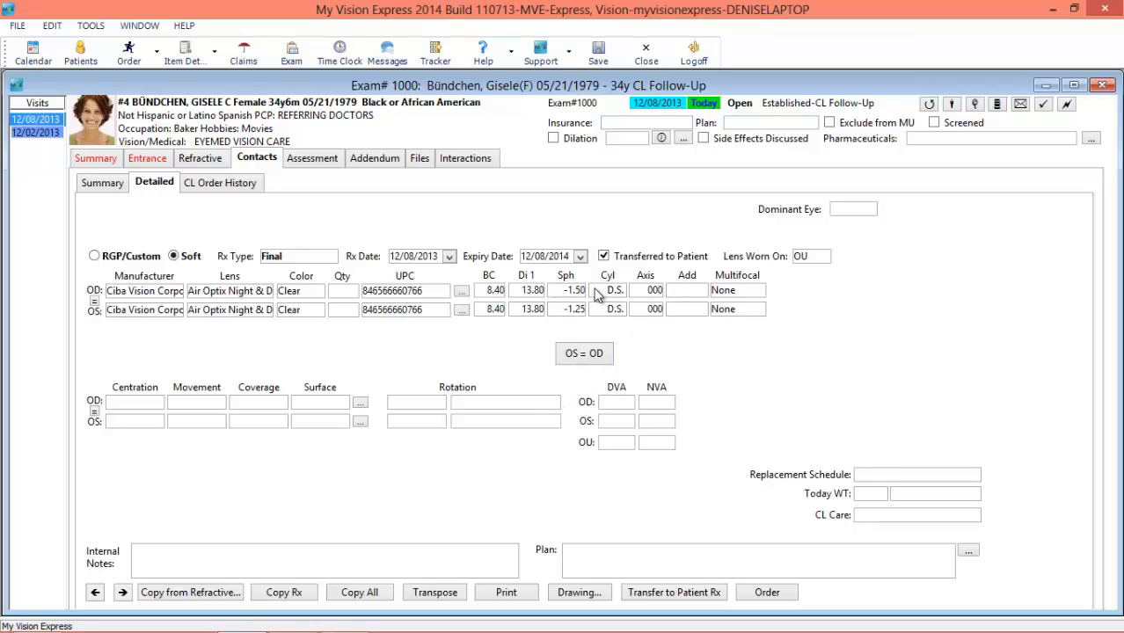
click(976, 475)
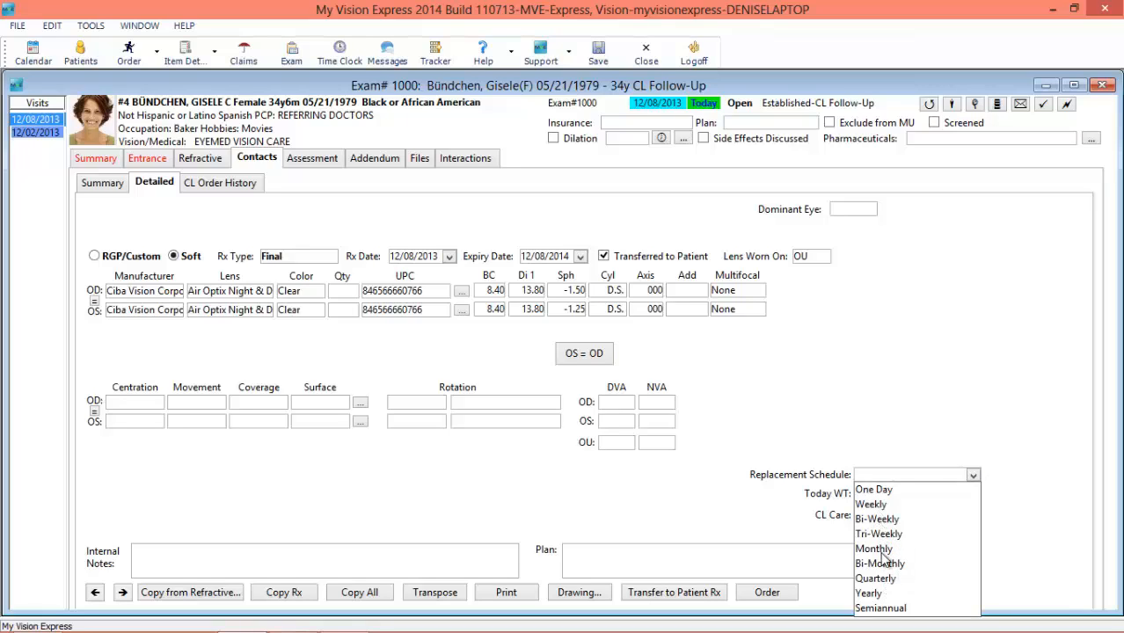
click(876, 548)
click(972, 516)
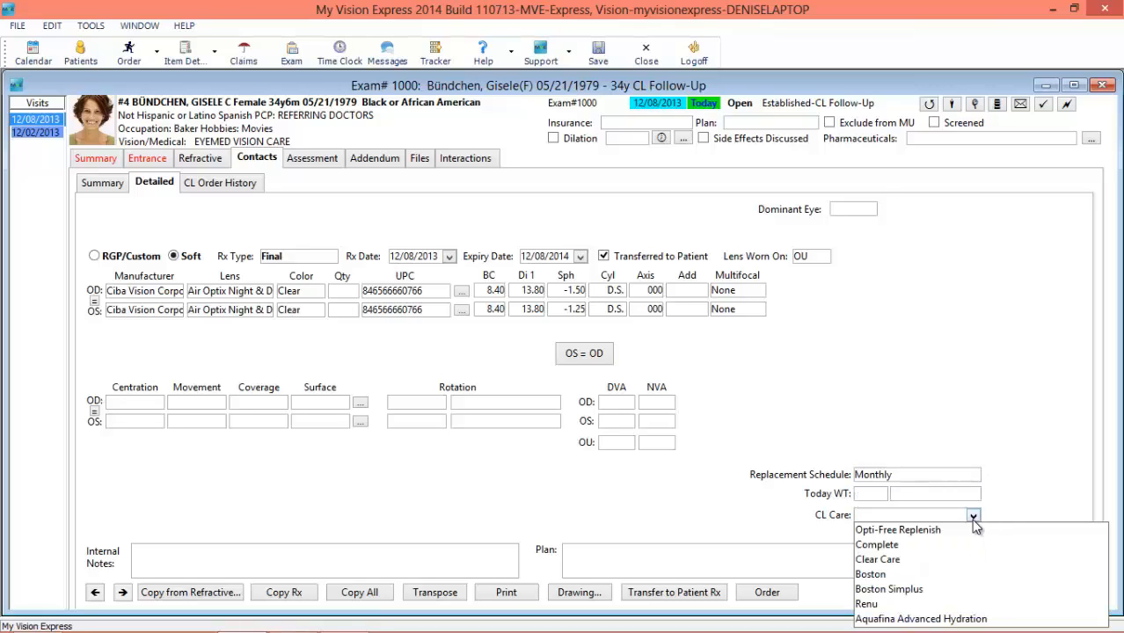
click(908, 559)
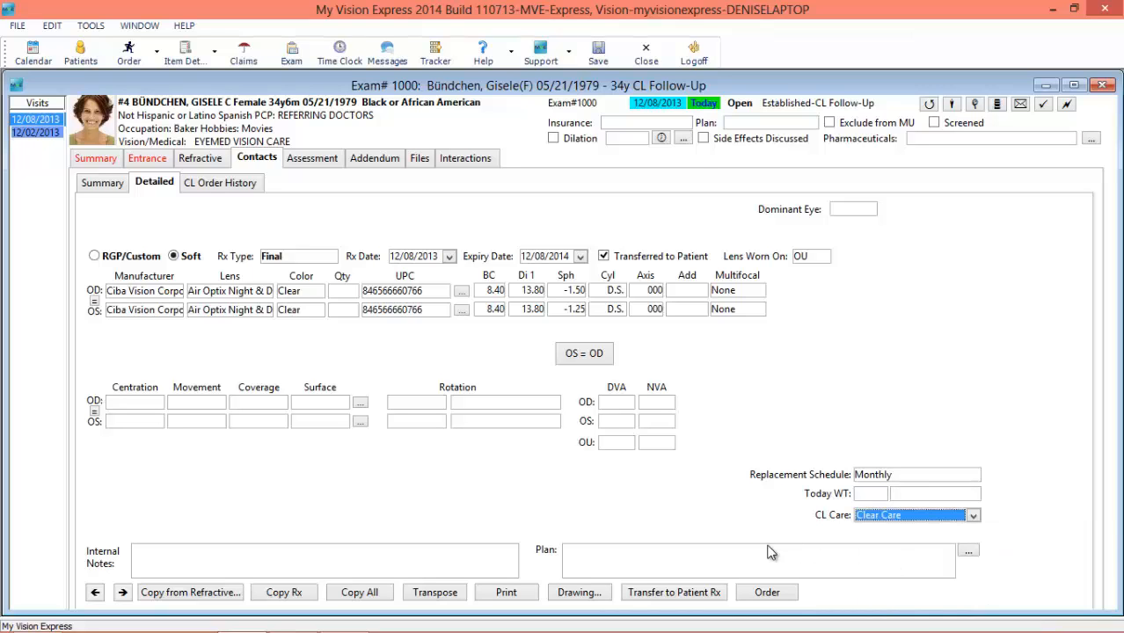
- Add the Current Wearer instruction about always wearing contacts in for future exams to the contact lens plan
click(946, 558)
click(967, 550)
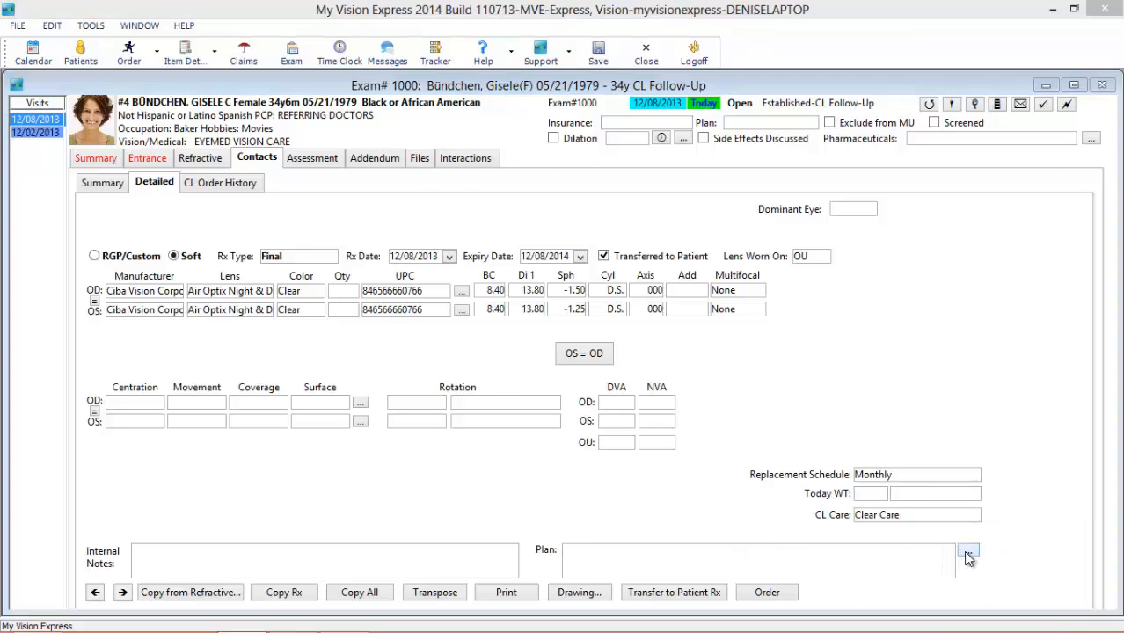
click(444, 141)
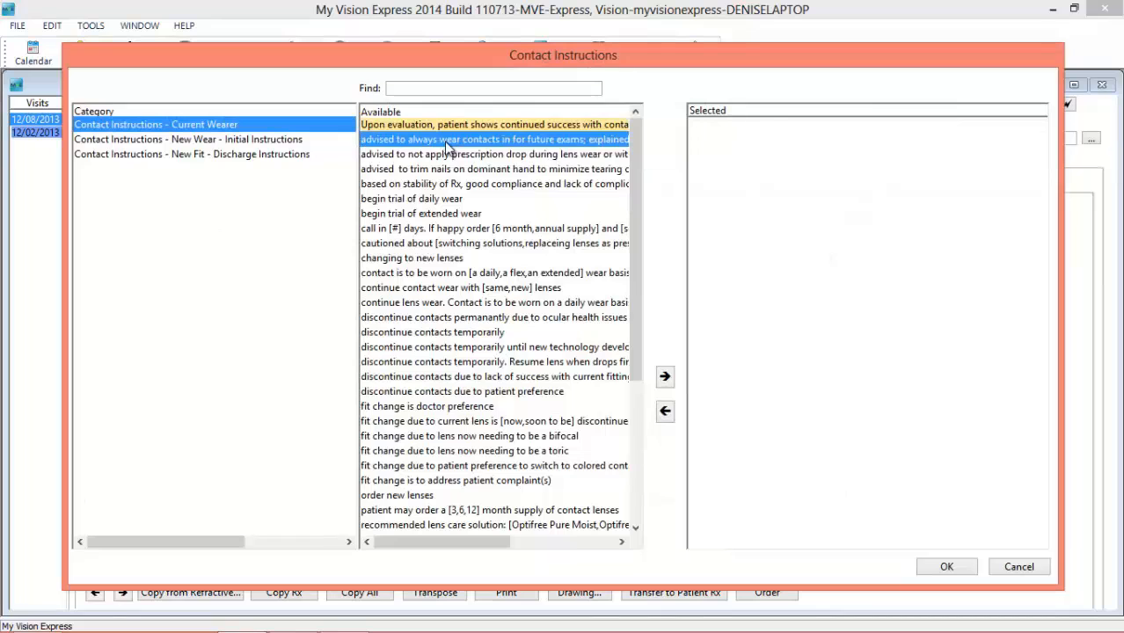
click(668, 378)
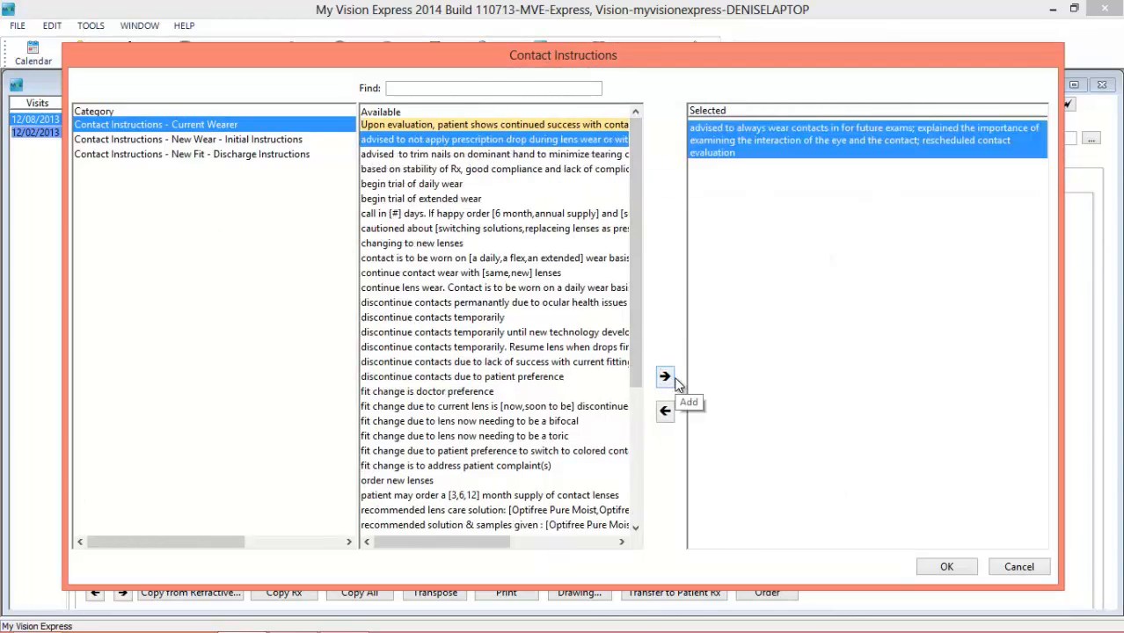
click(942, 564)
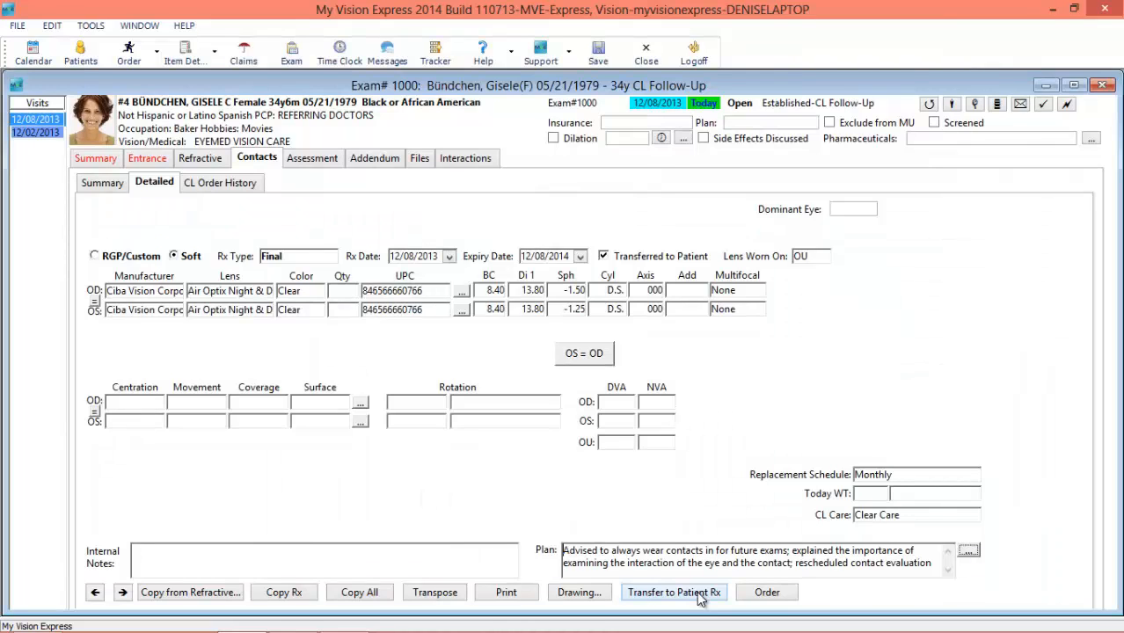
- Import the available 367.1 diagnosis with its Contact - Final plan into the exam's assessment
click(314, 160)
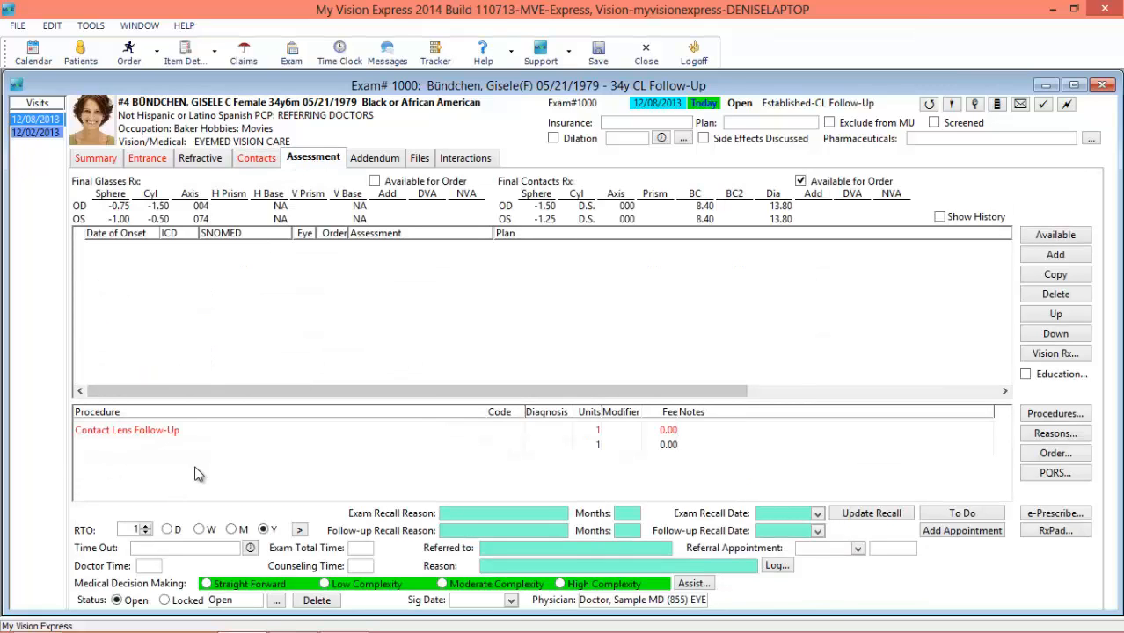
click(1055, 235)
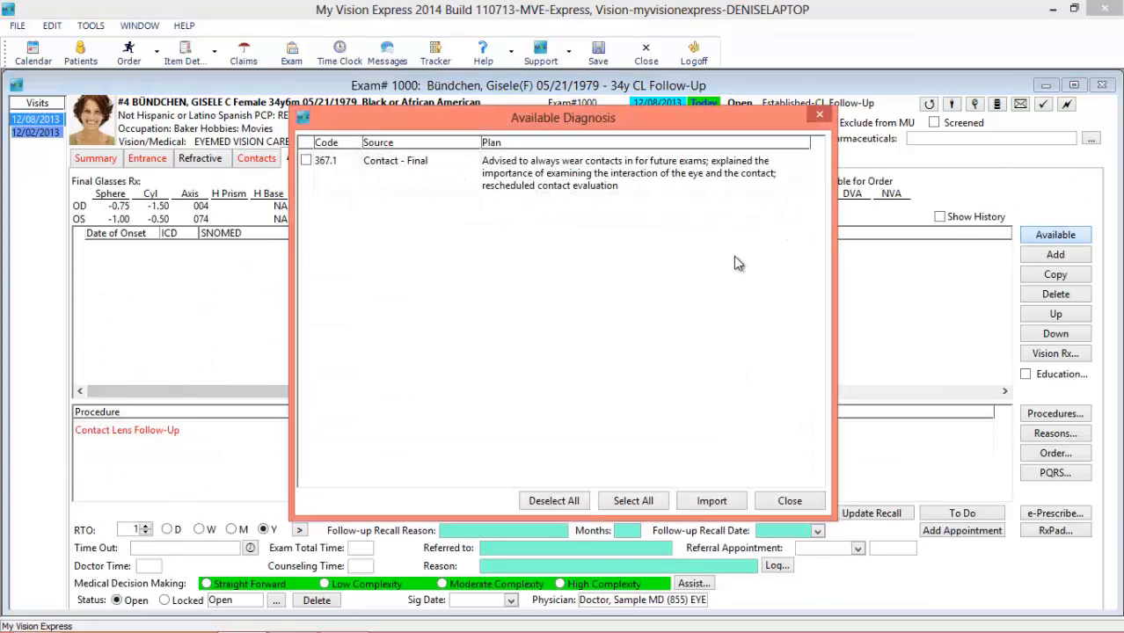
click(306, 160)
click(706, 500)
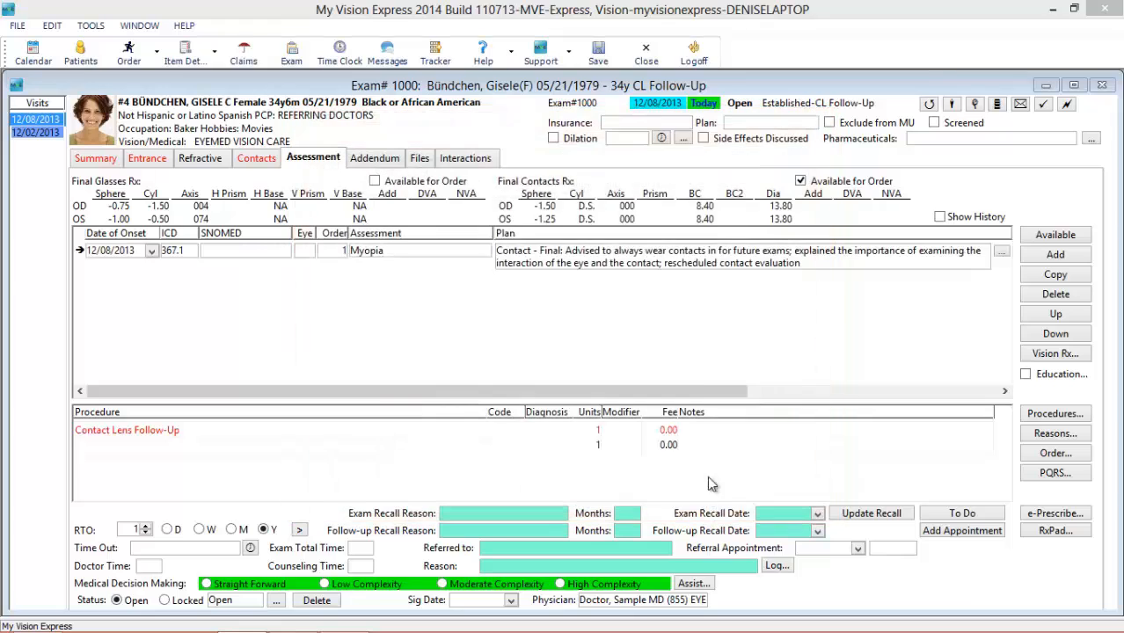
click(591, 267)
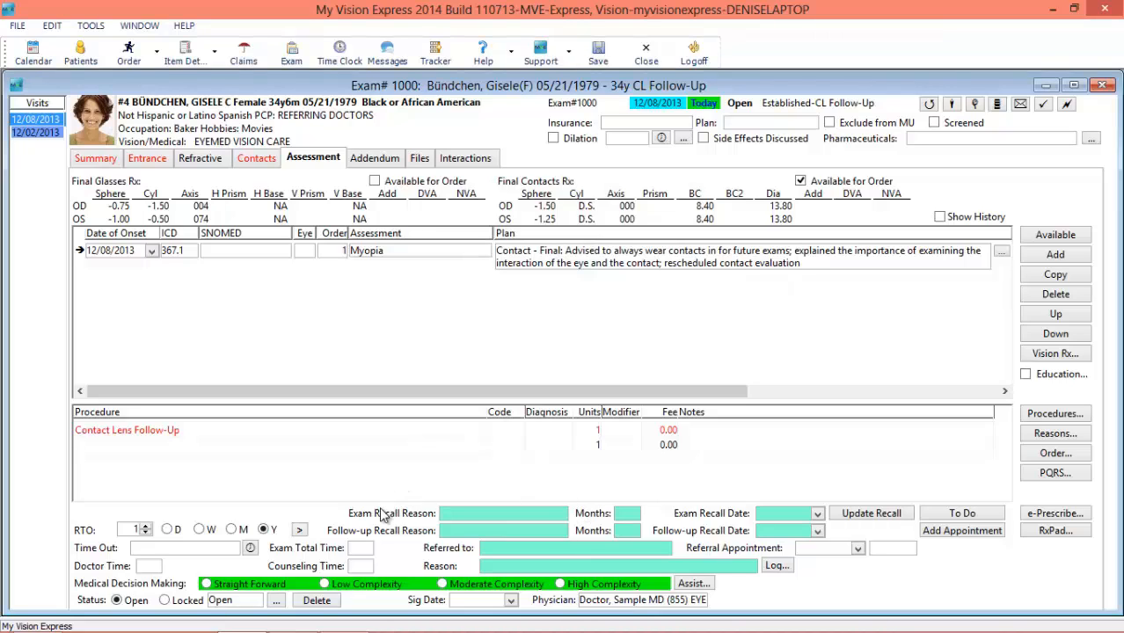
- Set the signature date to 12/08/2013 and stamp the exam's time out with the current time
click(509, 600)
click(513, 598)
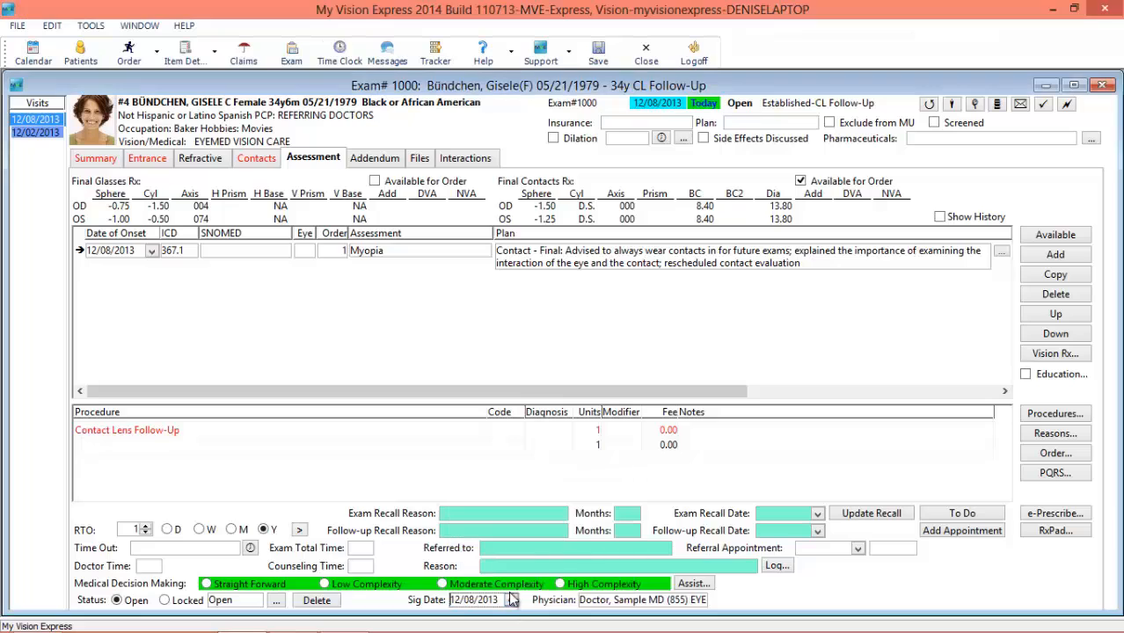
click(251, 547)
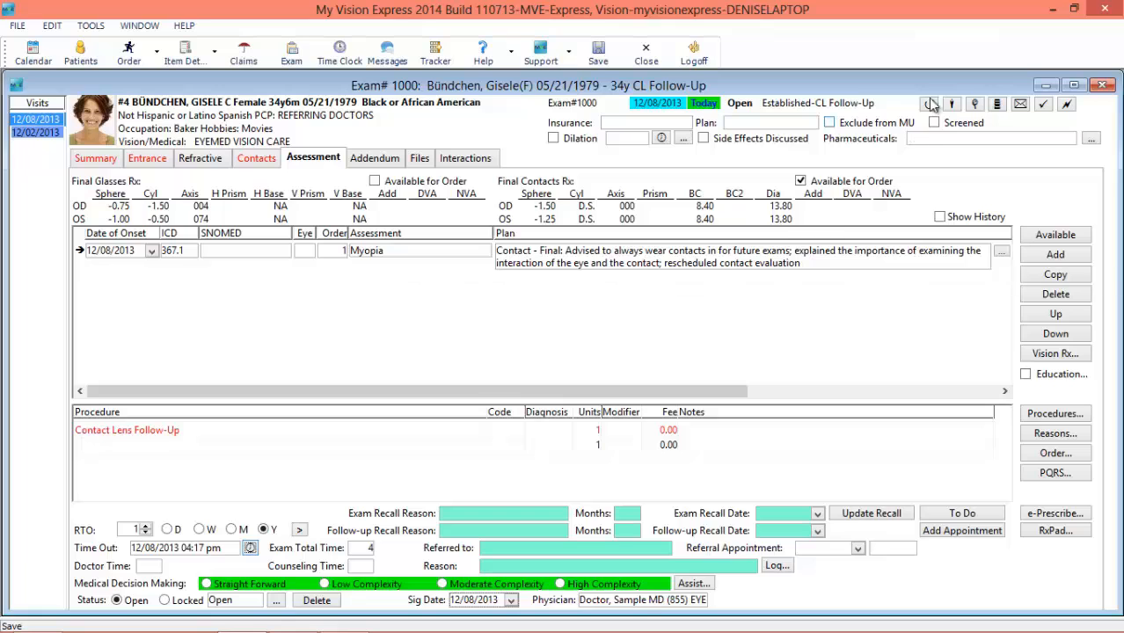
- Start a new exam from the 12:00 pm Brief Exam appointment using the Office Visit template
click(974, 105)
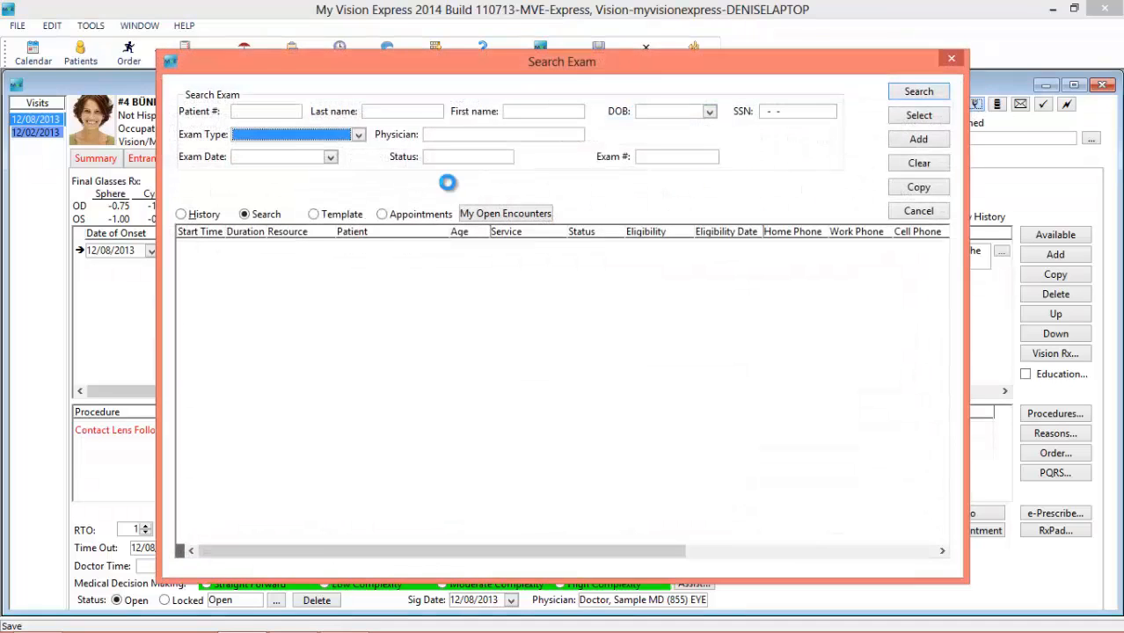
click(410, 220)
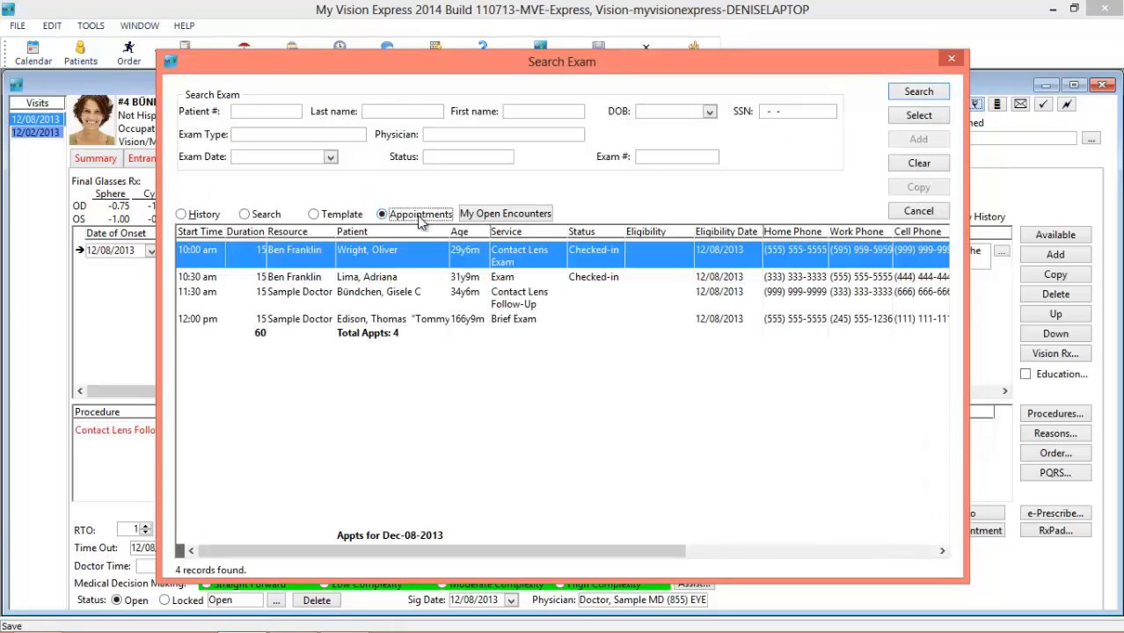
double_click(368, 321)
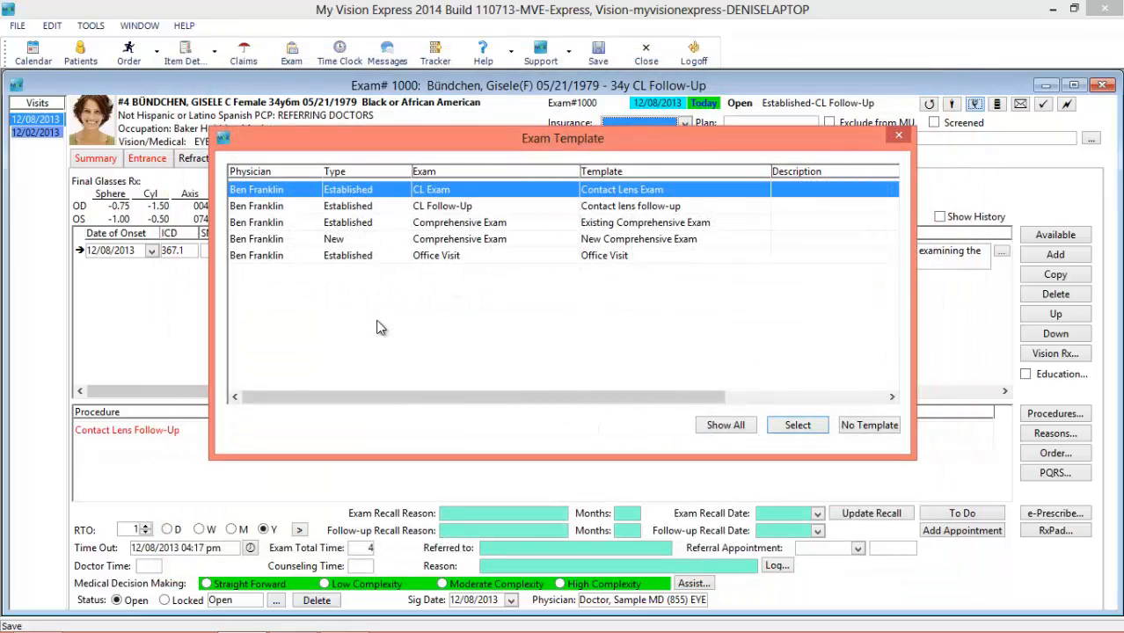
double_click(471, 256)
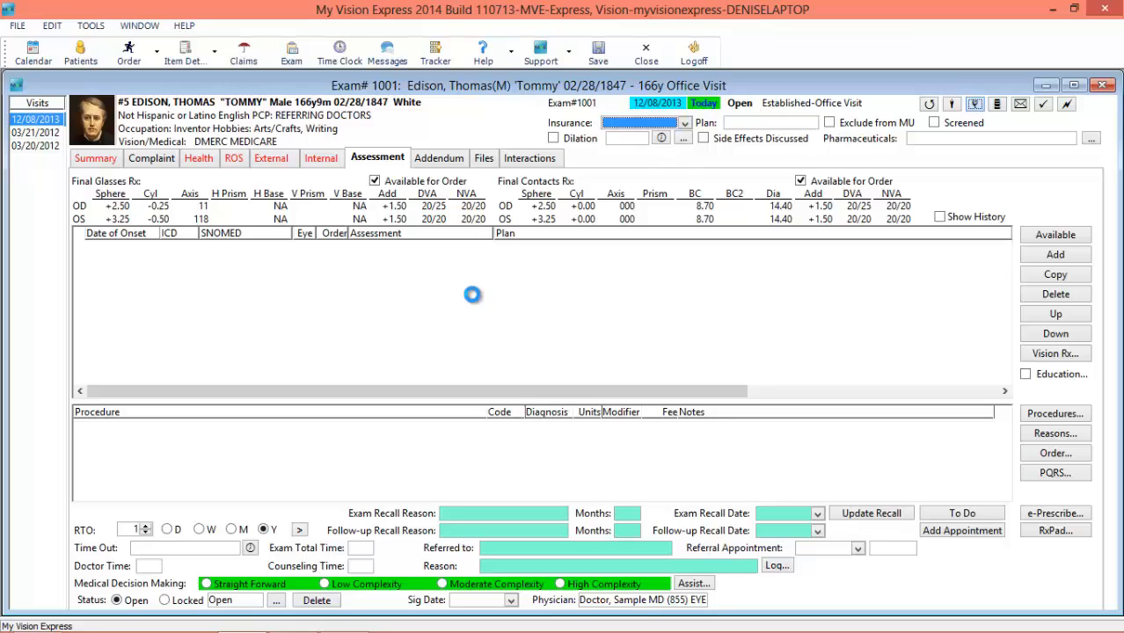
- Add the Tests section to the office visit exam
right_click(579, 167)
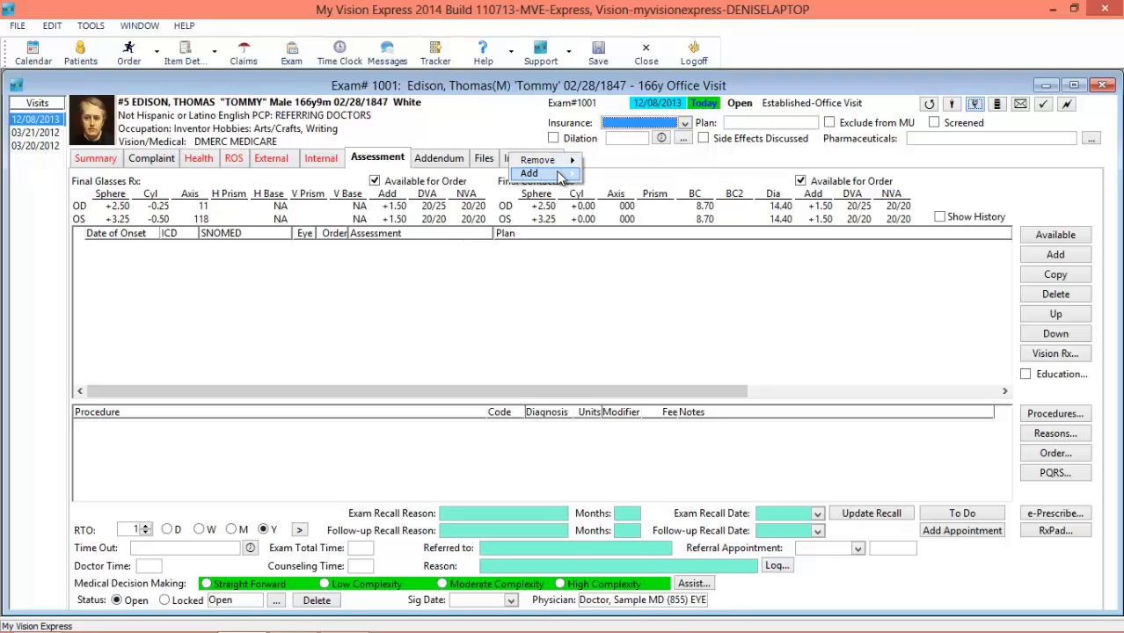
mouse_move(536, 173)
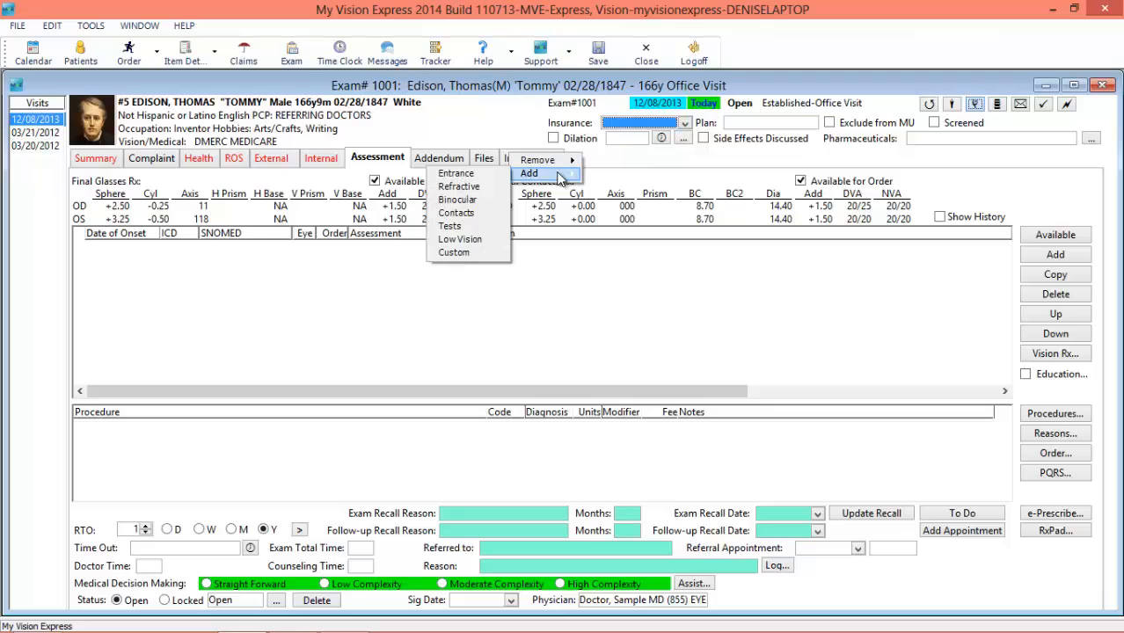
click(475, 226)
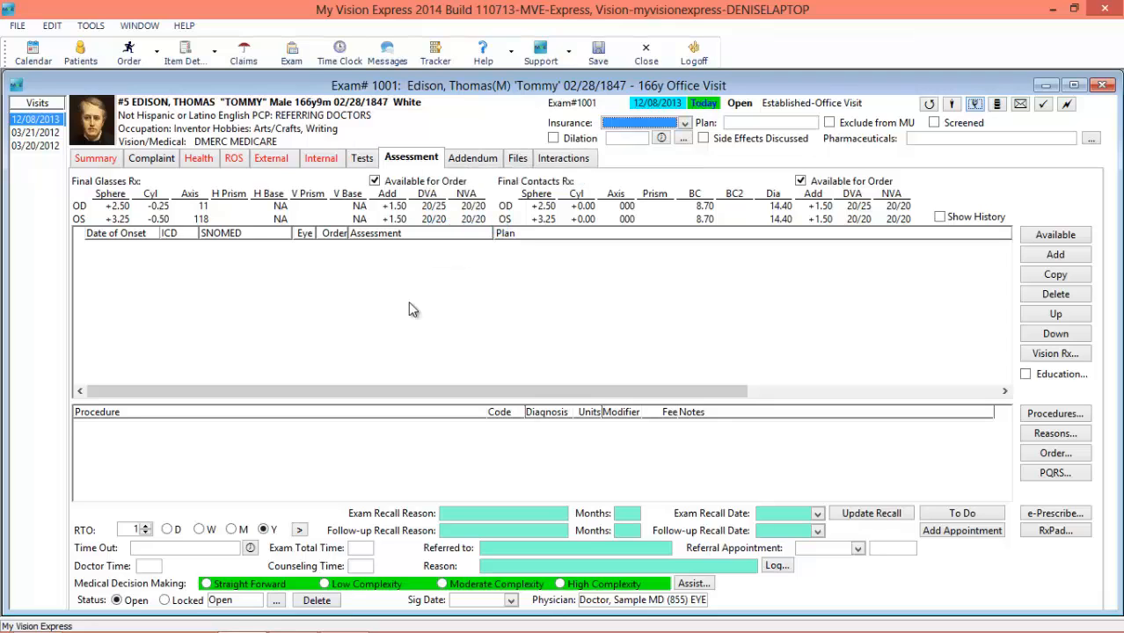
- Record the chief complaint: Red eye/infection visit, Redness, Left eye, timing Frequently, context With contacts
click(98, 160)
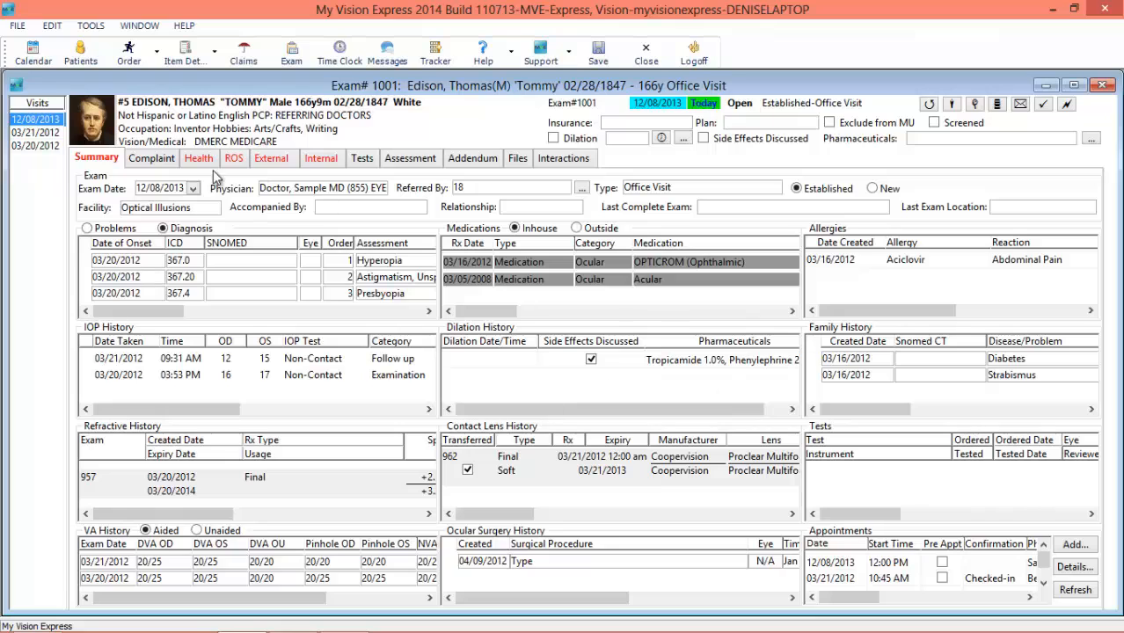
click(153, 159)
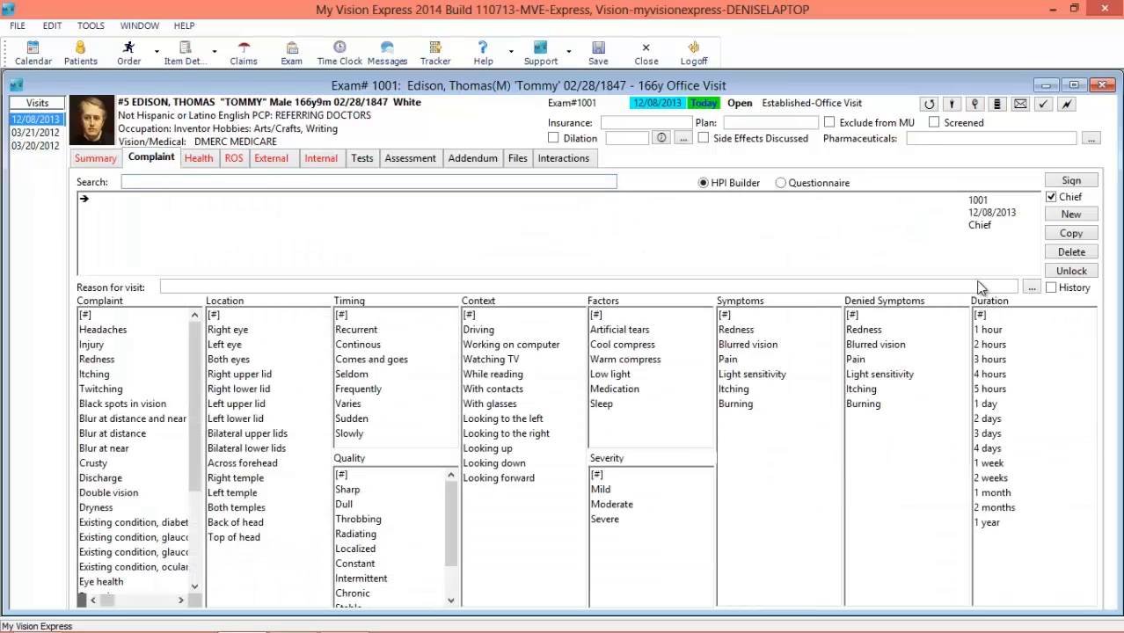
click(1009, 288)
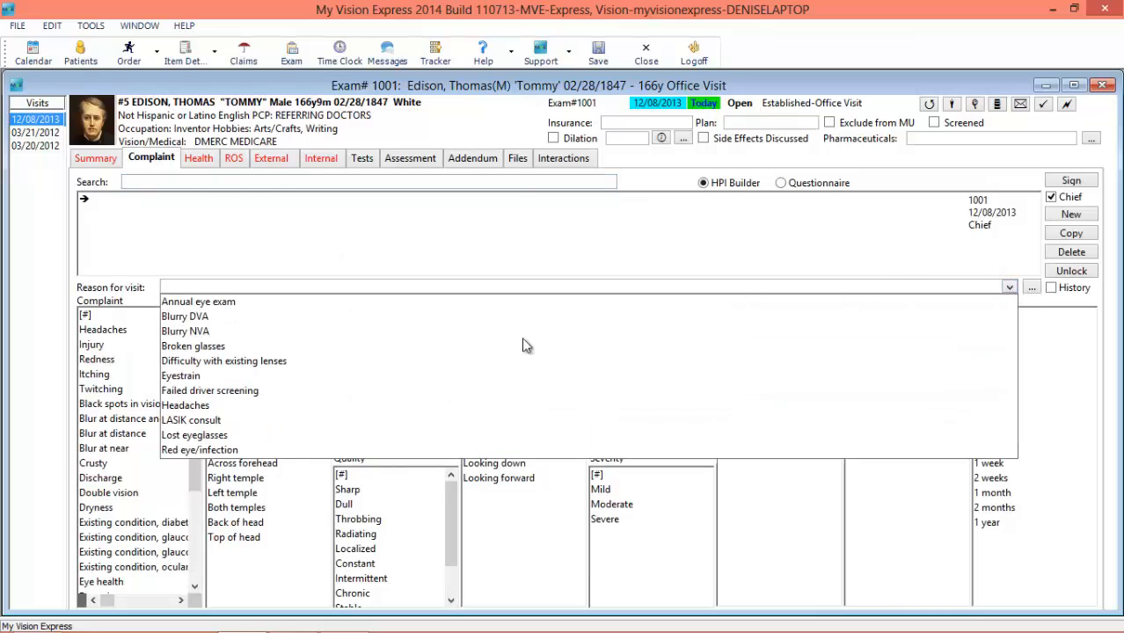
click(230, 450)
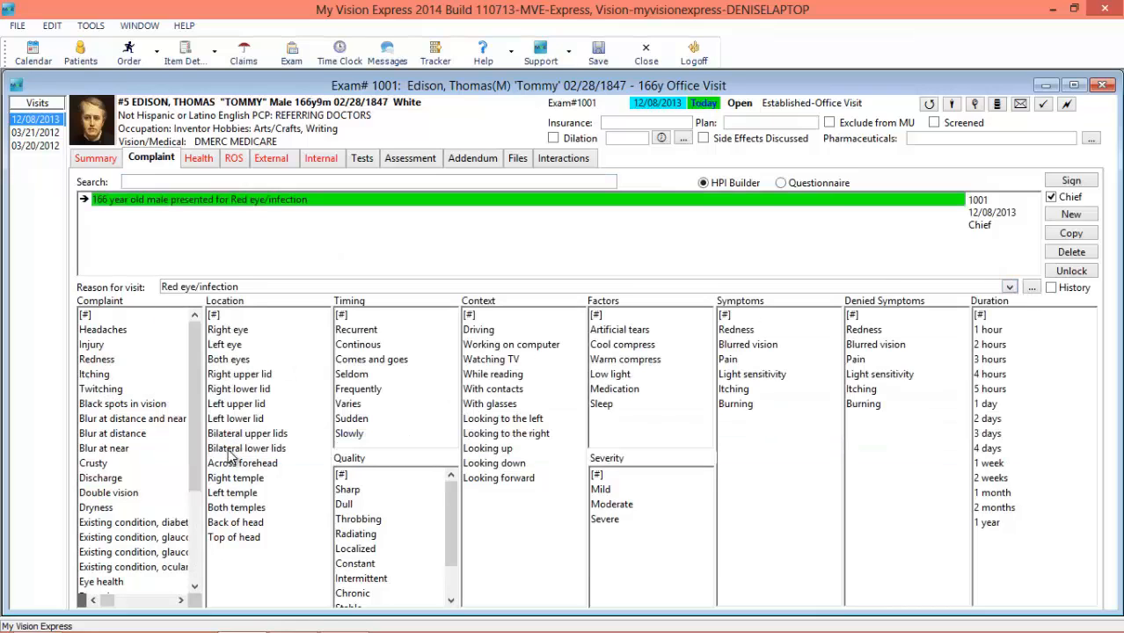
click(94, 361)
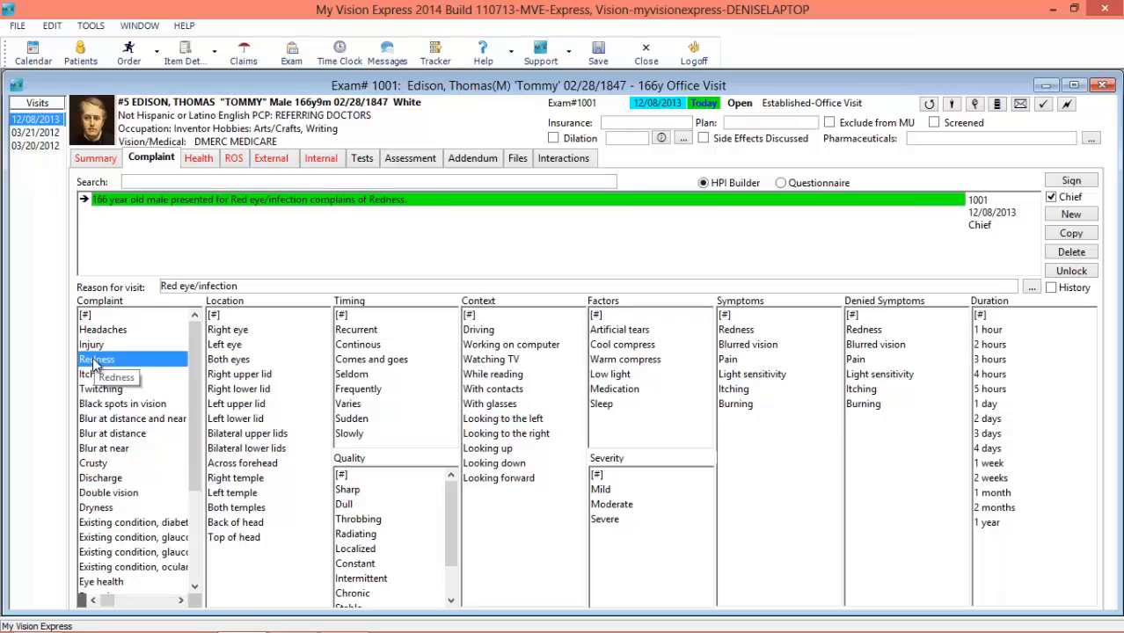
click(234, 347)
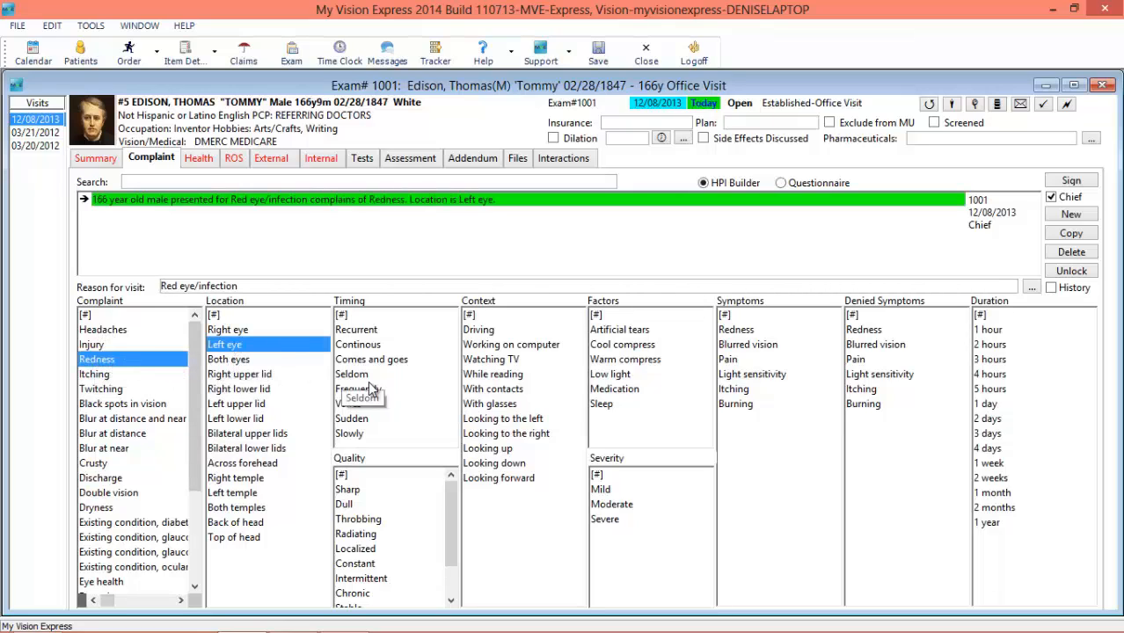
click(358, 389)
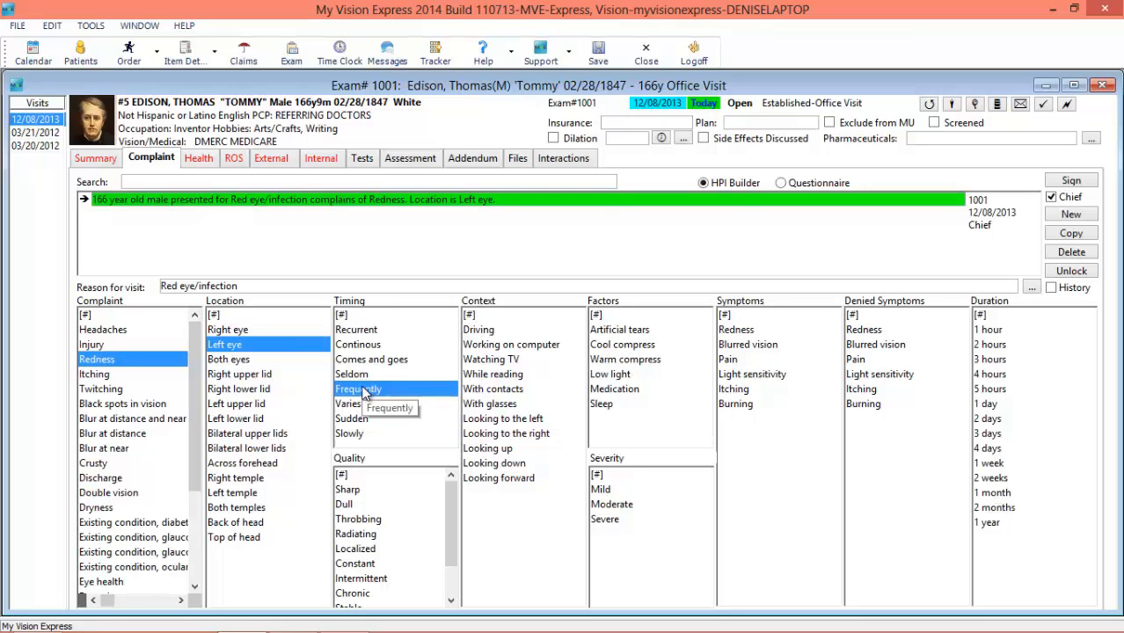
click(503, 391)
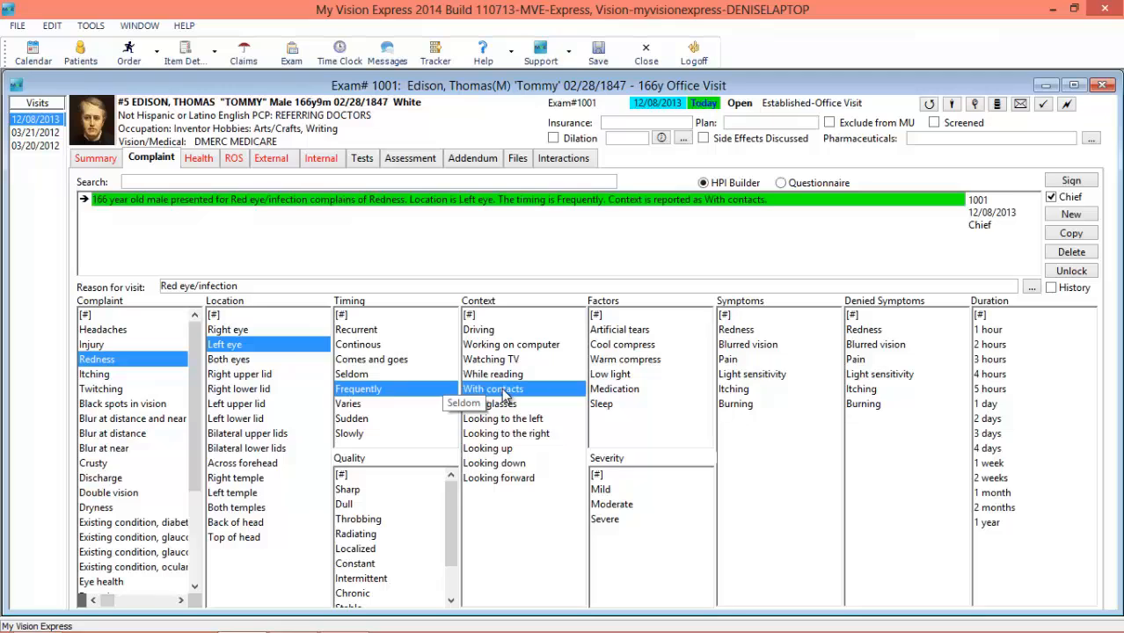
- Review the patient's health history, covering medications, allergies, problems and vitals
click(202, 160)
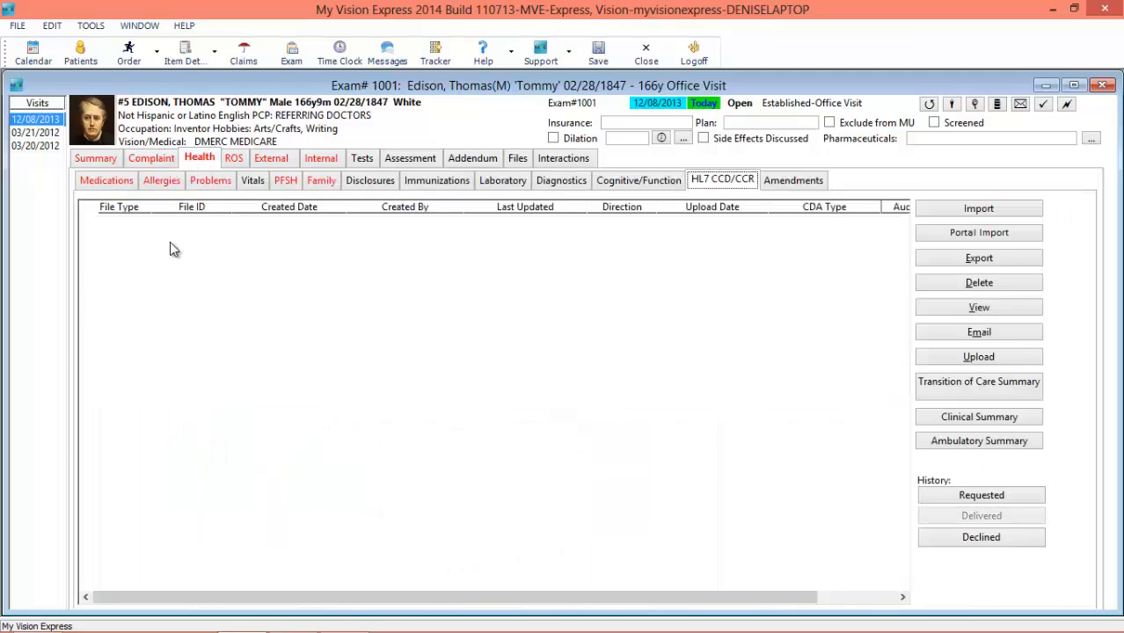
click(107, 180)
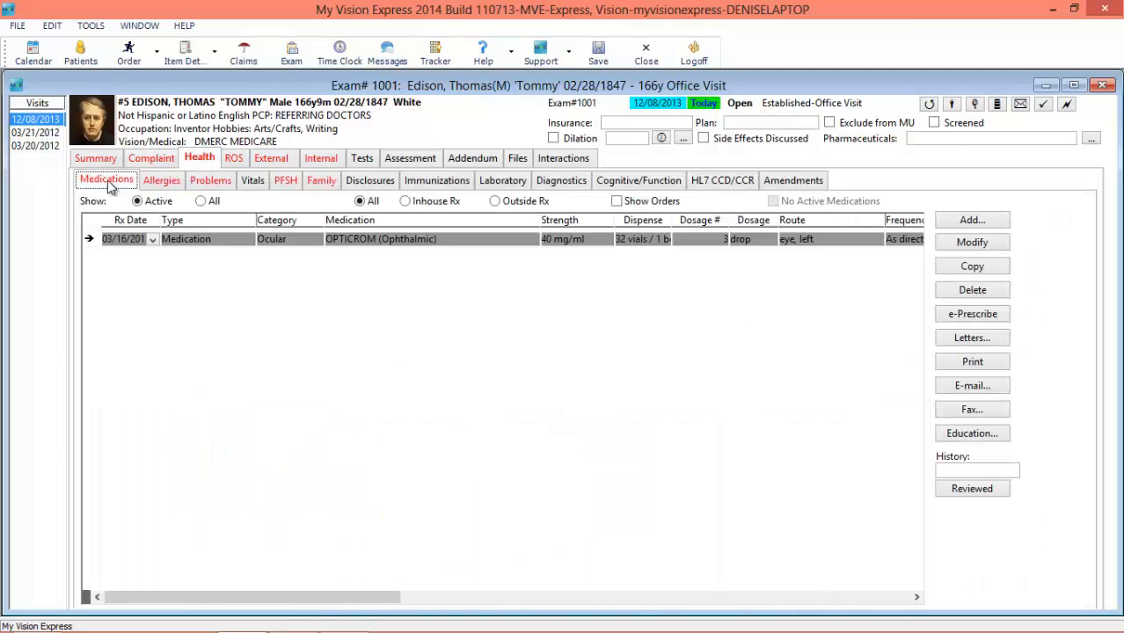
click(164, 182)
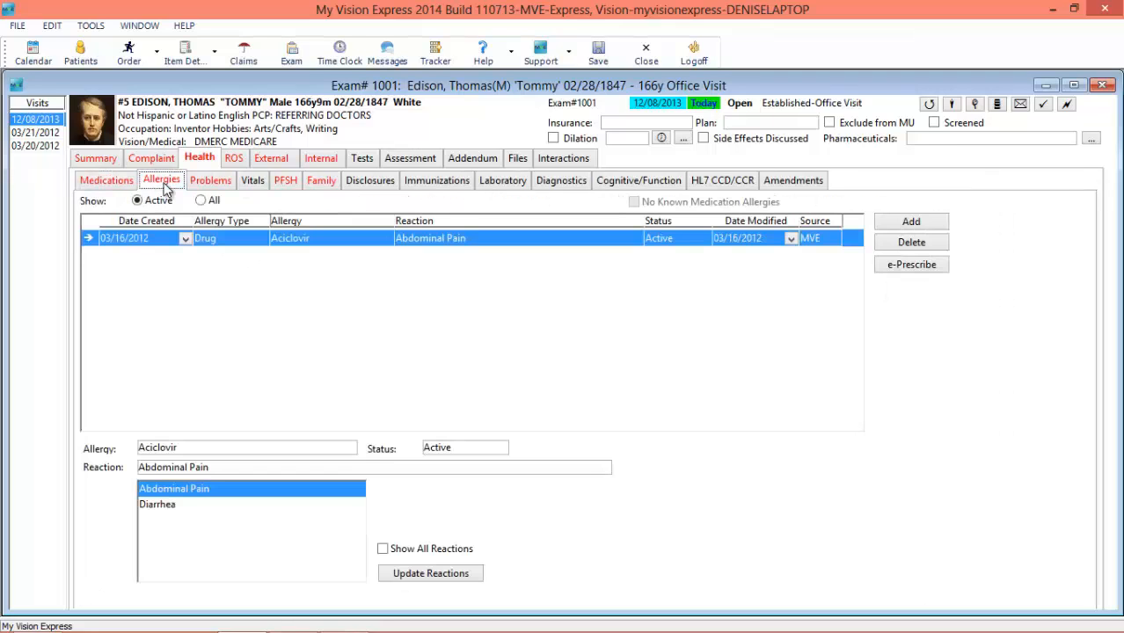
click(214, 185)
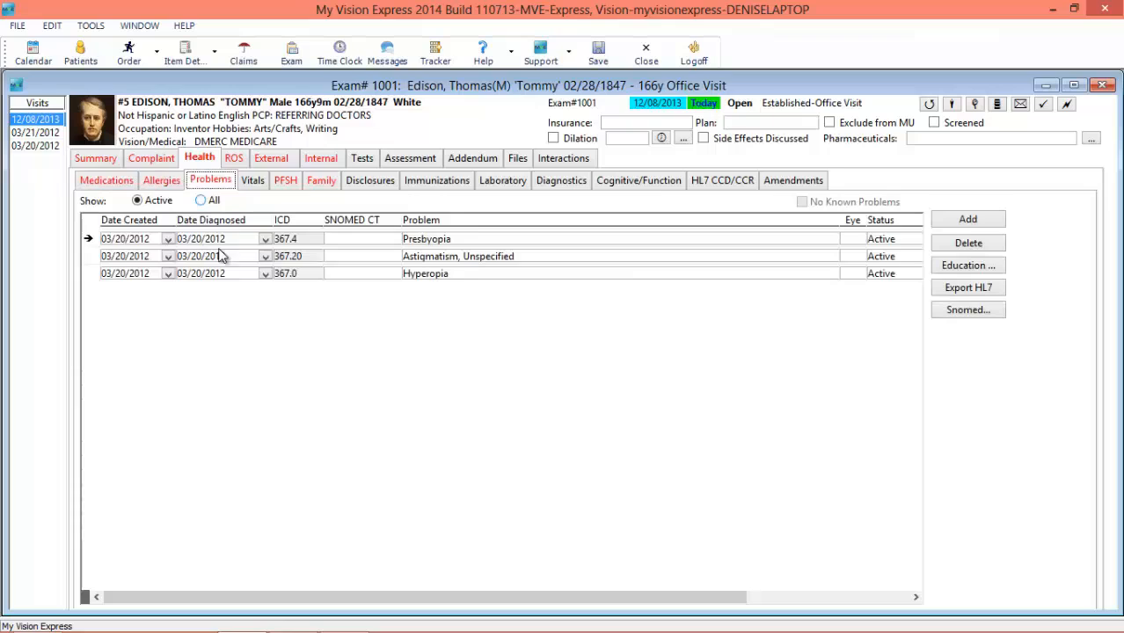
click(253, 182)
- Copy the review of systems from the 03/20/2012 exam into the current exam
click(241, 164)
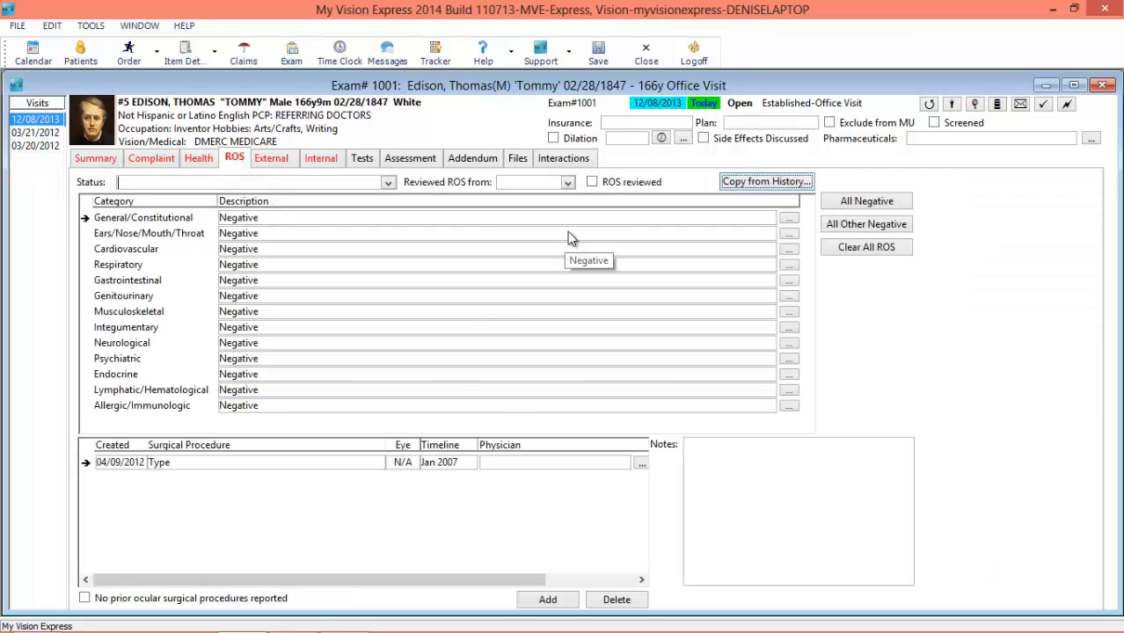
click(766, 181)
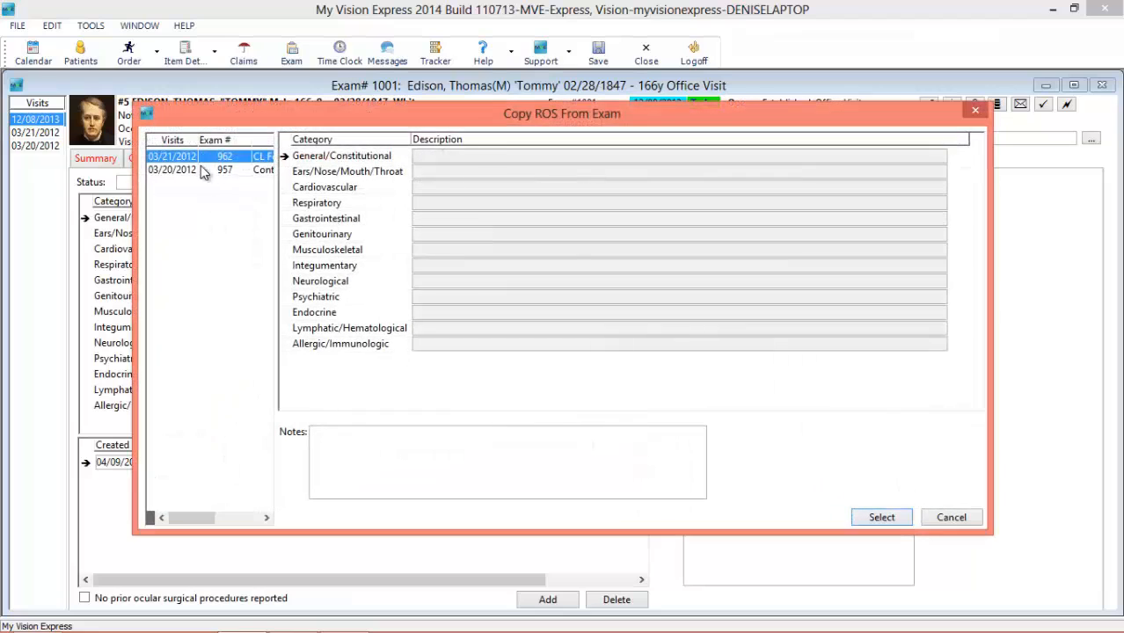
click(201, 170)
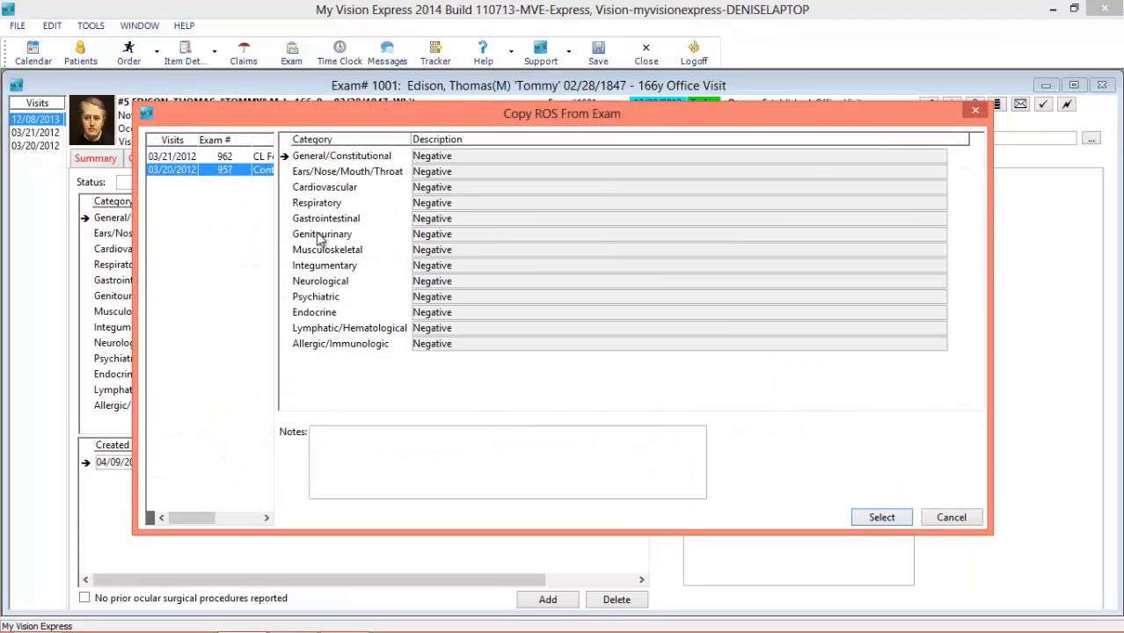
click(882, 517)
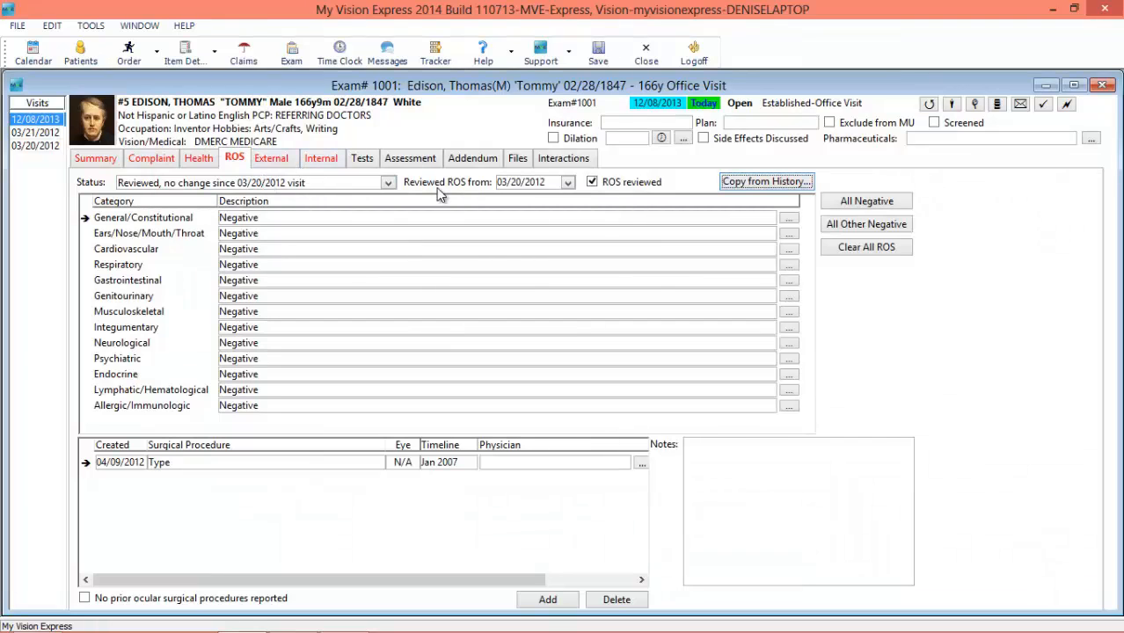
- Record Abrasion as the OD cornea finding in the external exam
click(273, 161)
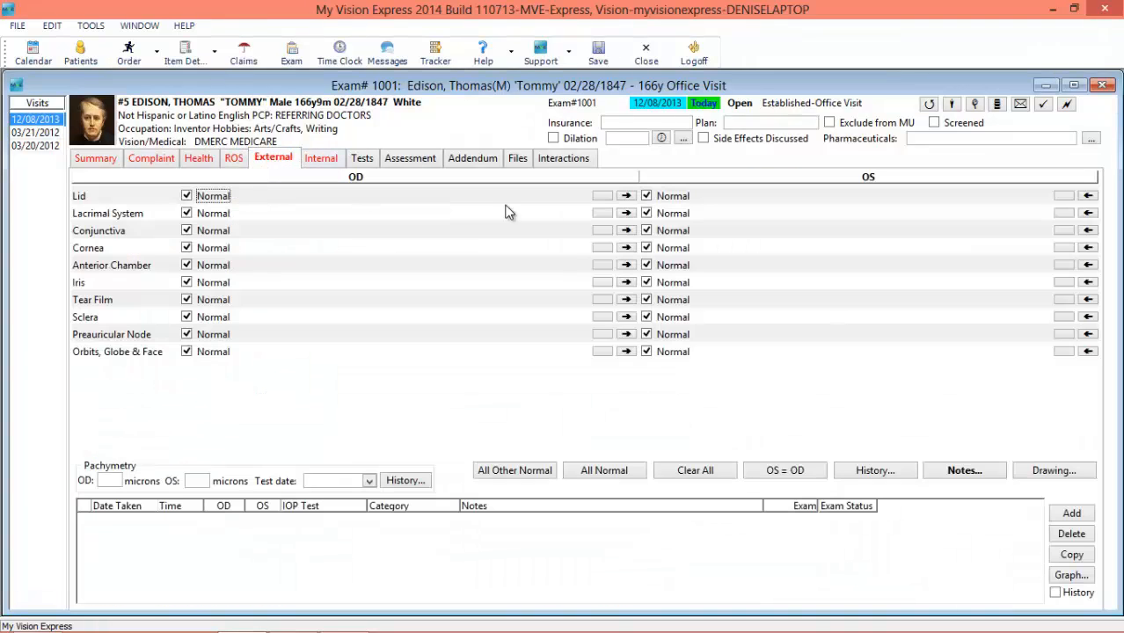
key(Tab)
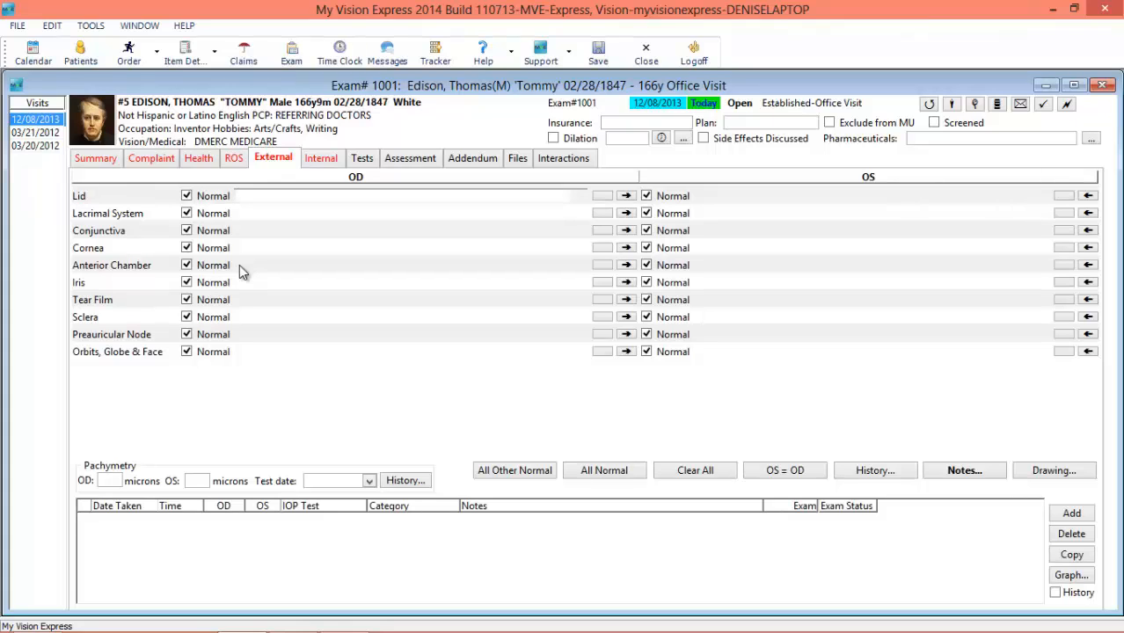
click(271, 247)
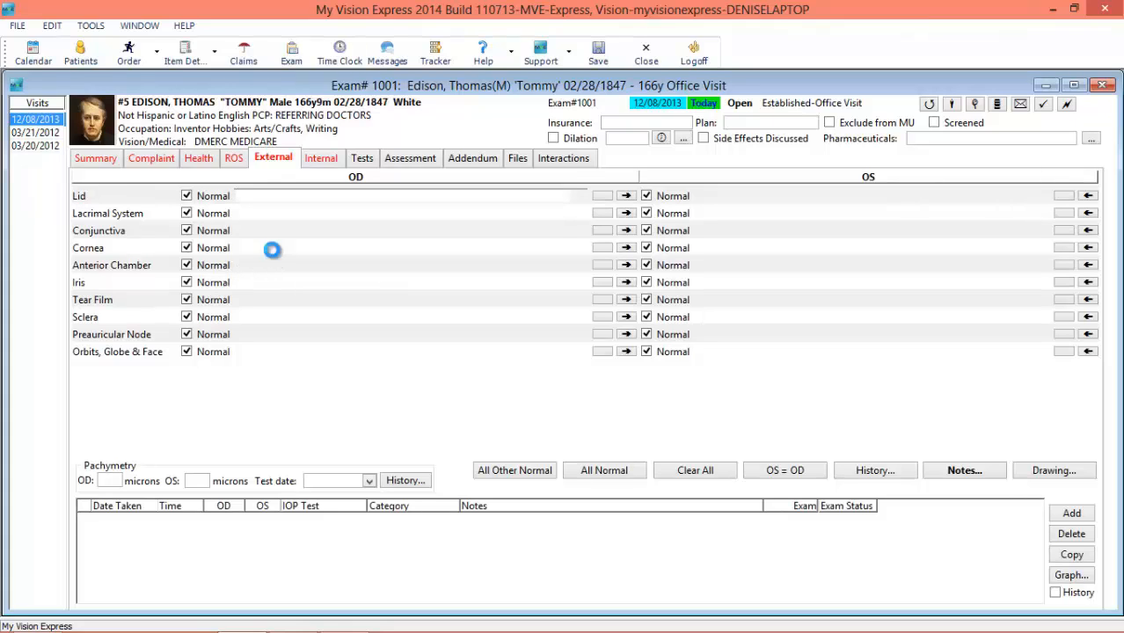
click(578, 249)
click(374, 260)
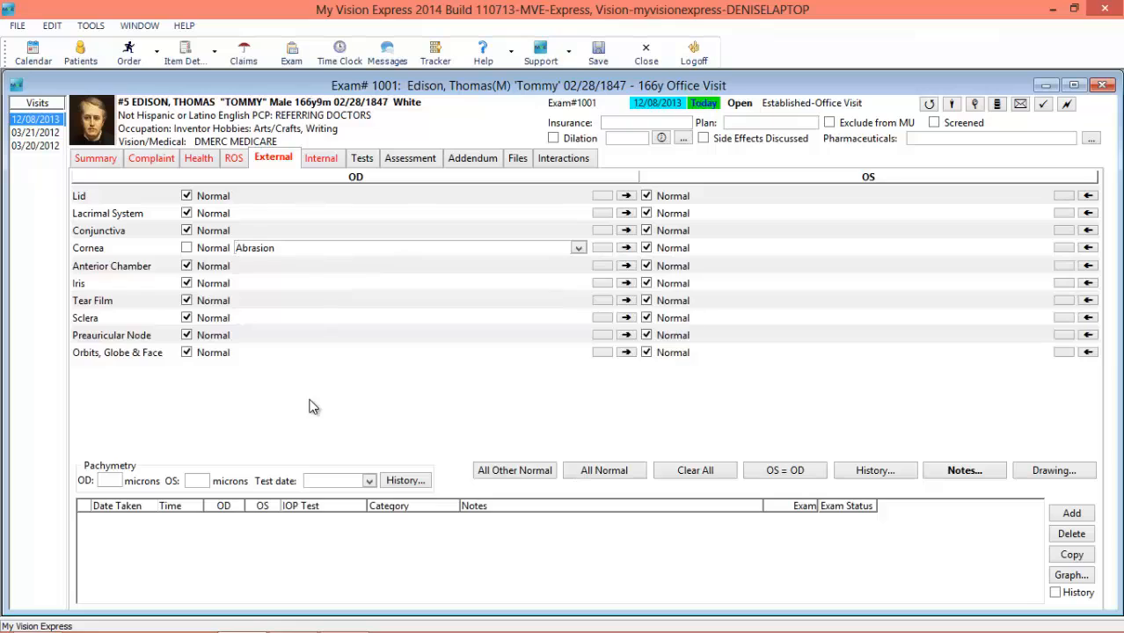
- Add an IOP reading of 15 for both OD and OS with test Applanation and category Examination
click(1088, 517)
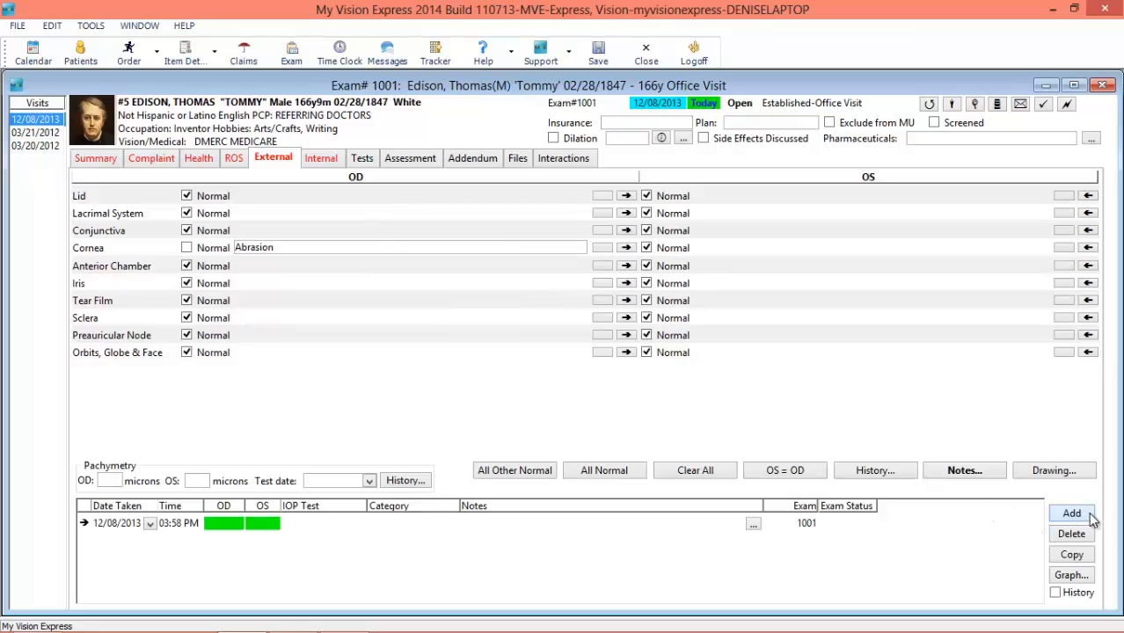
click(220, 523)
text(15)
click(344, 525)
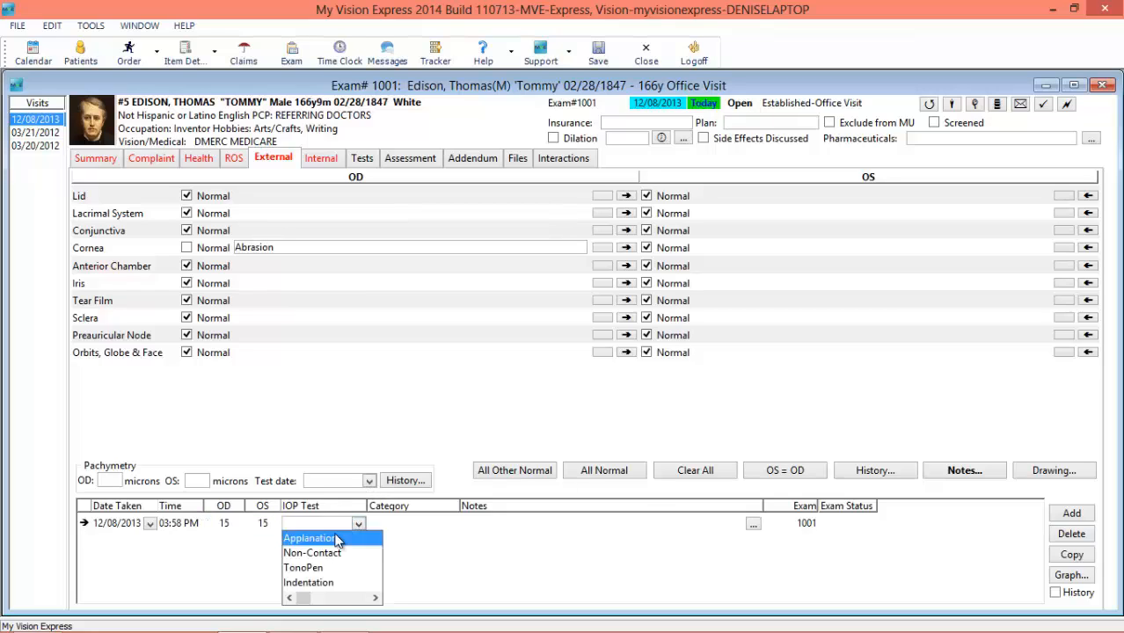
click(310, 535)
click(413, 523)
click(450, 523)
click(400, 536)
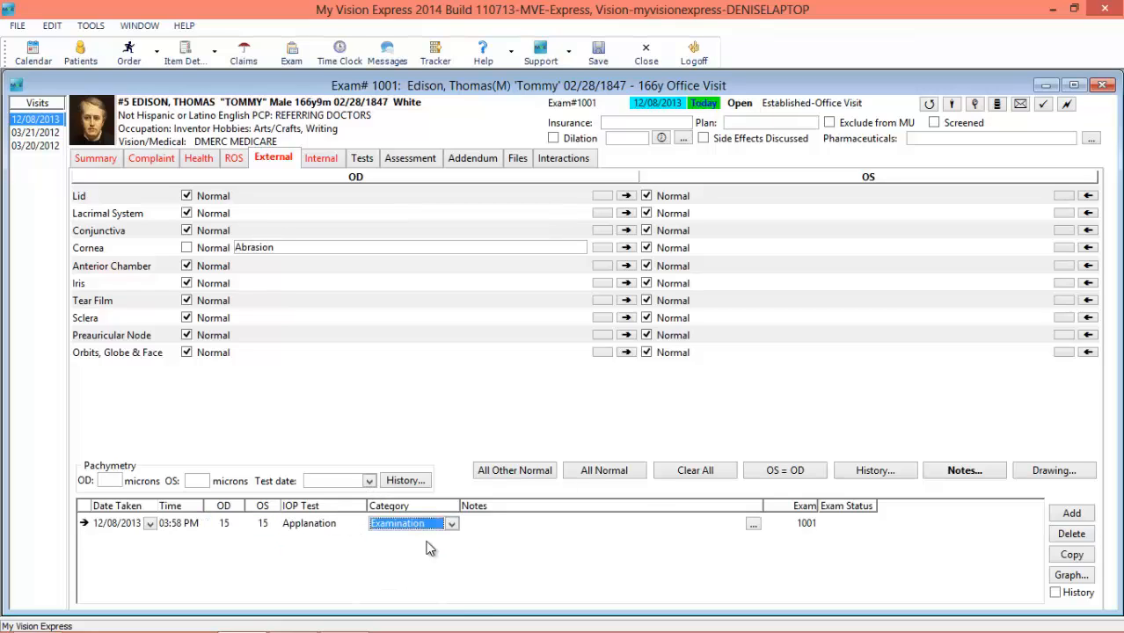
- Enter an Optomap test with reason Red eye, and mark it as tested and reviewed
click(323, 164)
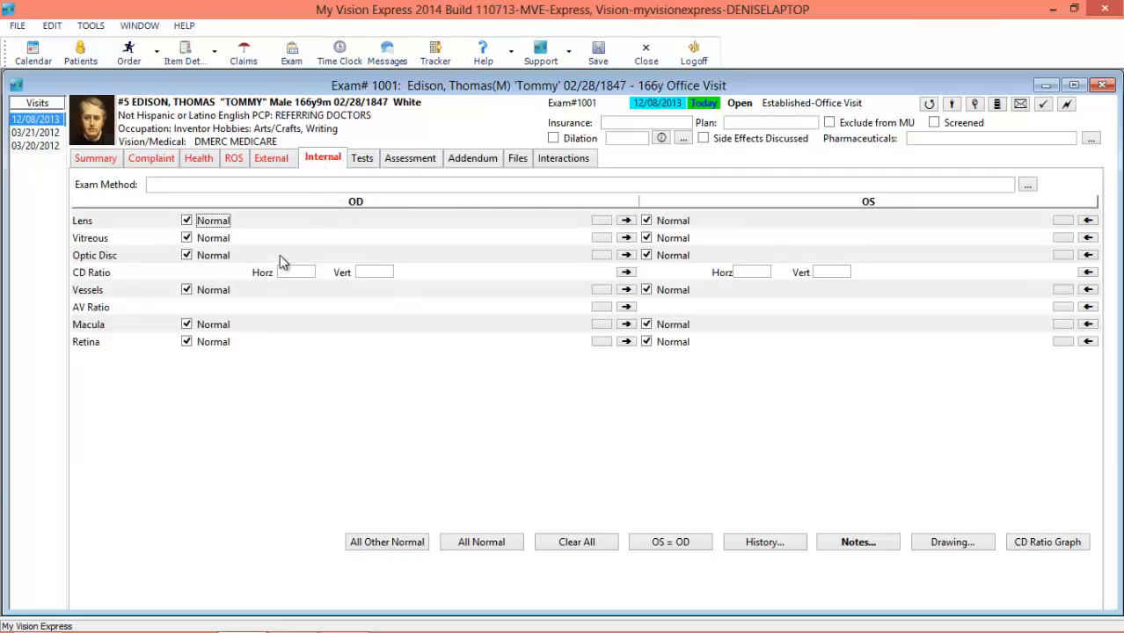
click(360, 160)
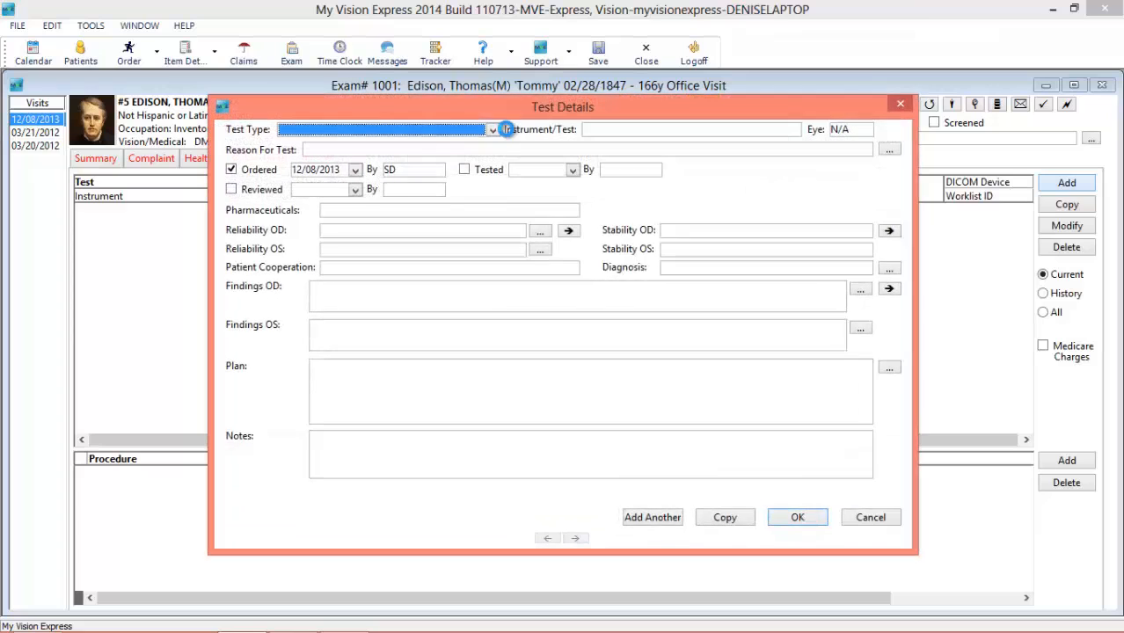
click(494, 130)
drag(496, 188, 487, 232)
click(337, 219)
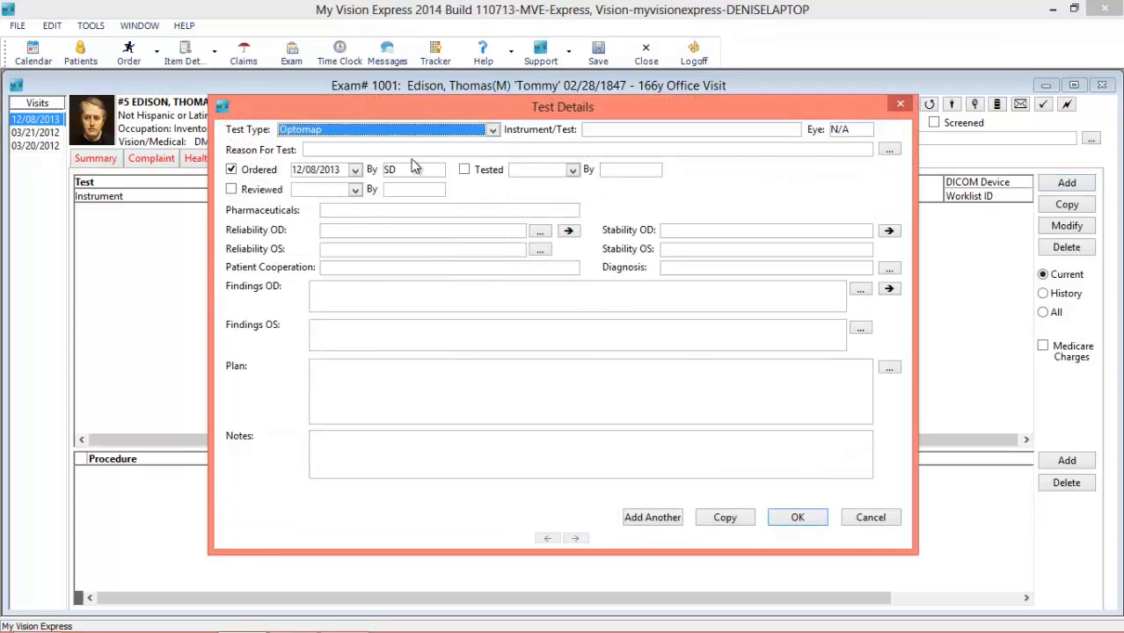
click(864, 153)
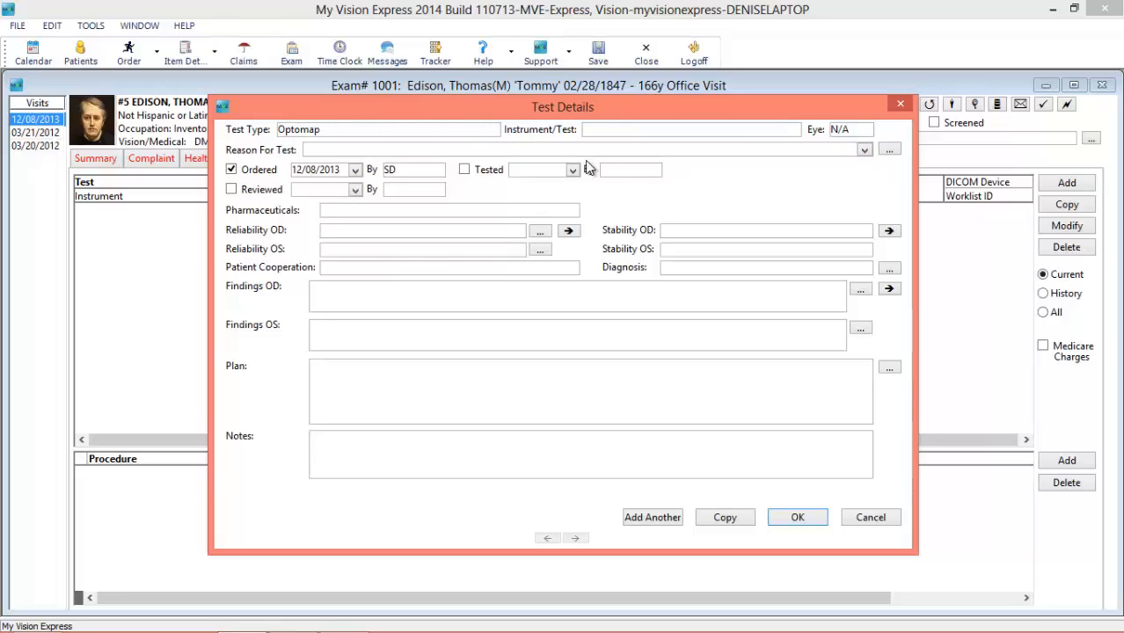
text(Red eye)
click(465, 170)
click(263, 189)
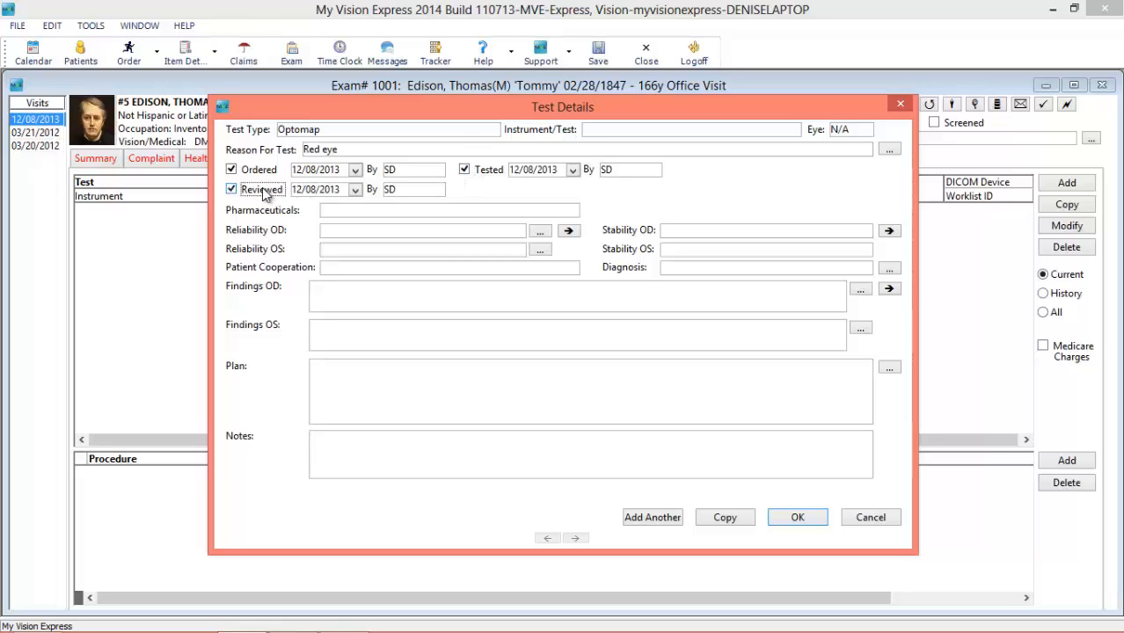
- Complete the Optomap test with Good reliability and Stable/Unchanged stability for OD and OS, and Good patient cooperation
click(517, 231)
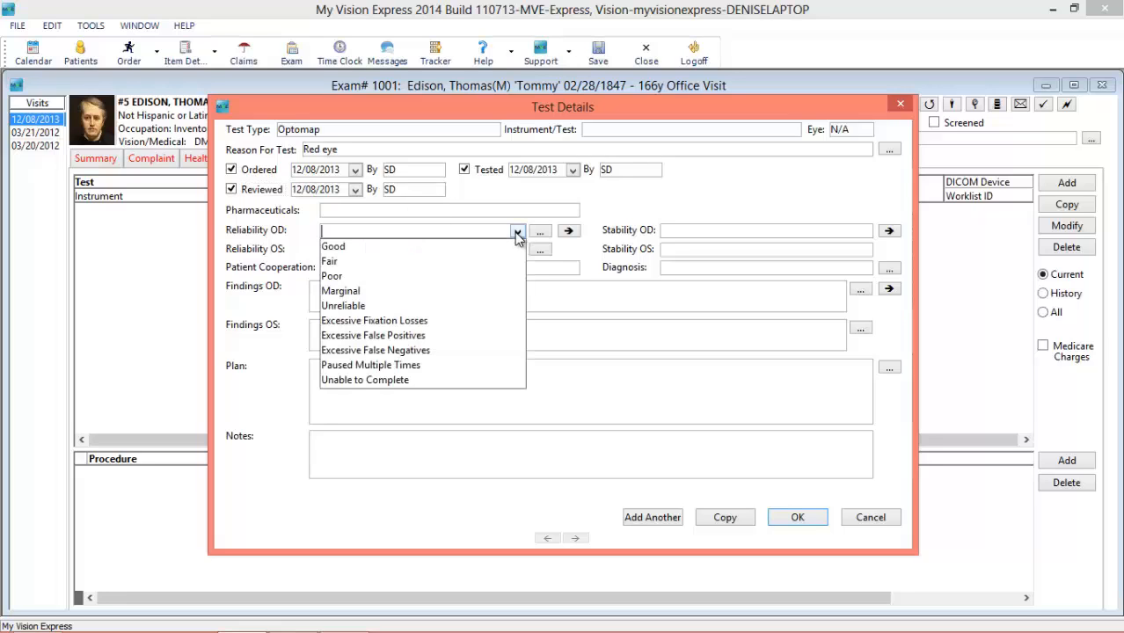
click(469, 245)
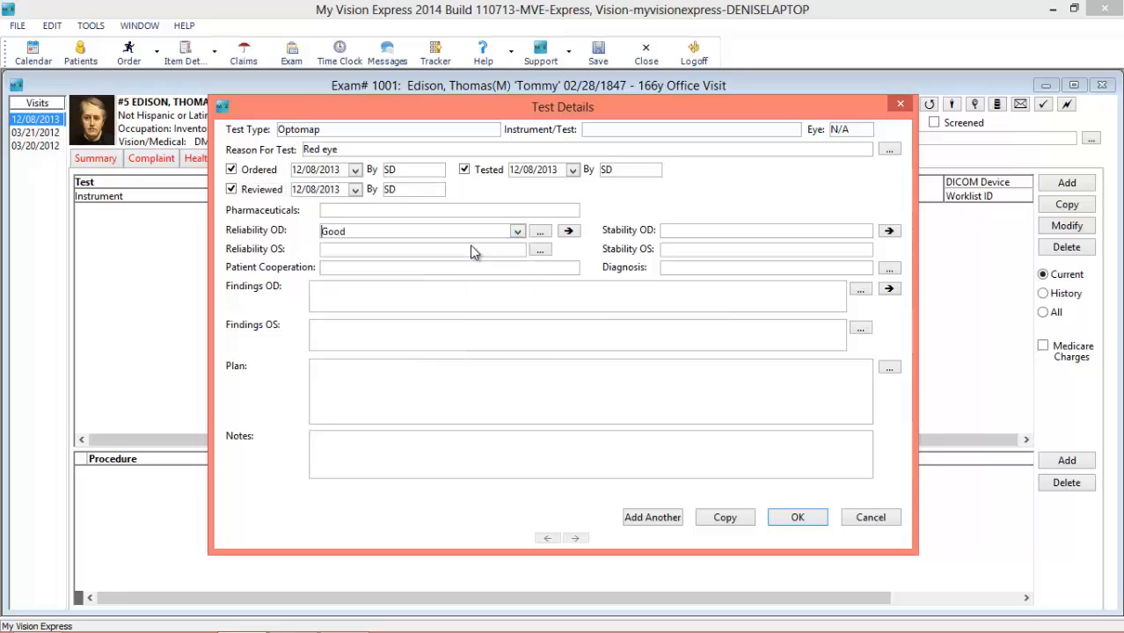
click(864, 230)
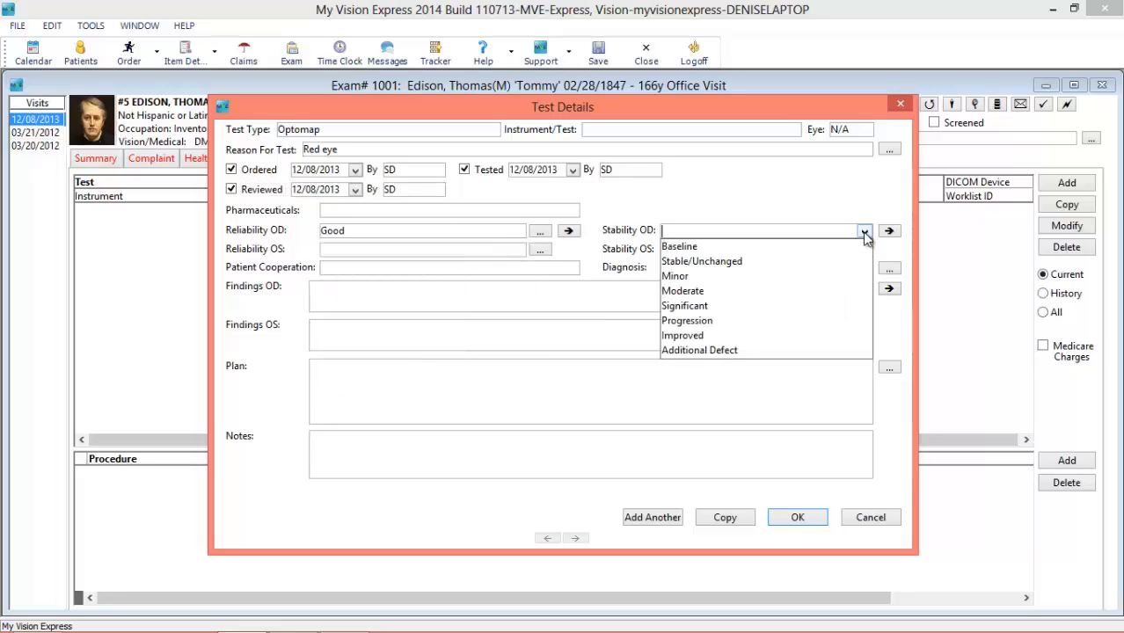
click(702, 263)
click(567, 230)
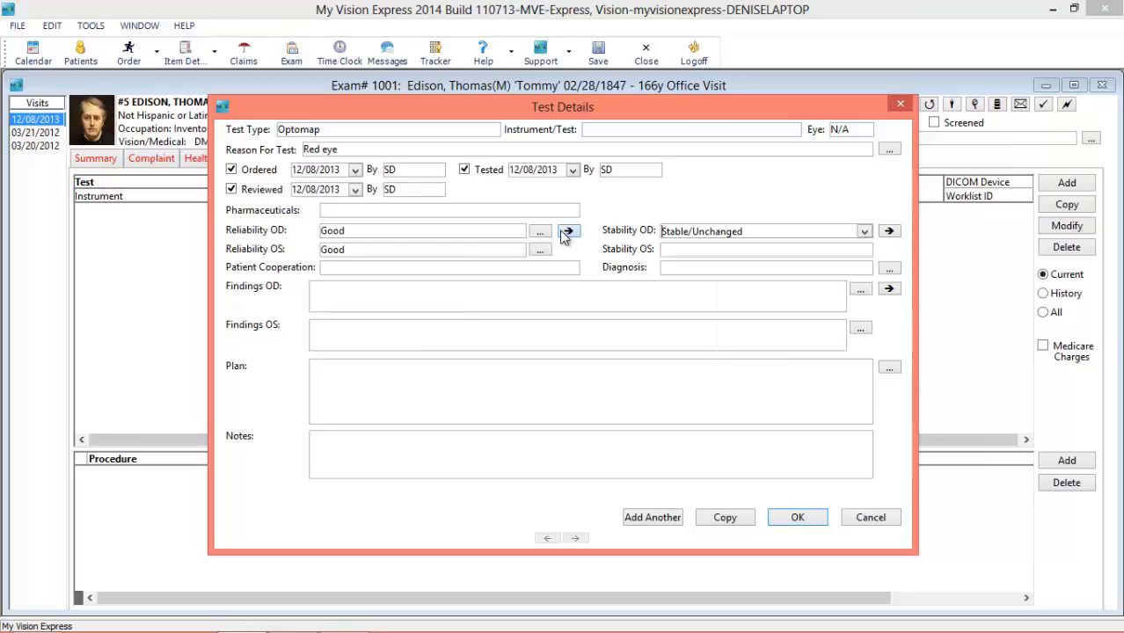
click(888, 230)
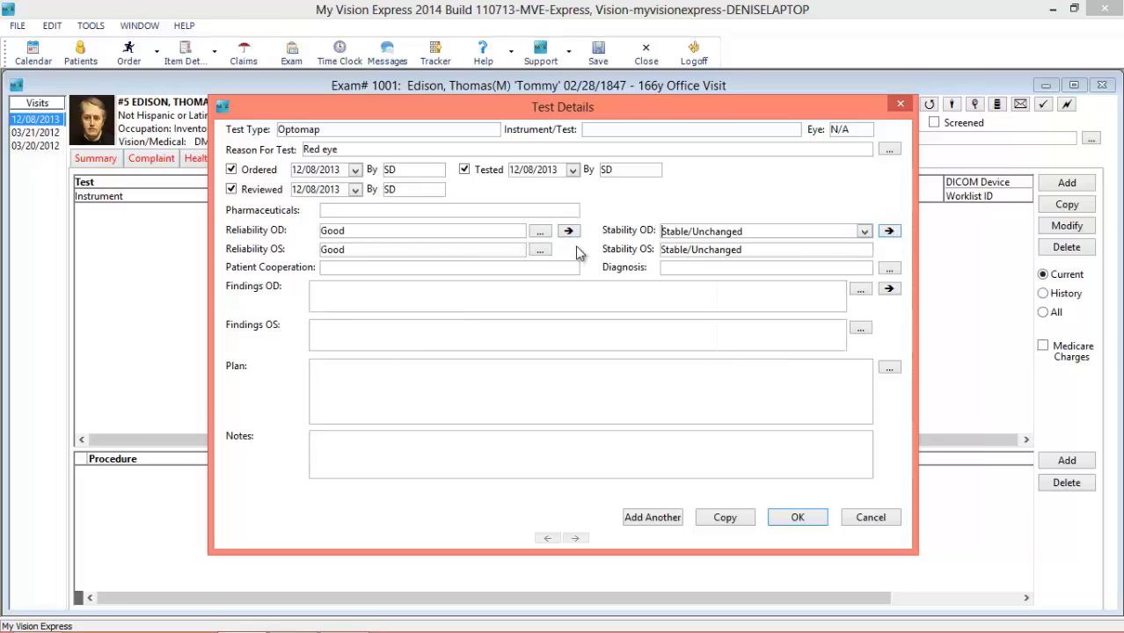
click(567, 269)
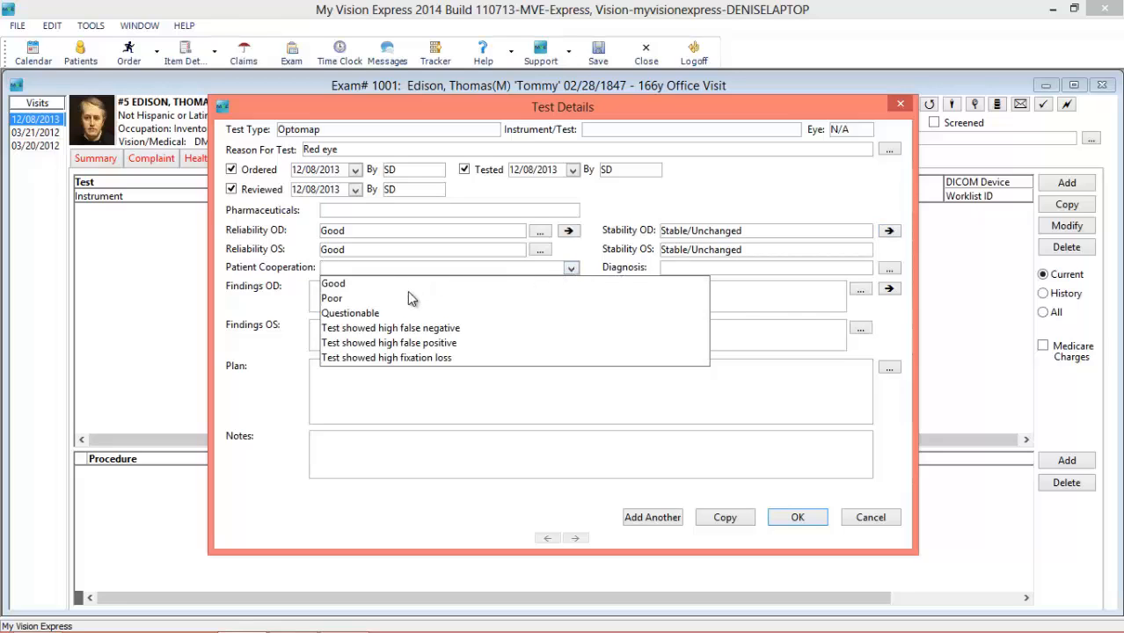
click(407, 288)
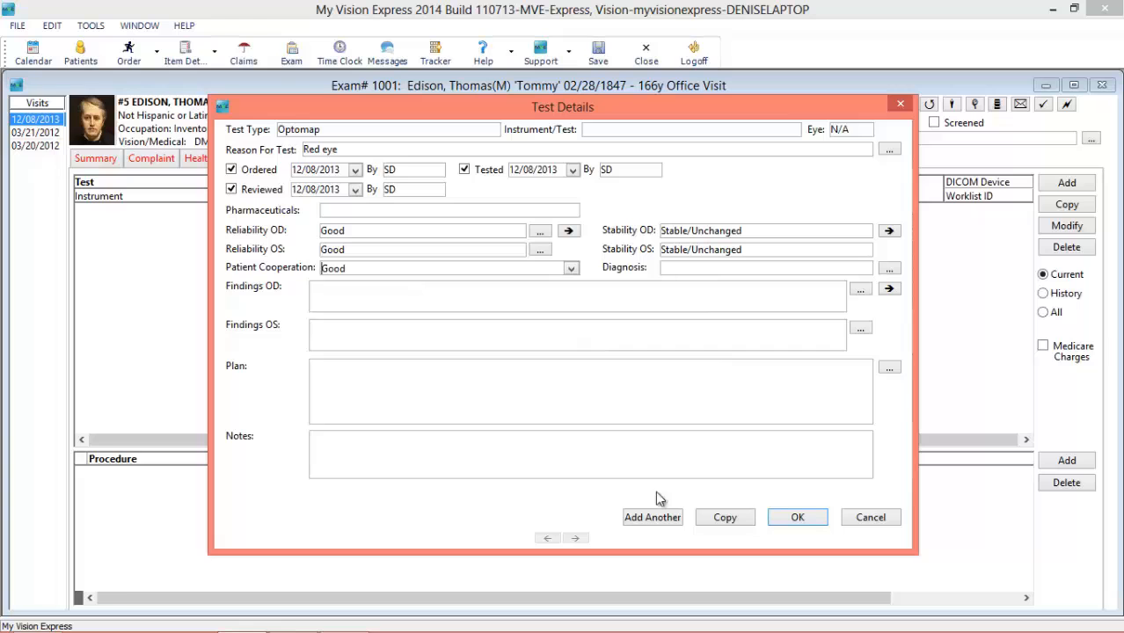
click(798, 516)
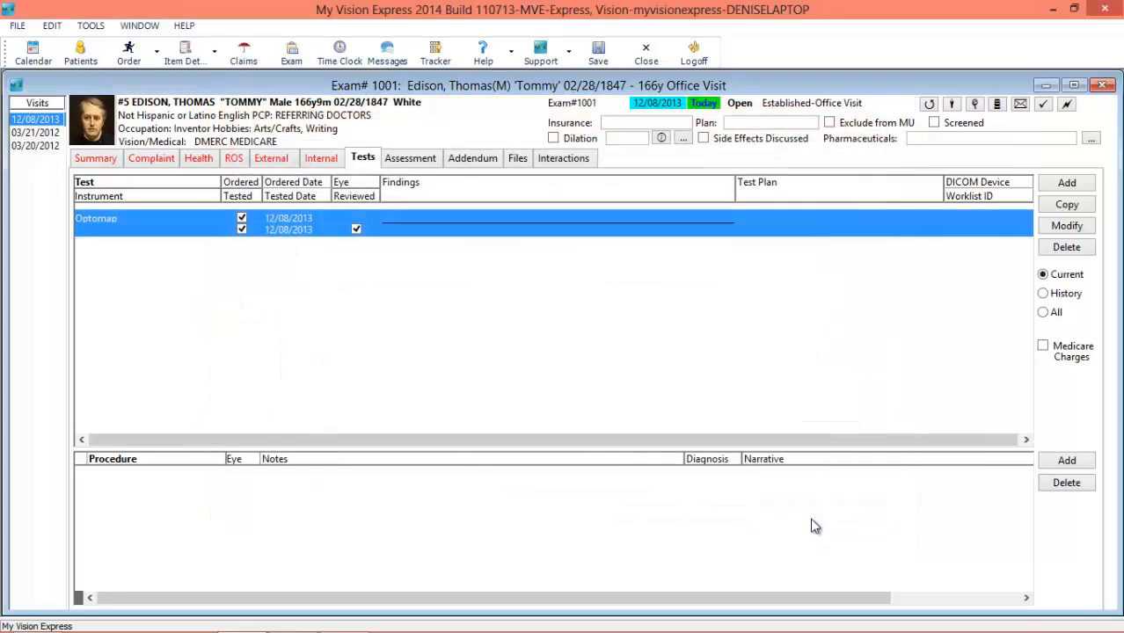
- Import the available cornea diagnosis 918.1 into the exam's assessment
click(418, 165)
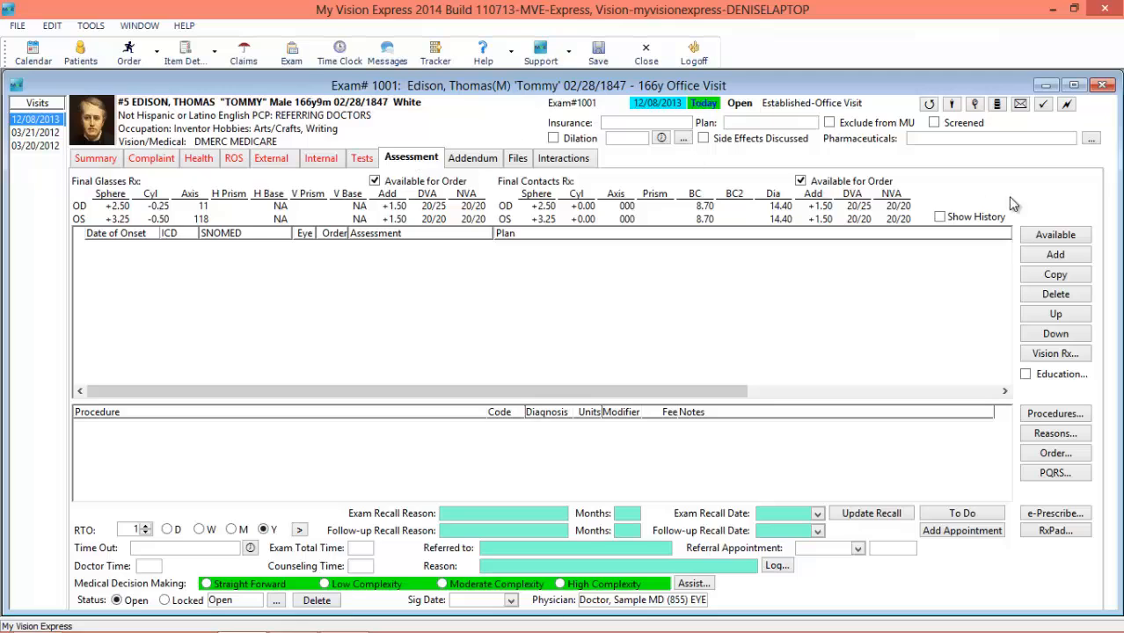
click(1072, 235)
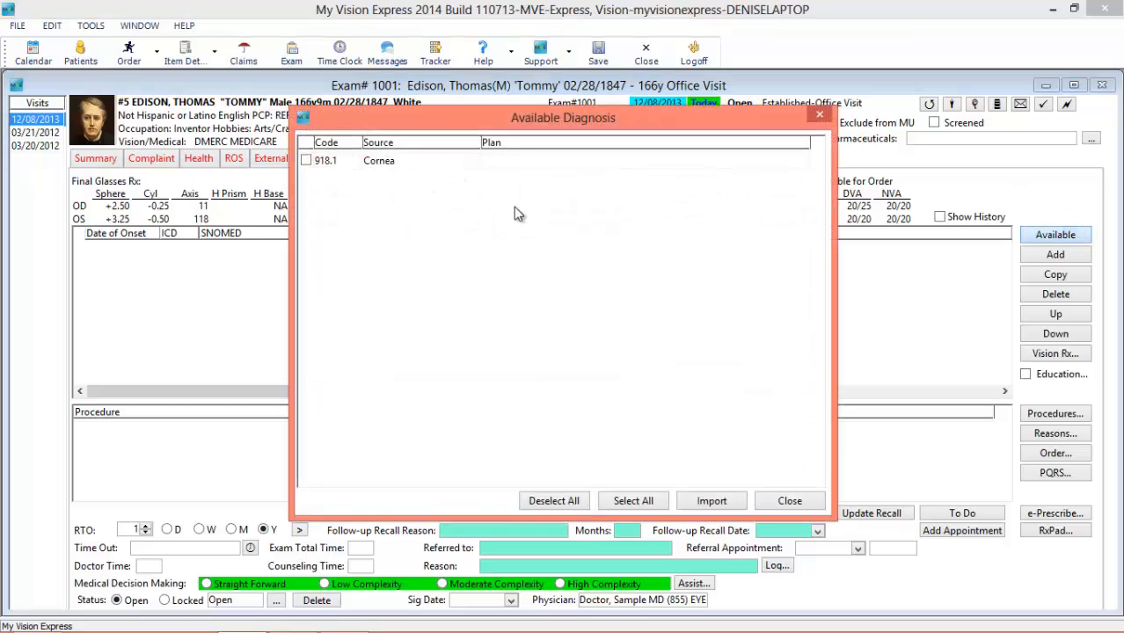
click(306, 160)
click(714, 501)
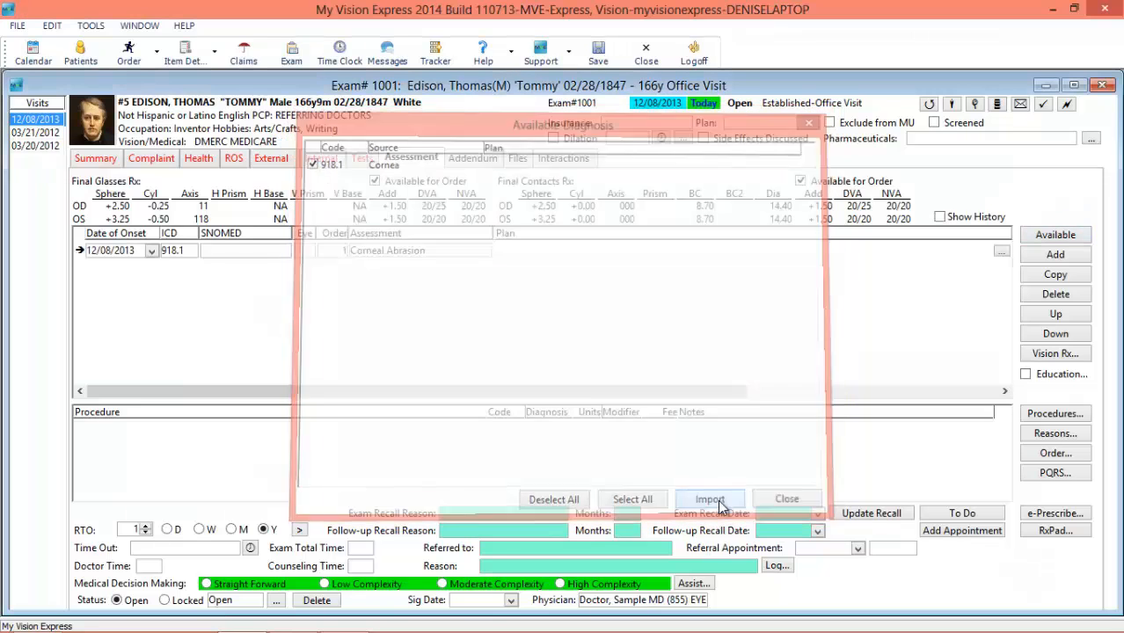
- Add the Foreign Body Removal c/s Bandage Contact advice on not removing the bandage contact or covering the eye to the Corneal Abrasion plan
click(1000, 251)
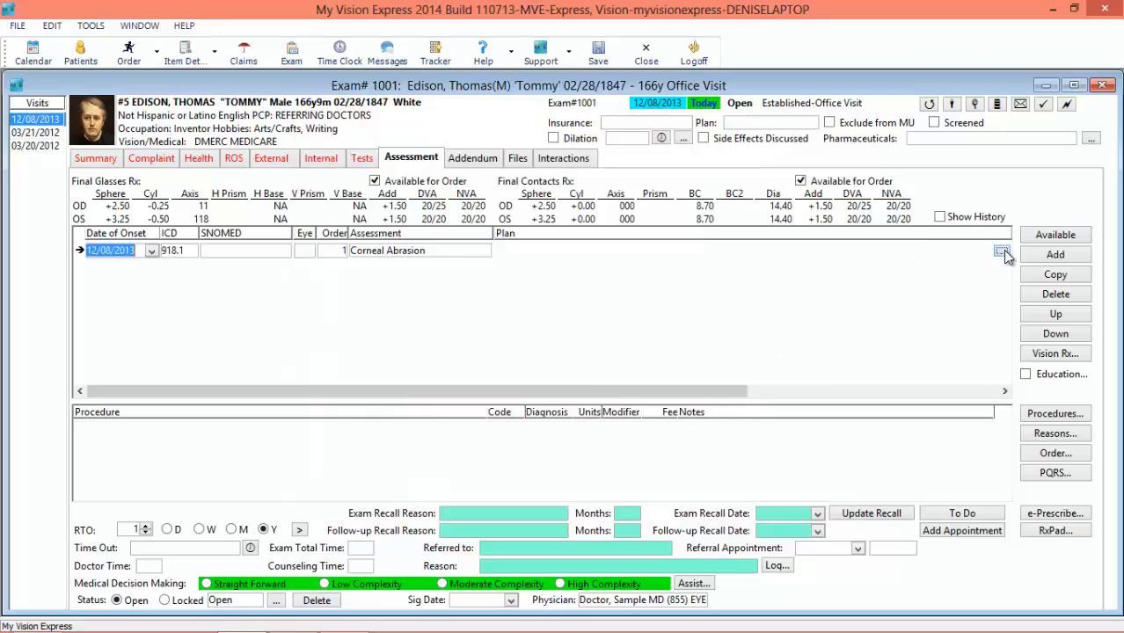
click(141, 317)
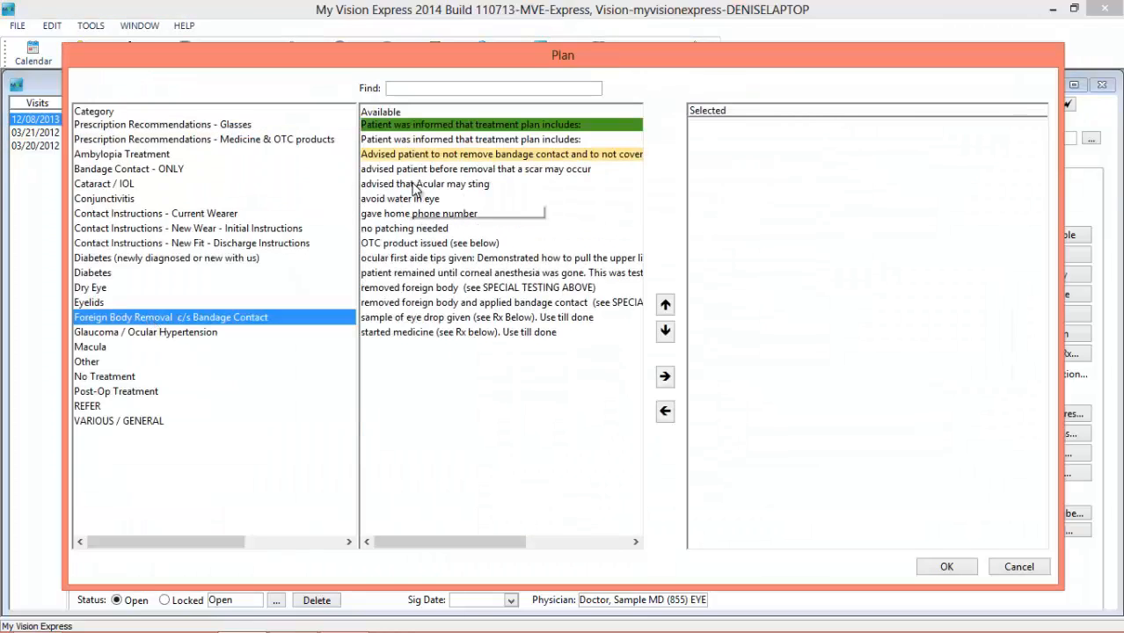
click(475, 156)
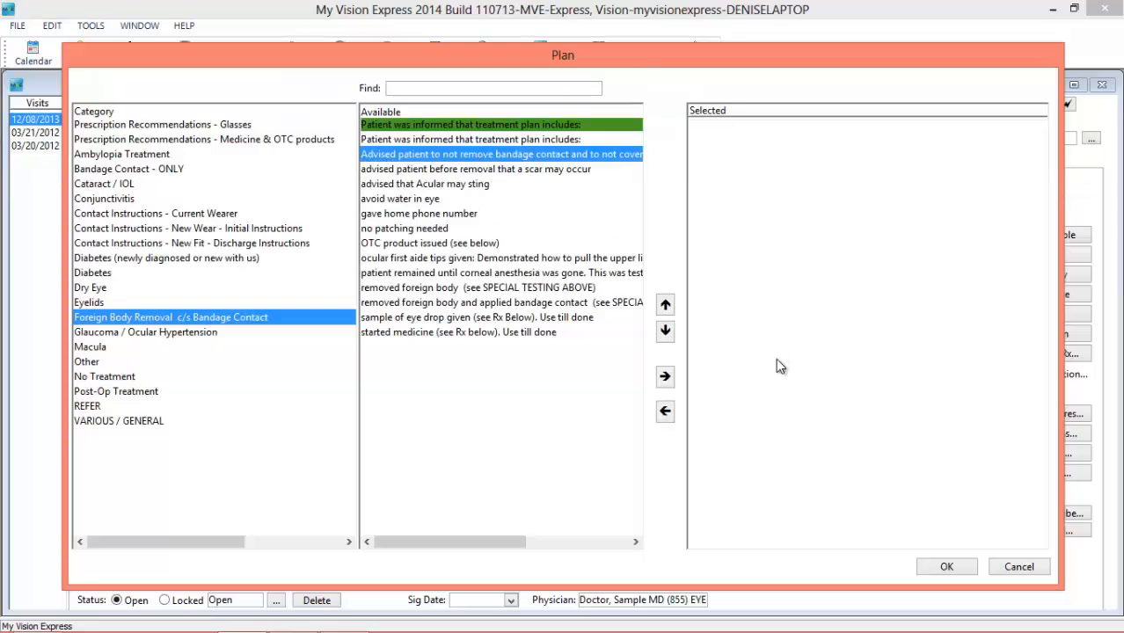
click(665, 376)
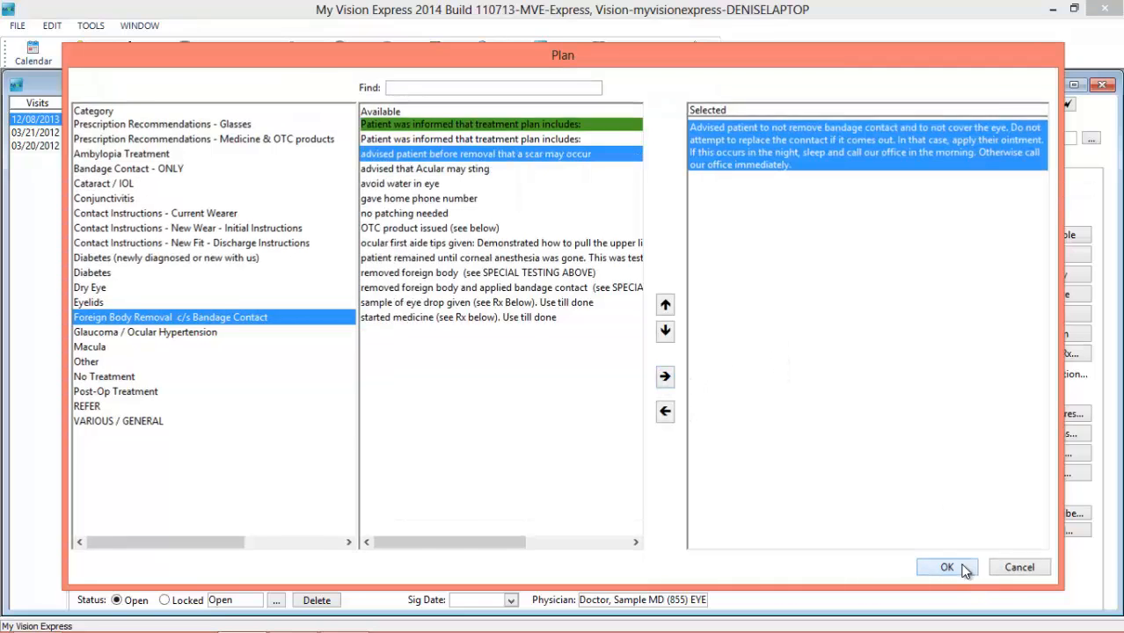
click(961, 565)
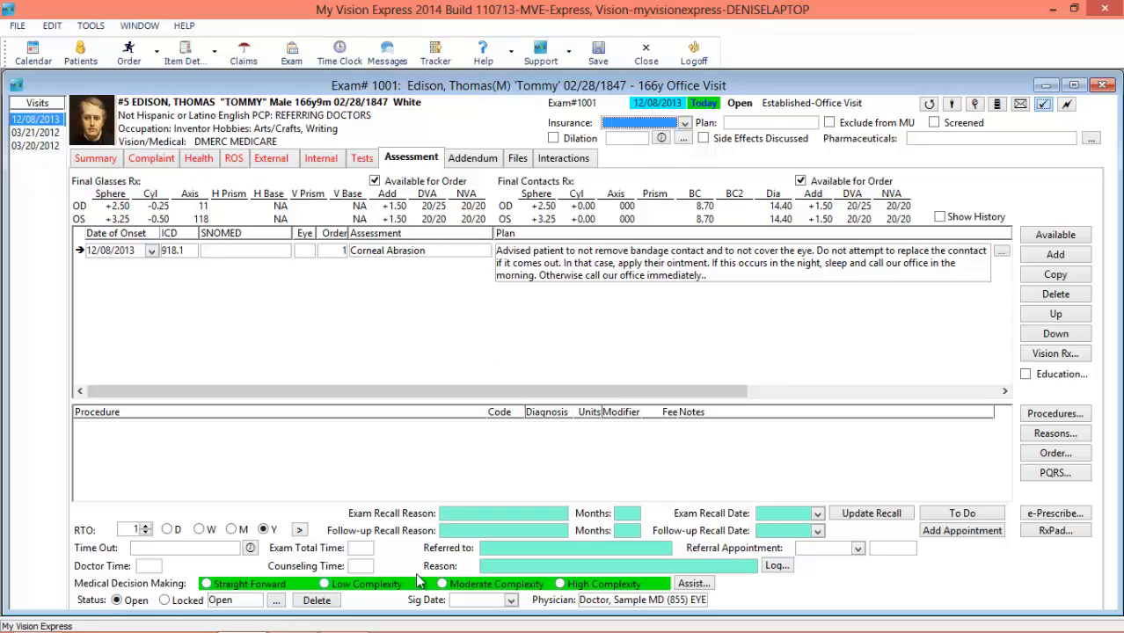
- Set medical decision making to Moderate Complexity and accept the exam coder's 99214 code
click(442, 584)
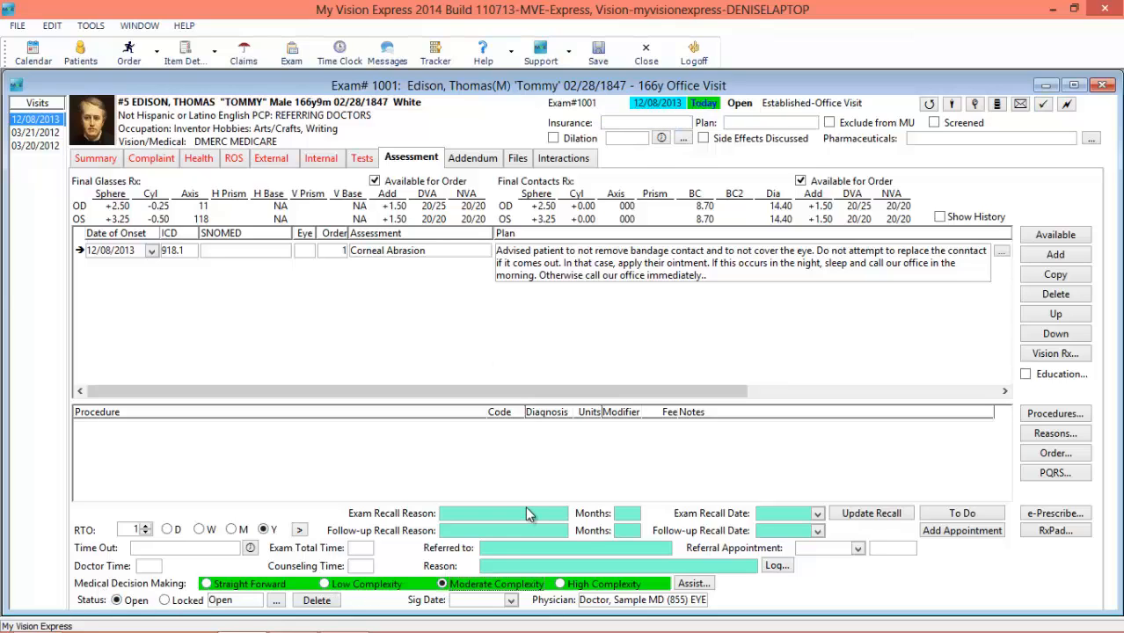
click(1043, 105)
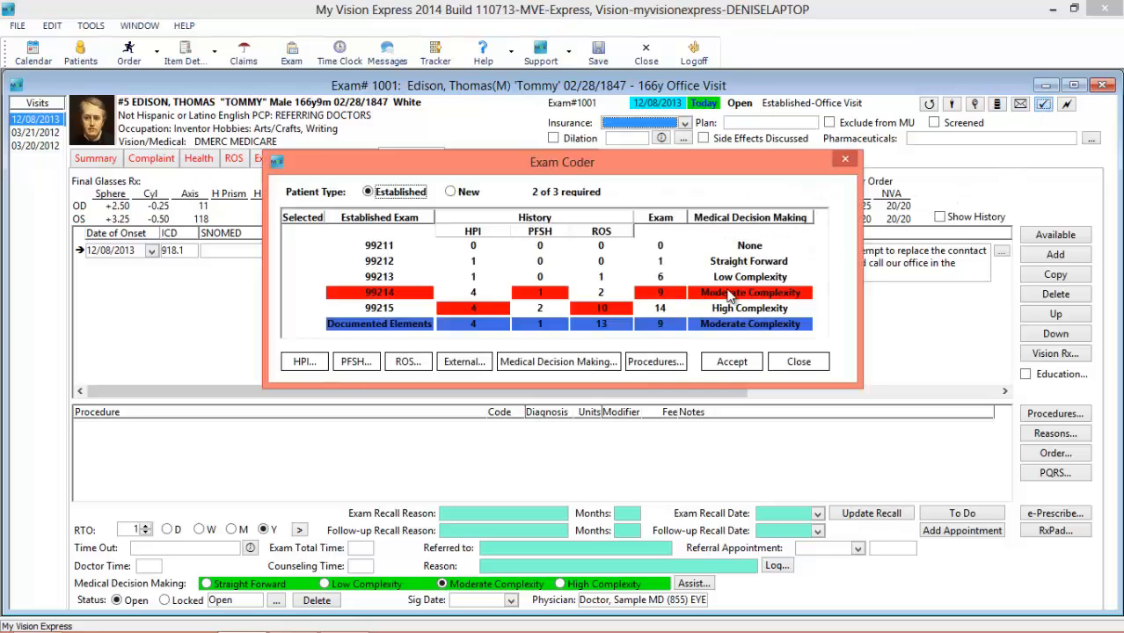
click(732, 361)
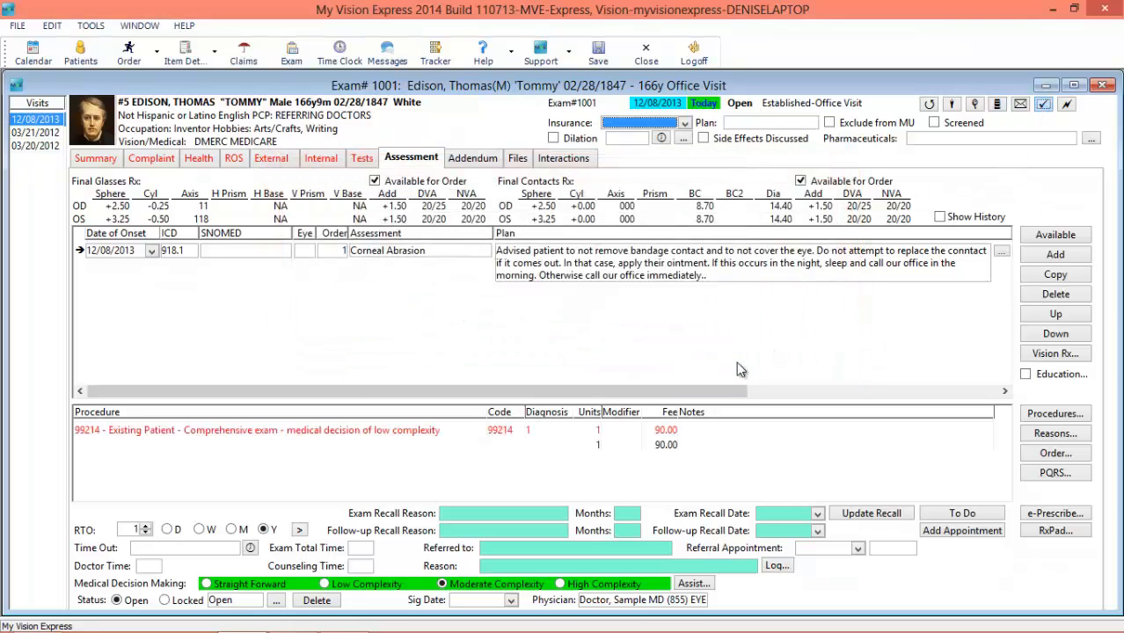
- Set the return interval to 1 week, fill in the recall dates from it, and sign the exam with date 12/08/2013
click(208, 533)
click(299, 530)
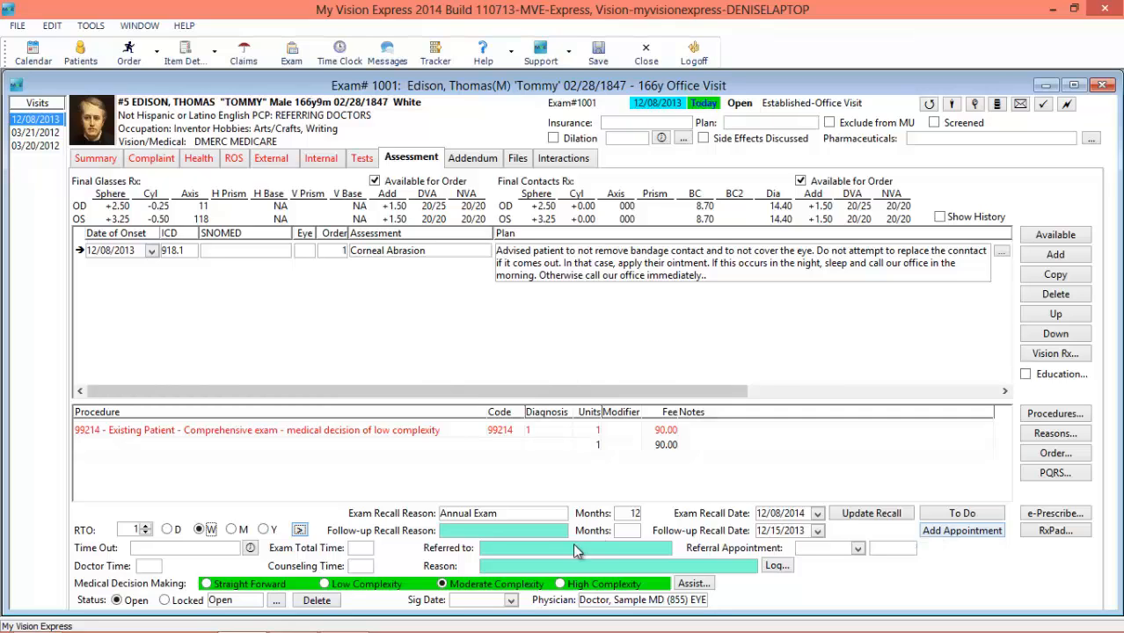
click(510, 600)
click(514, 598)
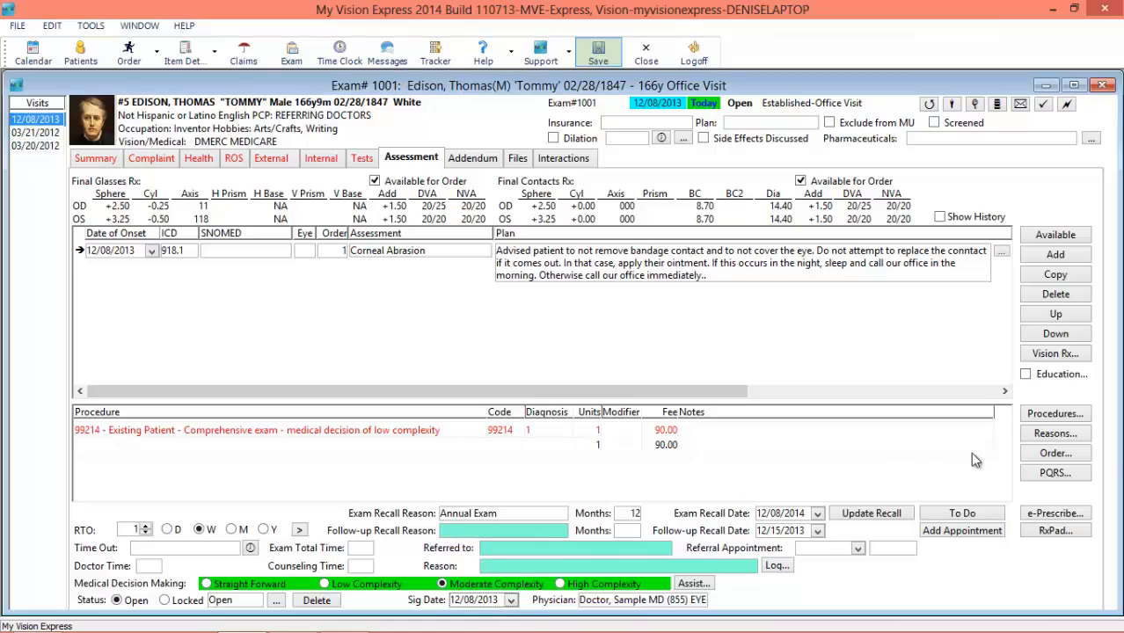
- Prescribe ACULAR (Ophthalmic) 4 mg/ml with duration type Months and expiry date 12/31/2013, and save the exam
click(1062, 529)
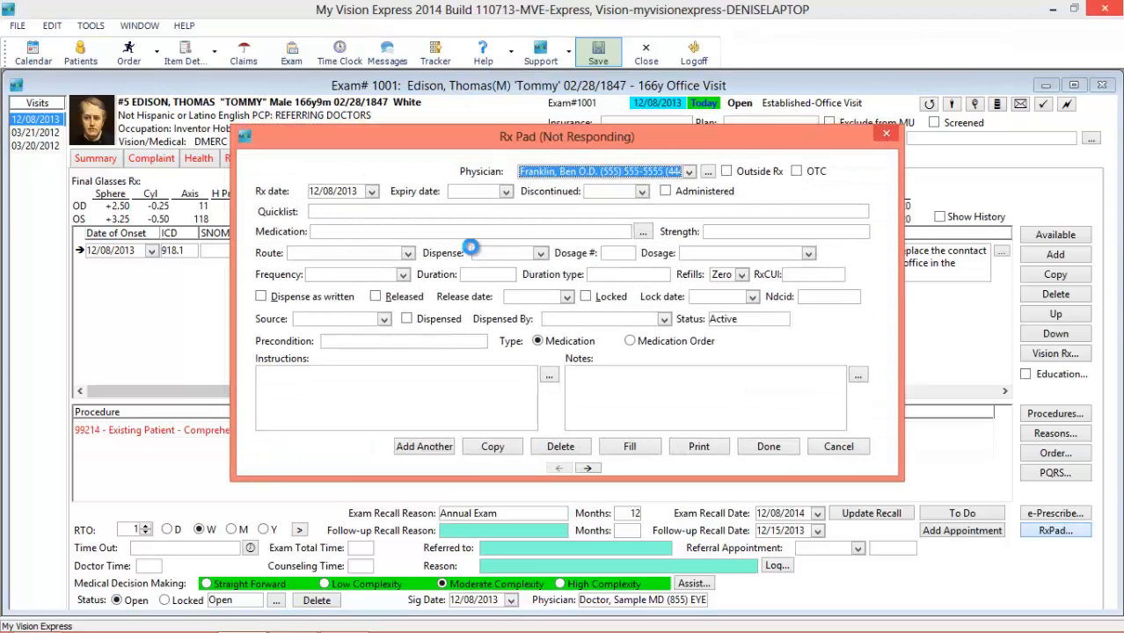
text(acular)
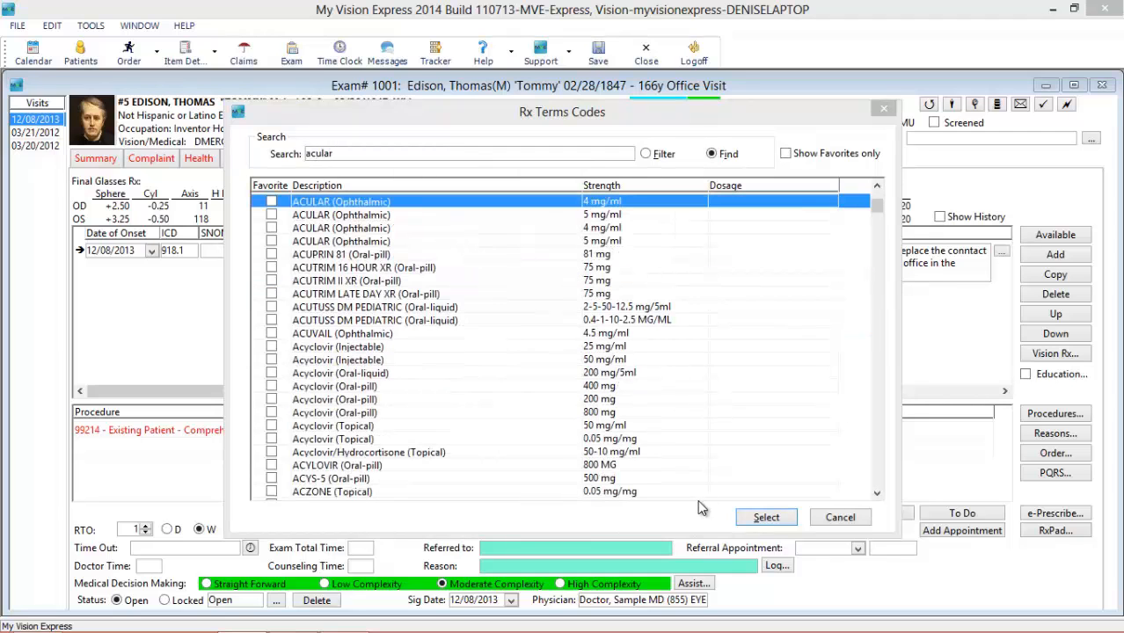
click(765, 518)
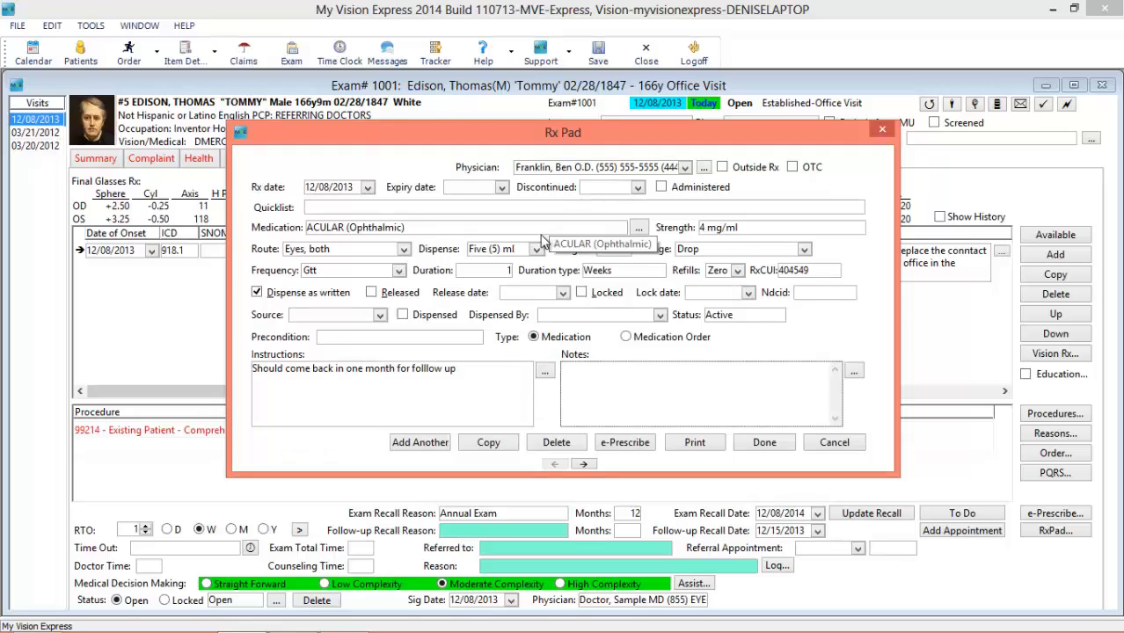
click(657, 271)
click(626, 302)
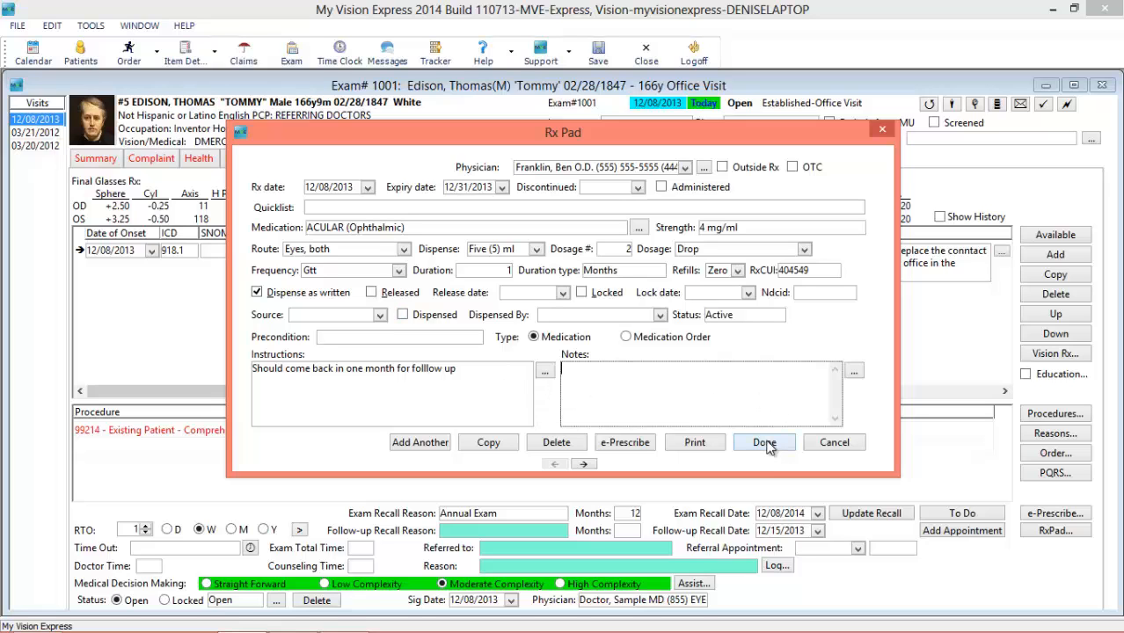
click(764, 444)
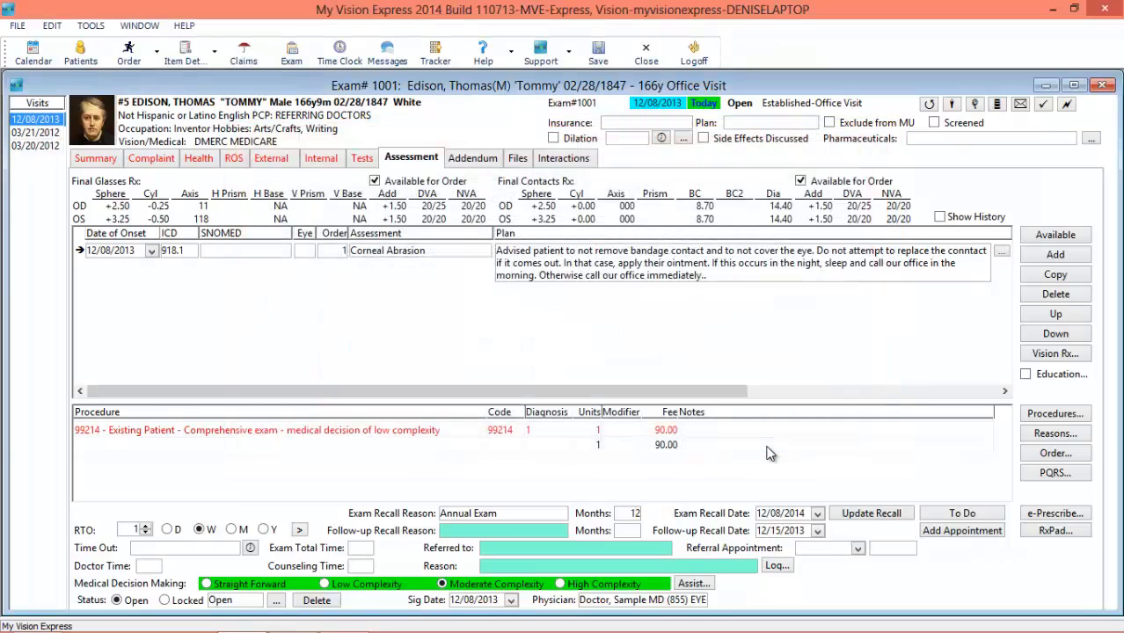
click(598, 51)
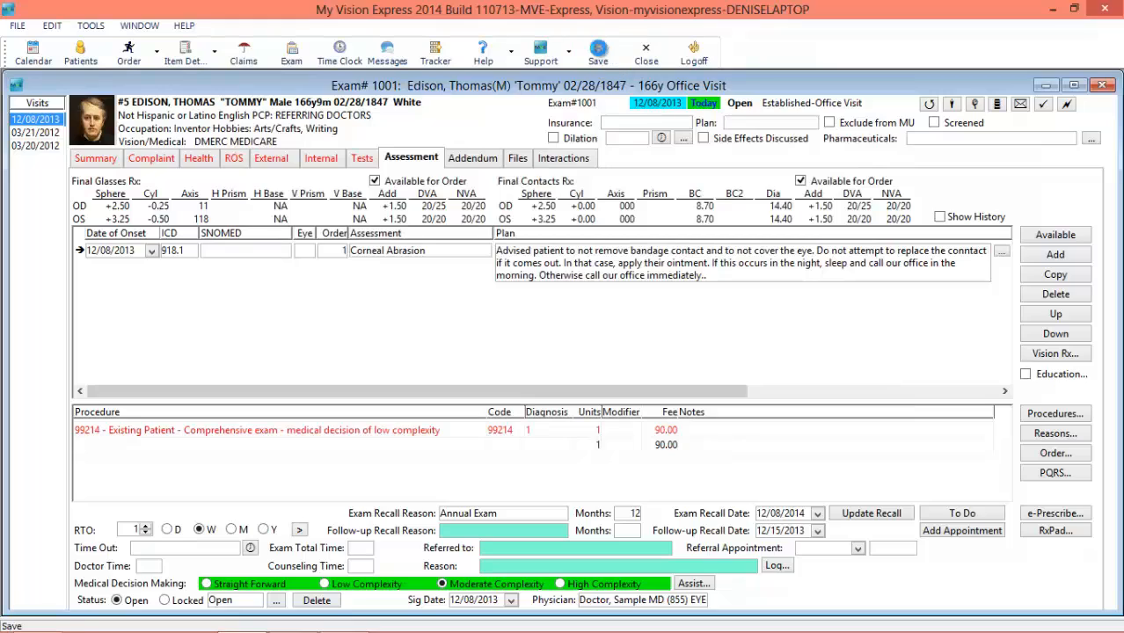
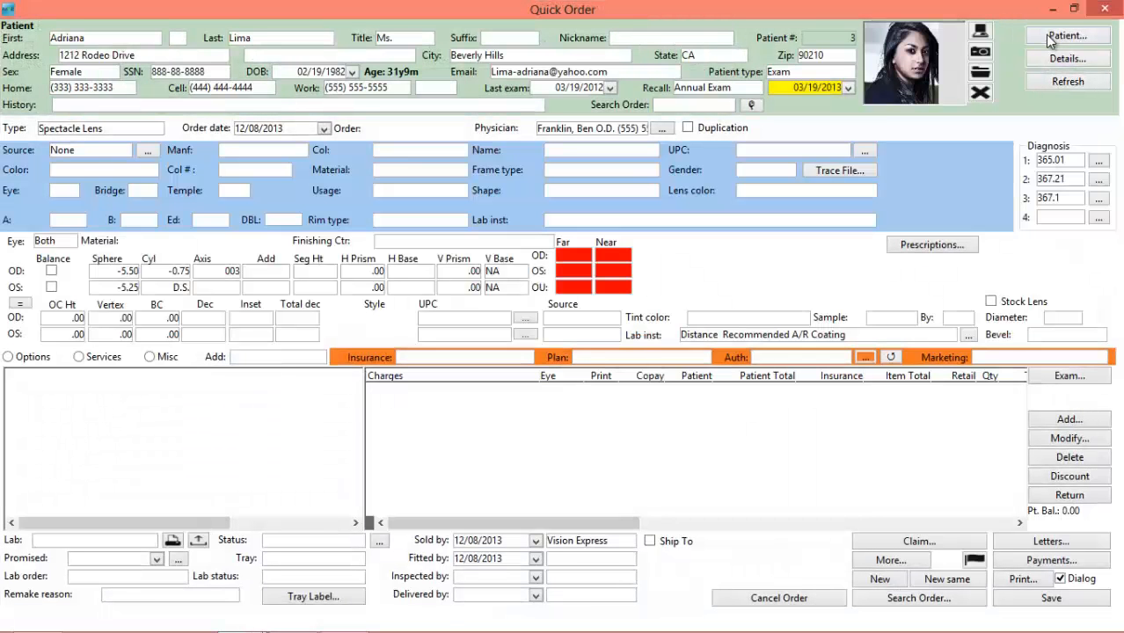
- Select the Exam-type patient for the quick order and import all charges and diagnoses from the 12/08/2013 exam
click(1064, 35)
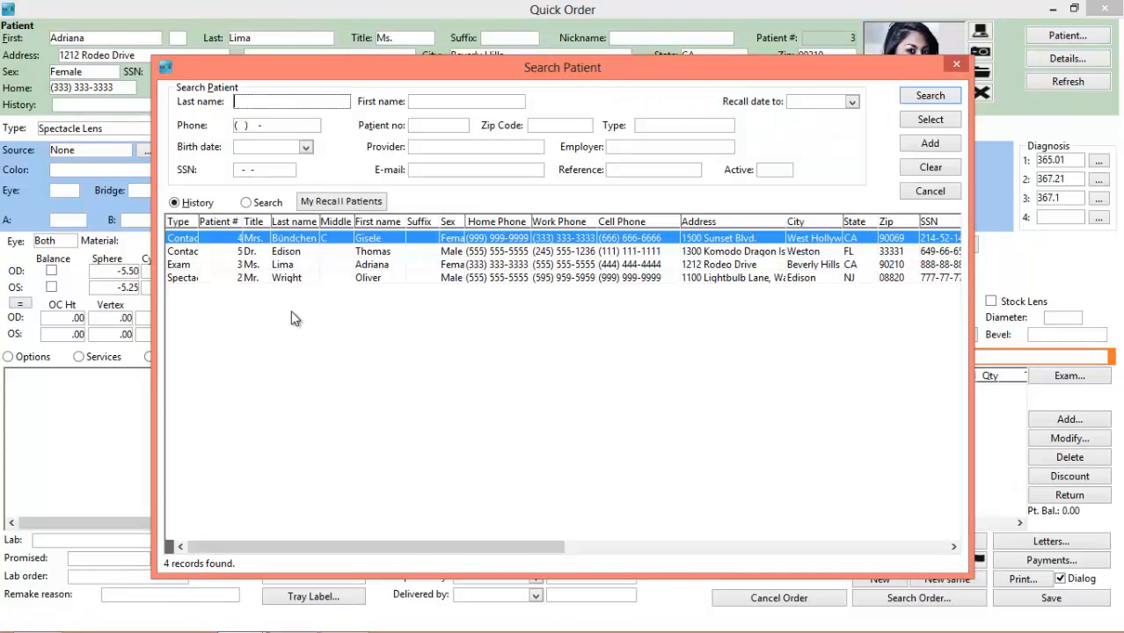
double_click(373, 266)
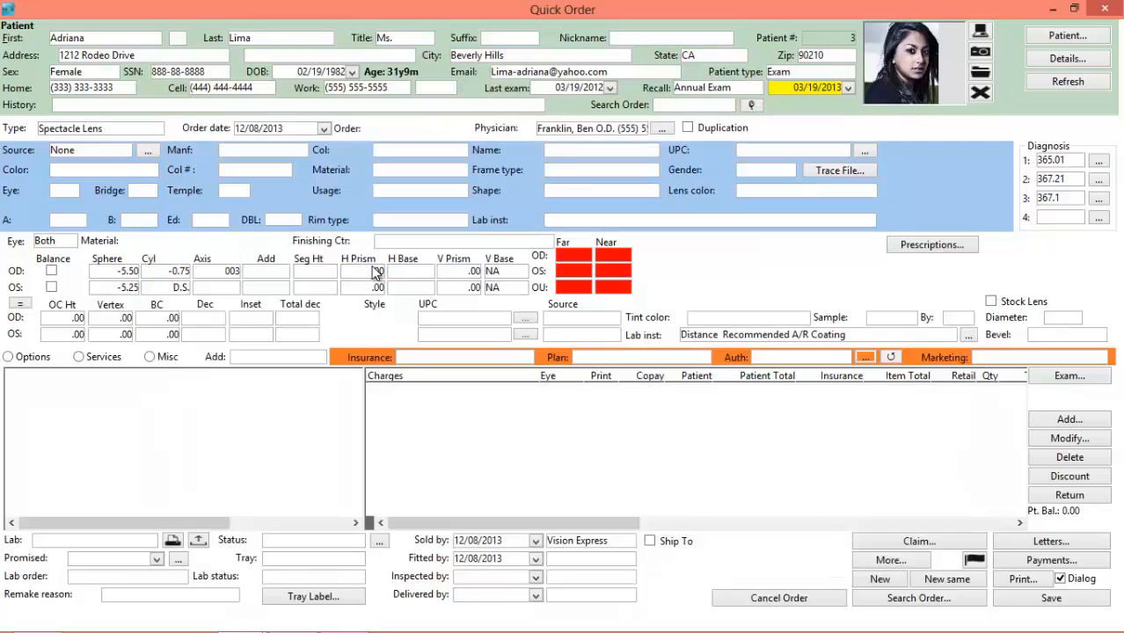
click(1076, 377)
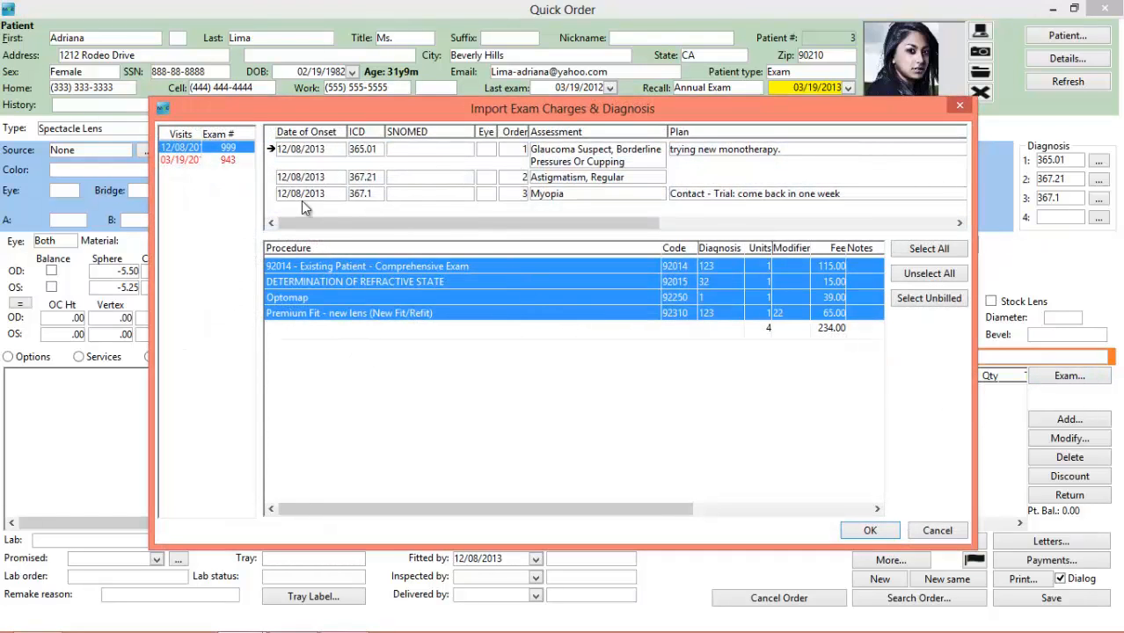
click(868, 531)
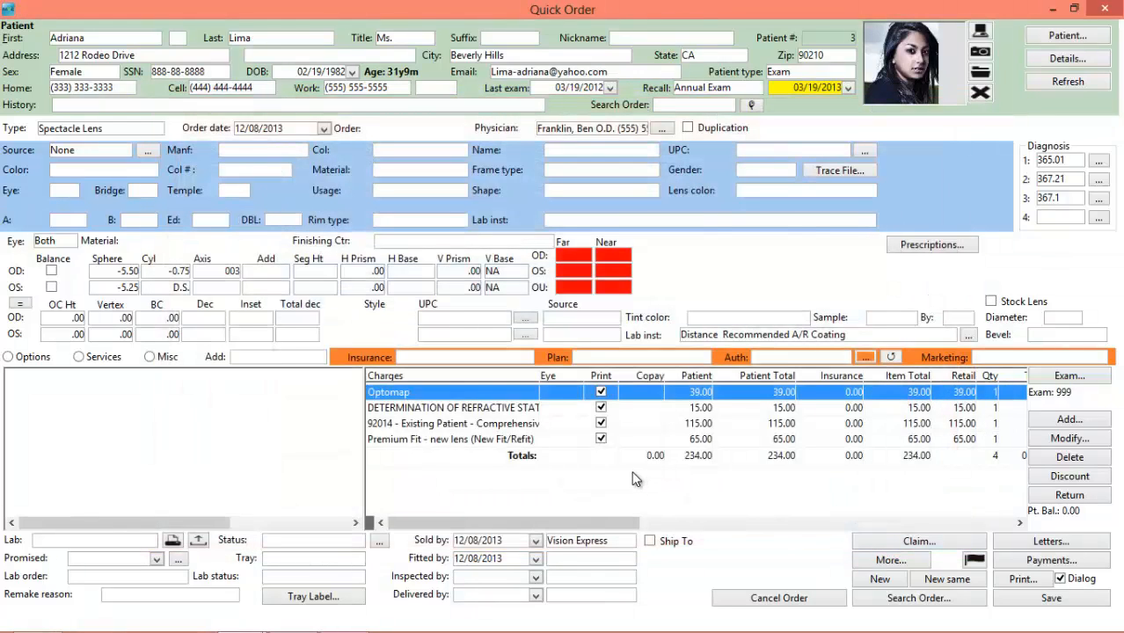
- Bill the order to Primary Vision - EYEMED VISION CARE under the Access (Primary) plan, using the patient's existing authorization
click(526, 357)
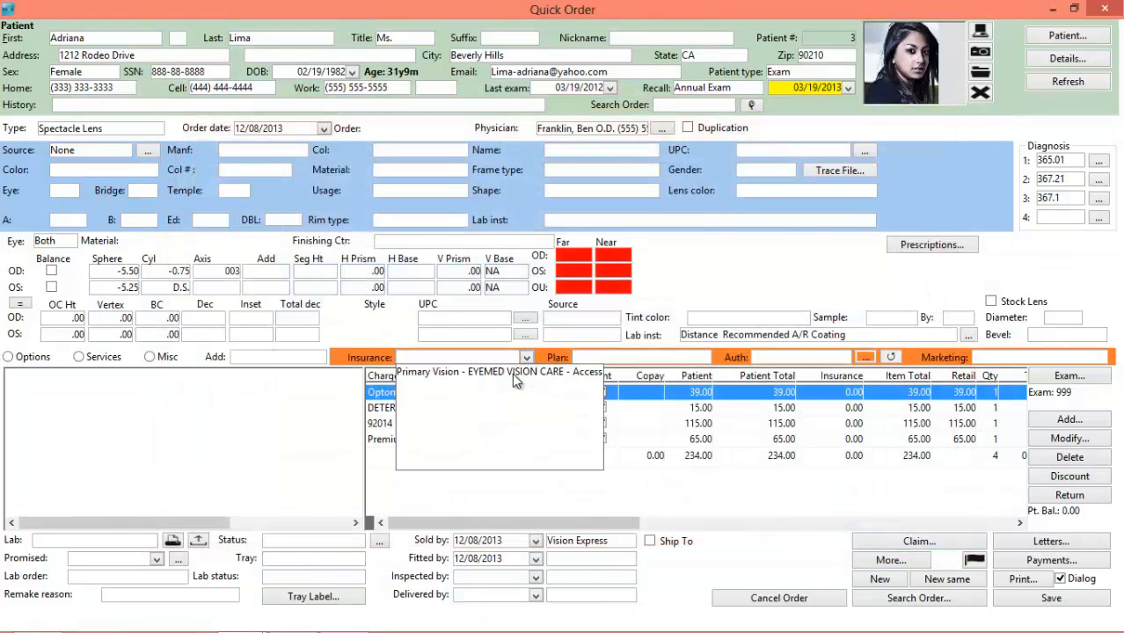
click(513, 376)
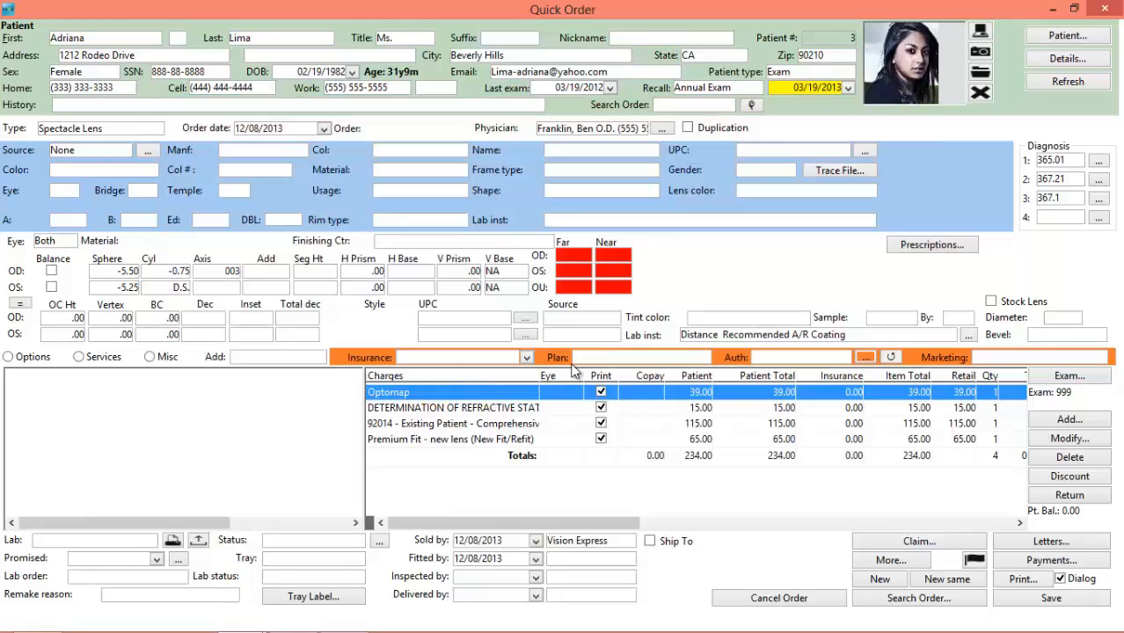
click(708, 357)
click(673, 378)
click(843, 358)
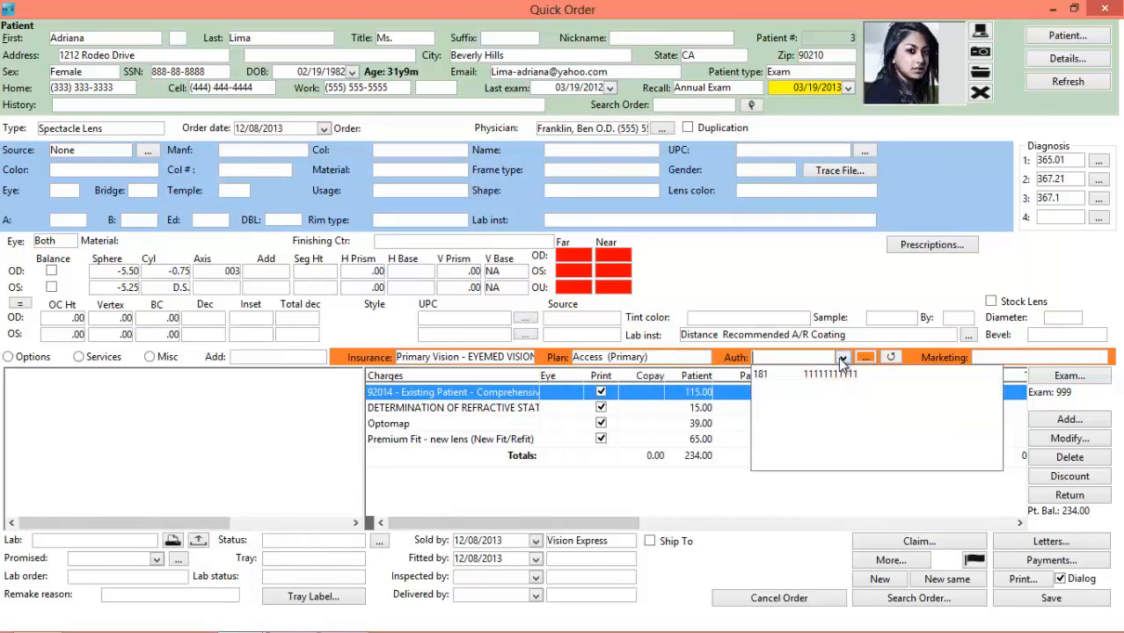
click(837, 374)
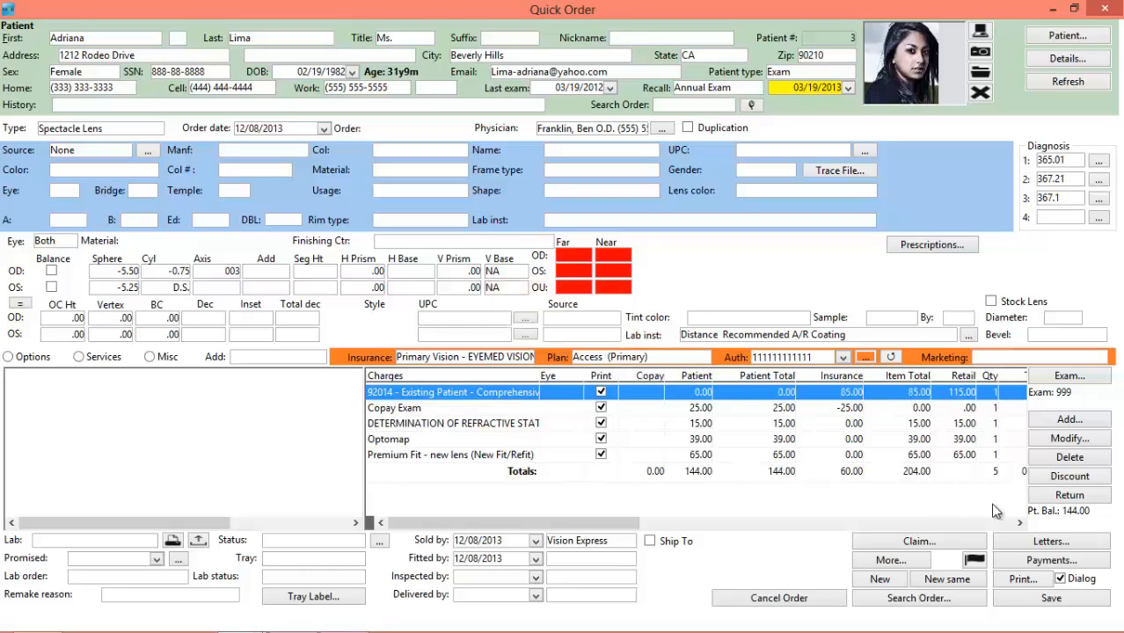
- Record a 144.00 patient payment by Visa for the order and close the payments list
click(1050, 560)
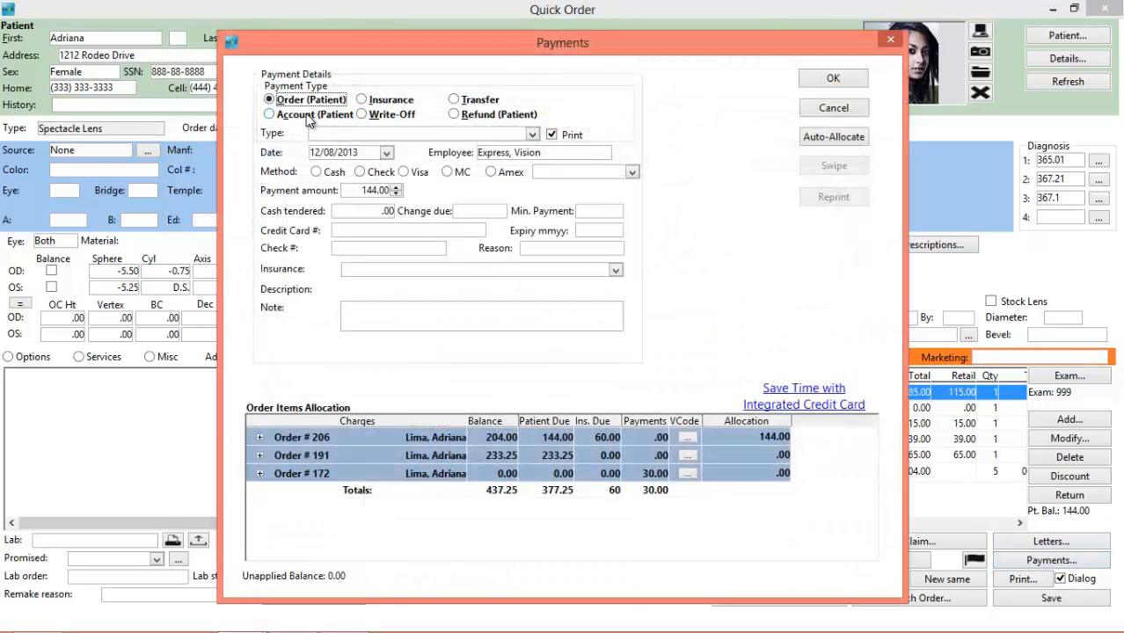
click(404, 173)
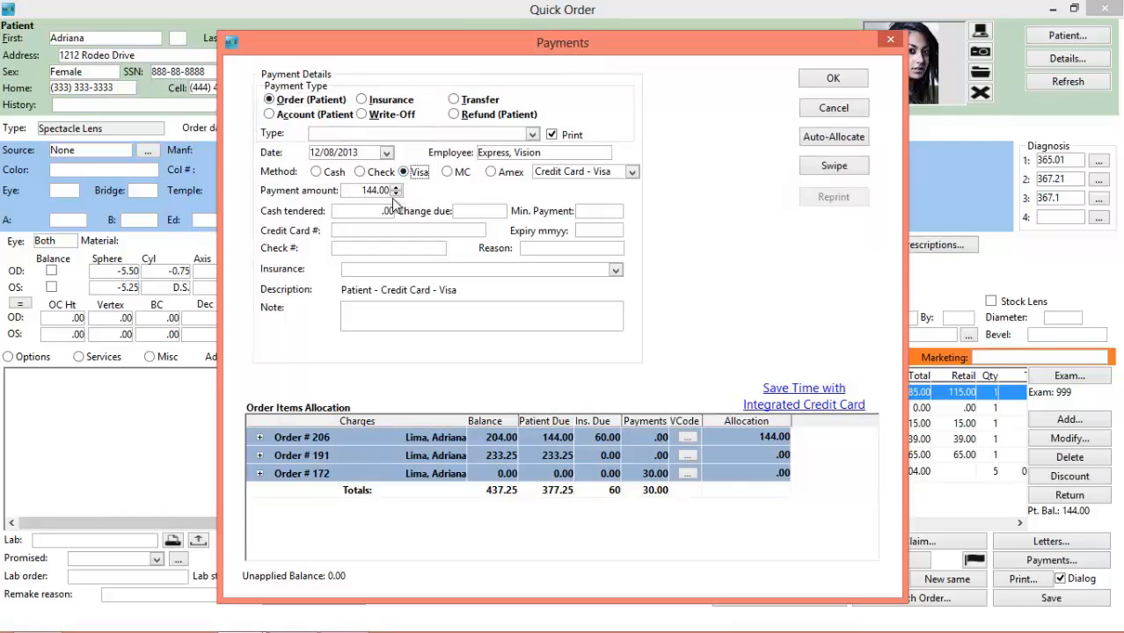
click(814, 79)
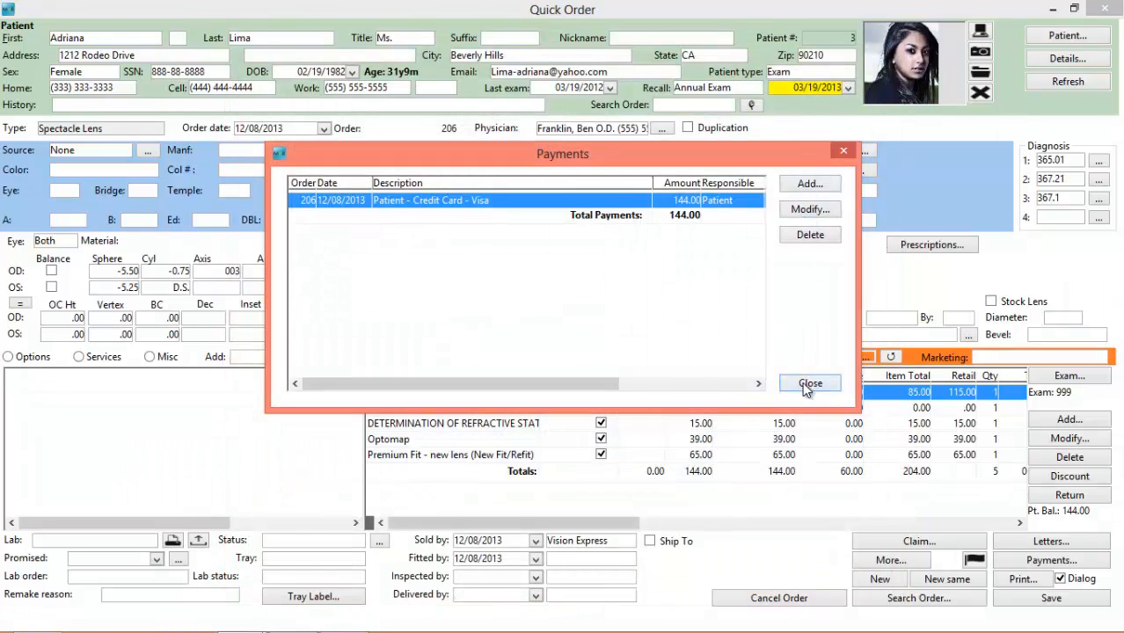
click(808, 384)
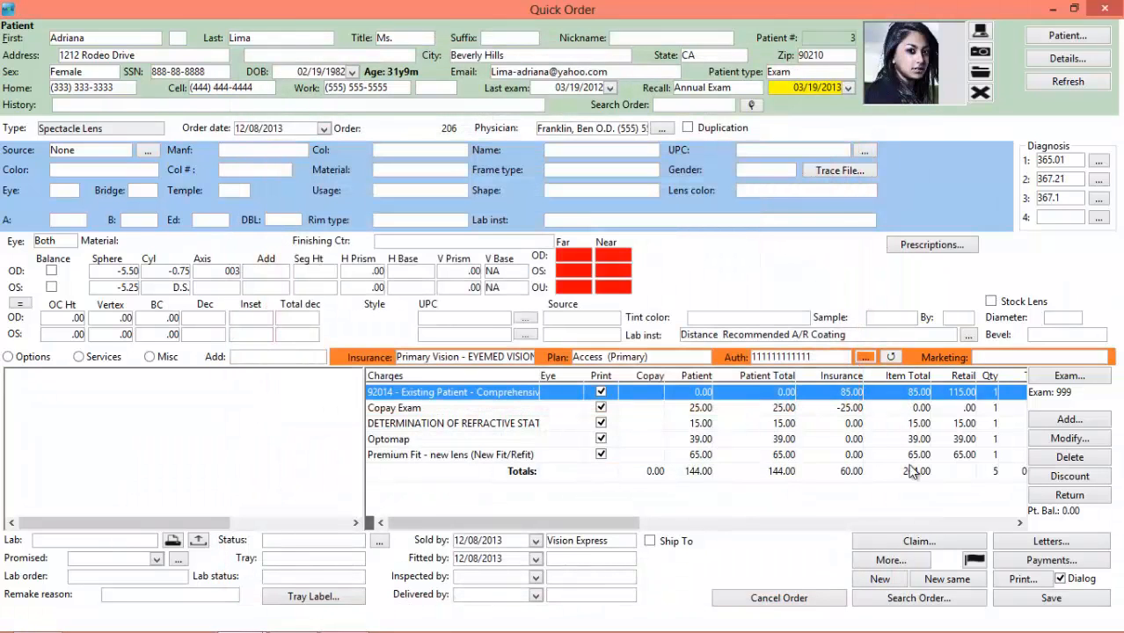
- Preview the patient receipt for the 12/08/2013 order only, without bundling or combining other orders, and close the preview
click(1022, 579)
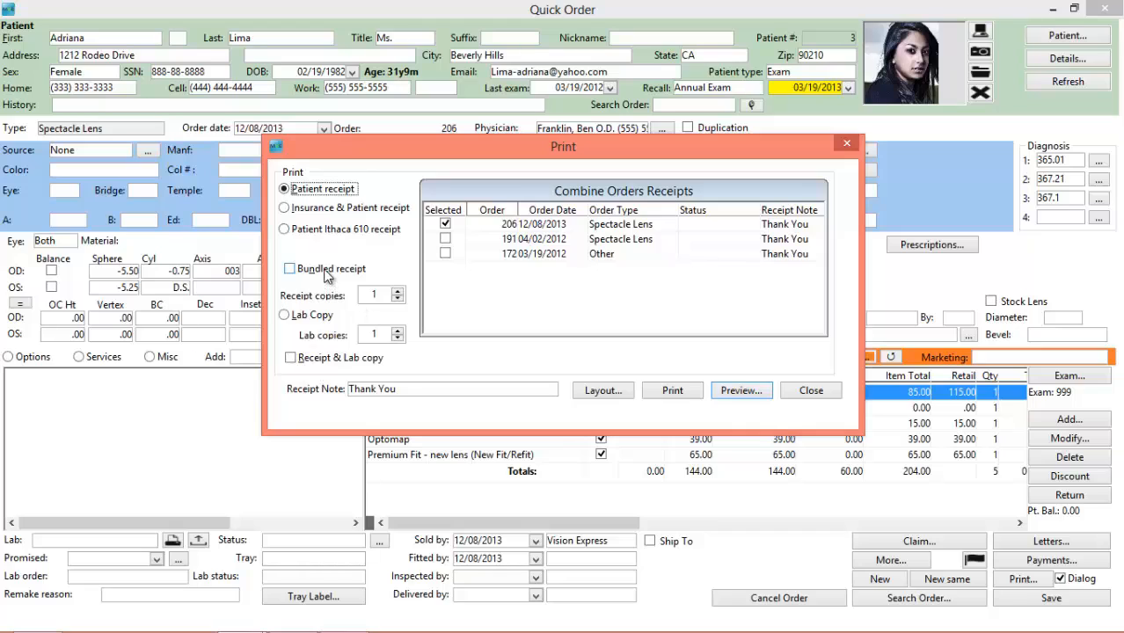
click(327, 272)
click(327, 273)
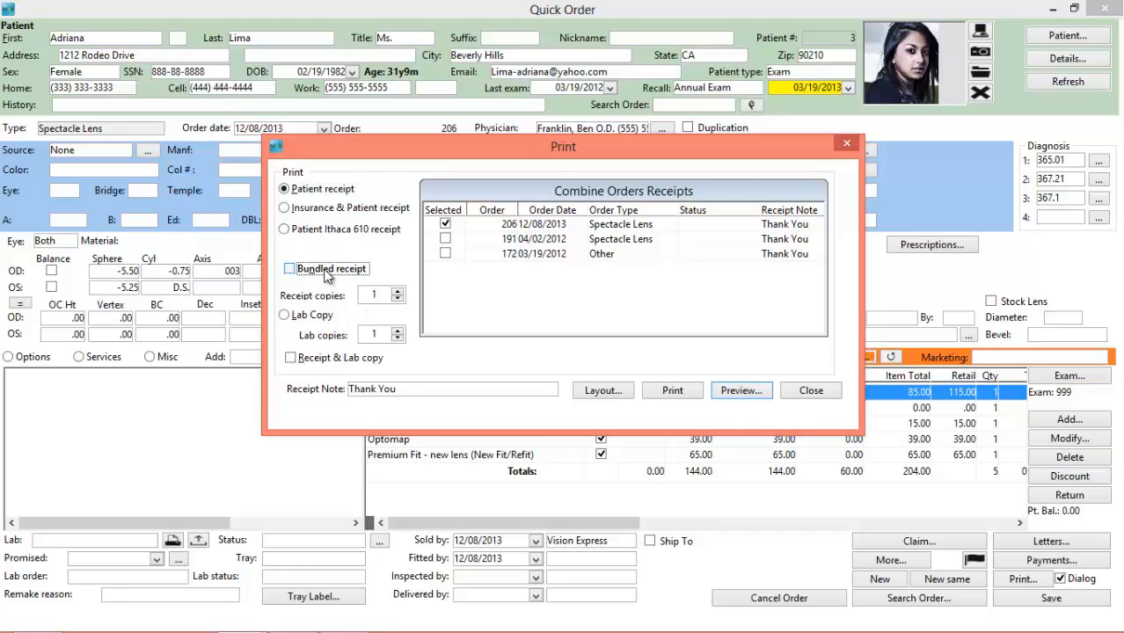
click(445, 223)
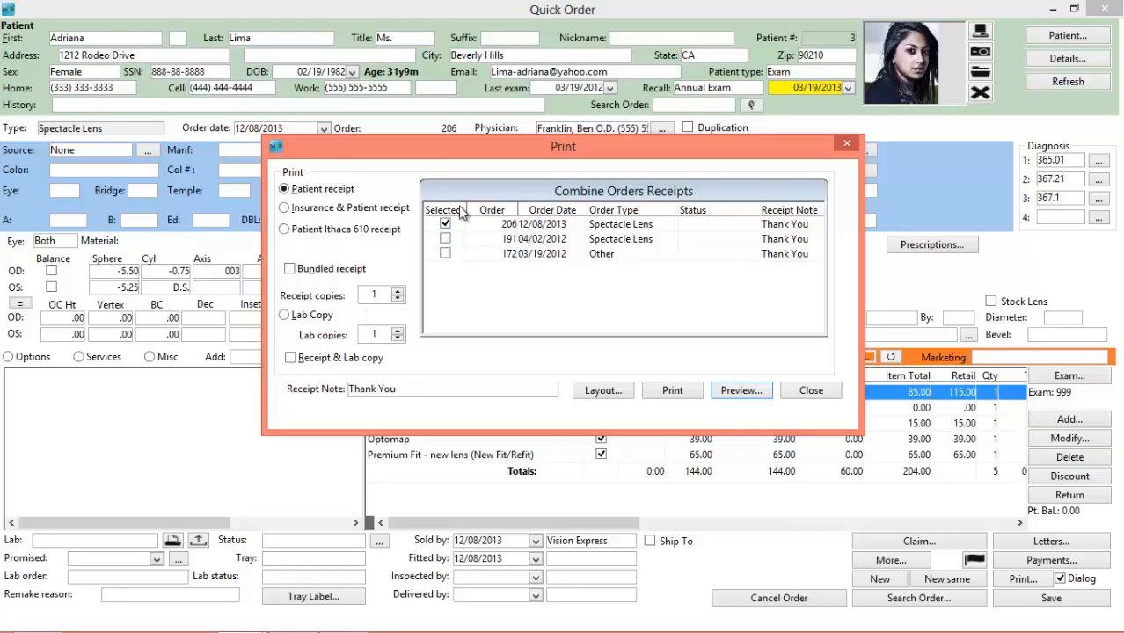
click(445, 238)
click(445, 253)
click(445, 254)
click(445, 238)
click(742, 391)
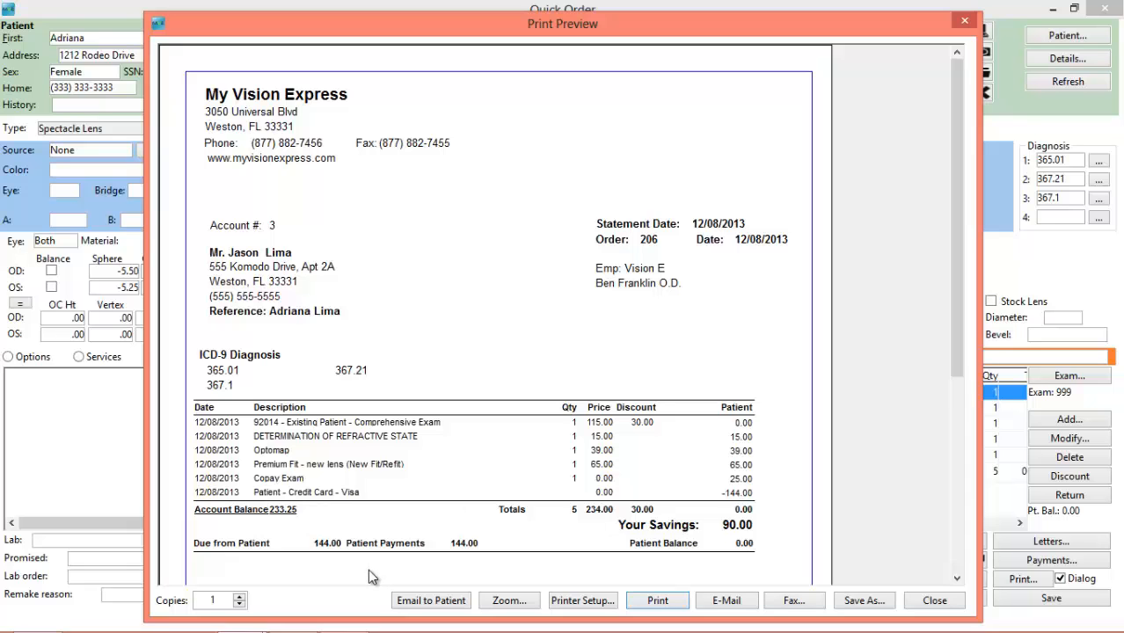
click(933, 599)
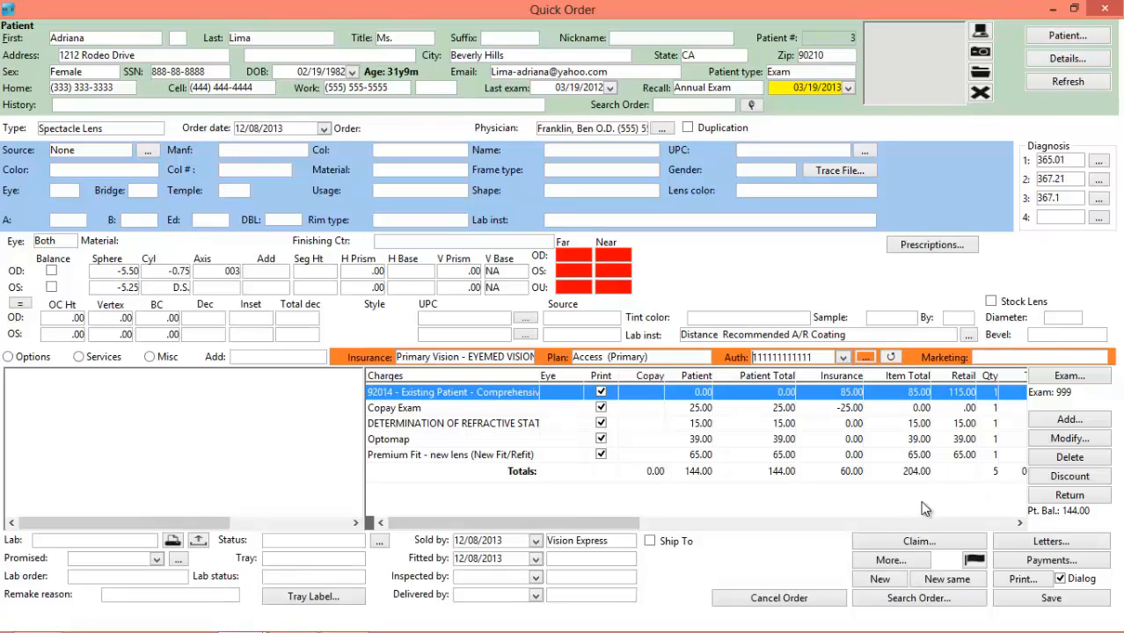
- Save the order and start a new one for the male Contacts-type patient with the charge and diagnosis from the 12/08/2013 exam
click(881, 584)
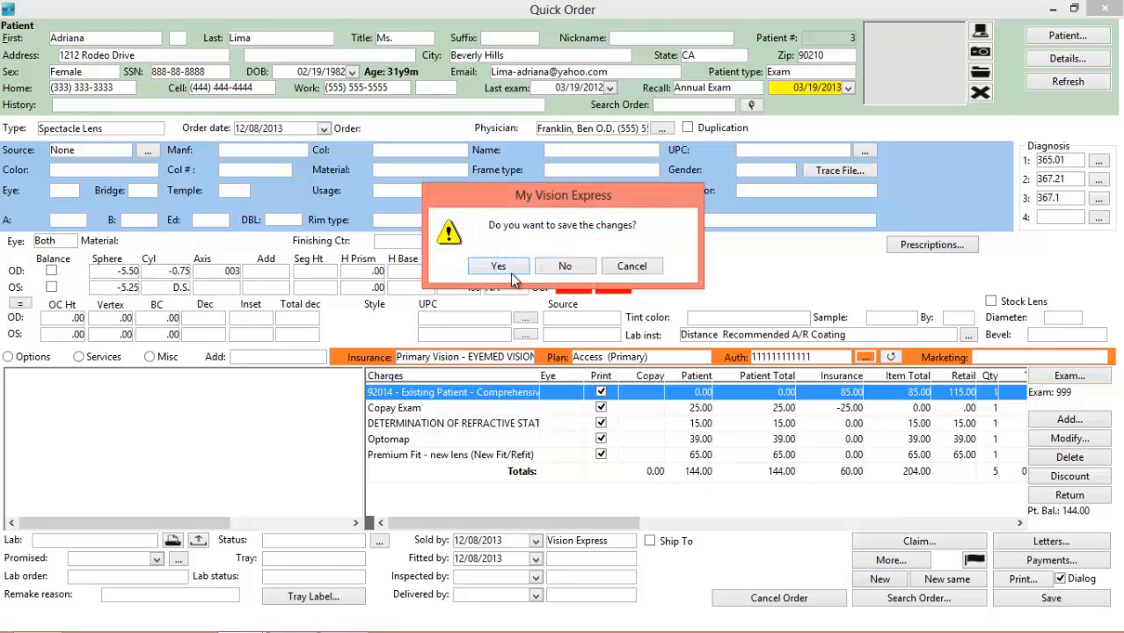
click(513, 276)
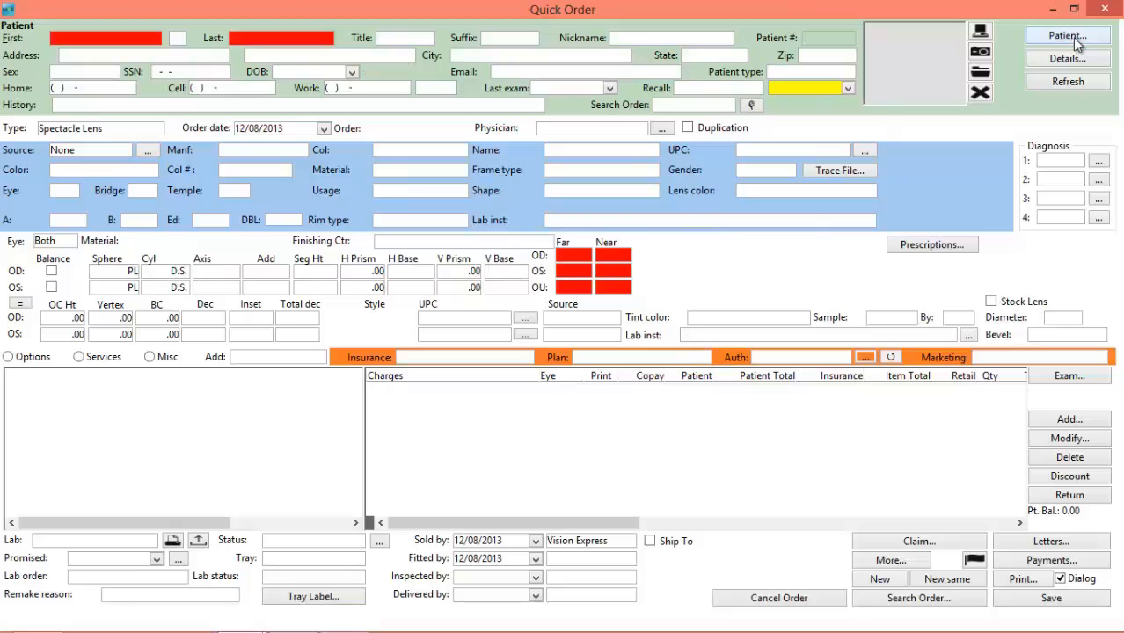
click(1074, 40)
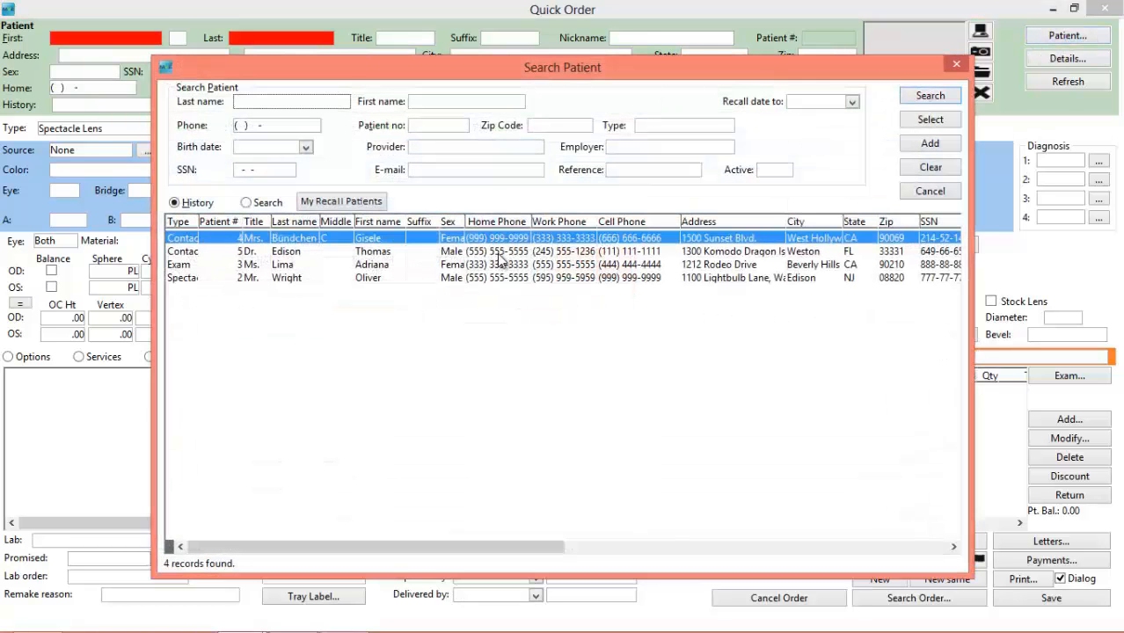
double_click(498, 254)
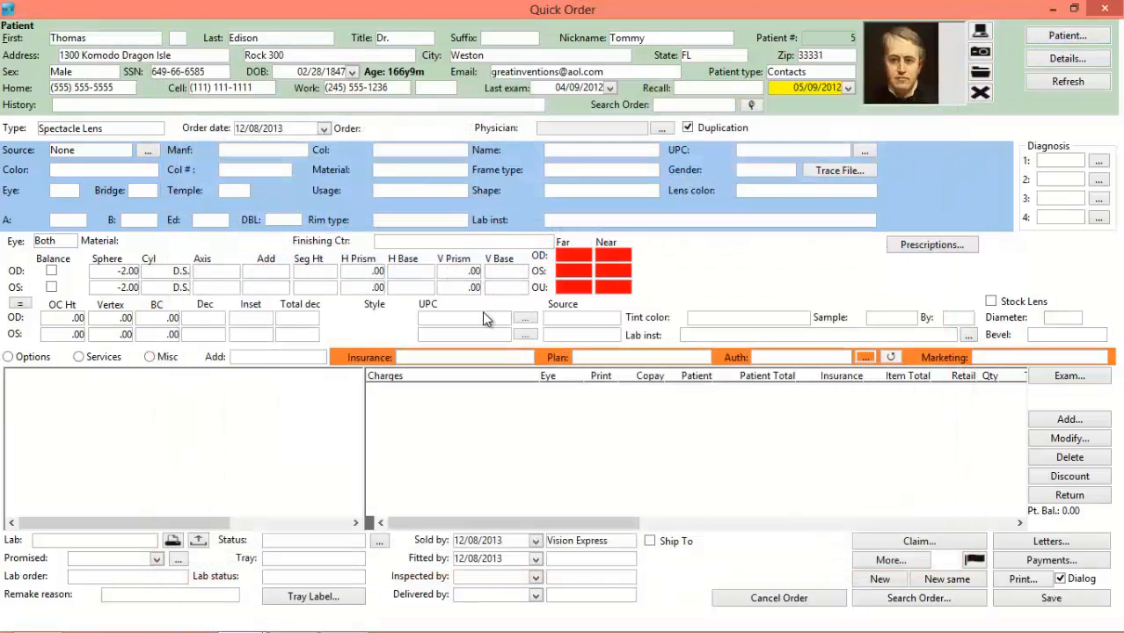
click(1091, 382)
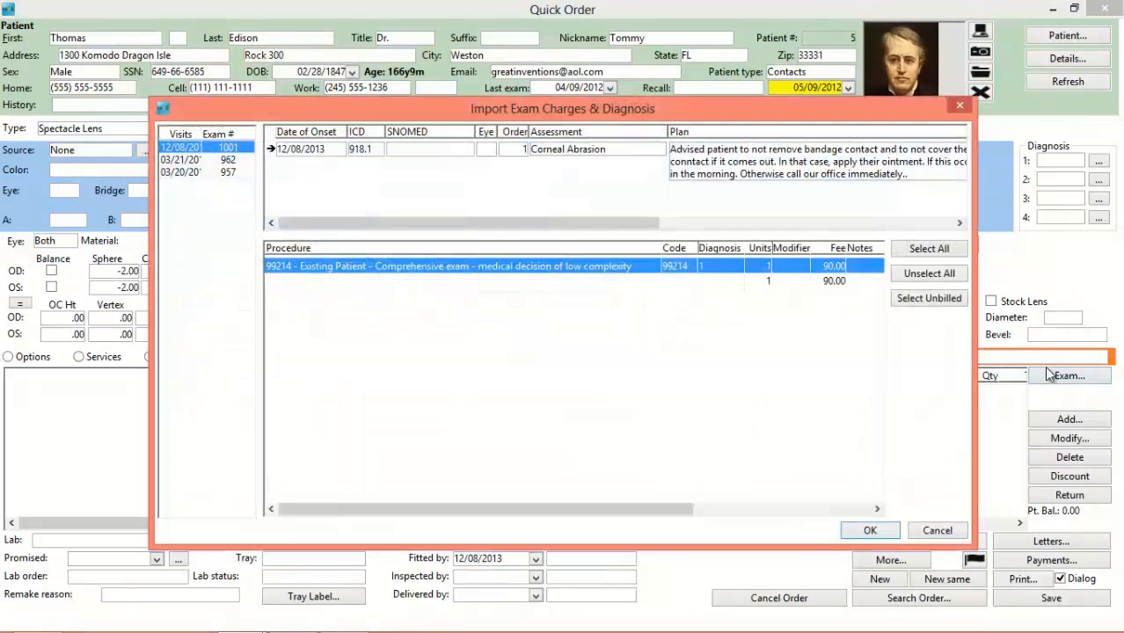
click(869, 531)
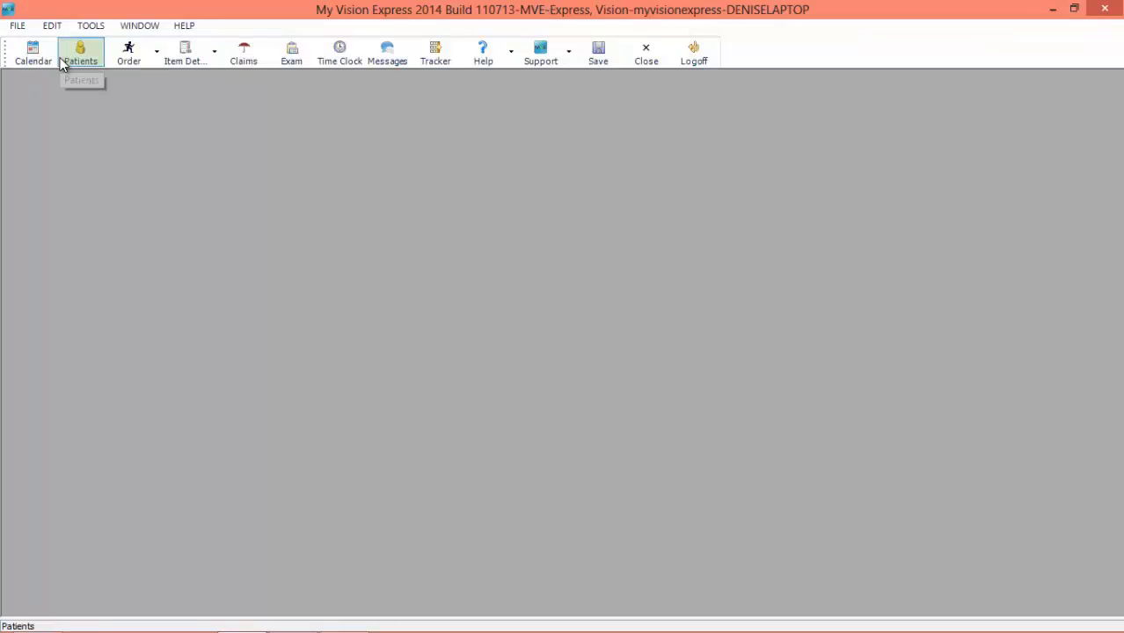
- Find the Exam-type patient's orders by last name in Batch Payments and select the 12/08/2013 order
click(17, 25)
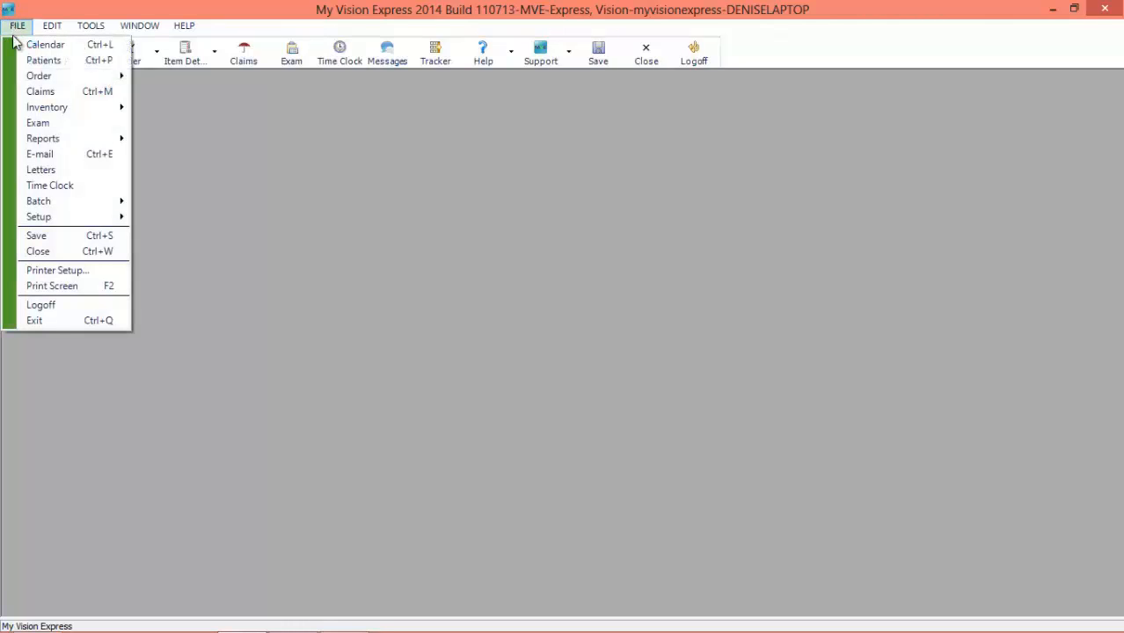
mouse_move(80, 201)
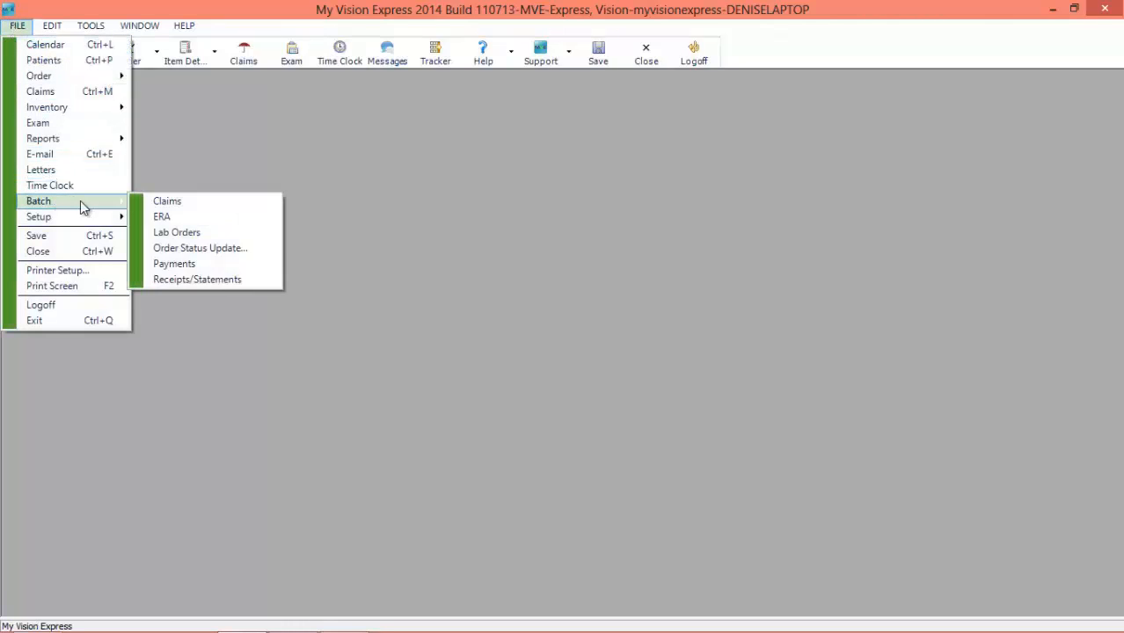
click(248, 263)
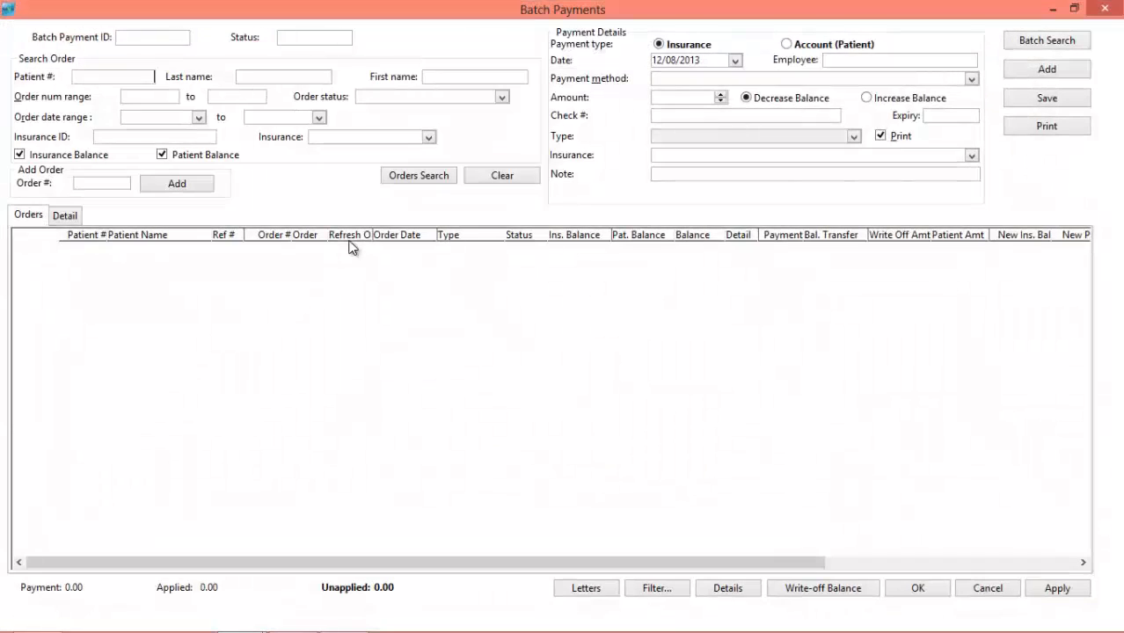
click(314, 79)
text(Lima)
click(429, 177)
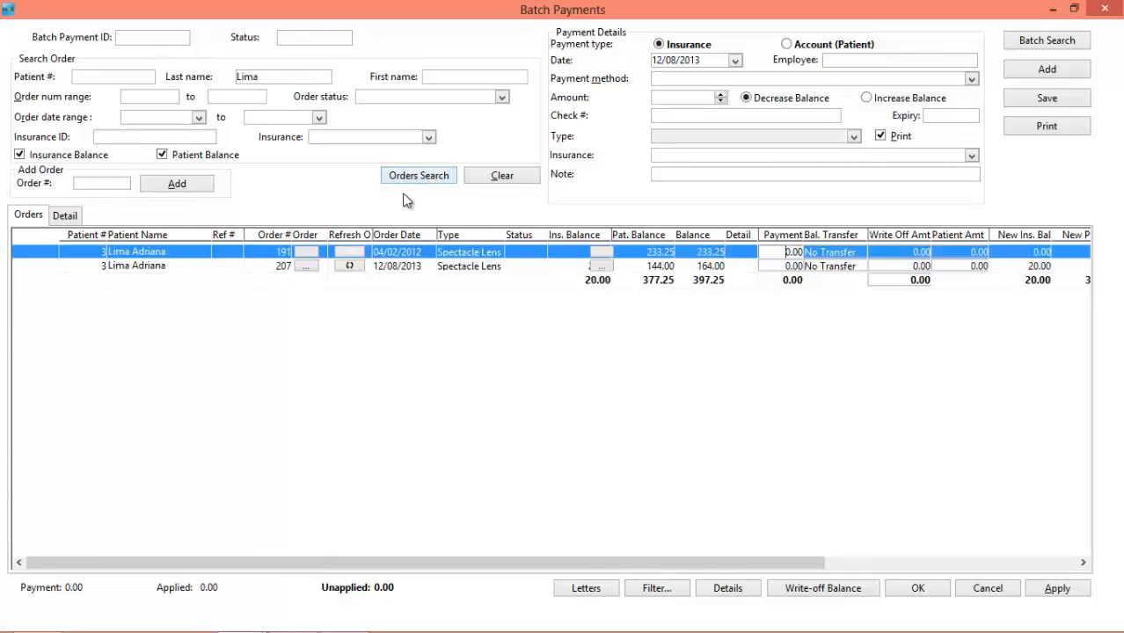
click(495, 269)
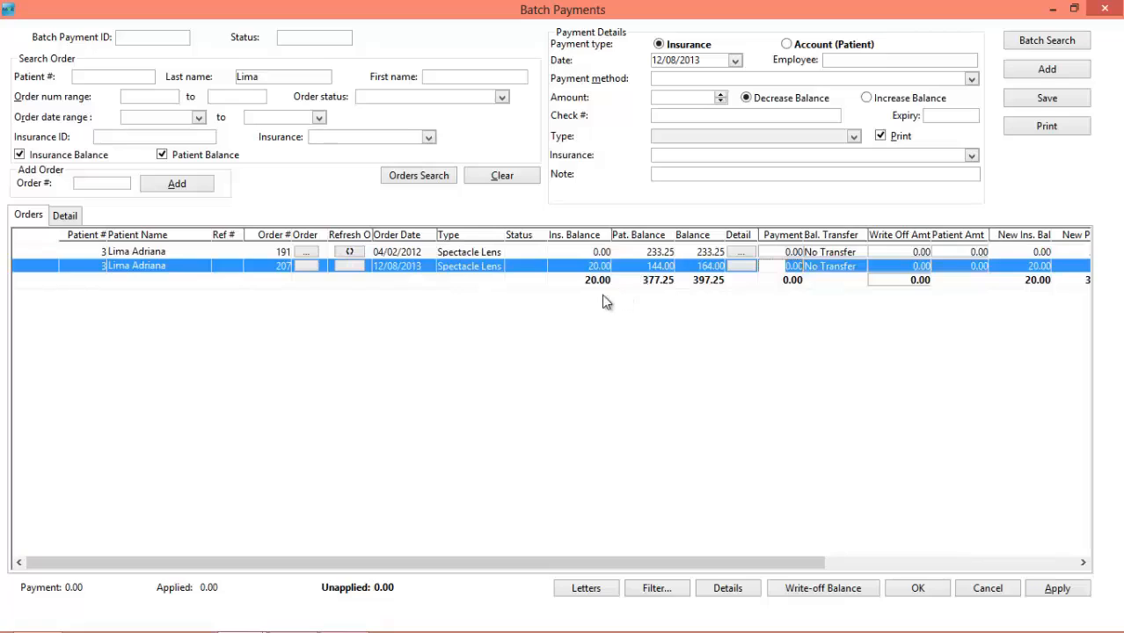
- Set up the insurance payment with method Check, amount 20.00 and check number 1
click(830, 79)
click(743, 110)
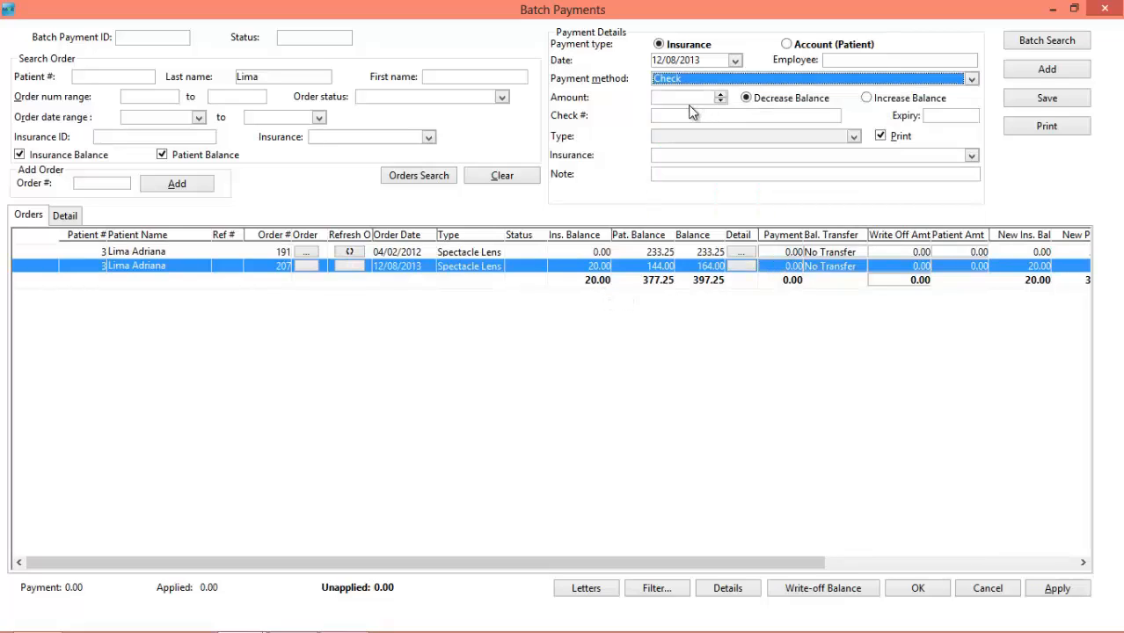
click(699, 99)
text(20.00)
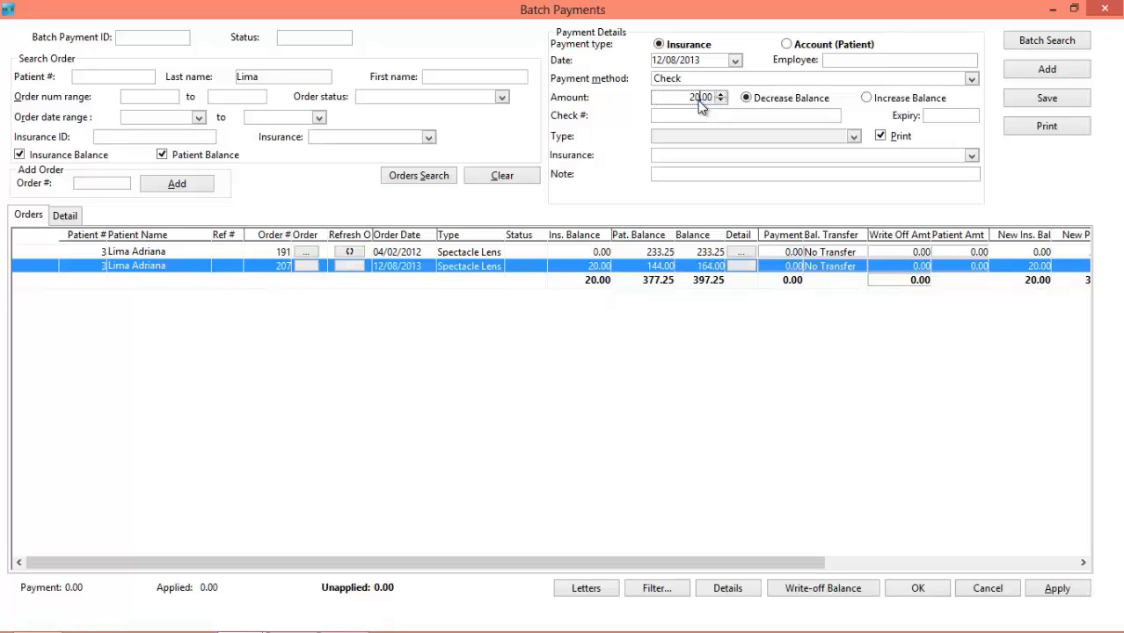
click(710, 115)
text(1)
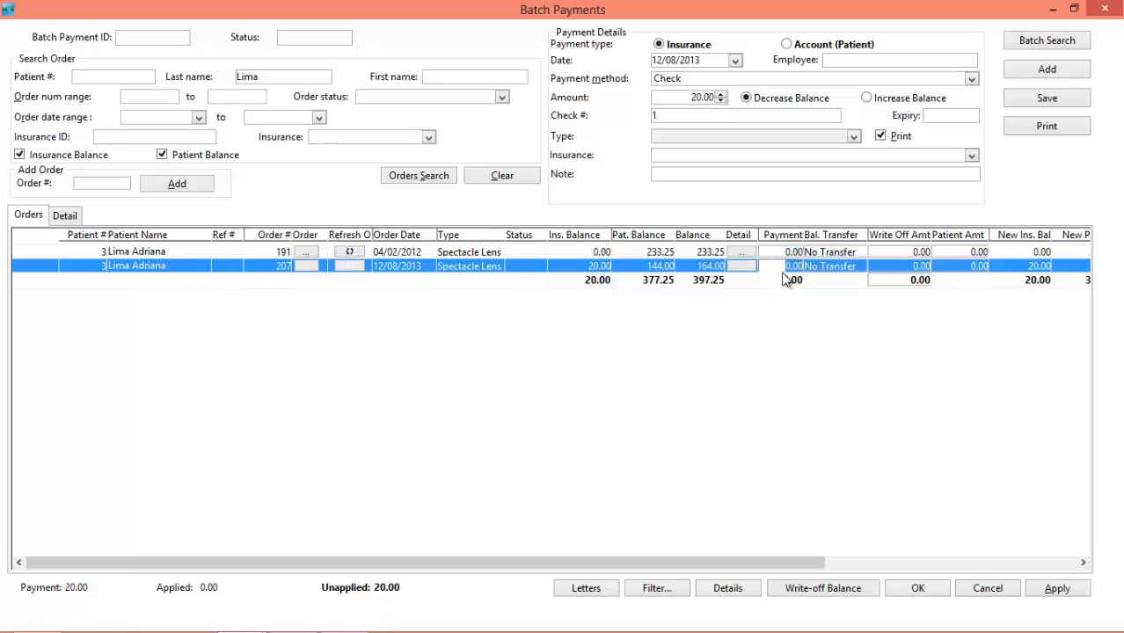
- Allocate 20.00 to the 12/08/2013 order with balance transfer to Primary-EYEMED VISION CARE, and apply the payment
text(20.00)
click(857, 265)
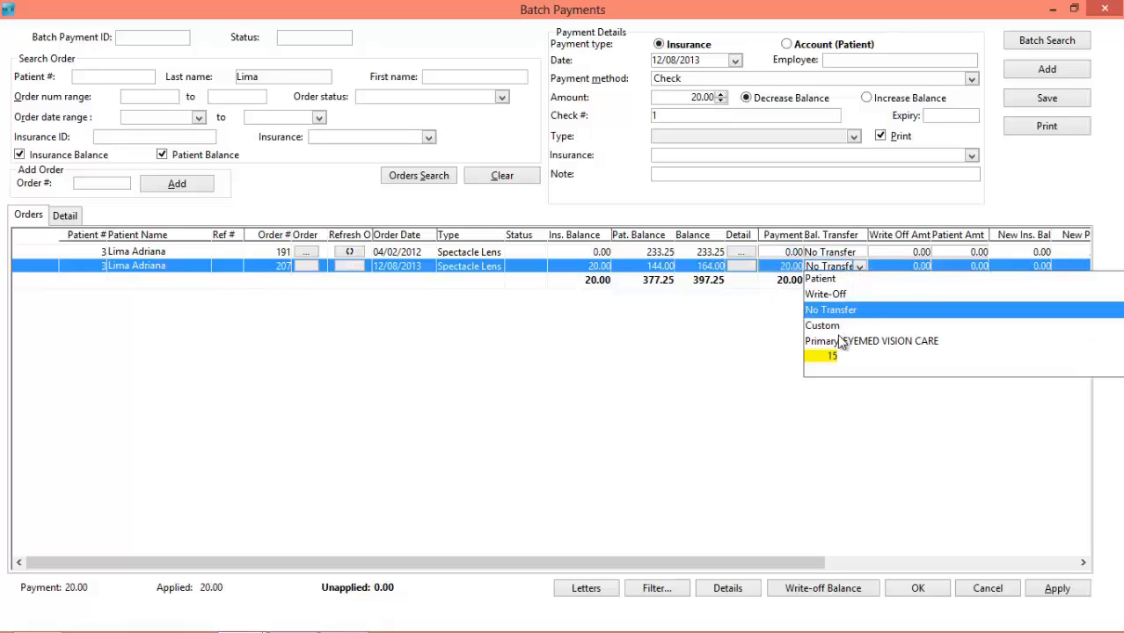
click(839, 344)
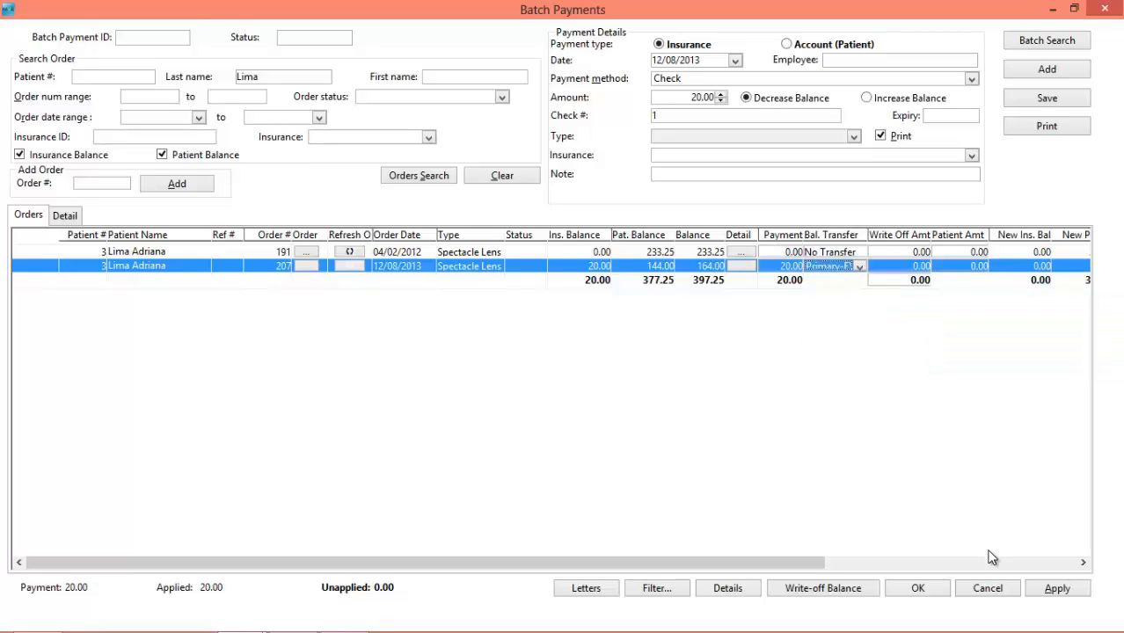
click(1054, 589)
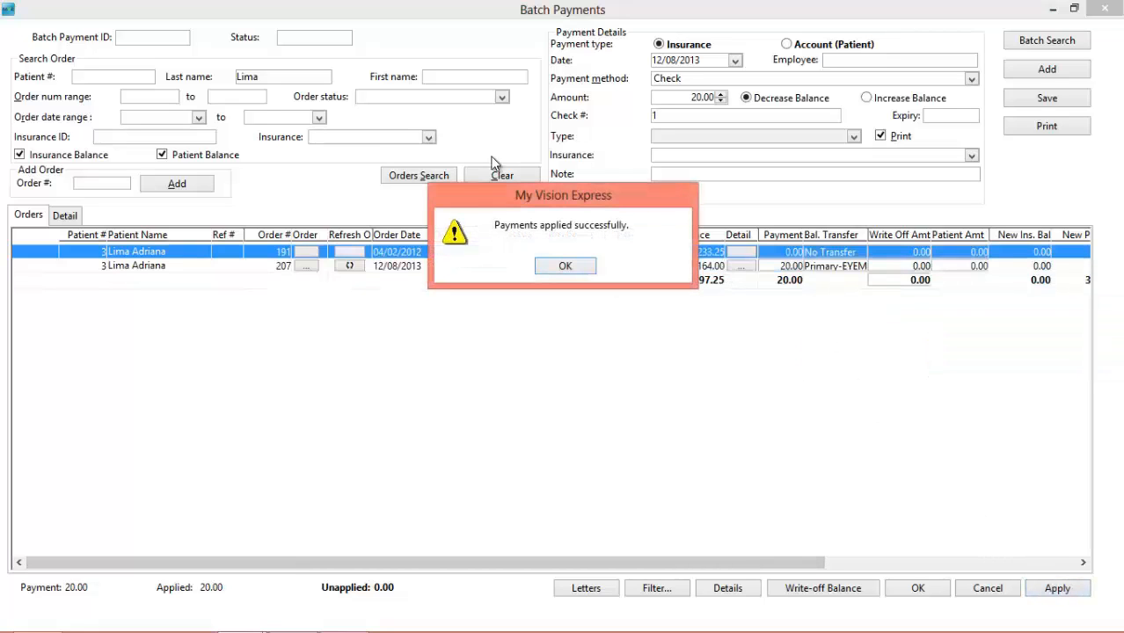
click(575, 267)
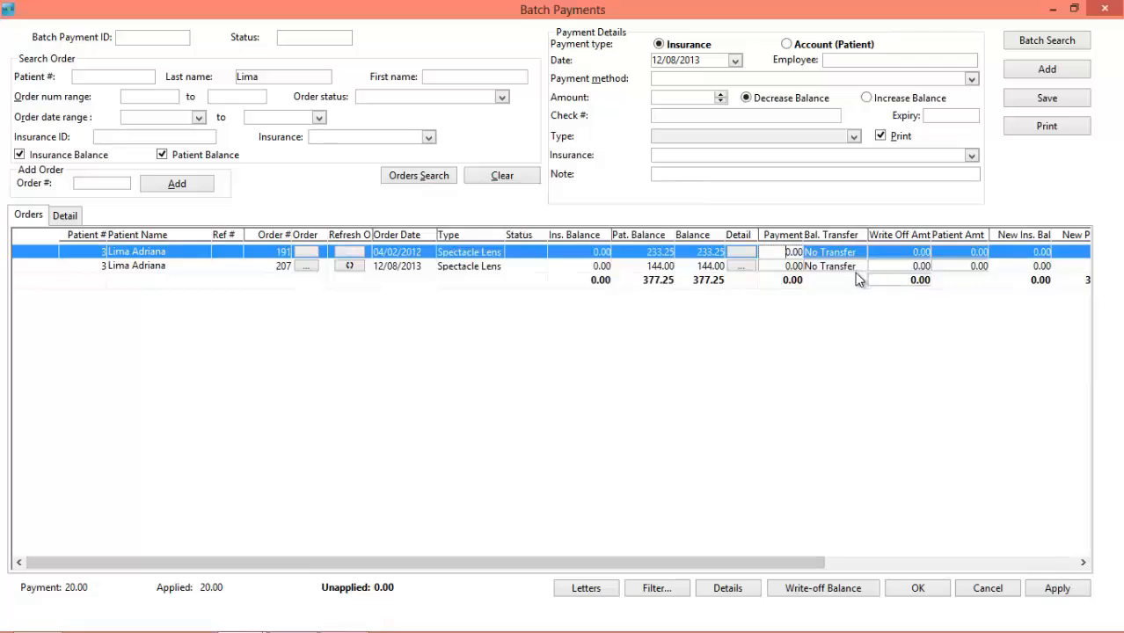